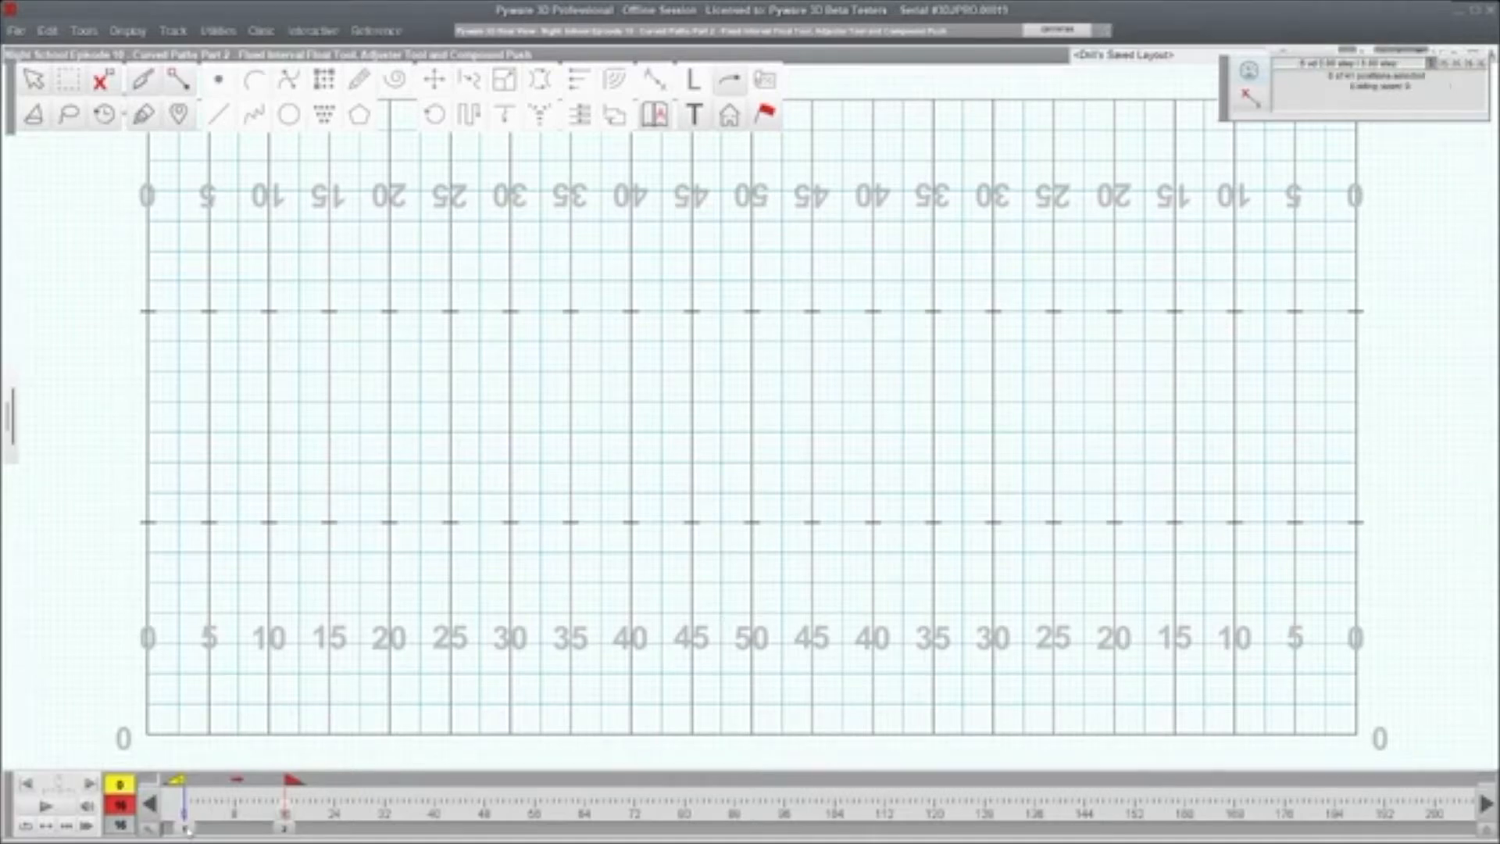
- At count 0, draw and accept an arc of 27 positions between the two 35-yard lines, peaking on the 50
{"action": "left_click", "coordinate": [191, 798]}
{"action": "left_click", "coordinate": [253, 83]}
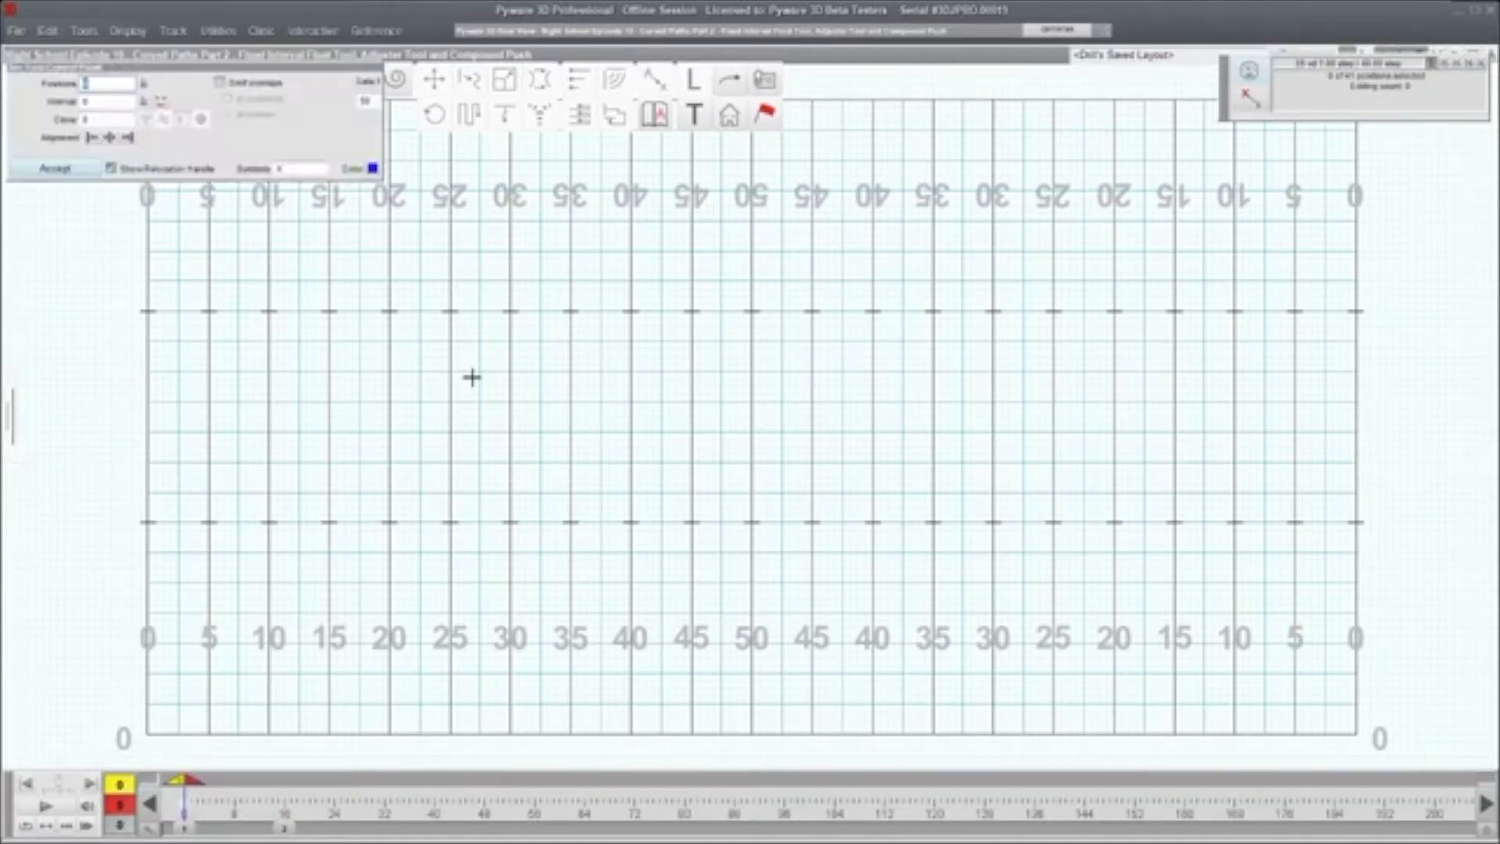
{"action": "left_click_drag", "start_coordinate": [255, 69], "coordinate": [254, 151]}
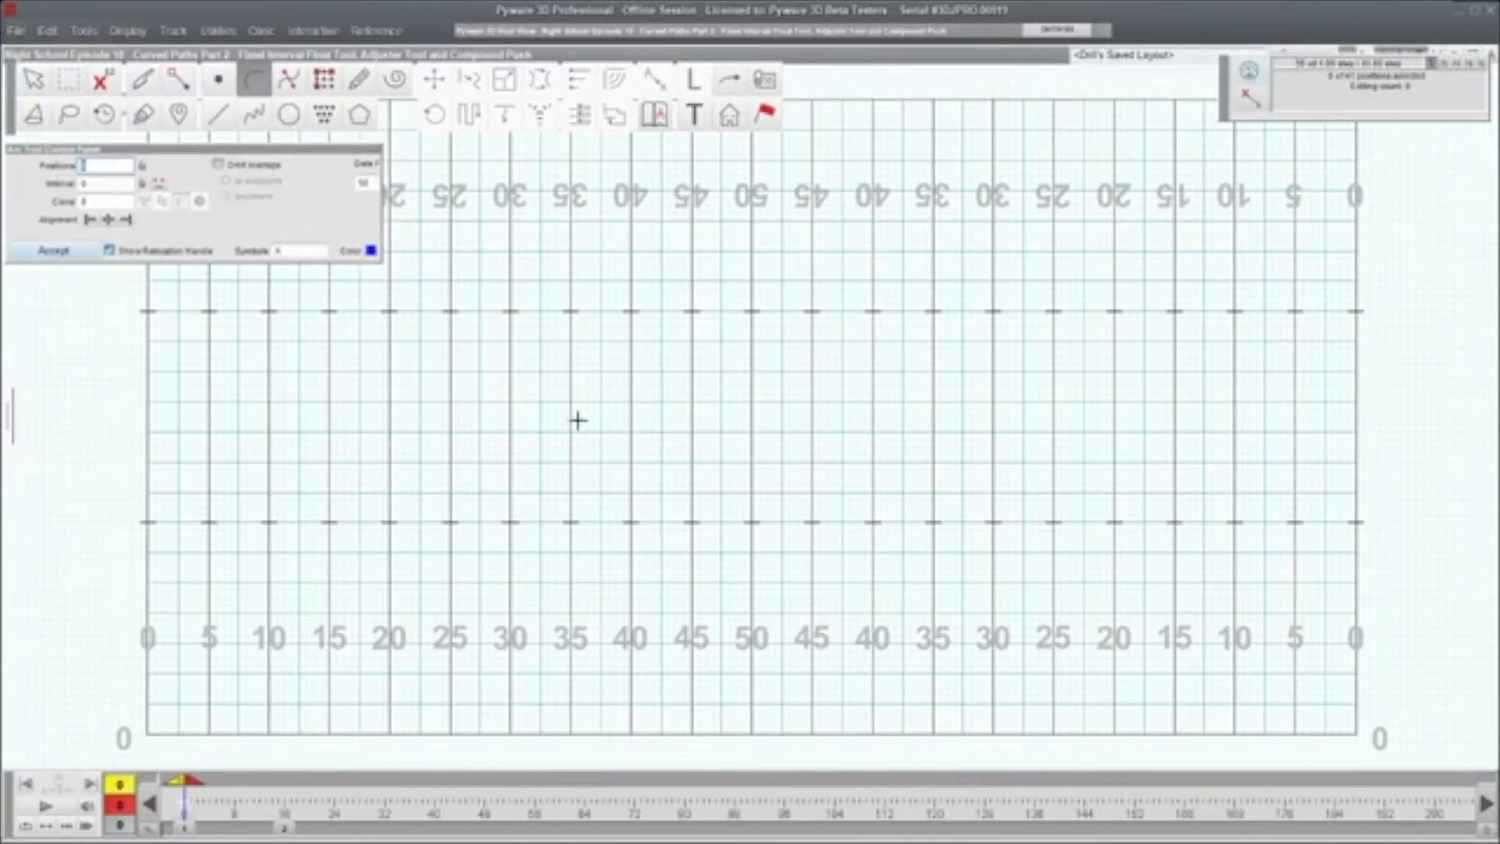
{"action": "left_click", "coordinate": [569, 462]}
{"action": "left_click", "coordinate": [933, 462]}
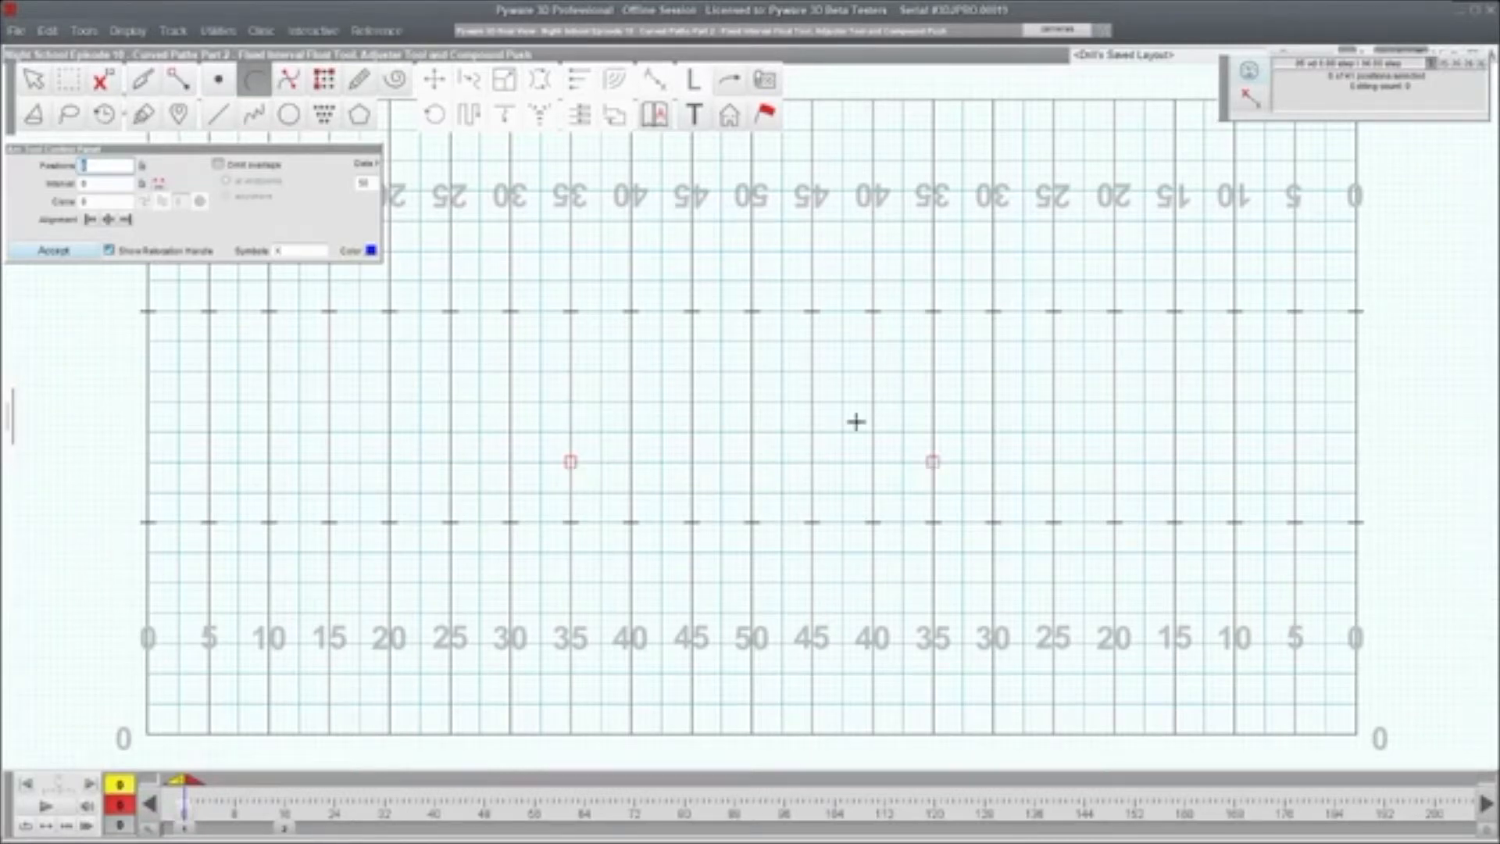
{"action": "left_click", "coordinate": [748, 410]}
{"action": "left_click_drag", "start_coordinate": [752, 406], "coordinate": [751, 402]}
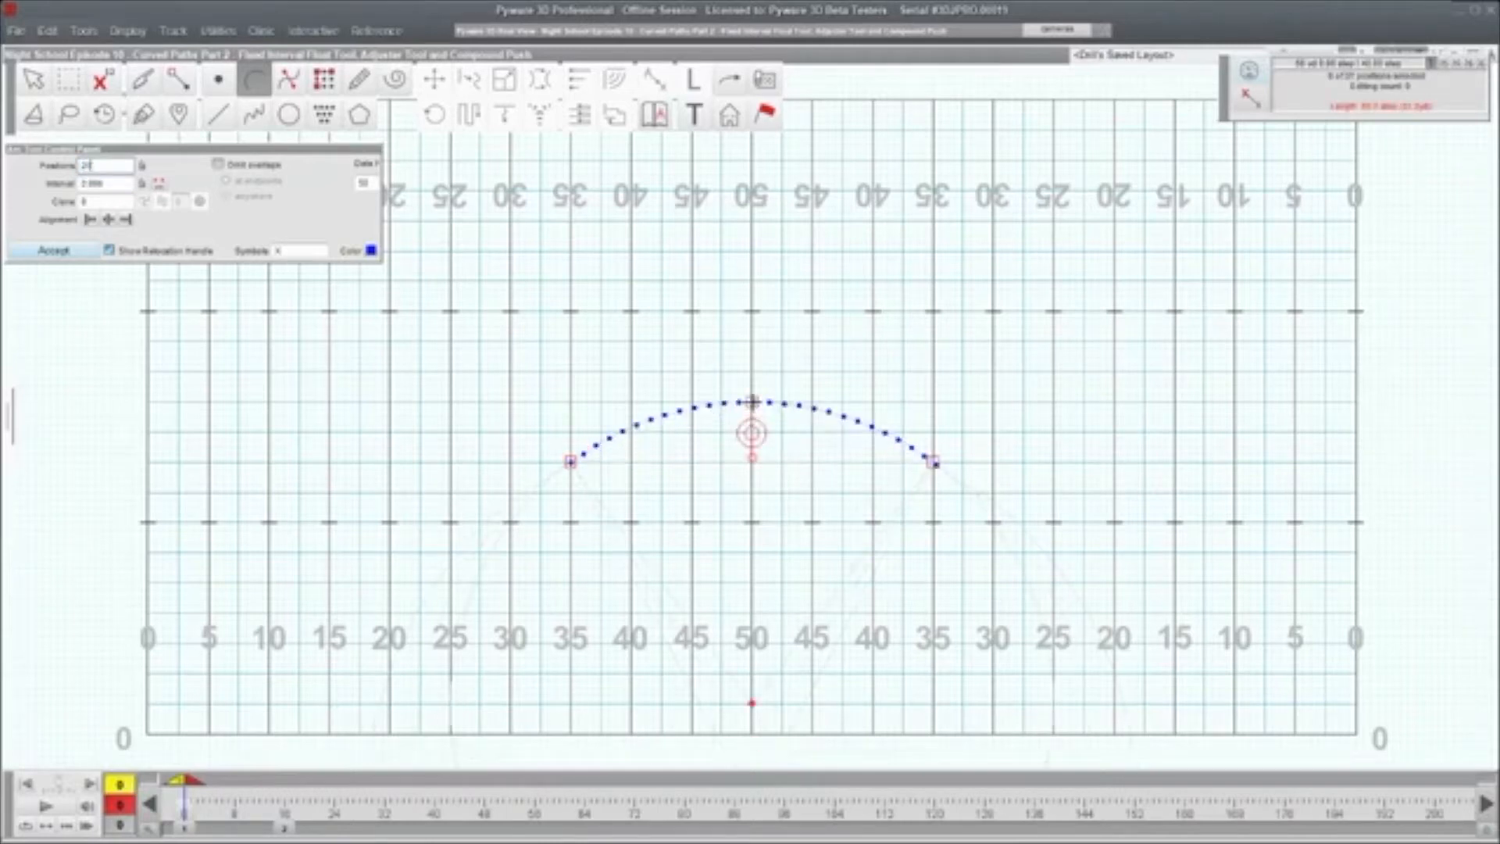
{"action": "left_click", "coordinate": [67, 248]}
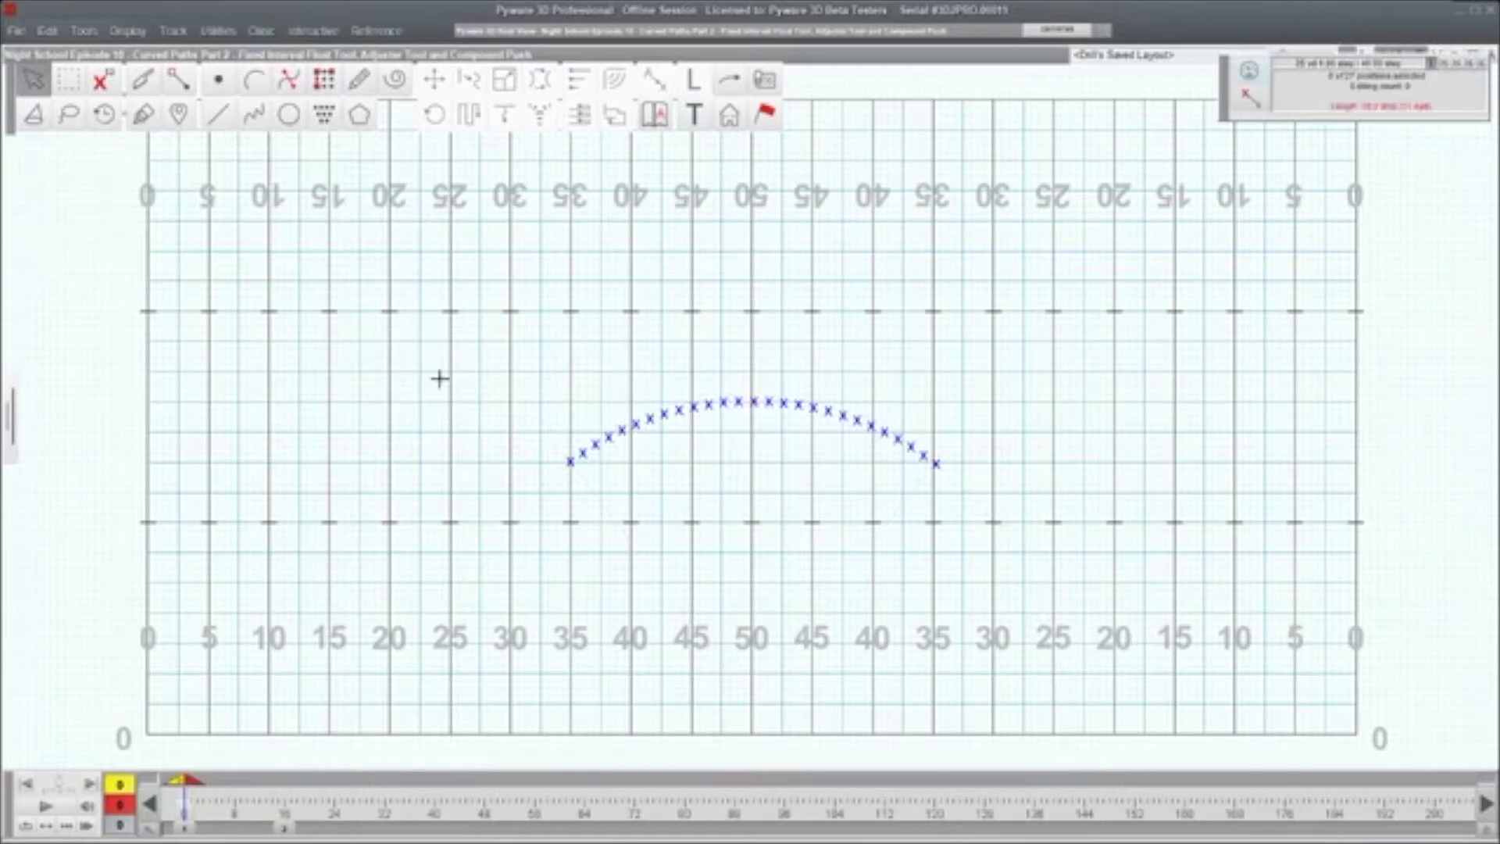
- Select the whole arc for counts 0 to 16 and start the Fixed Interval tool with handles on both ends and the middle
{"action": "left_click_drag", "start_coordinate": [440, 379], "coordinate": [1087, 614]}
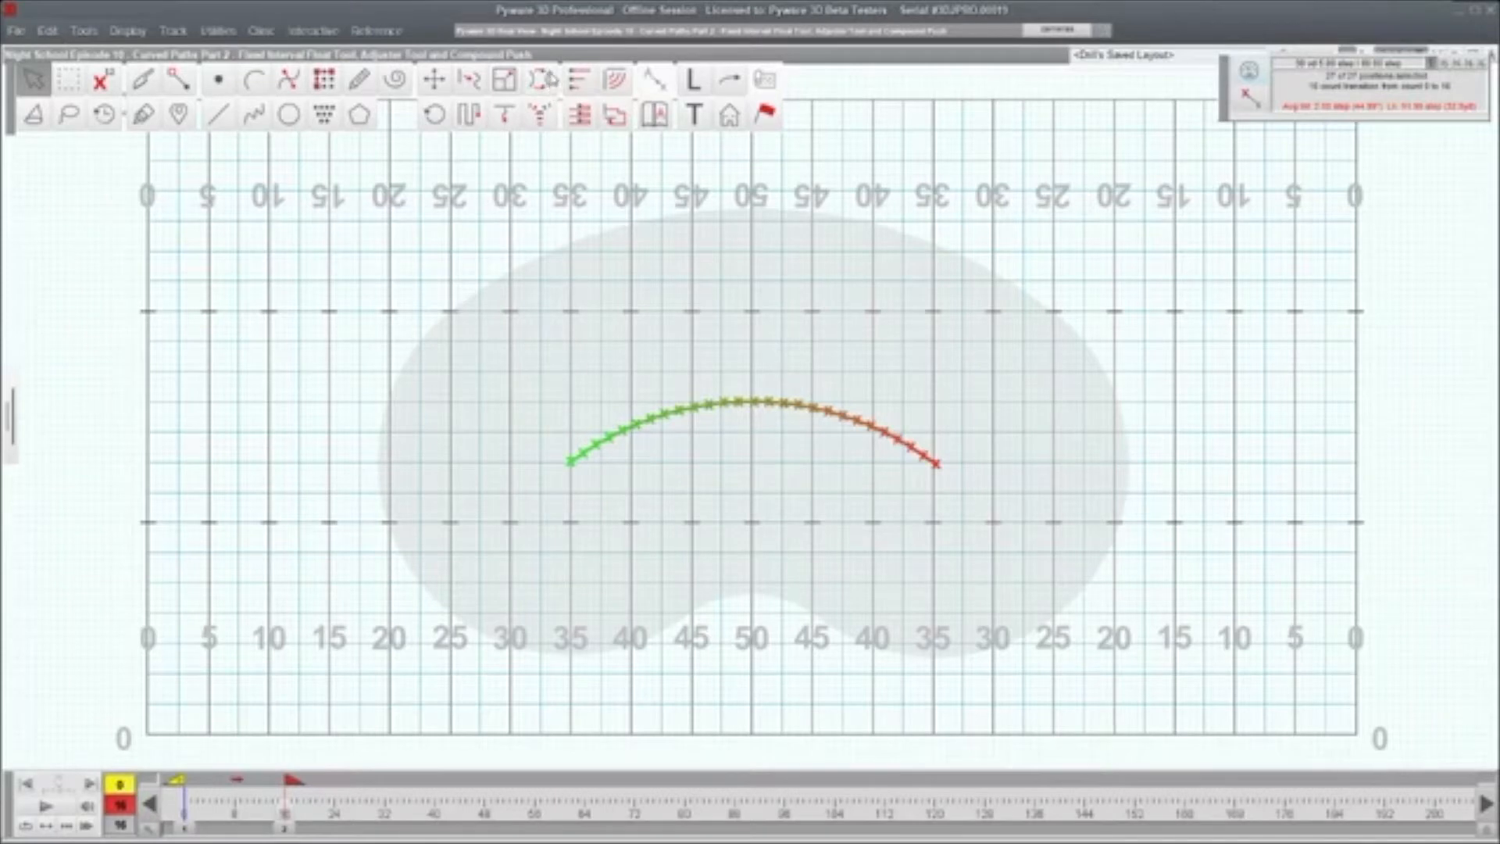
{"action": "left_click", "coordinate": [542, 80]}
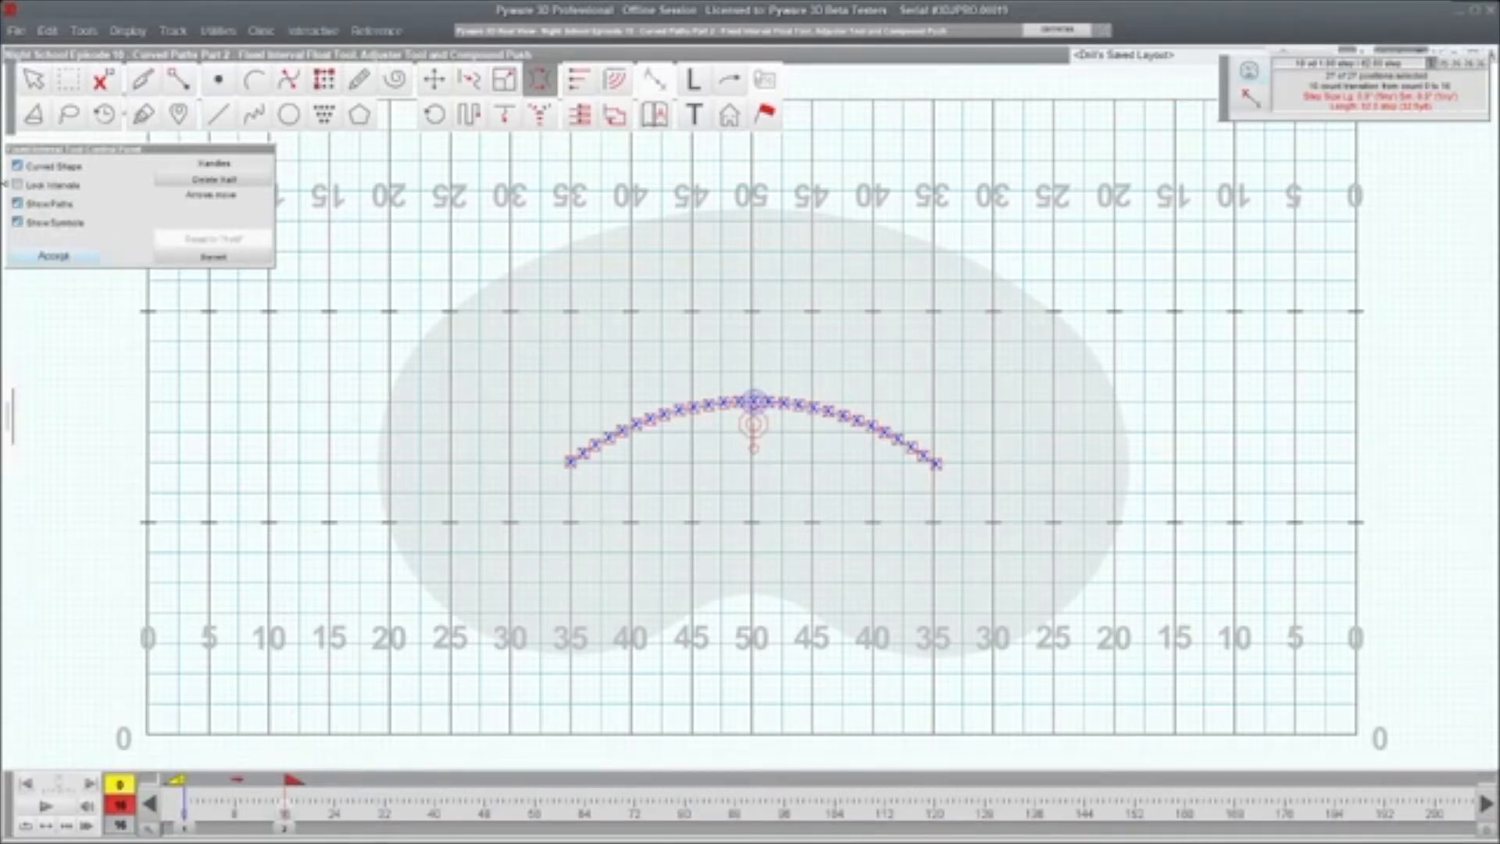
{"action": "left_click_drag", "start_coordinate": [516, 314], "coordinate": [1091, 563]}
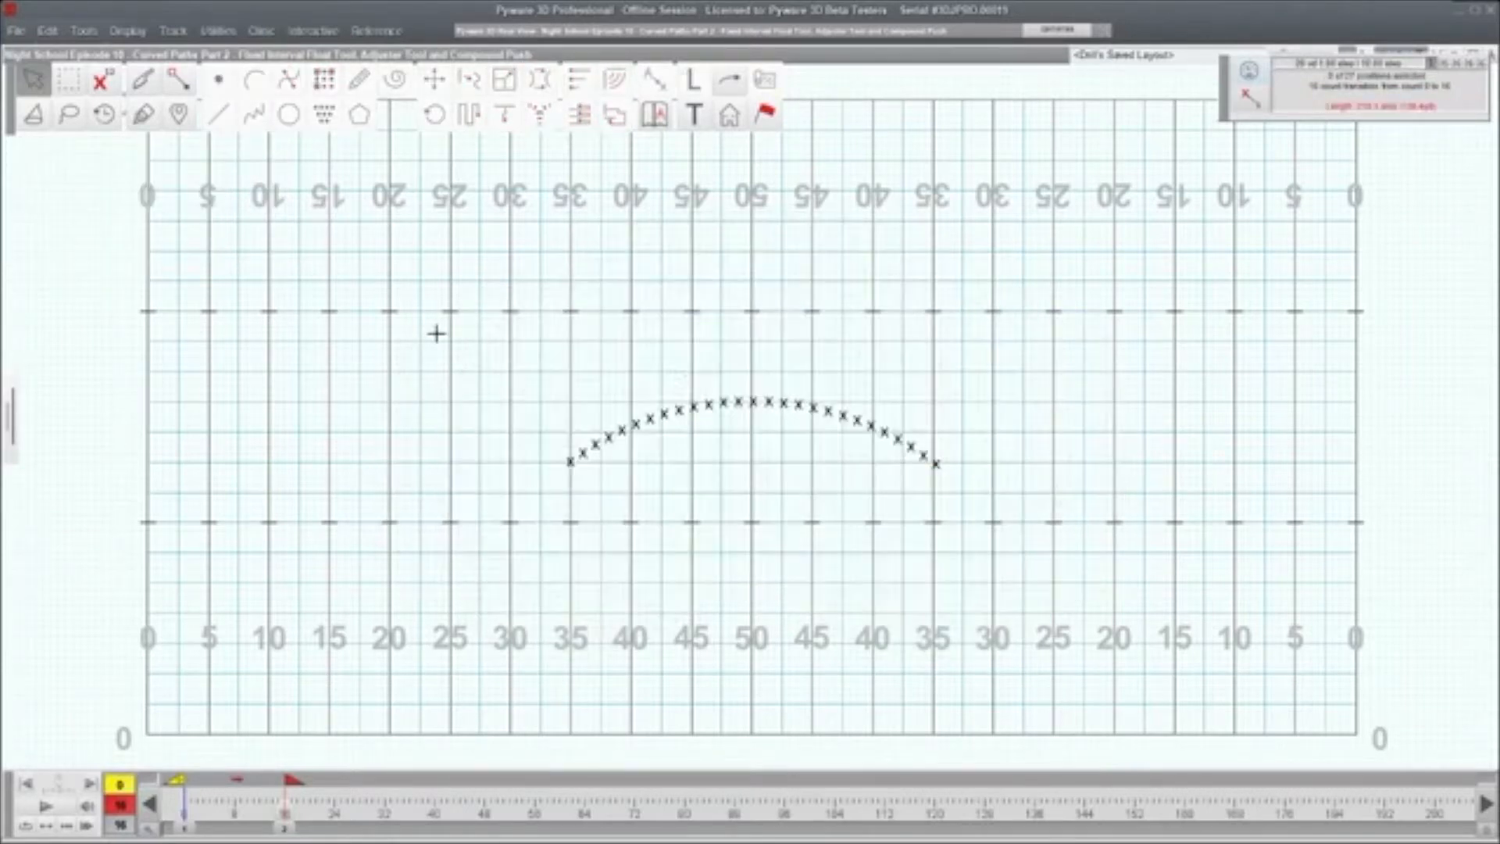
{"action": "left_click", "coordinate": [539, 81]}
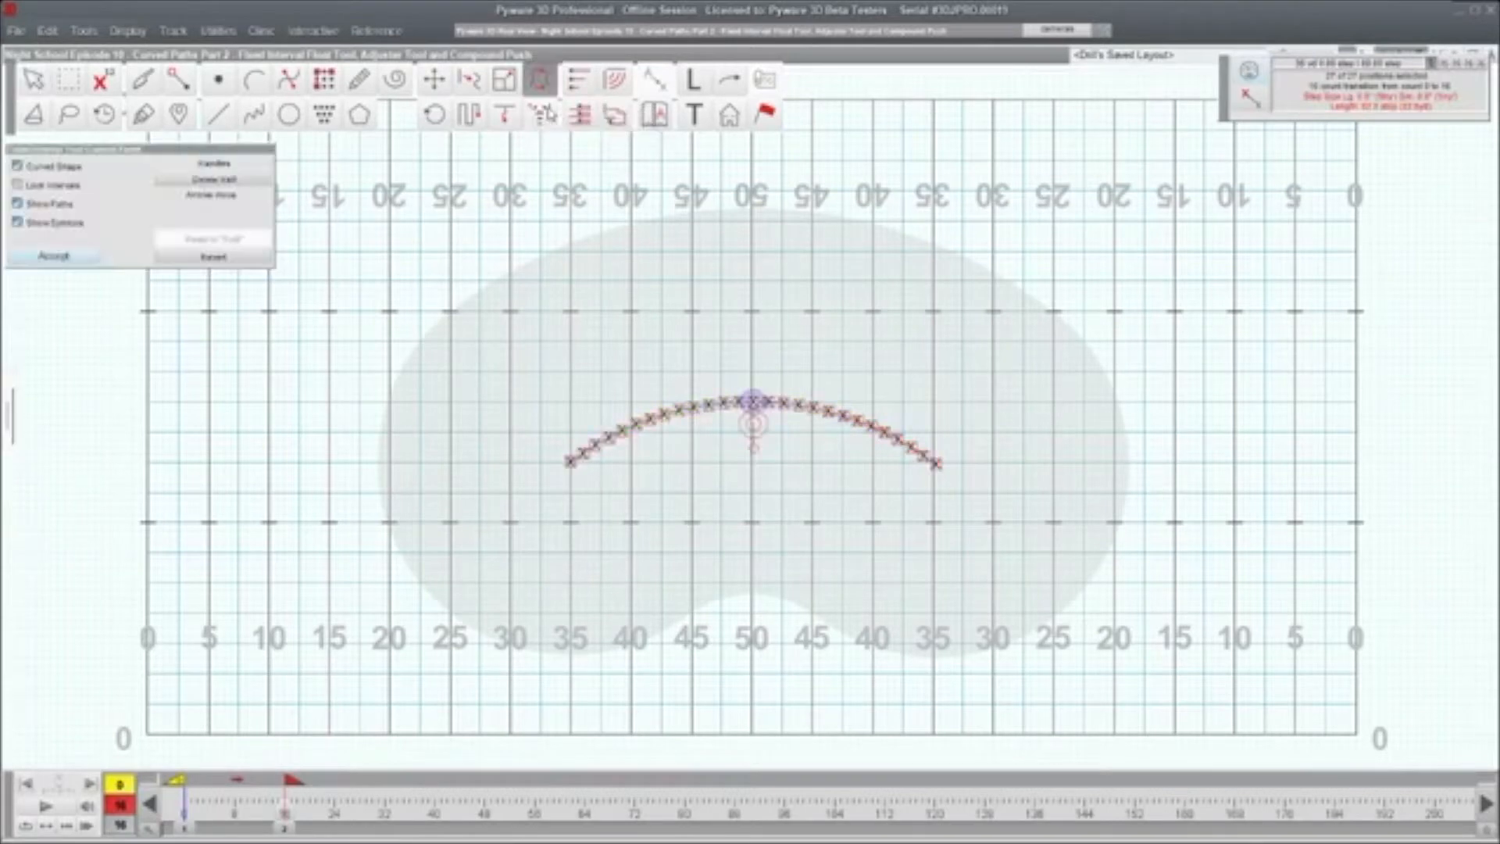
{"action": "left_click_drag", "start_coordinate": [502, 314], "coordinate": [991, 532]}
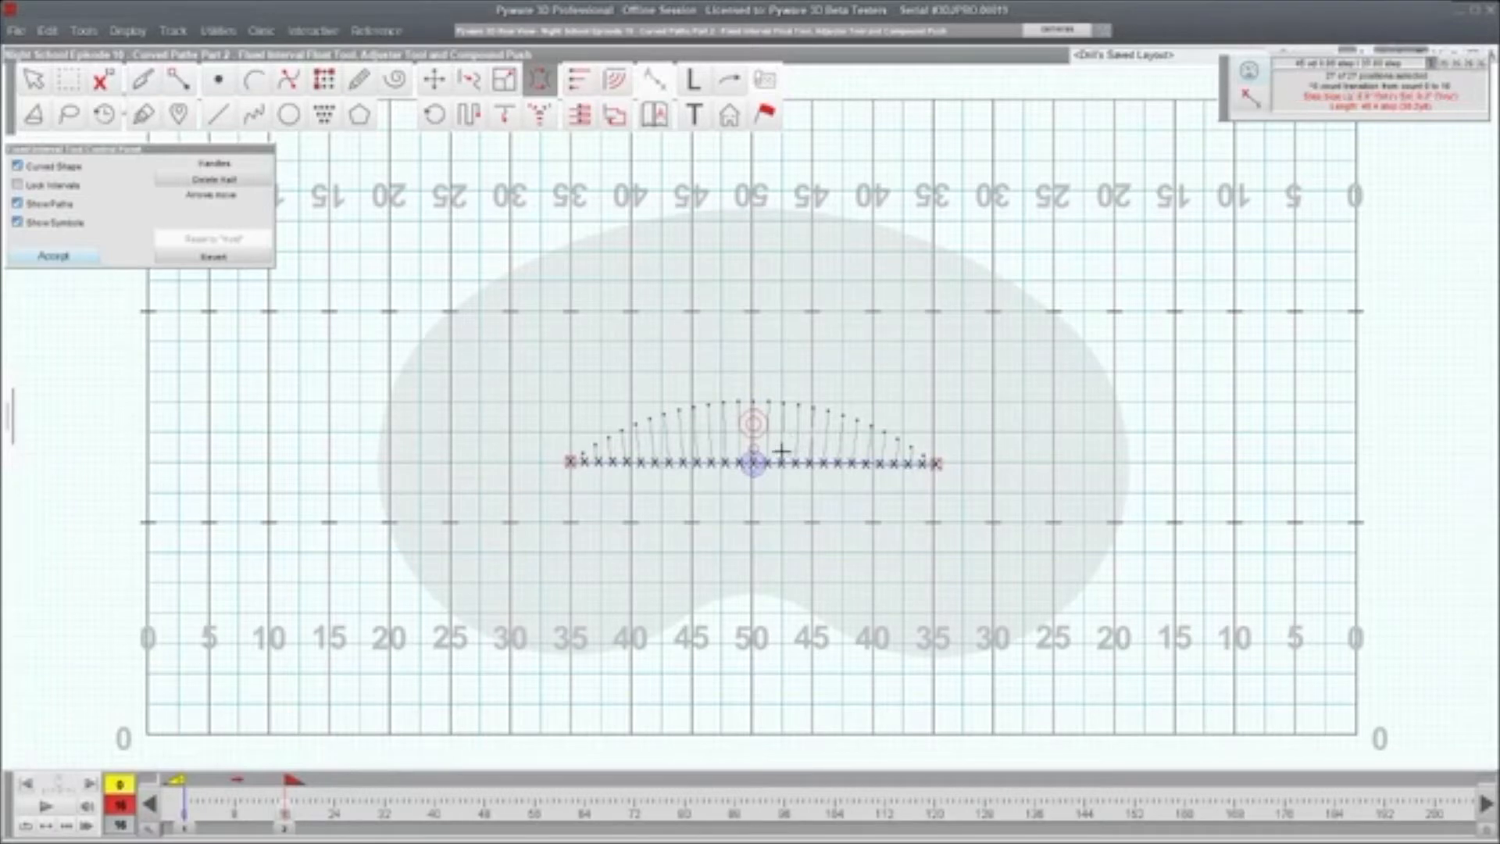
- Return the middle handle to the arc's peak and move both end handles backfield along the 35-yard lines to invert the curve
{"action": "key", "text": "Up"}
{"action": "key", "text": "Up"}
{"action": "left_click_drag", "start_coordinate": [753, 450], "coordinate": [753, 401]}
{"action": "left_click_drag", "start_coordinate": [567, 460], "coordinate": [568, 341]}
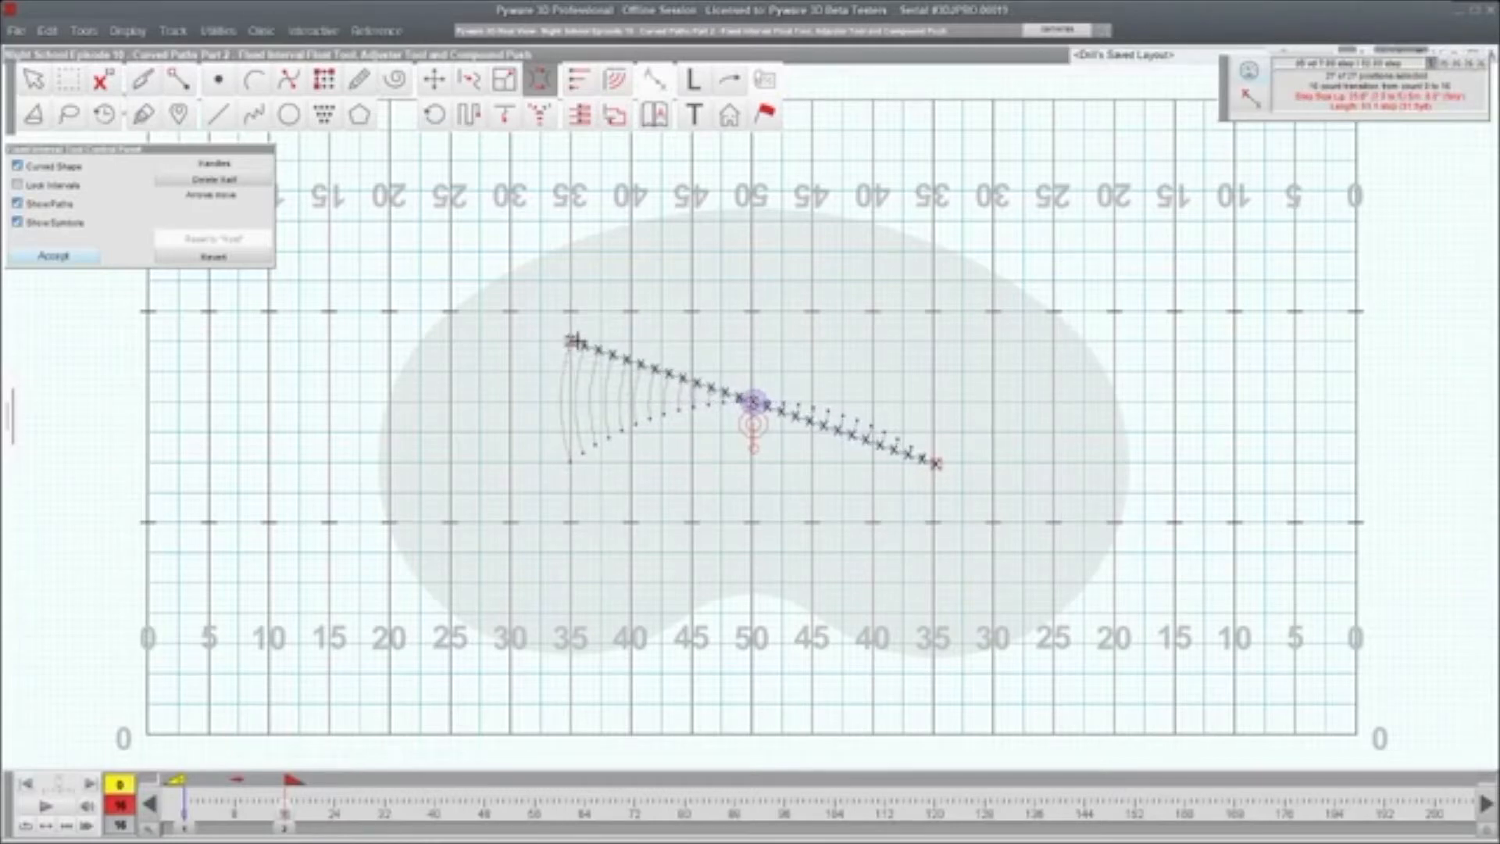
{"action": "left_click_drag", "start_coordinate": [928, 462], "coordinate": [932, 341]}
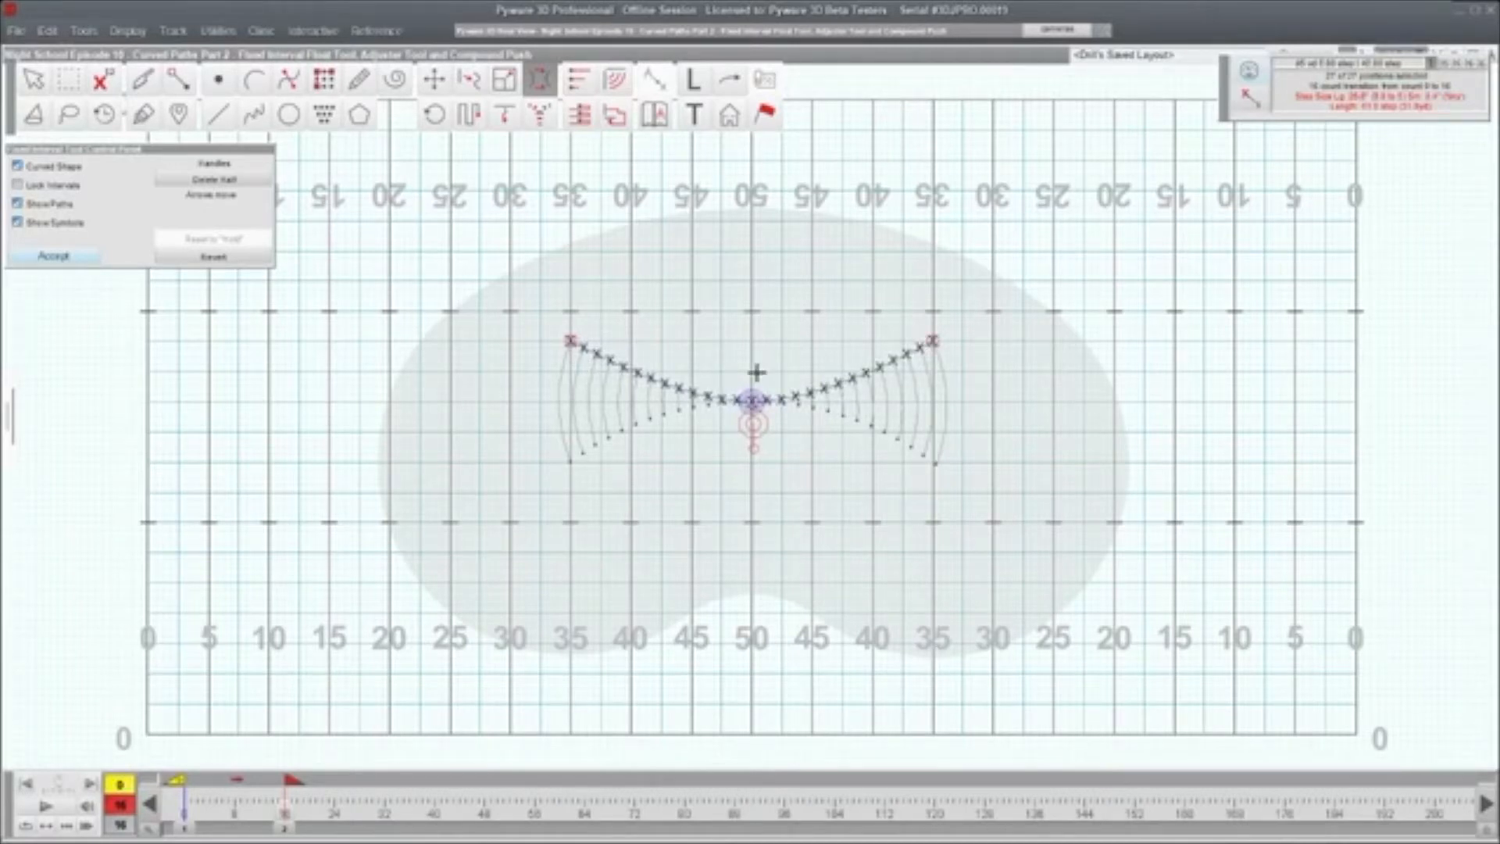
- Shift the inverted curve backfield, then align both ends with the back hash on the 35s and the middle with the 50
{"action": "left_click_drag", "start_coordinate": [755, 422], "coordinate": [752, 387]}
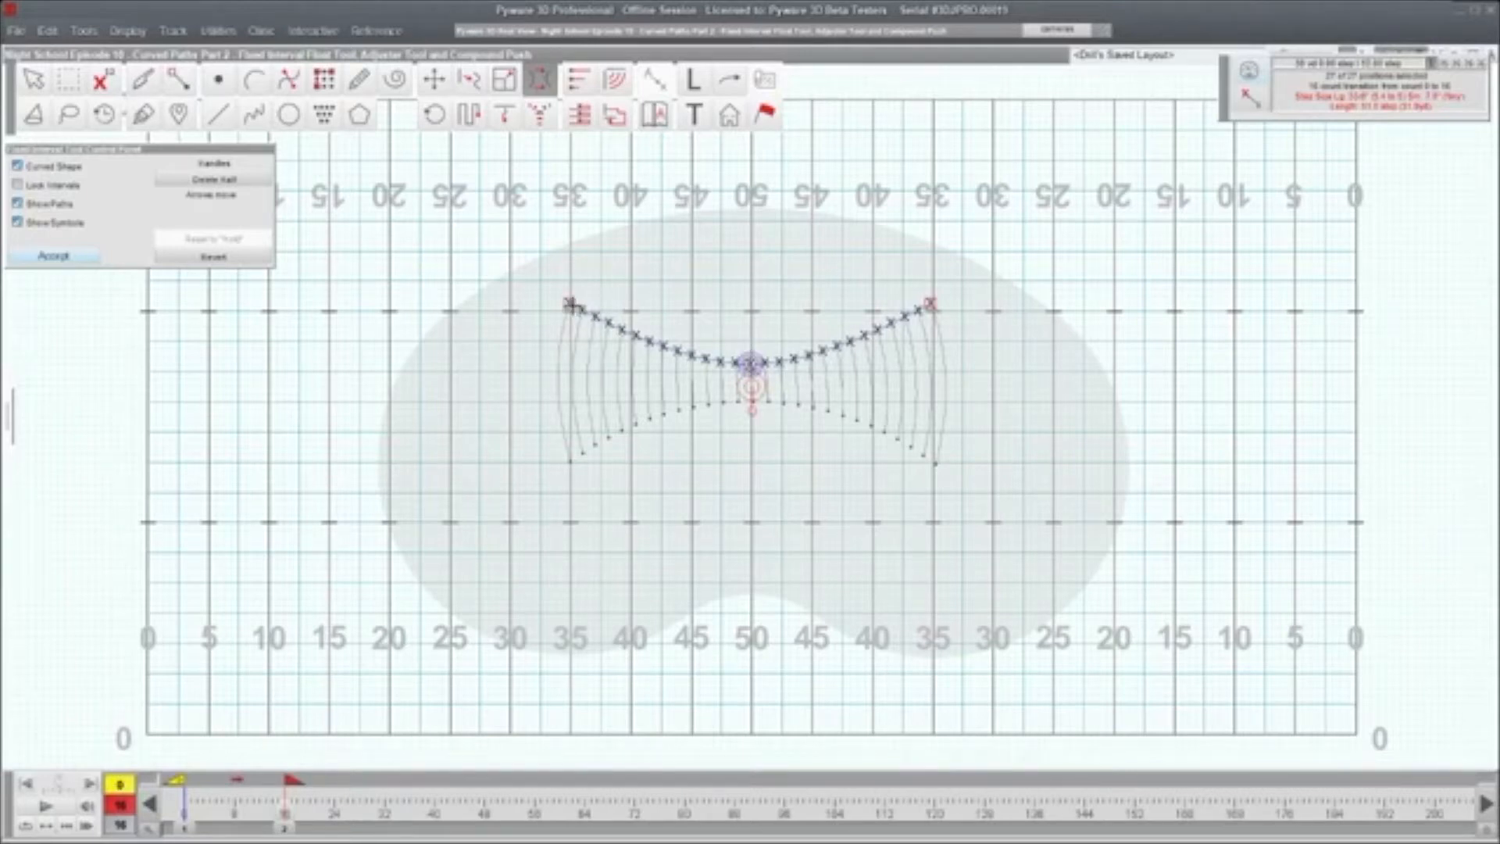
{"action": "left_click_drag", "start_coordinate": [570, 303], "coordinate": [570, 311]}
{"action": "left_click_drag", "start_coordinate": [931, 304], "coordinate": [932, 311]}
{"action": "mouse_move", "coordinate": [752, 363]}
{"action": "left_mouse_down"}
{"action": "mouse_move", "coordinate": [752, 331]}
{"action": "mouse_move", "coordinate": [753, 364]}
{"action": "left_mouse_up"}
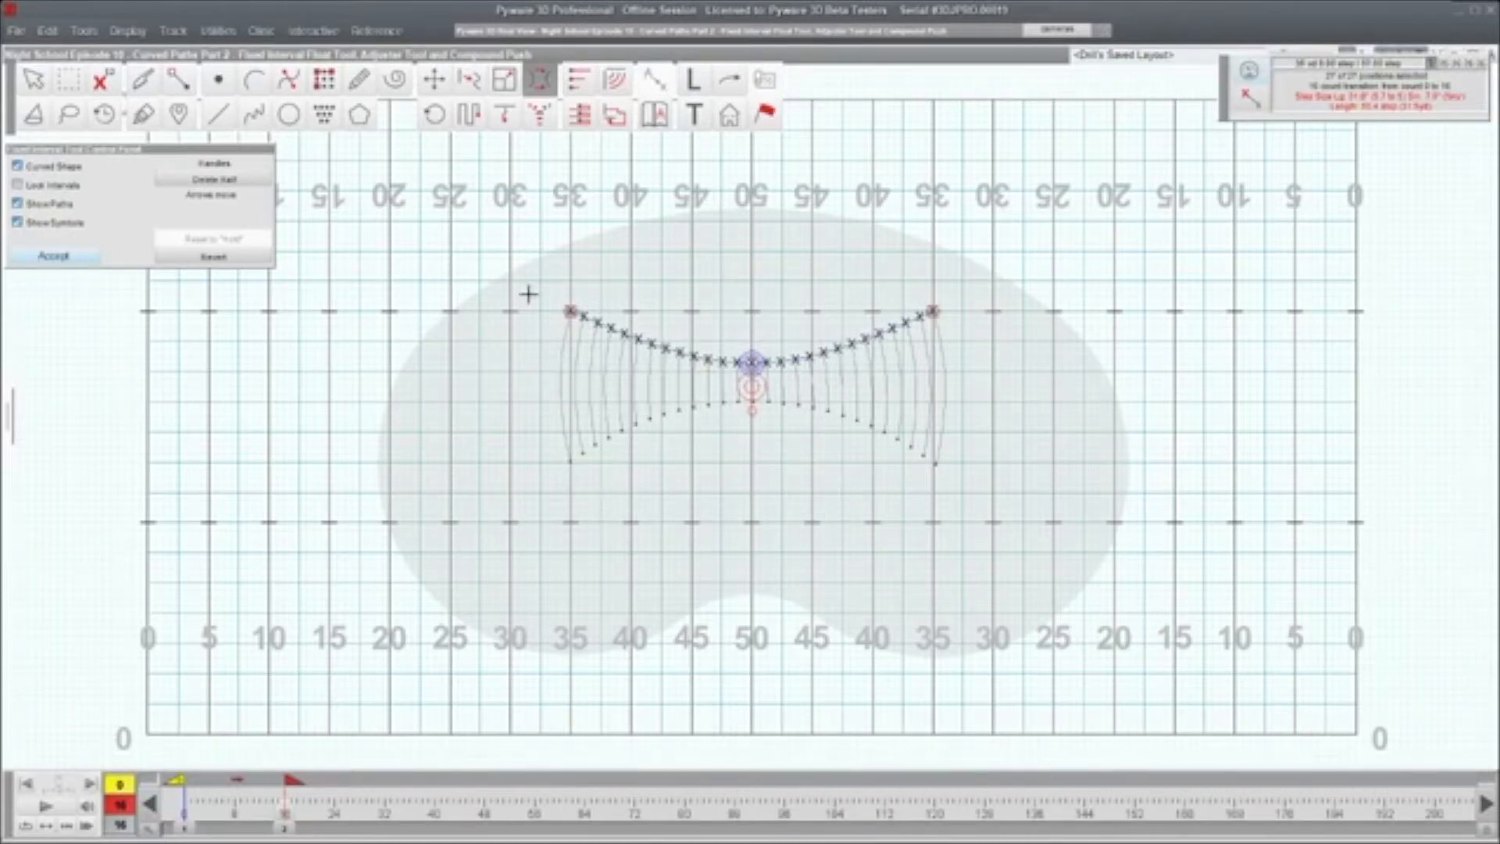
{"action": "key", "text": "Return"}
- Try inverting the original arc with the Morph tool, moving both ends backfield on the 35s, pulling the middle forward, and previewing the animation
{"action": "left_click_drag", "start_coordinate": [531, 348], "coordinate": [941, 542]}
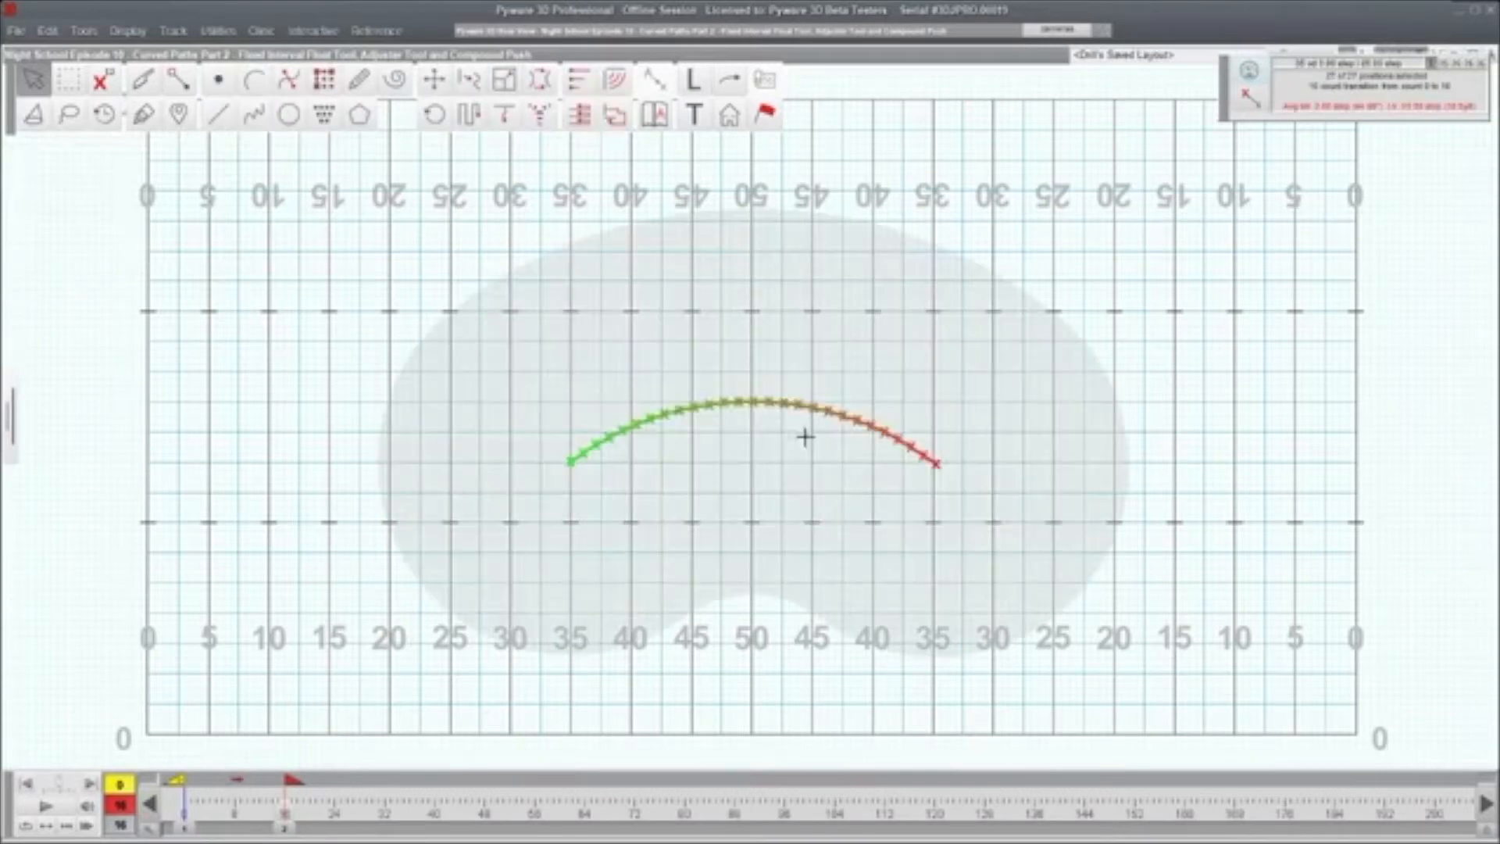
{"action": "left_click", "coordinate": [469, 79]}
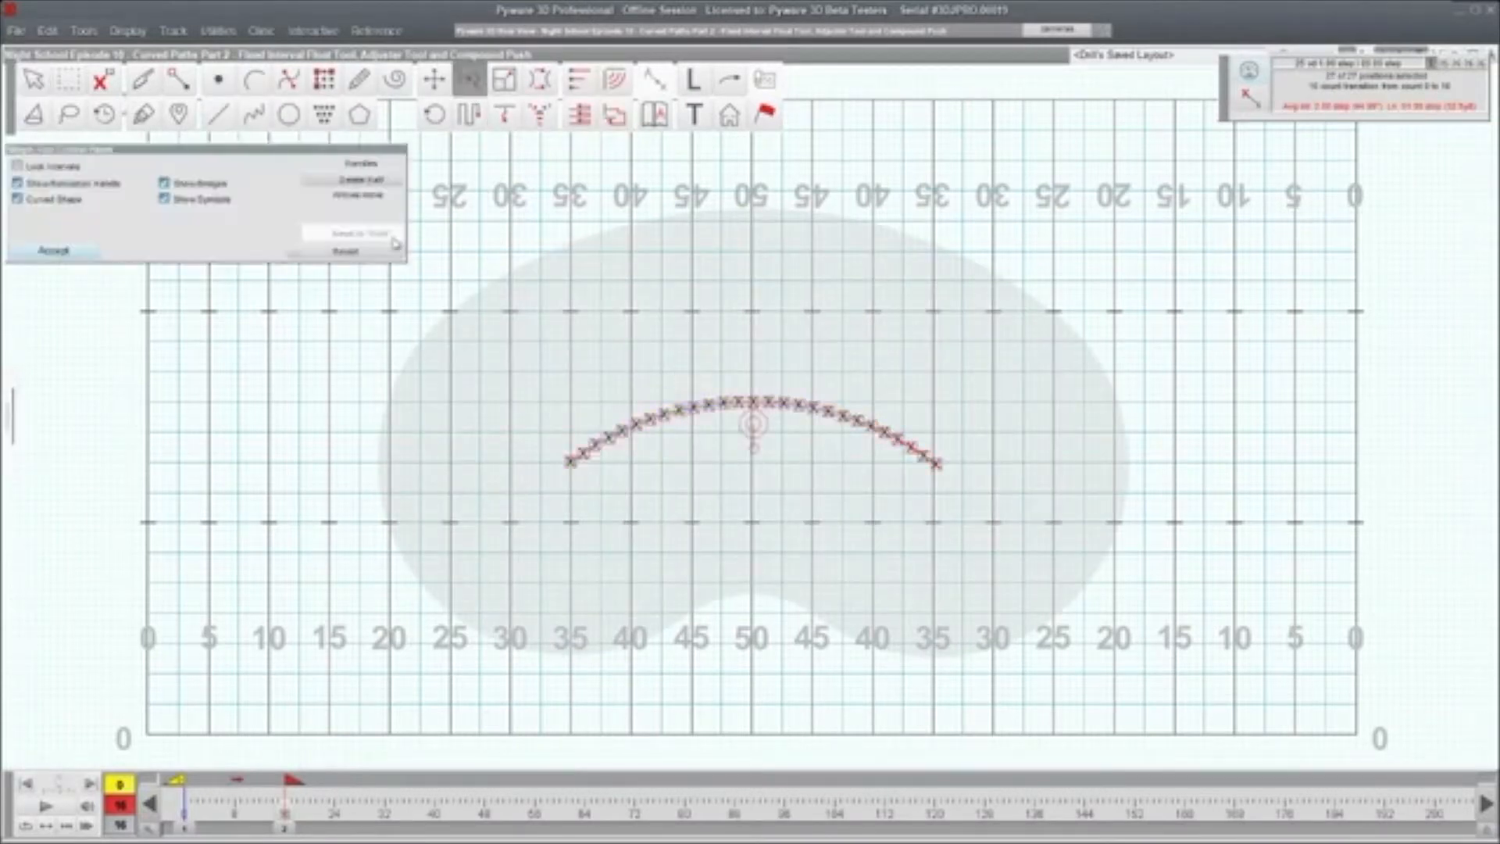
{"action": "left_click_drag", "start_coordinate": [534, 325], "coordinate": [1046, 571]}
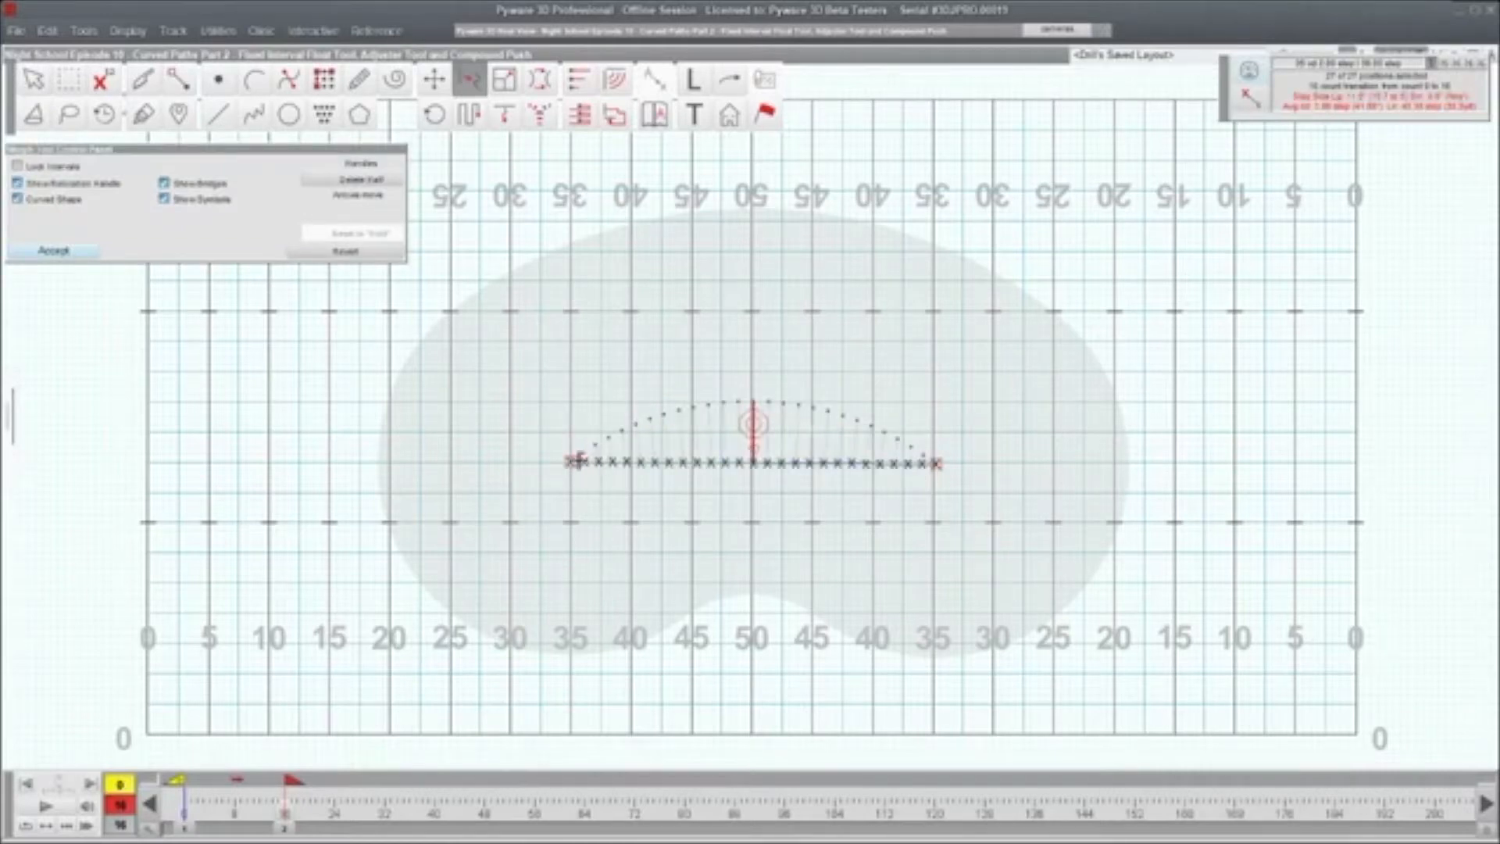
{"action": "left_click_drag", "start_coordinate": [569, 462], "coordinate": [569, 342]}
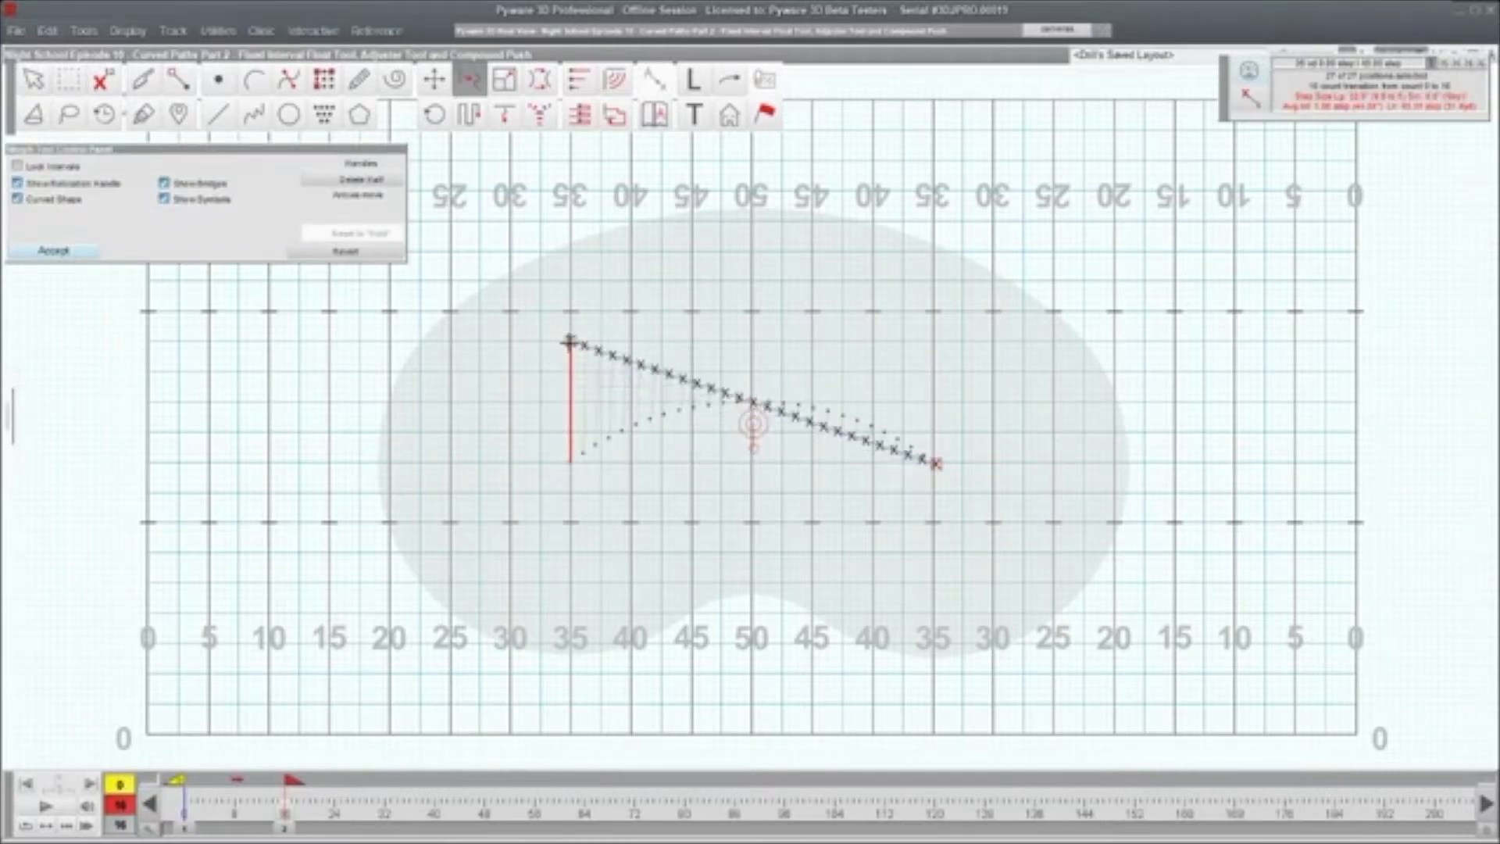
{"action": "left_click_drag", "start_coordinate": [935, 463], "coordinate": [934, 341]}
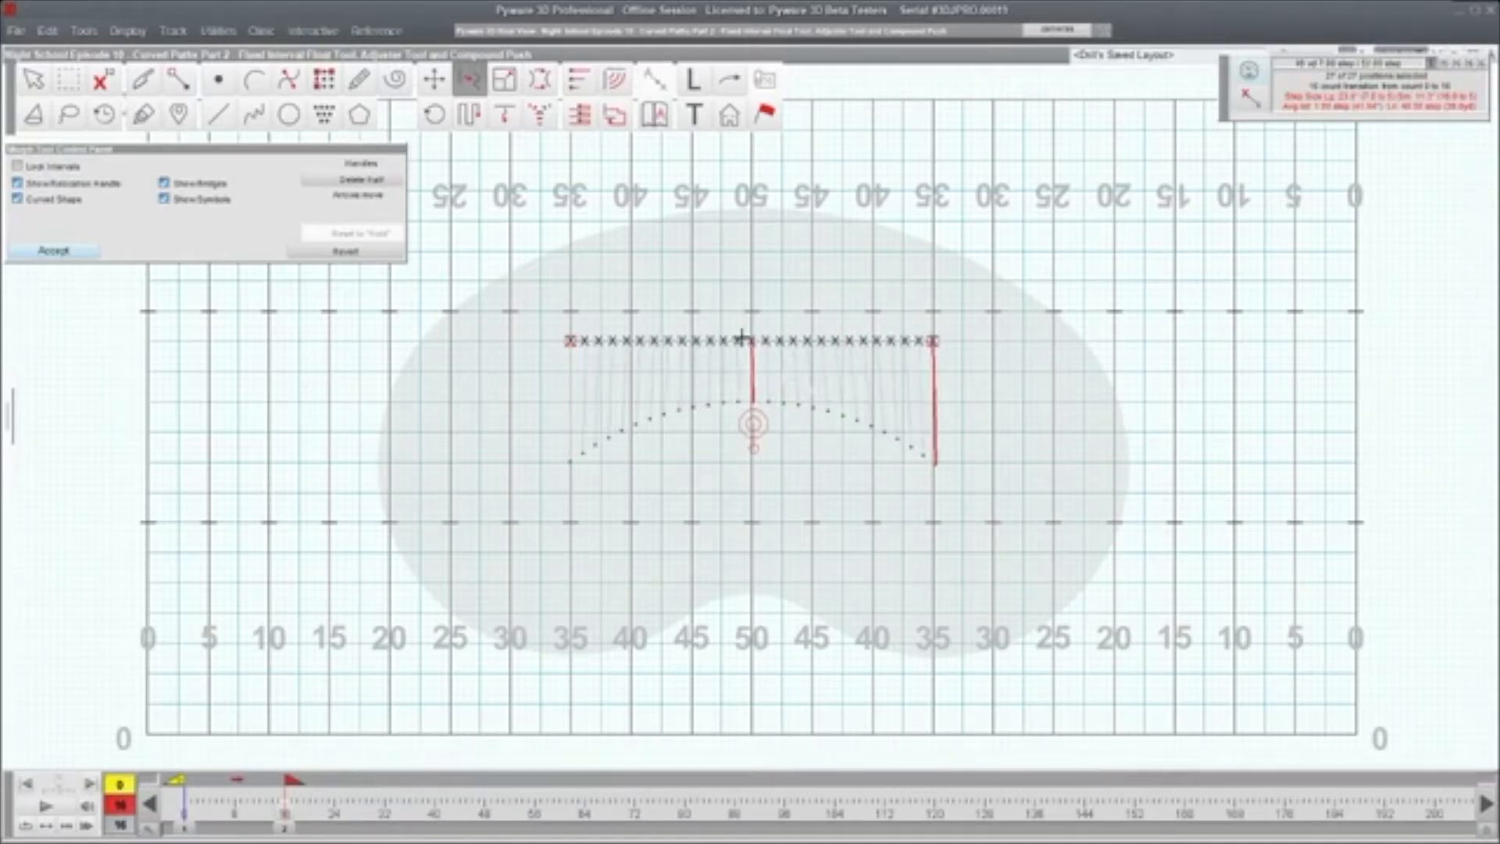
{"action": "left_click_drag", "start_coordinate": [742, 337], "coordinate": [742, 371]}
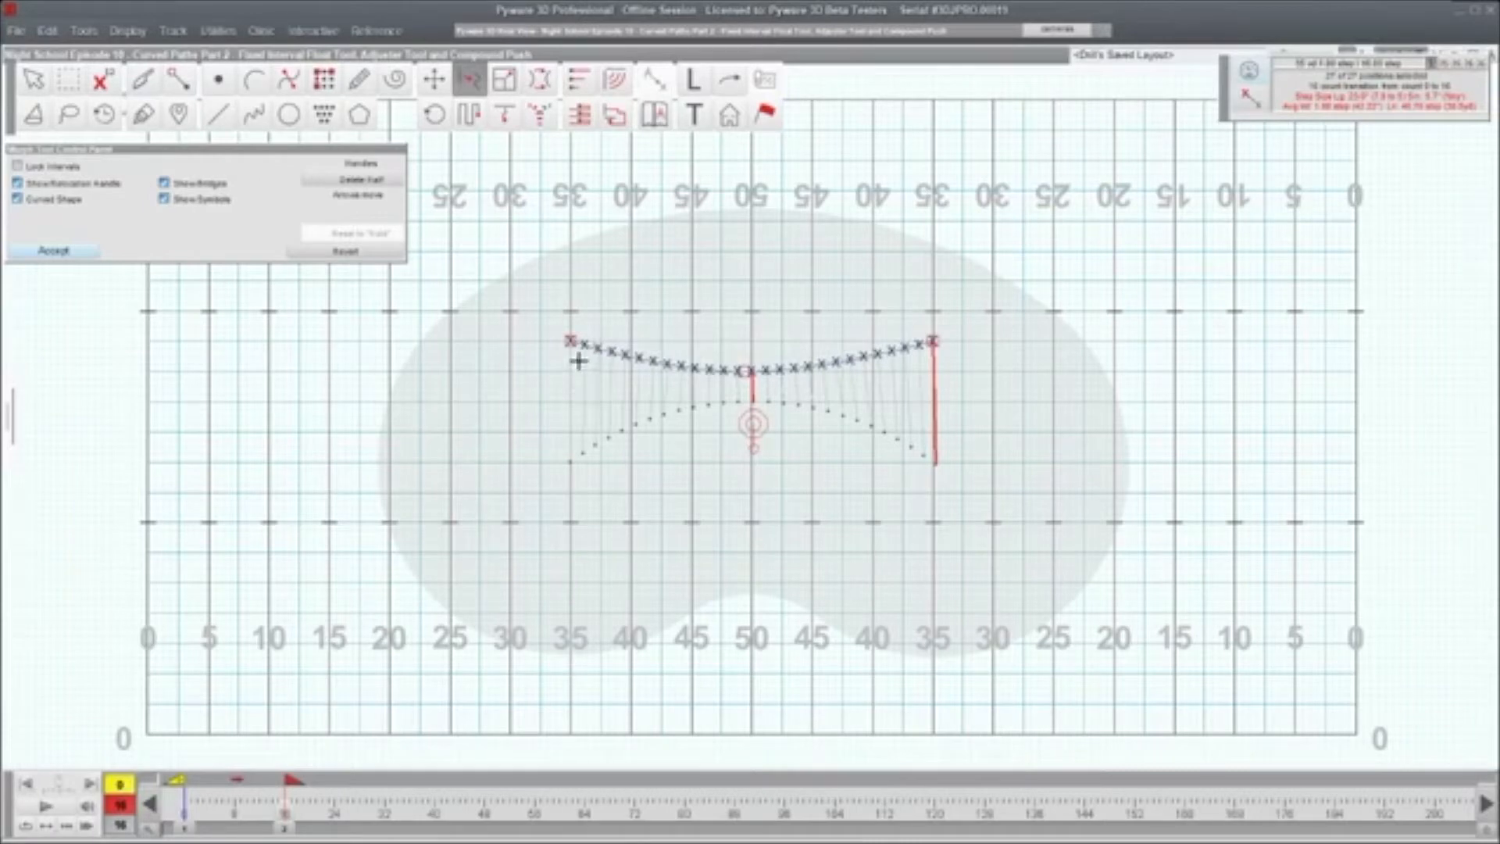
{"action": "left_click", "coordinate": [55, 805]}
- Invert the original arc with the Fixed Interval tool, placing both ends on the 35s just in front of the back hash and the middle on the 50
{"action": "left_click", "coordinate": [539, 79]}
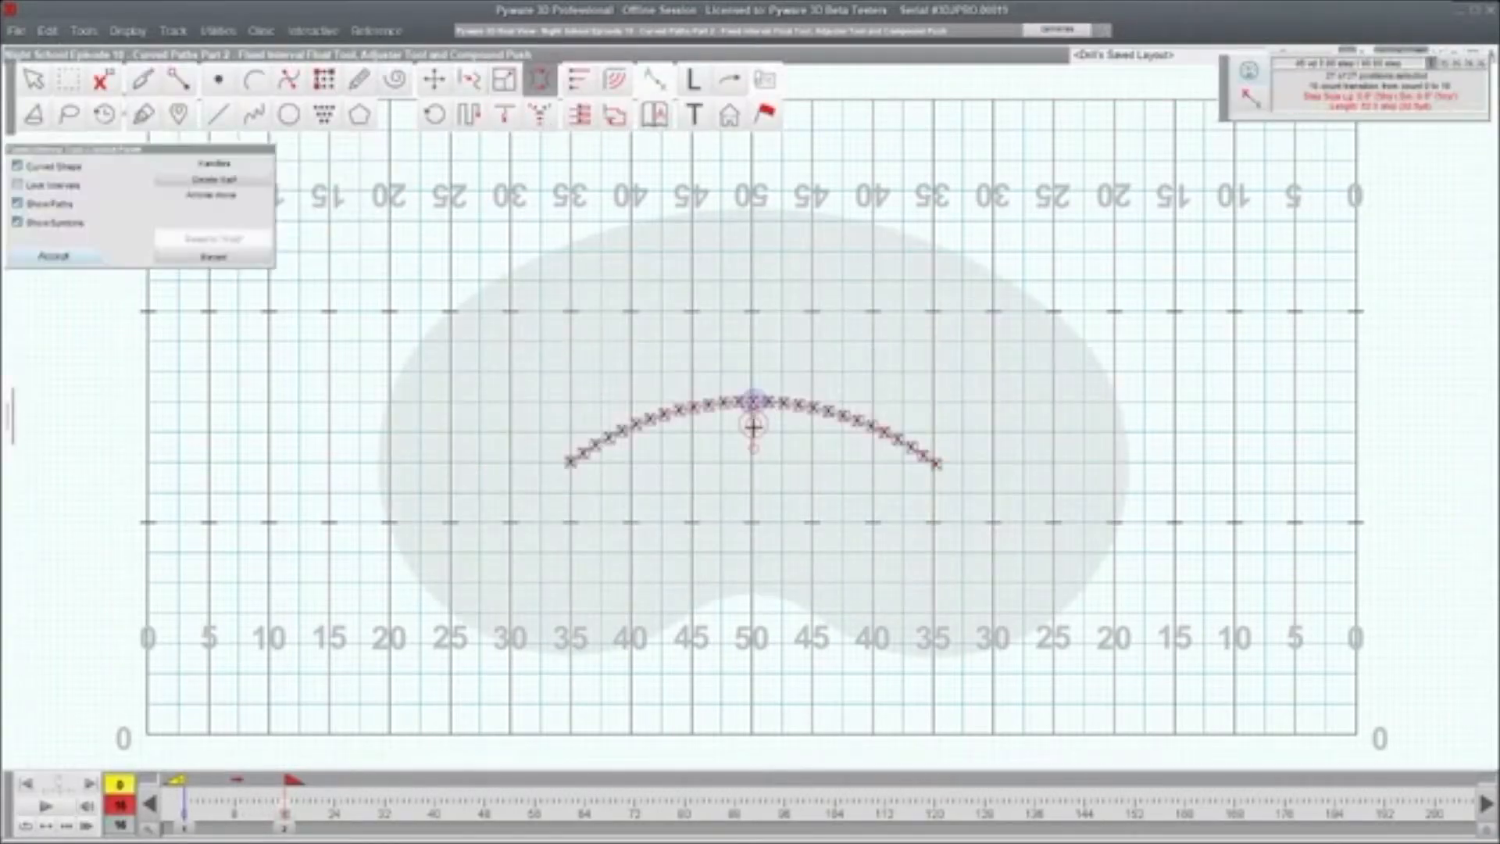
{"action": "left_click_drag", "start_coordinate": [557, 325], "coordinate": [959, 539]}
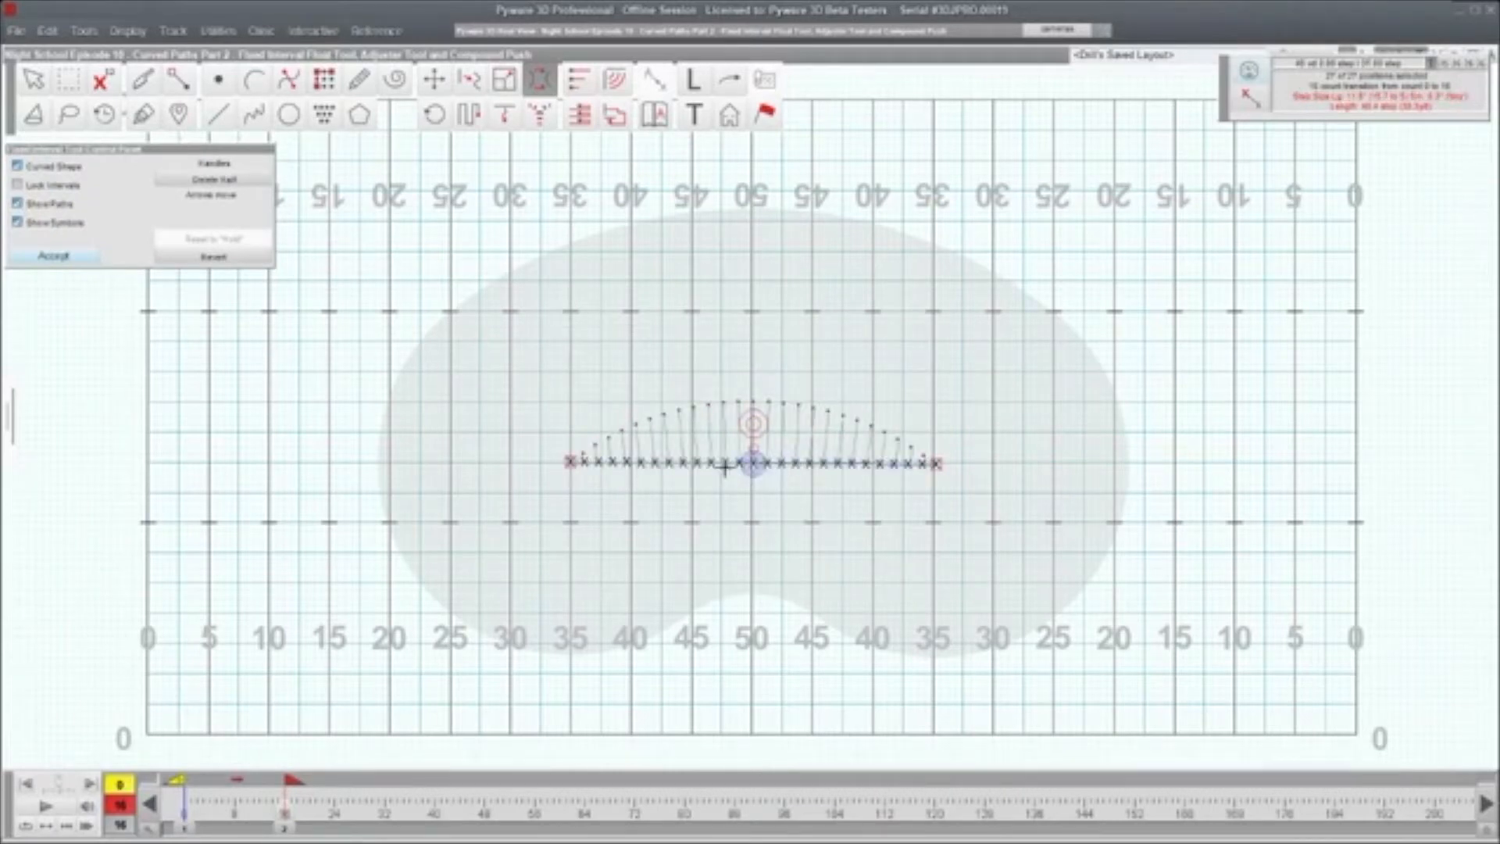
{"action": "left_click_drag", "start_coordinate": [571, 461], "coordinate": [570, 342]}
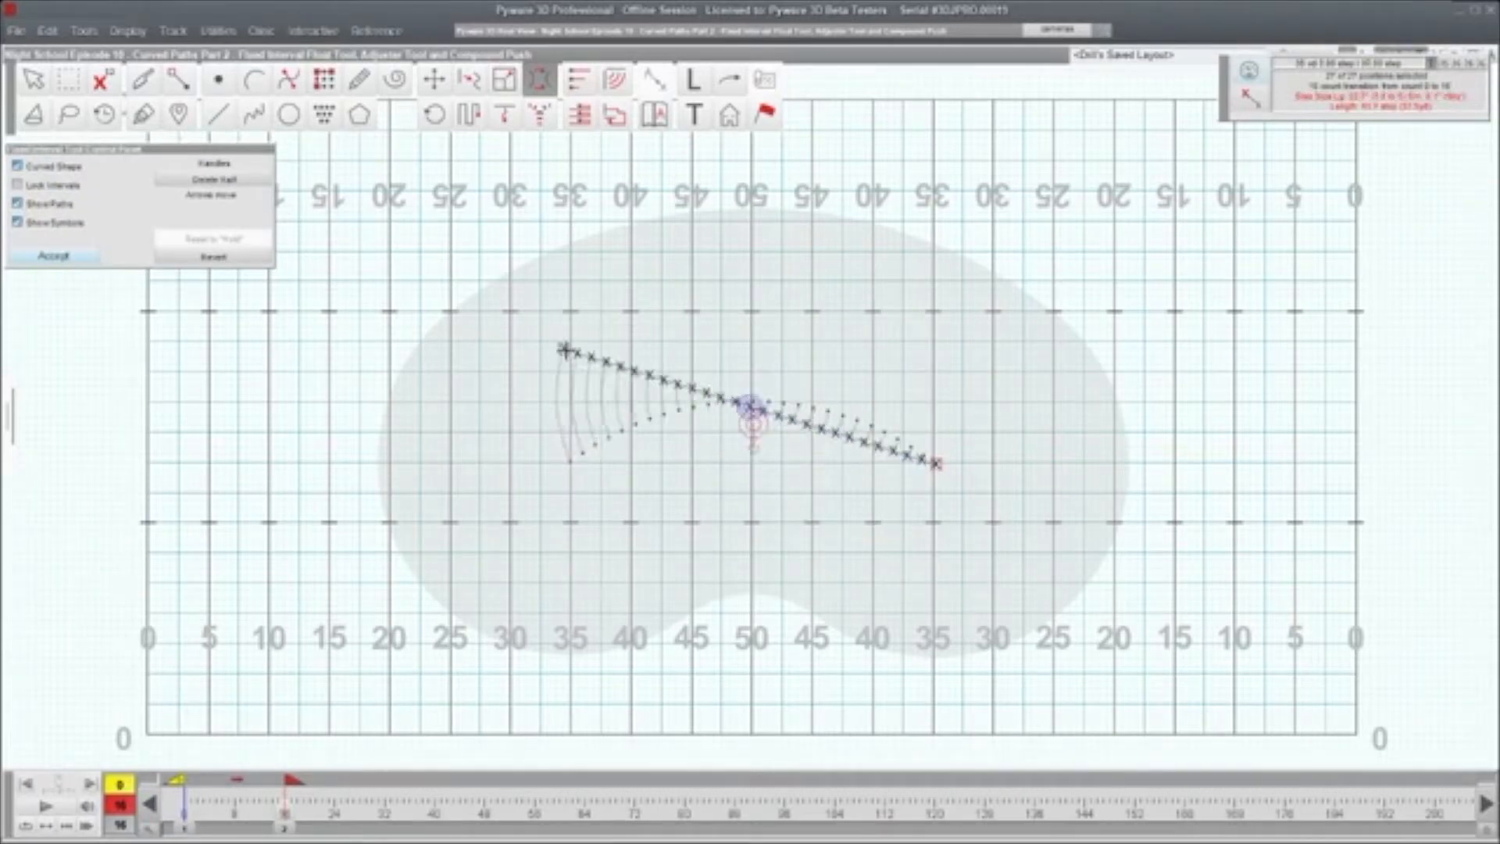
{"action": "left_click_drag", "start_coordinate": [937, 466], "coordinate": [934, 341]}
{"action": "left_click_drag", "start_coordinate": [721, 340], "coordinate": [751, 385]}
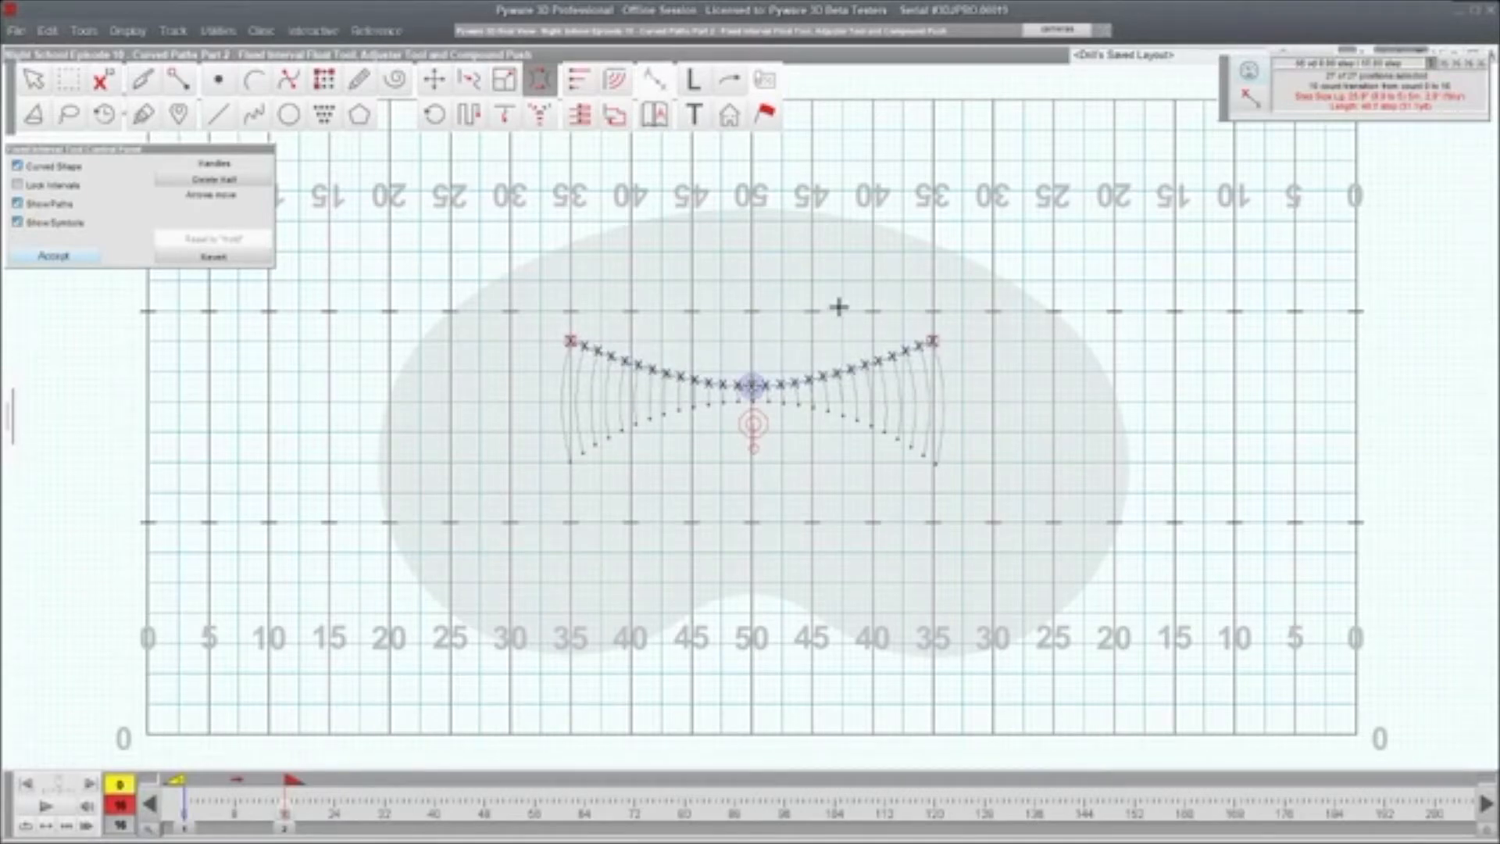
- Play back the 16-count transition to examine the curved paths
{"action": "left_click", "coordinate": [63, 808]}
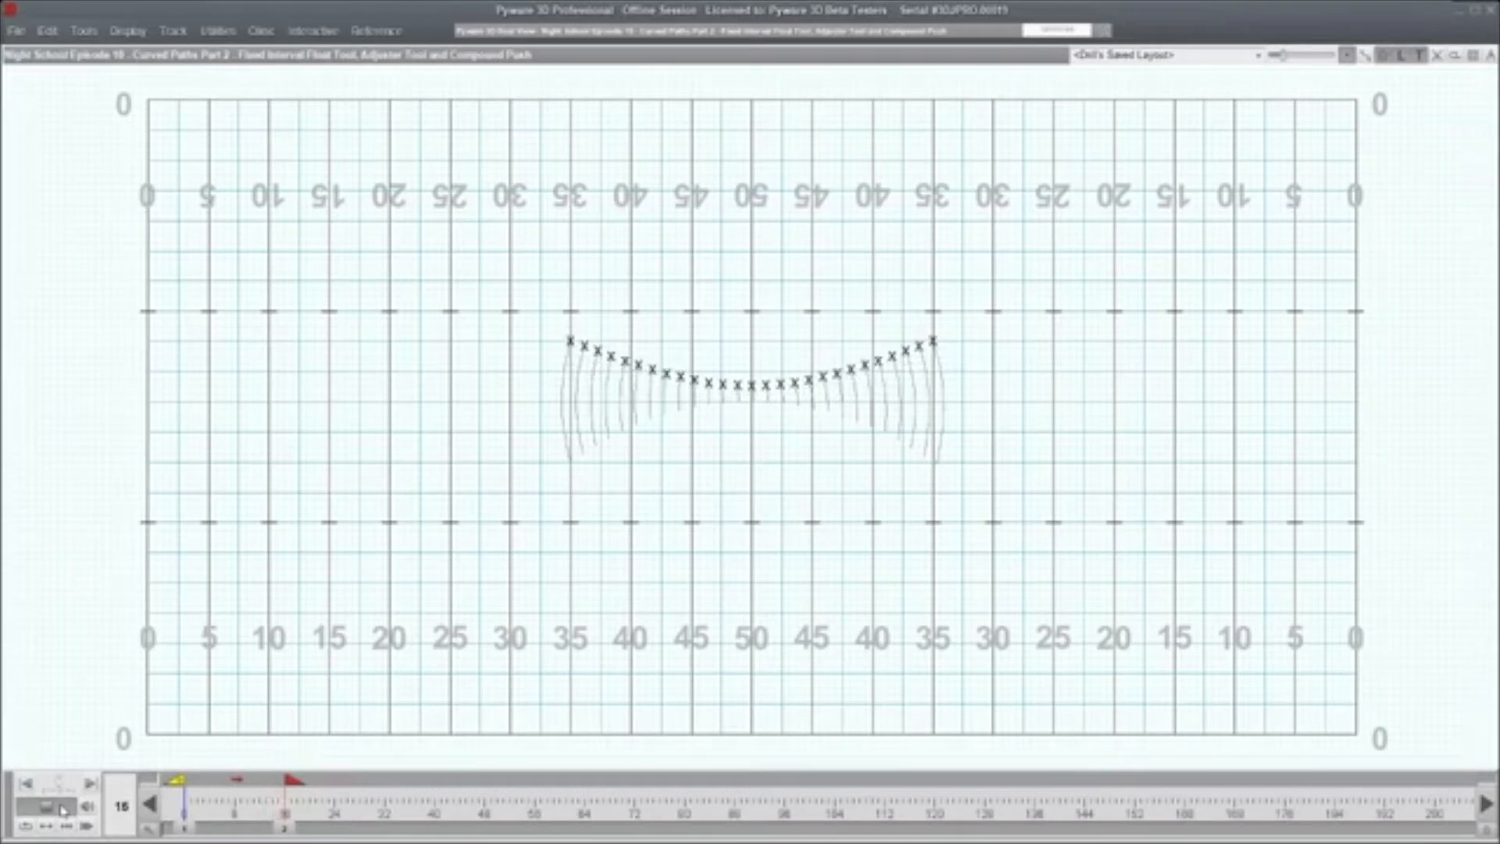
{"action": "left_click", "coordinate": [64, 809]}
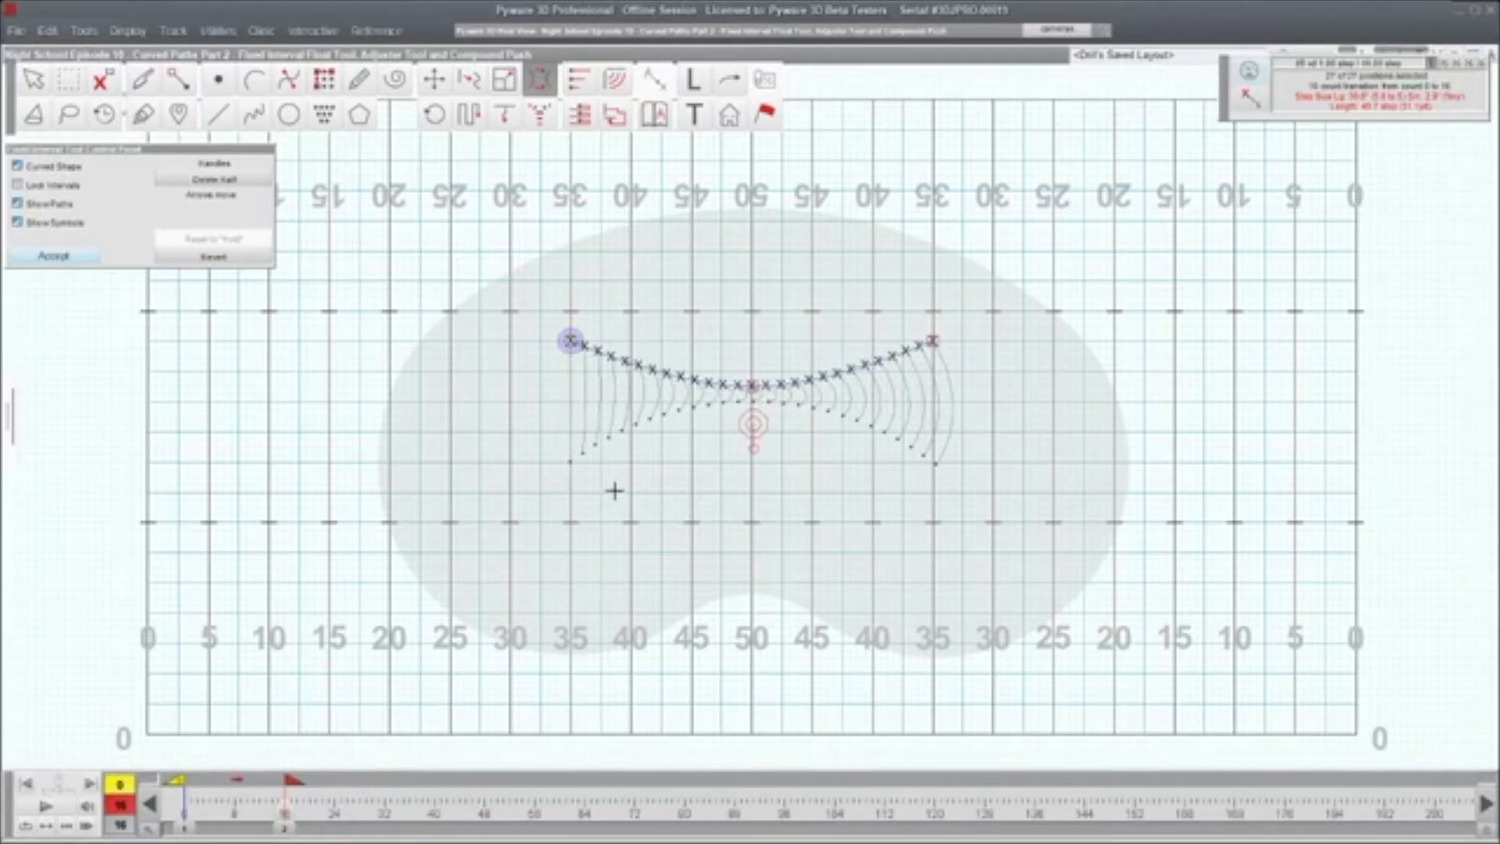
{"action": "left_click", "coordinate": [45, 806]}
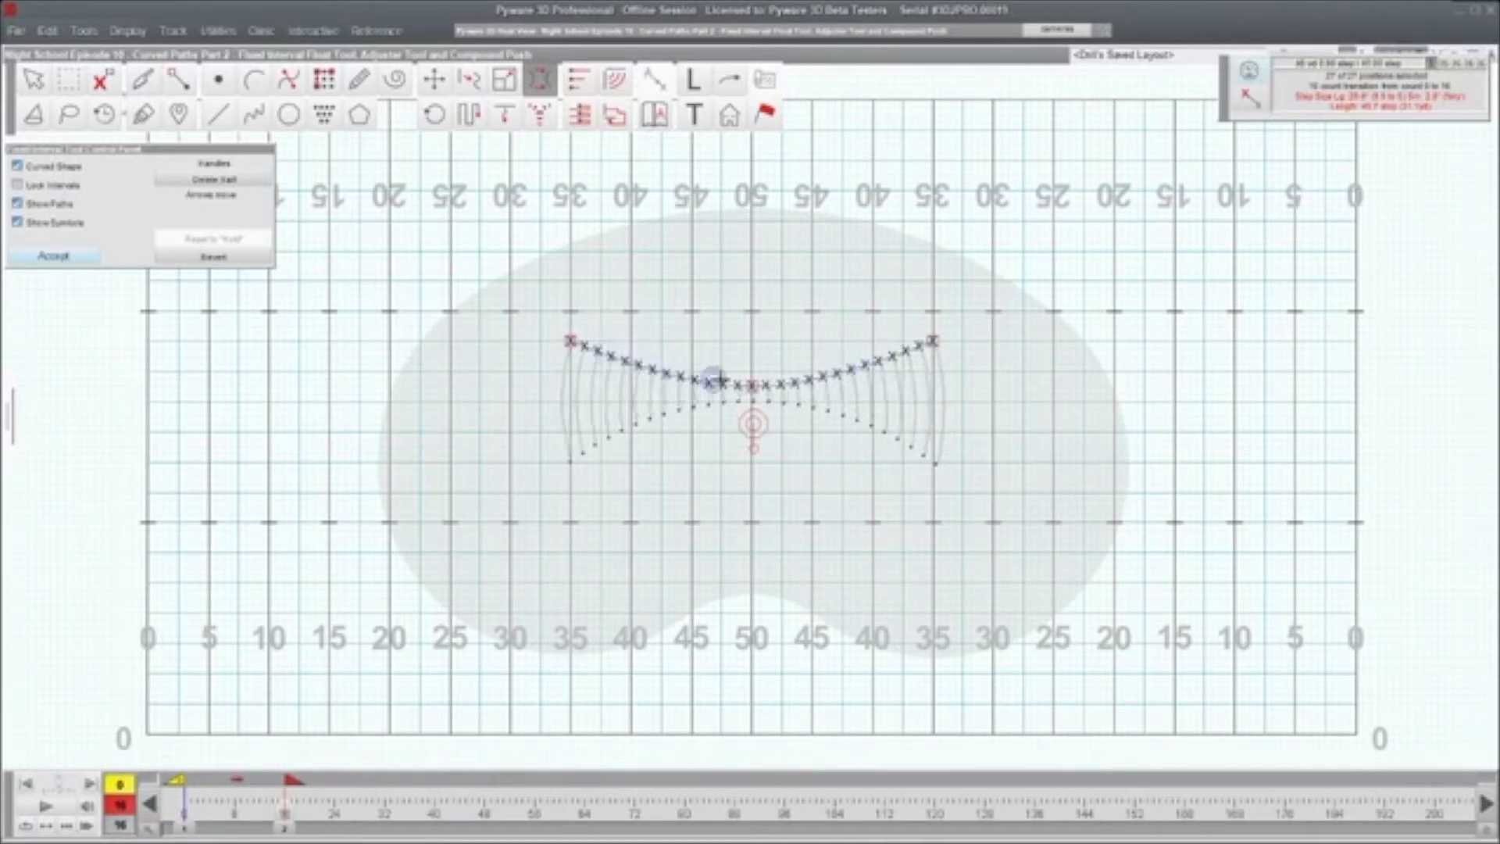
- Deepen the curve by moving both ends inward and backfield, shifting the whole form toward the front in between
{"action": "left_click_drag", "start_coordinate": [571, 341], "coordinate": [584, 293]}
{"action": "left_click_drag", "start_coordinate": [931, 341], "coordinate": [888, 285]}
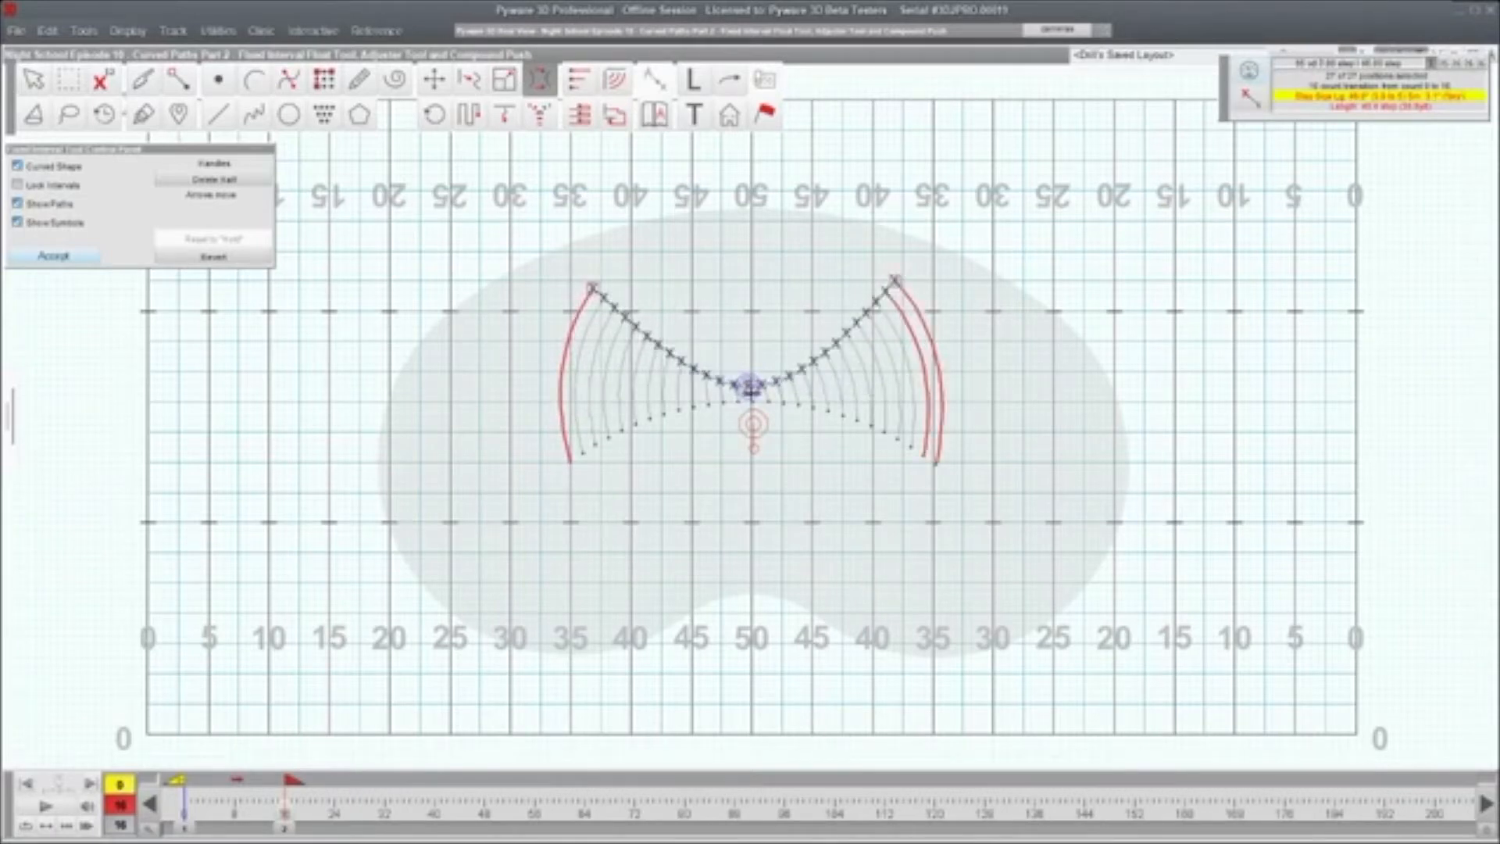
{"action": "left_click_drag", "start_coordinate": [754, 425], "coordinate": [758, 494]}
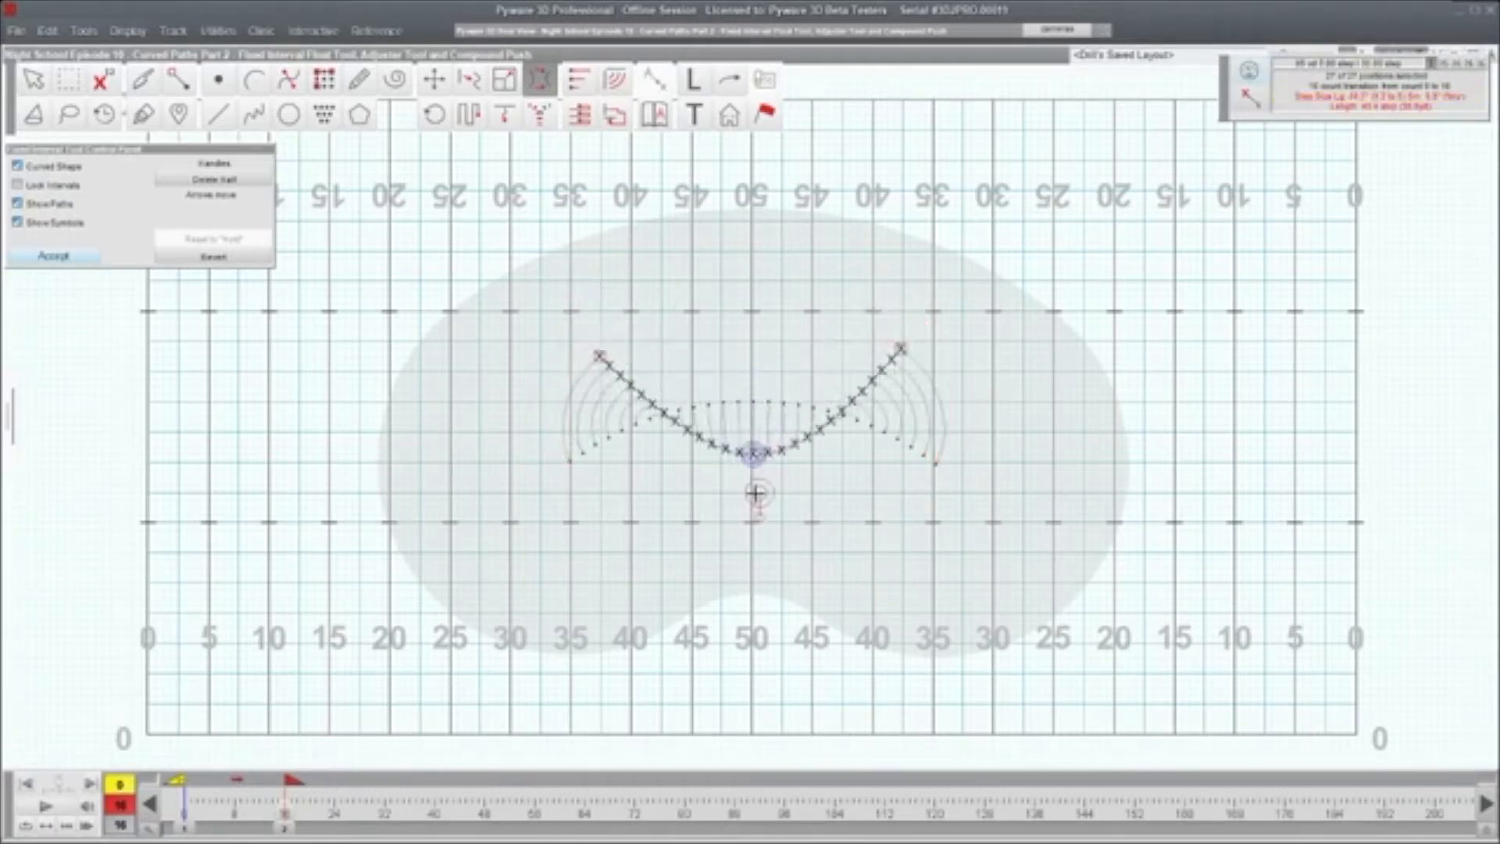
{"action": "left_click_drag", "start_coordinate": [600, 354], "coordinate": [617, 325]}
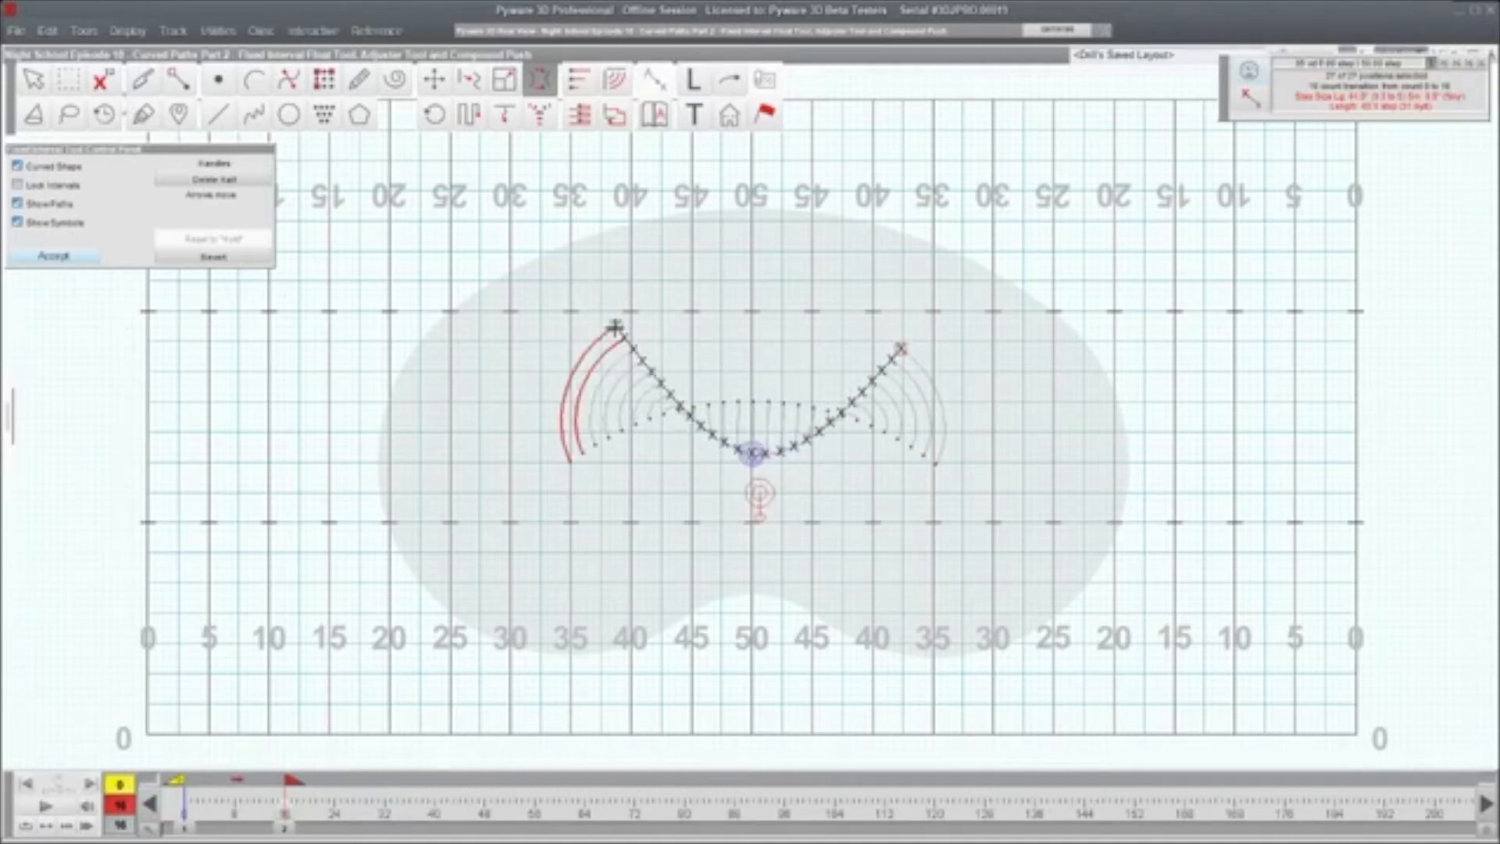
{"action": "left_click_drag", "start_coordinate": [900, 353], "coordinate": [890, 336]}
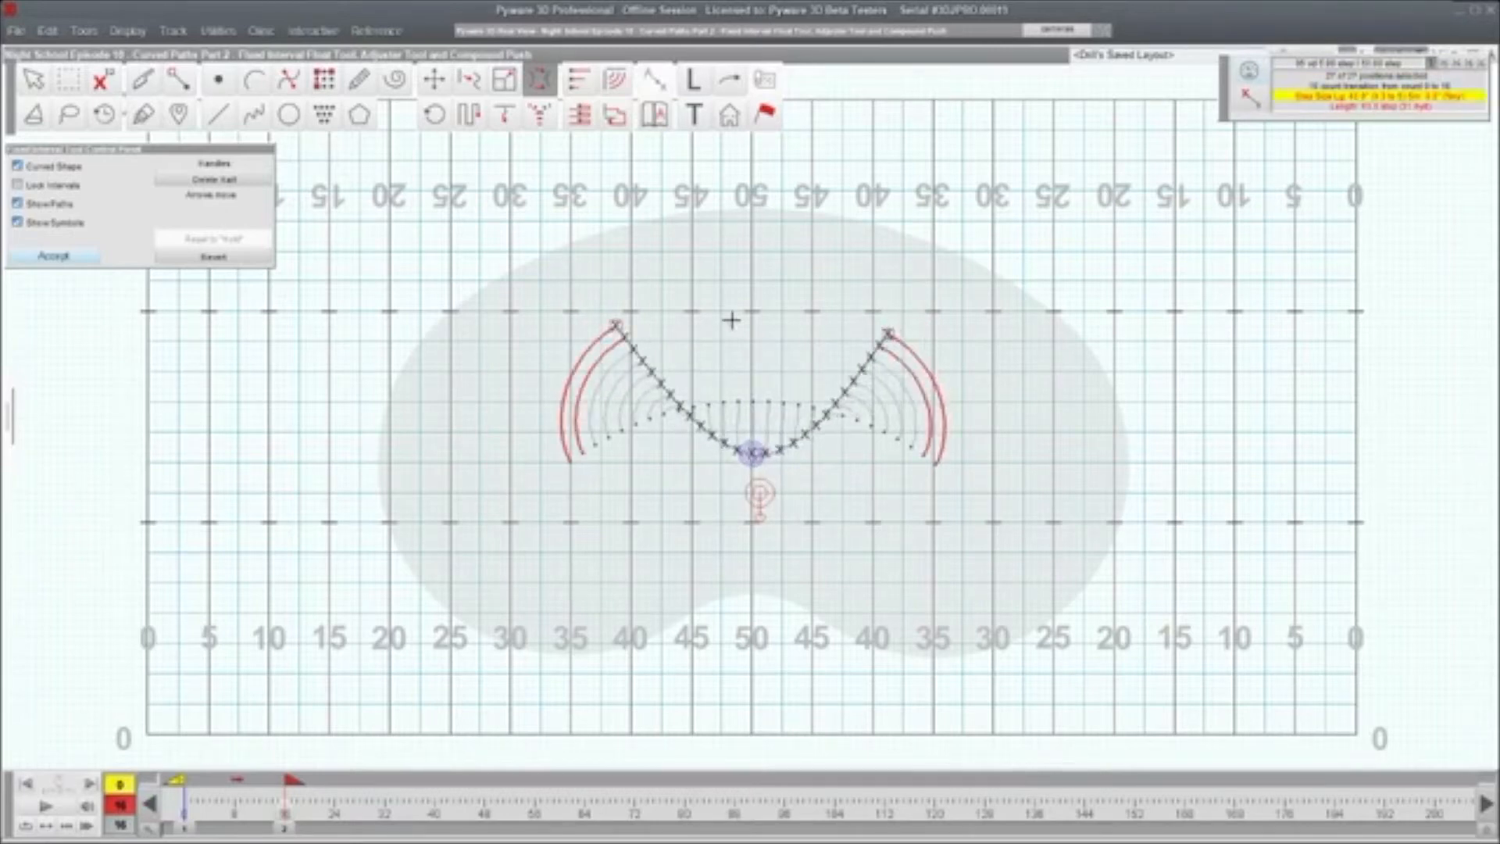
- Move the whole form farther toward the front, spread its ends slightly outward, and preview the transition
{"action": "left_click_drag", "start_coordinate": [758, 493], "coordinate": [767, 539]}
{"action": "left_click_drag", "start_coordinate": [625, 369], "coordinate": [609, 379]}
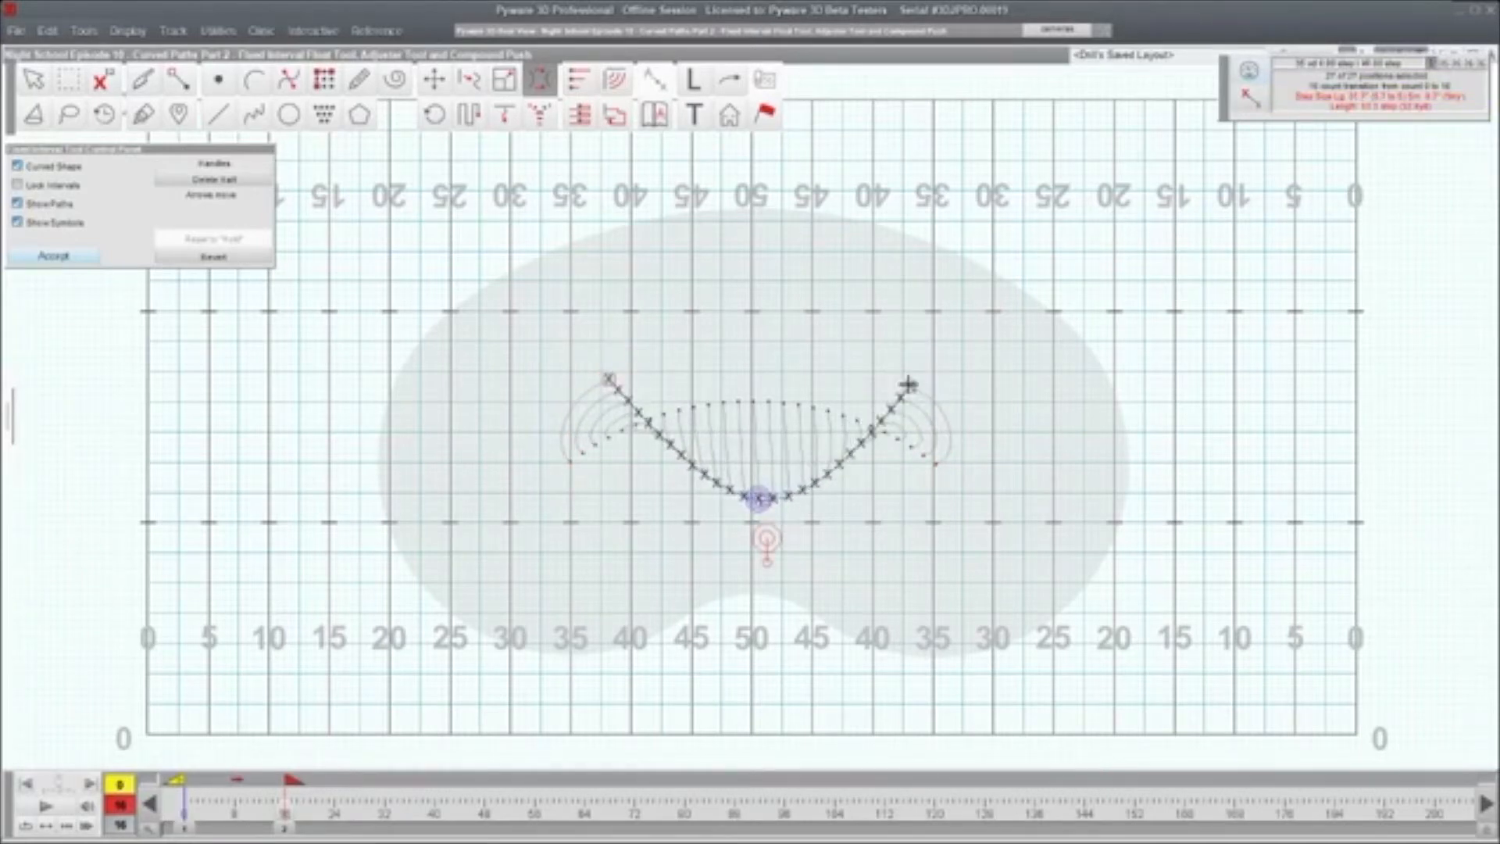
{"action": "left_click", "coordinate": [62, 805]}
- Nudge the left end outward, extend the right end past the 35-yard line, and flatten the curve by moving its middle handle backfield
{"action": "mouse_move", "coordinate": [608, 379]}
{"action": "left_mouse_down"}
{"action": "mouse_move", "coordinate": [492, 385]}
{"action": "mouse_move", "coordinate": [753, 353]}
{"action": "mouse_move", "coordinate": [600, 380]}
{"action": "left_mouse_up"}
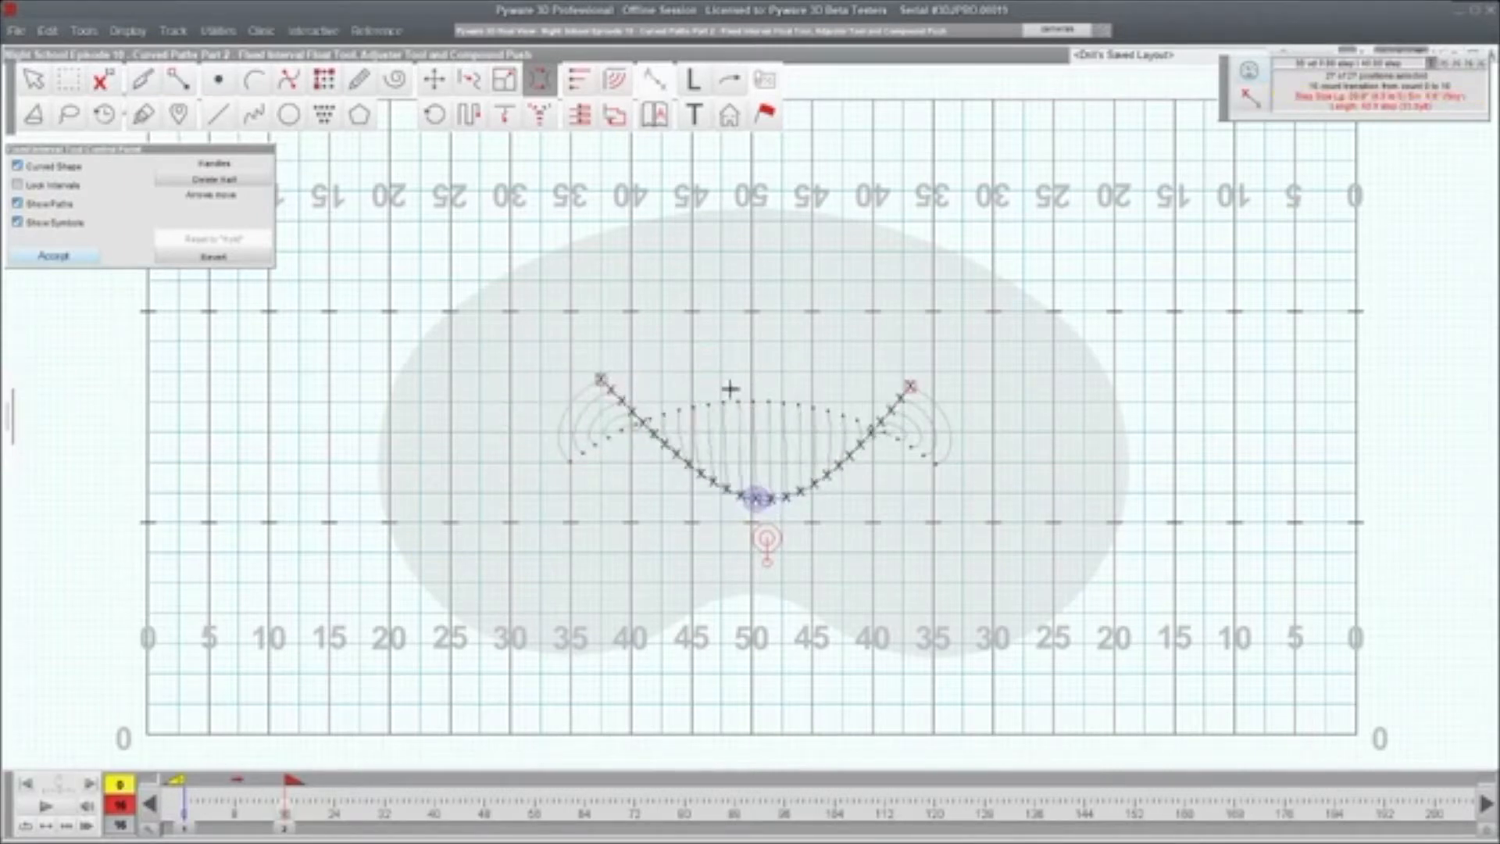
{"action": "left_click_drag", "start_coordinate": [910, 386], "coordinate": [946, 363]}
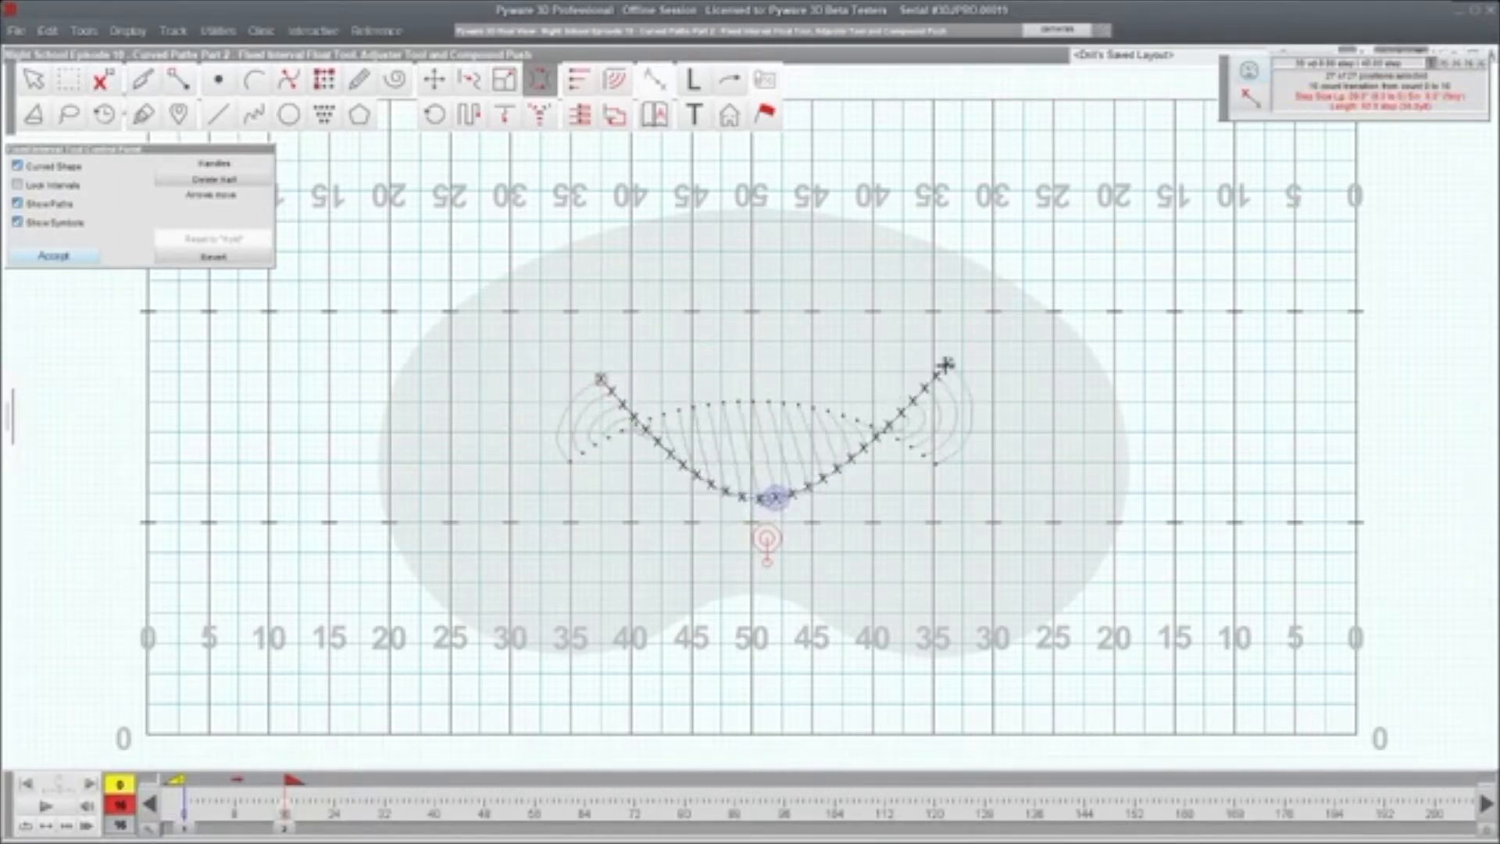
{"action": "left_click_drag", "start_coordinate": [756, 500], "coordinate": [752, 454]}
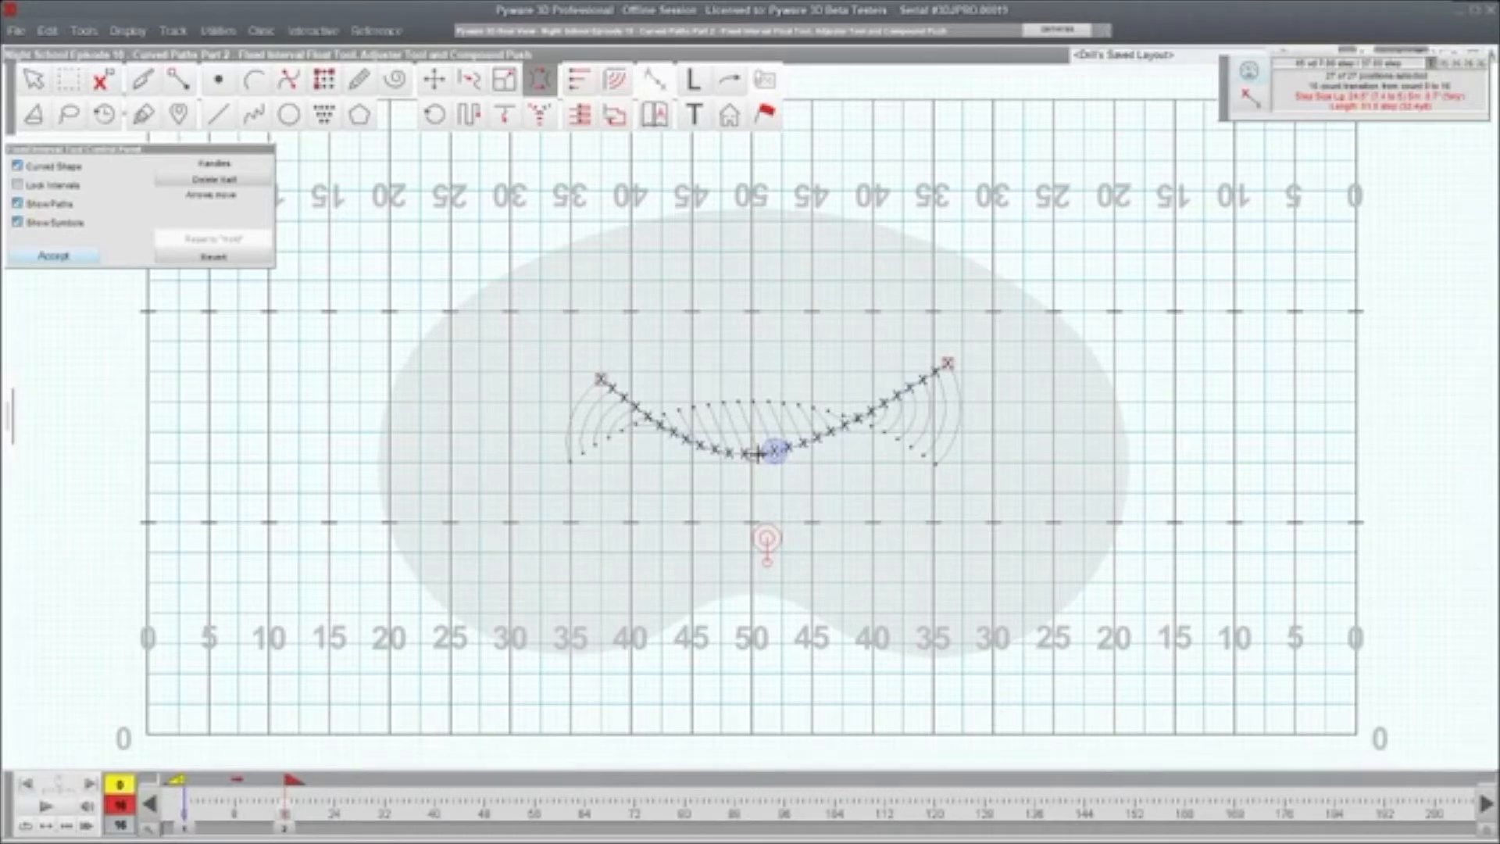
- Accept the reshaped curve, select all 27 positions, and permanently delete the performers
{"action": "left_click", "coordinate": [69, 254]}
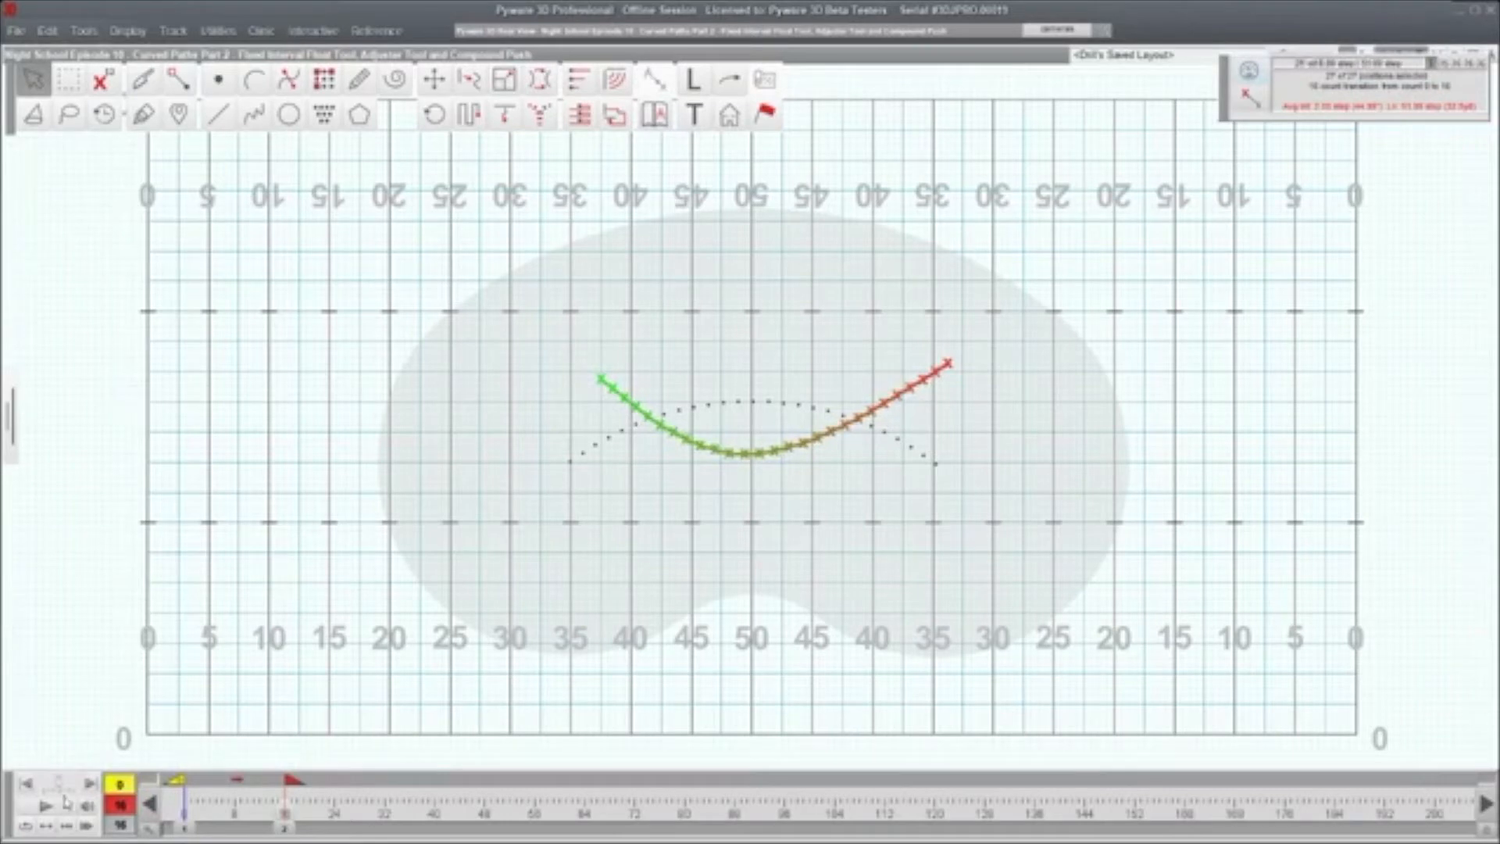
{"action": "left_click", "coordinate": [516, 291]}
{"action": "left_click_drag", "start_coordinate": [540, 303], "coordinate": [1155, 537]}
{"action": "key", "text": "Delete"}
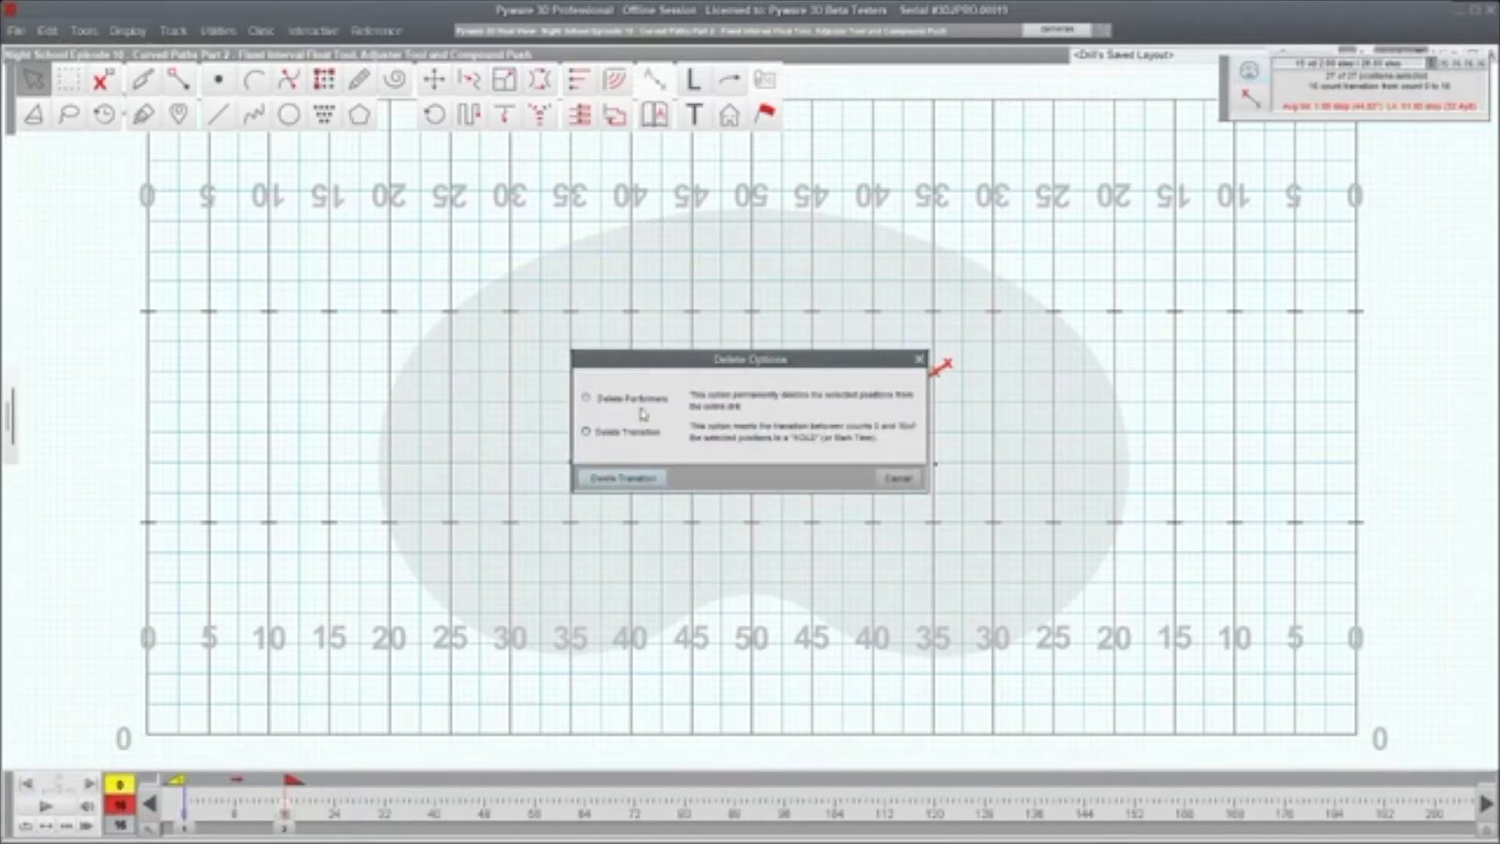
{"action": "left_click", "coordinate": [645, 478]}
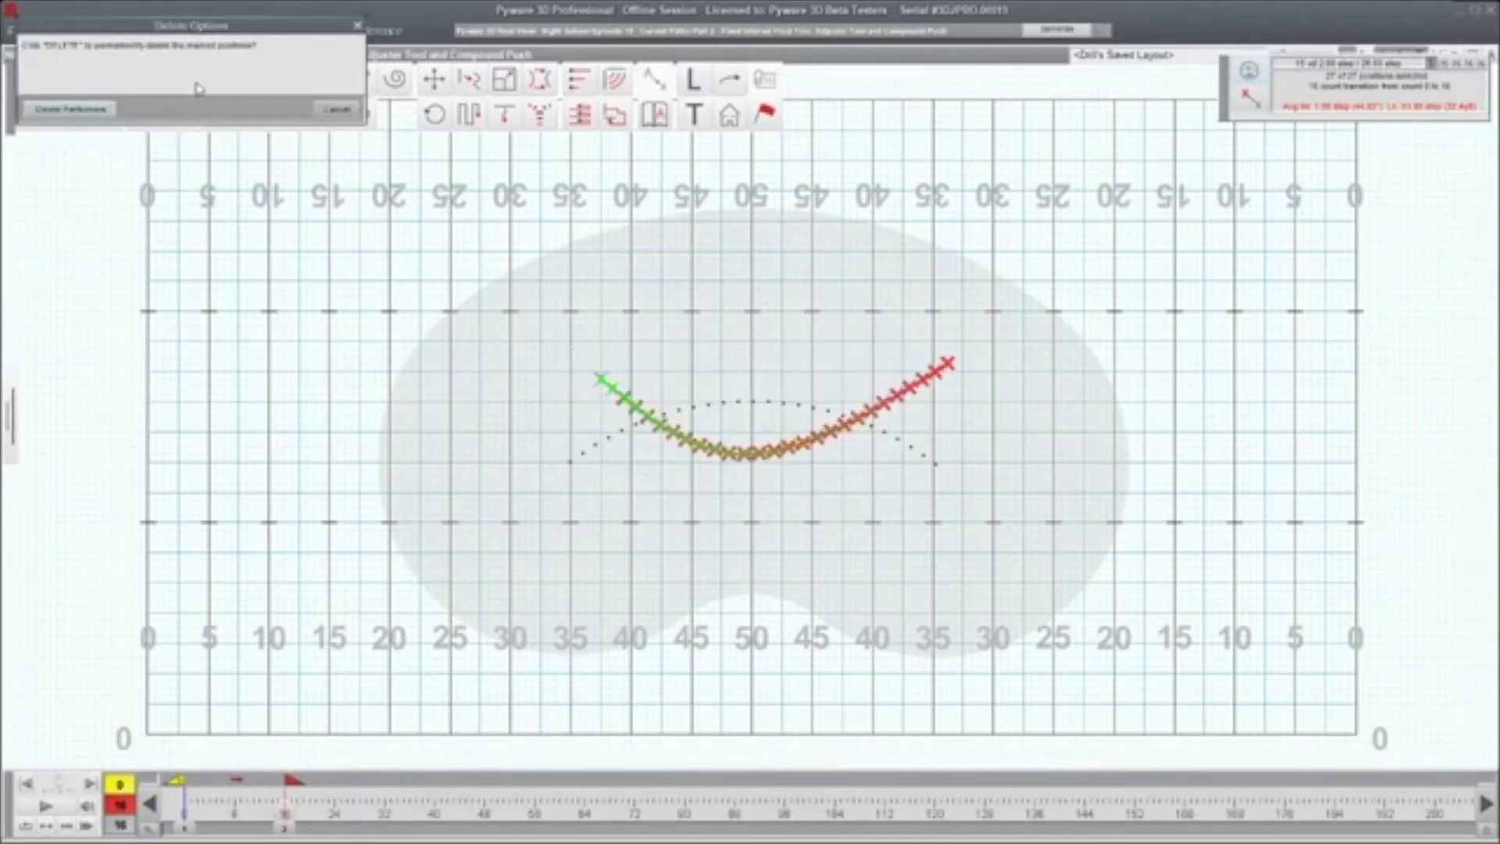
{"action": "left_click", "coordinate": [108, 110]}
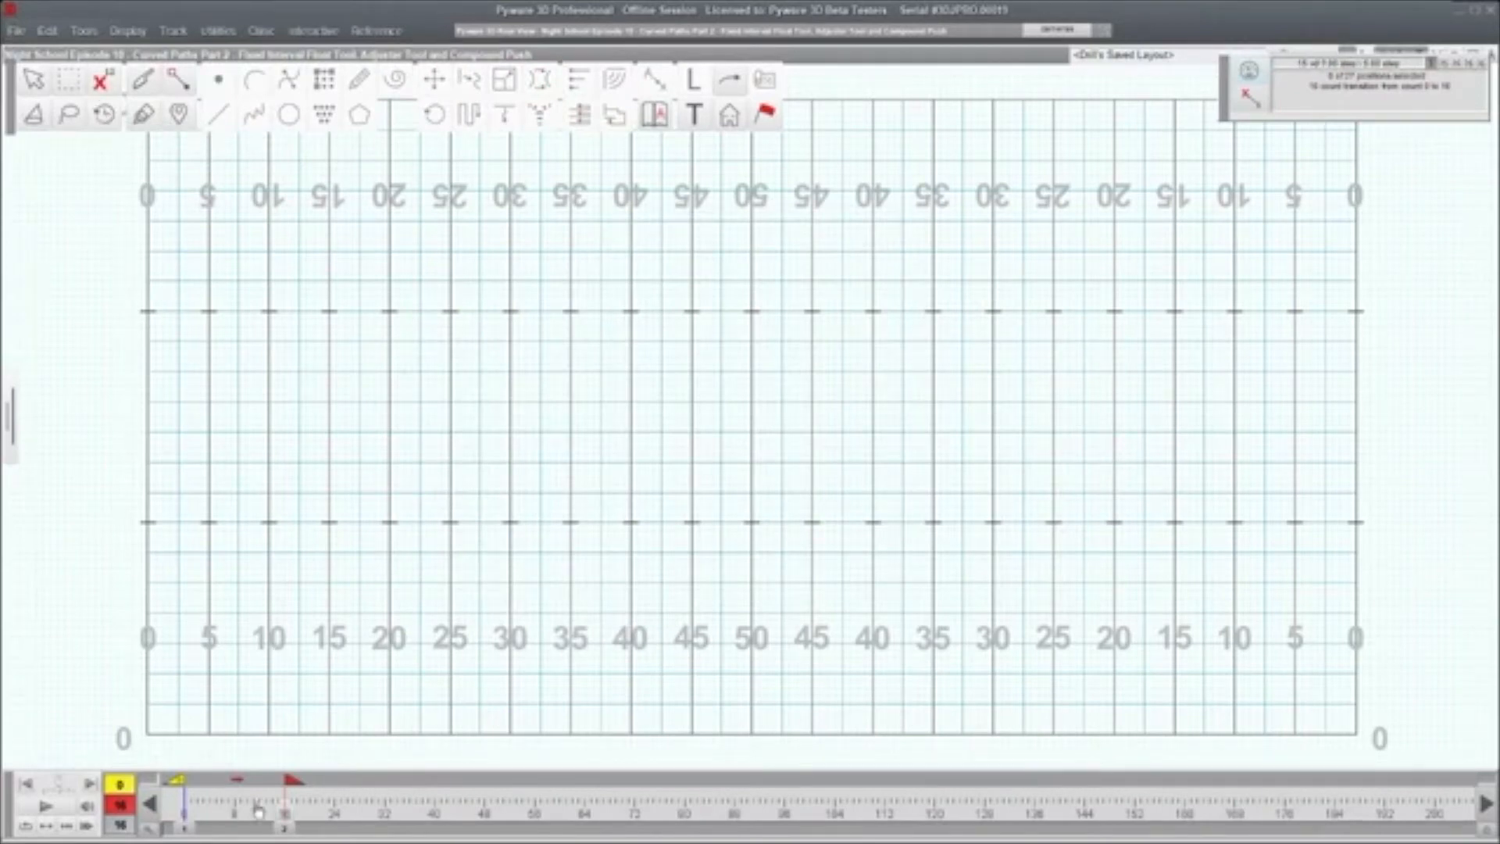
- At count 0, draw a 27-position arc between the two 35-yard lines, dipping to the front hash at the 50
{"action": "left_click", "coordinate": [194, 827]}
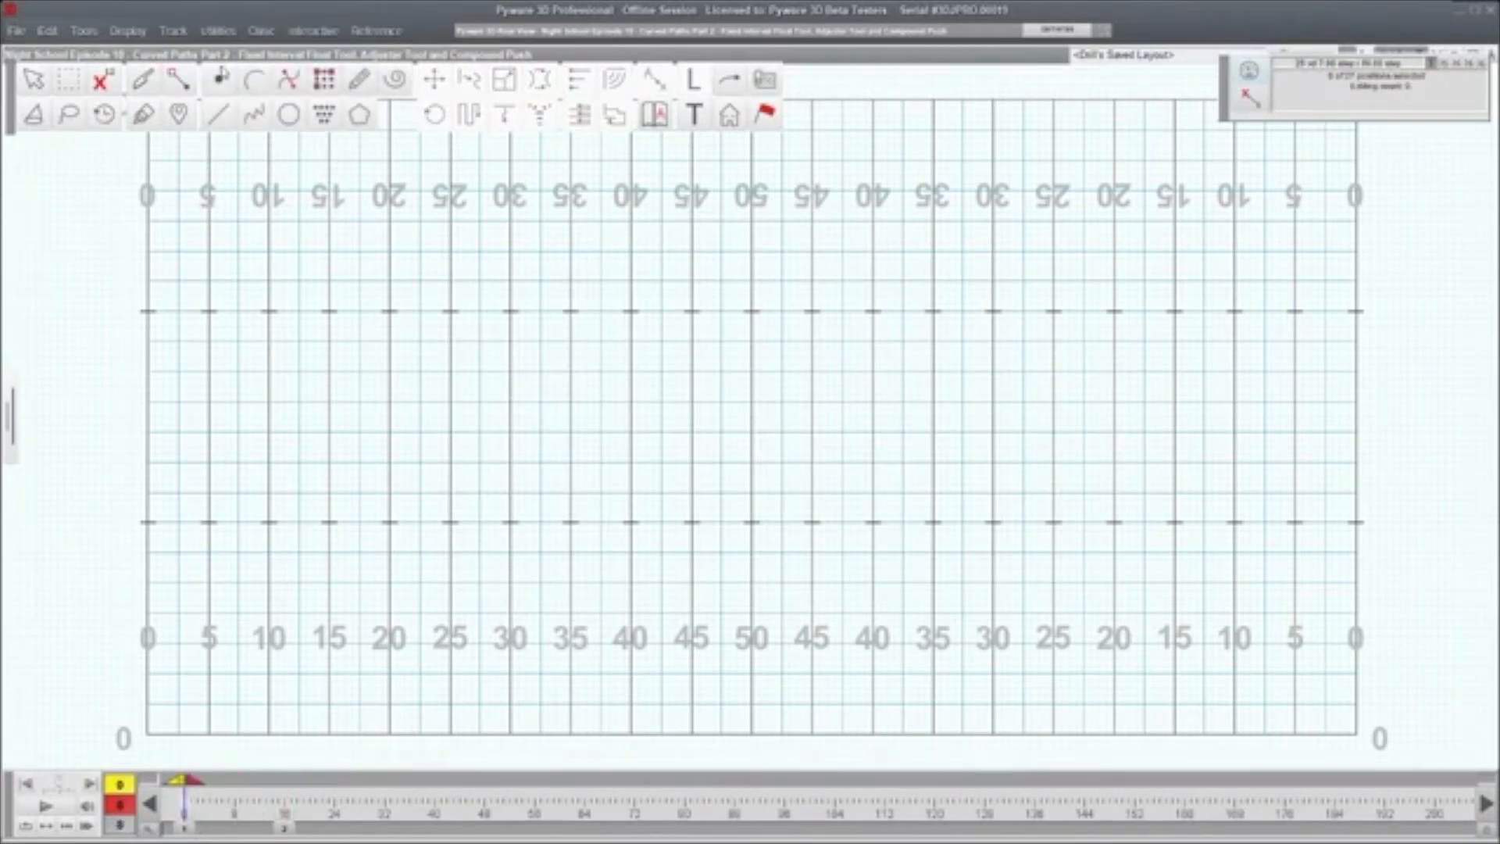
{"action": "left_click", "coordinate": [255, 80]}
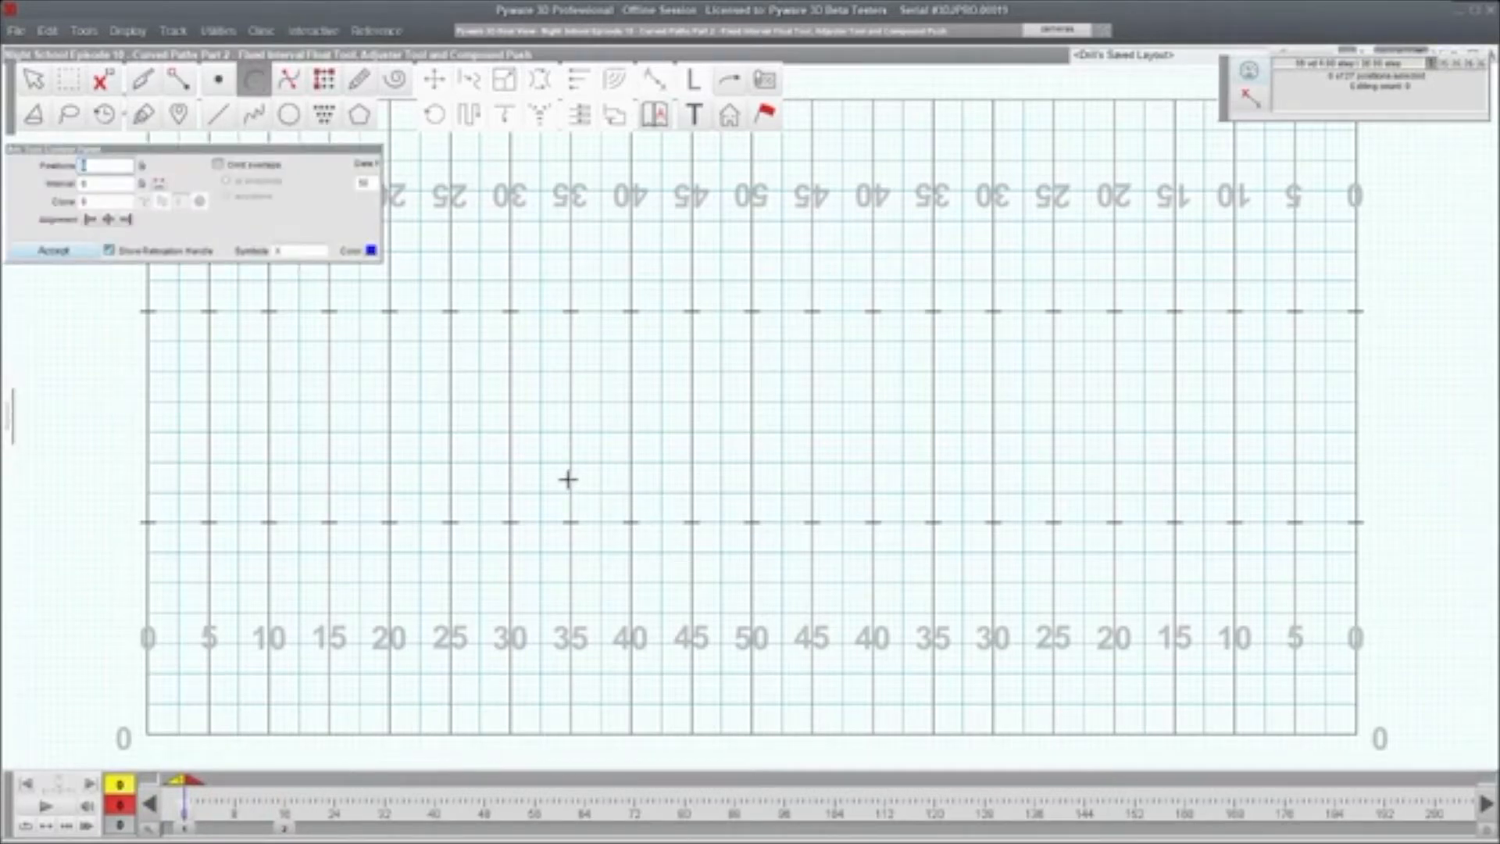
{"action": "left_click", "coordinate": [571, 461]}
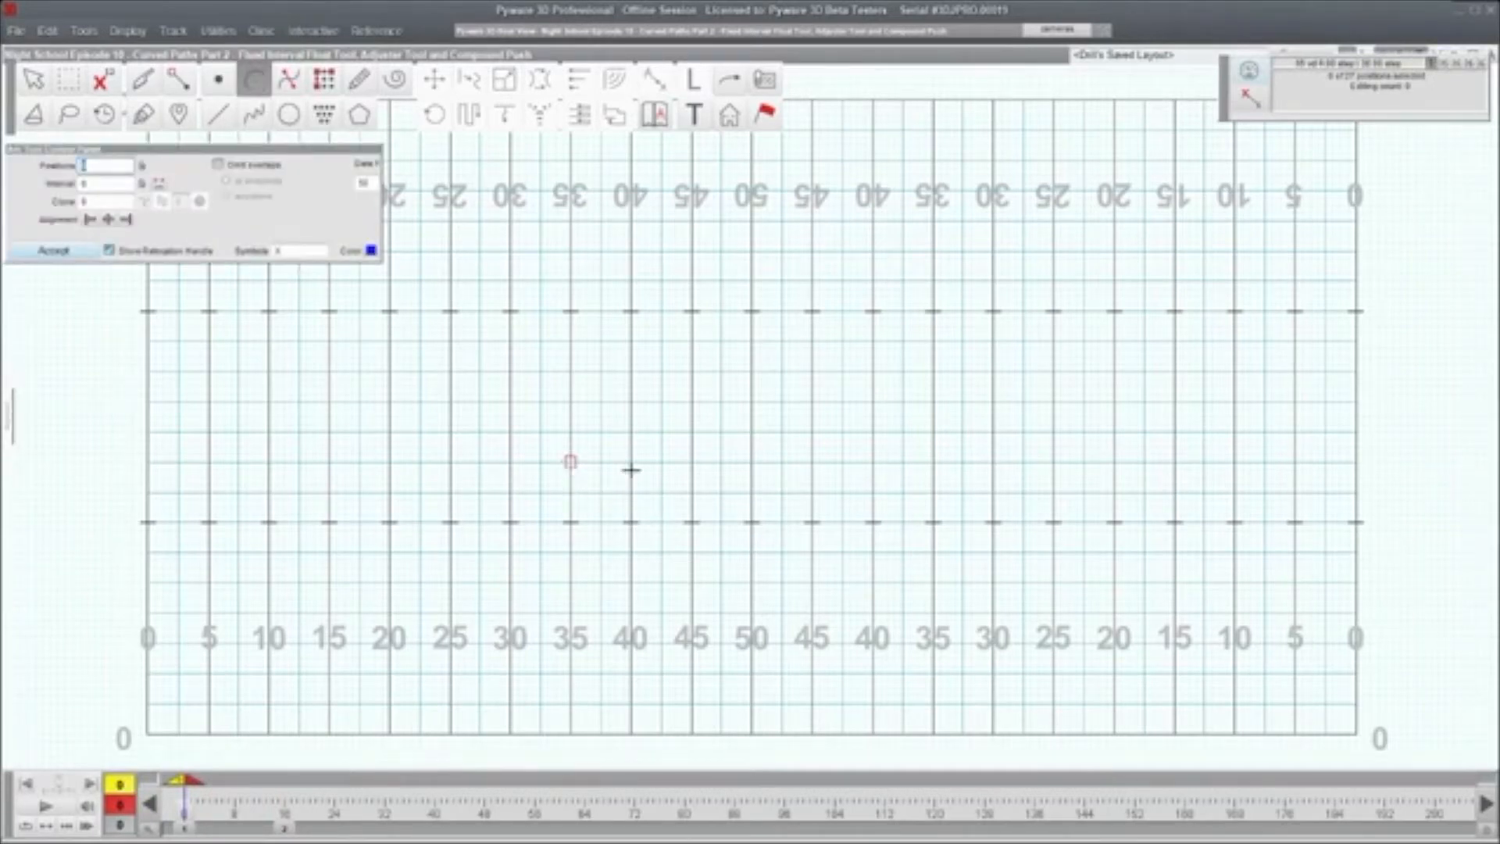
{"action": "left_click", "coordinate": [932, 464]}
{"action": "left_click", "coordinate": [752, 521]}
{"action": "left_click", "coordinate": [53, 250]}
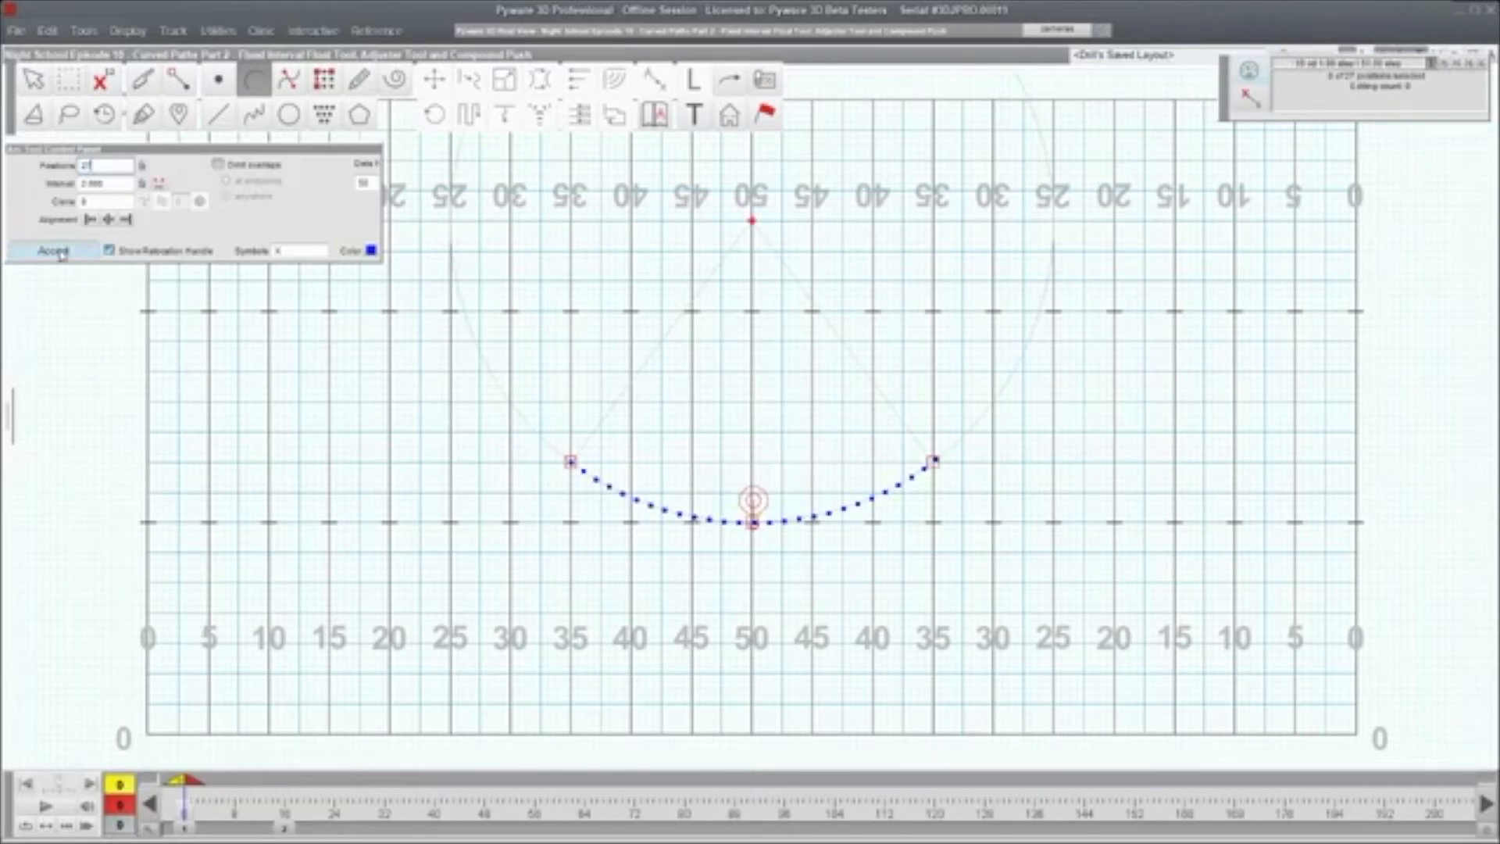
- Add a 5-by-5 block at 2-step intervals between the left 15- and 20-yard lines, just behind the front hash
{"action": "left_click", "coordinate": [324, 79]}
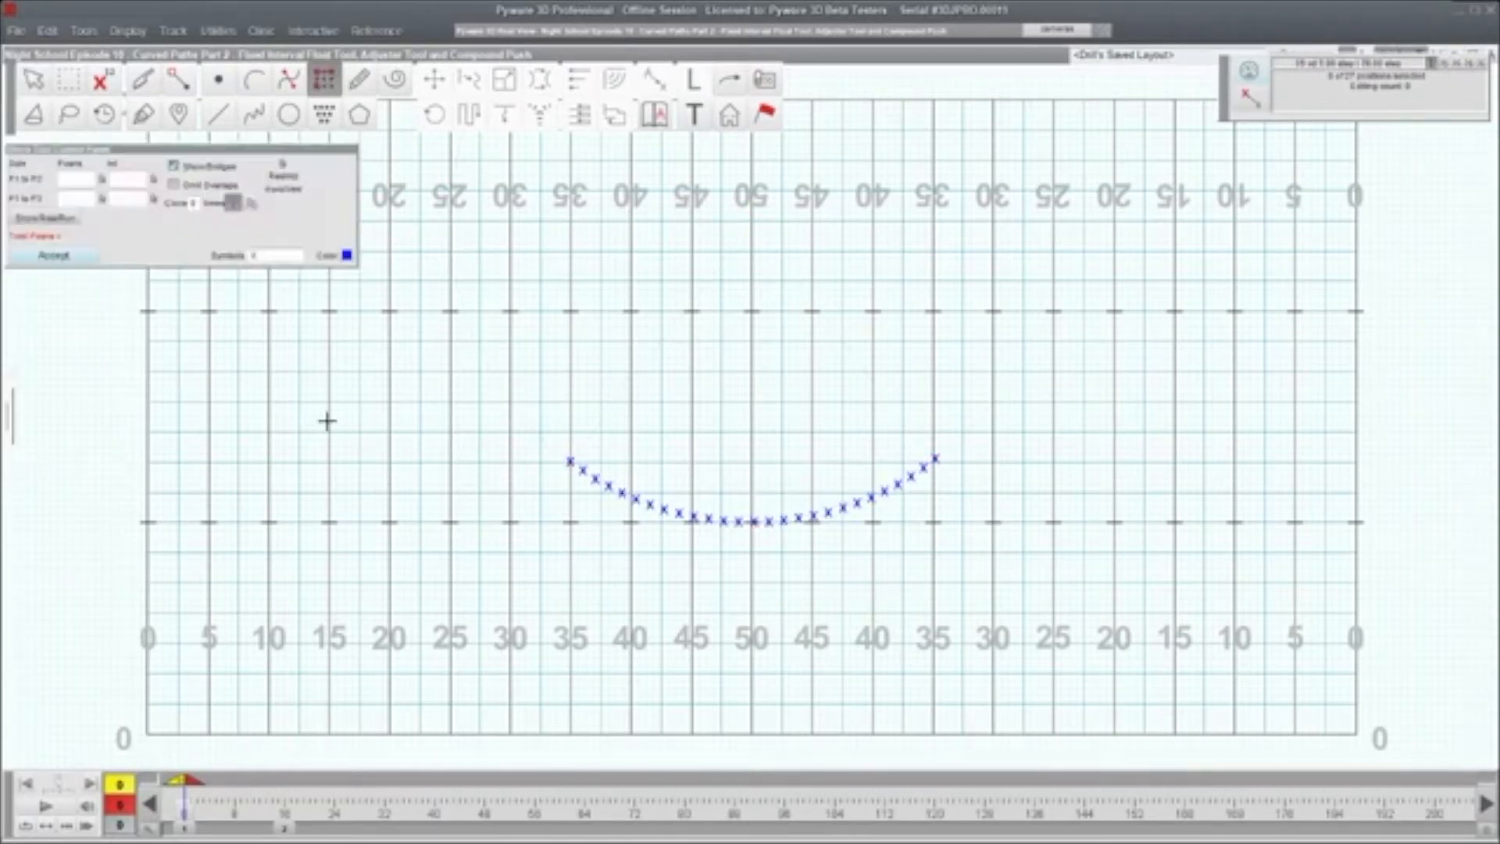
{"action": "left_click", "coordinate": [328, 461]}
{"action": "left_click", "coordinate": [390, 461]}
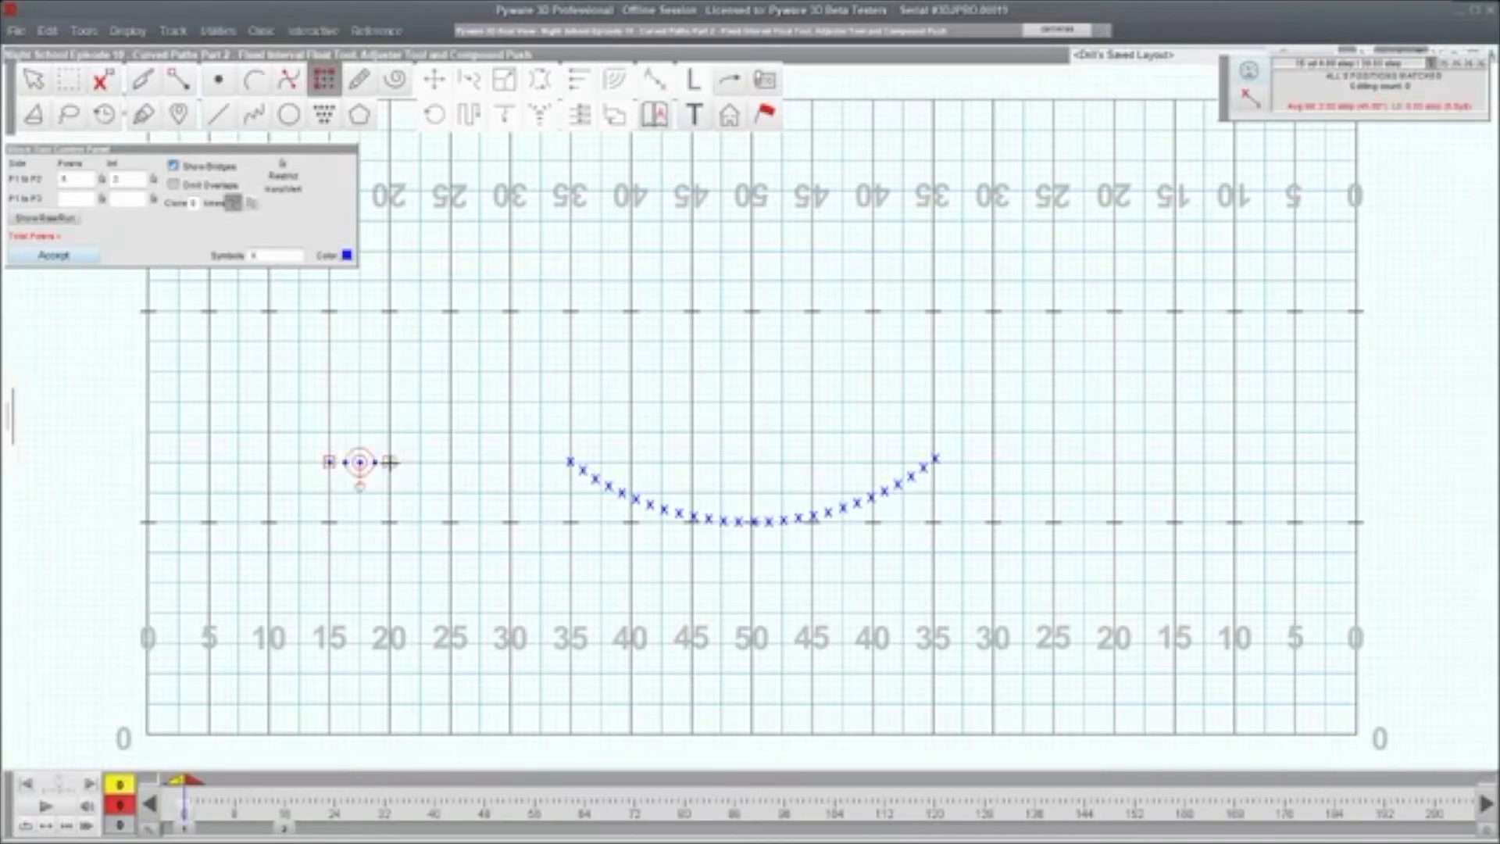
{"action": "left_click", "coordinate": [324, 522]}
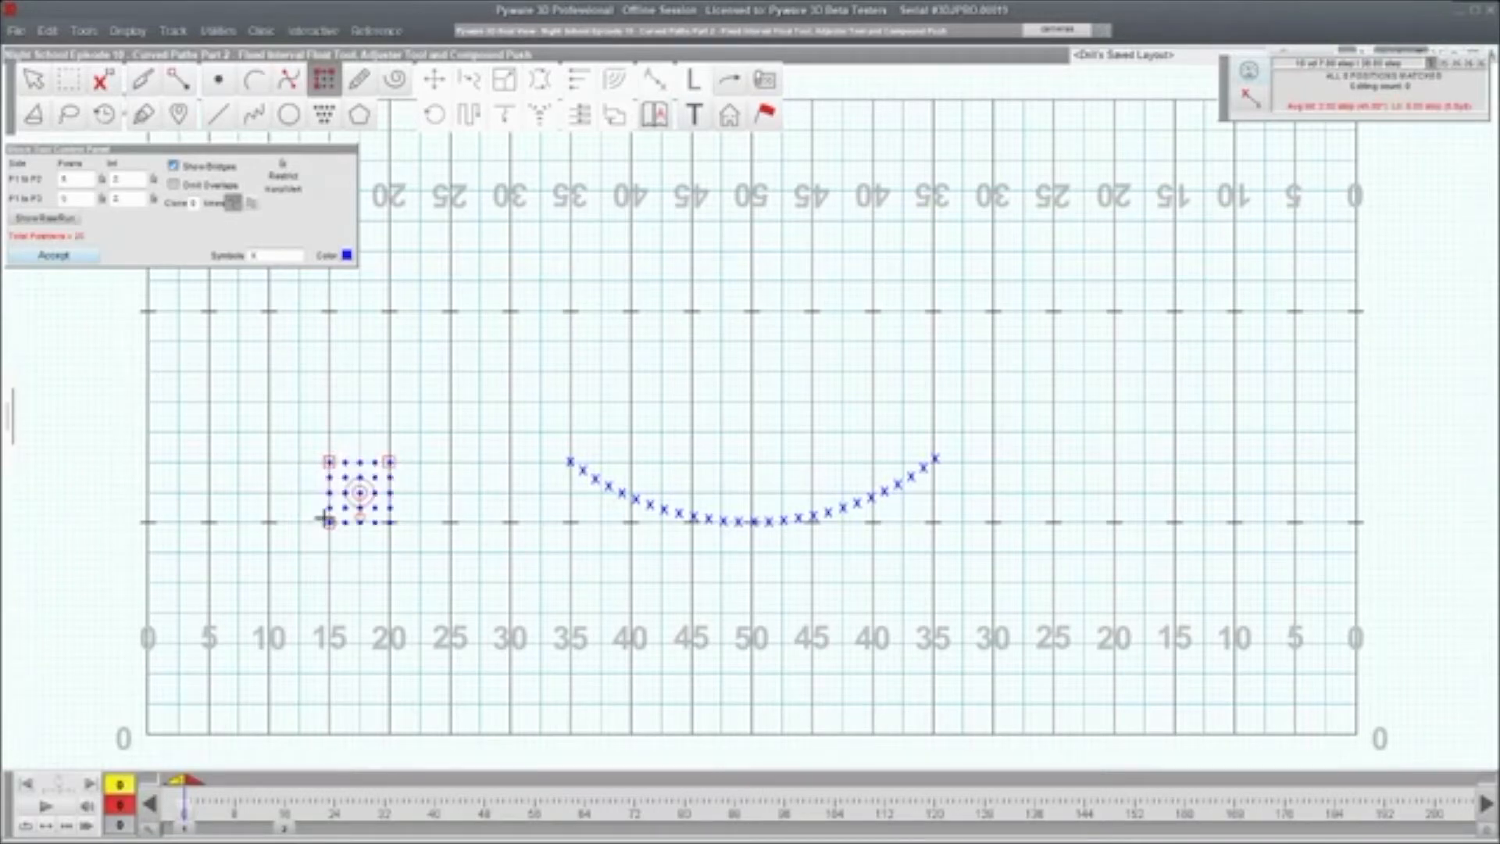
{"action": "left_click", "coordinate": [53, 255]}
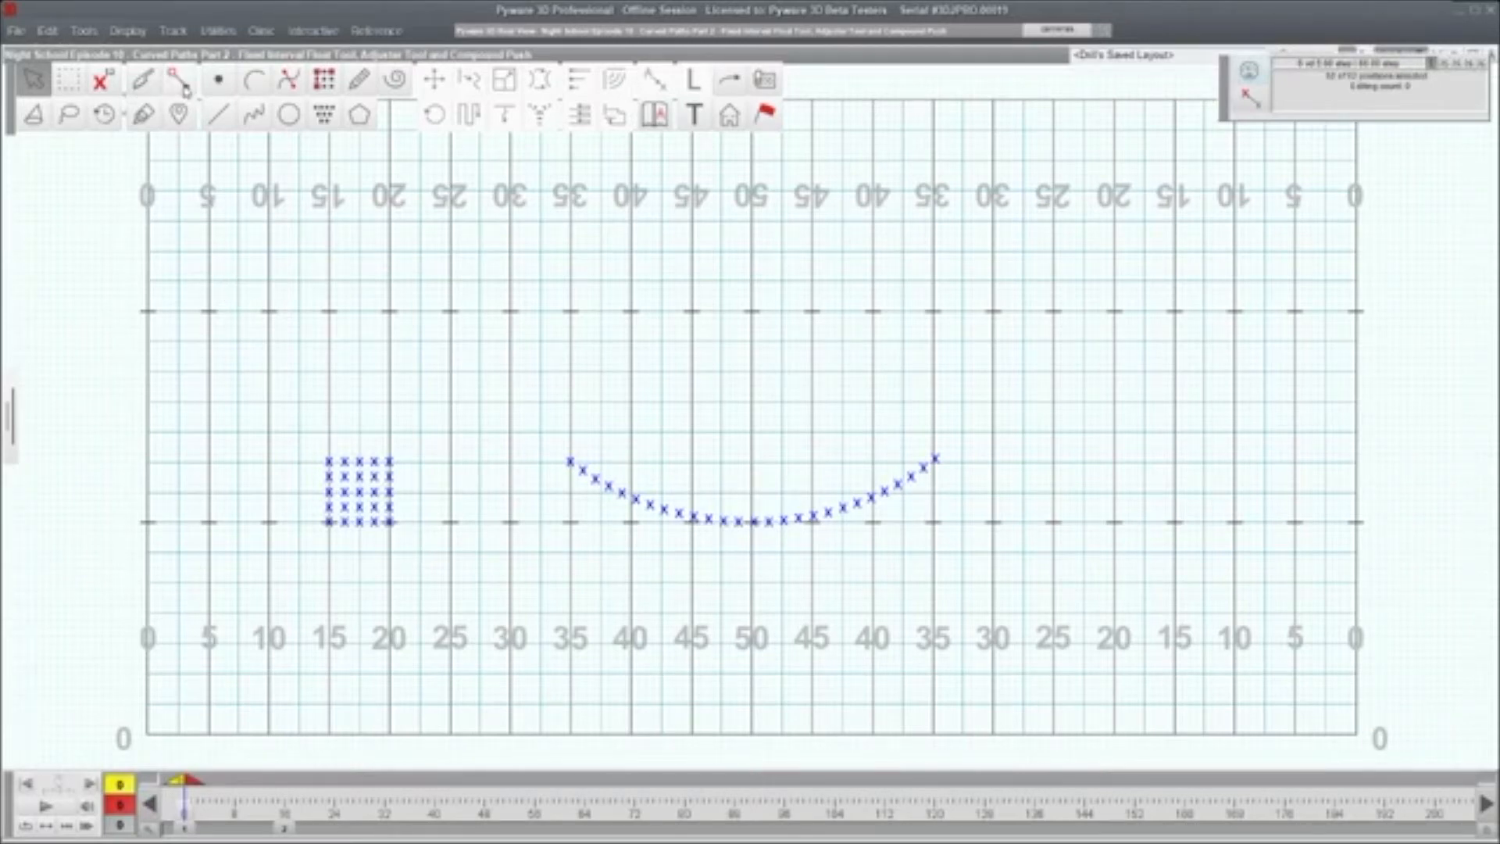
- Set up a 16-count transition from count 0 to 16 and activate the Adjuster tool on all positions
{"action": "left_click", "coordinate": [179, 78]}
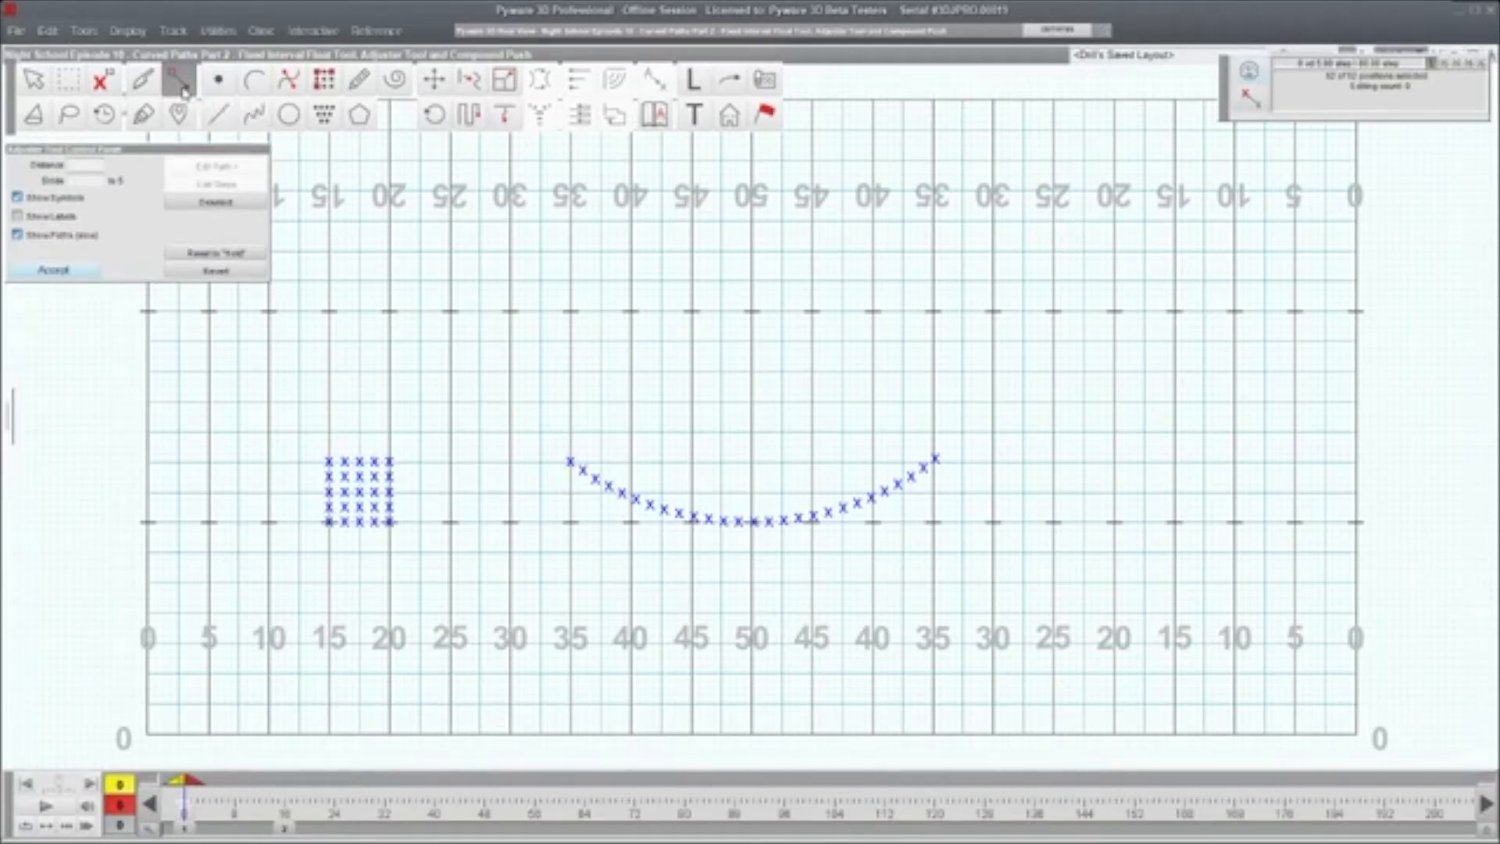
{"action": "key", "text": "Escape"}
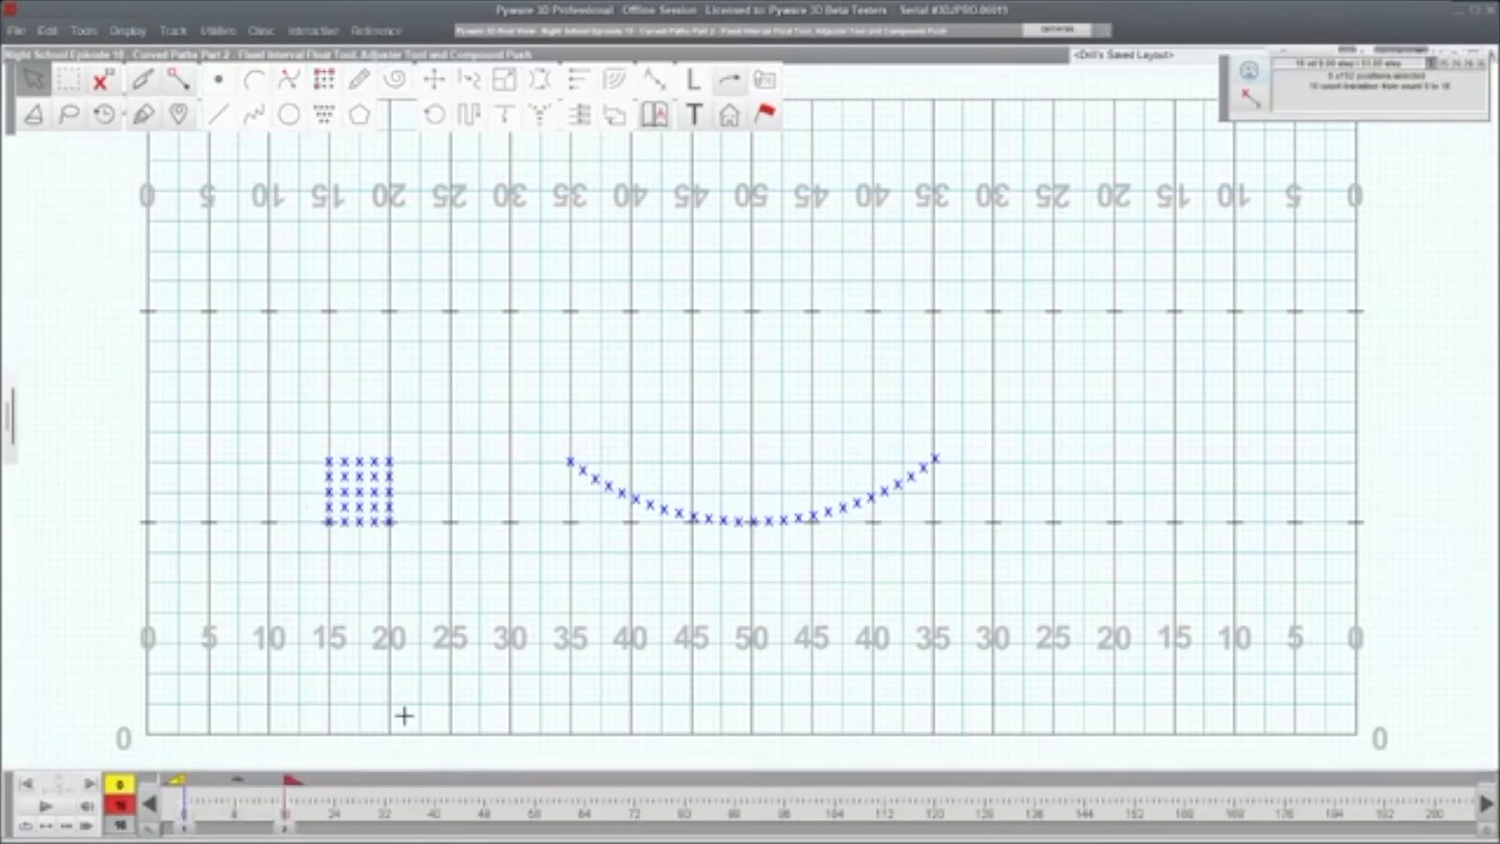
{"action": "left_click", "coordinate": [181, 86]}
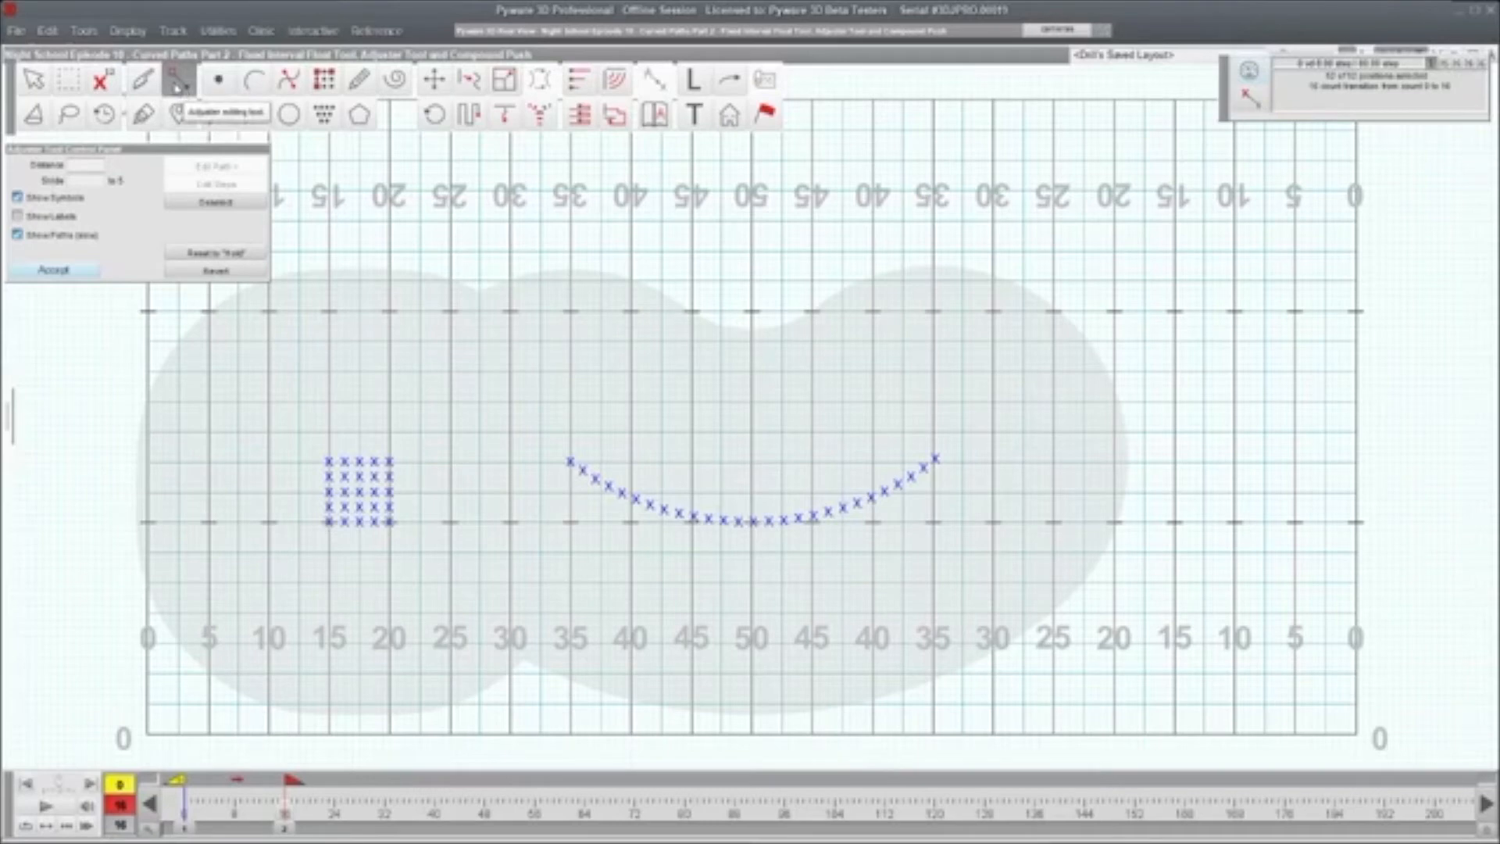
- Try scattering the arc's first twelve positions one by one to separate spots behind and in front of the form
{"action": "left_click", "coordinate": [568, 461]}
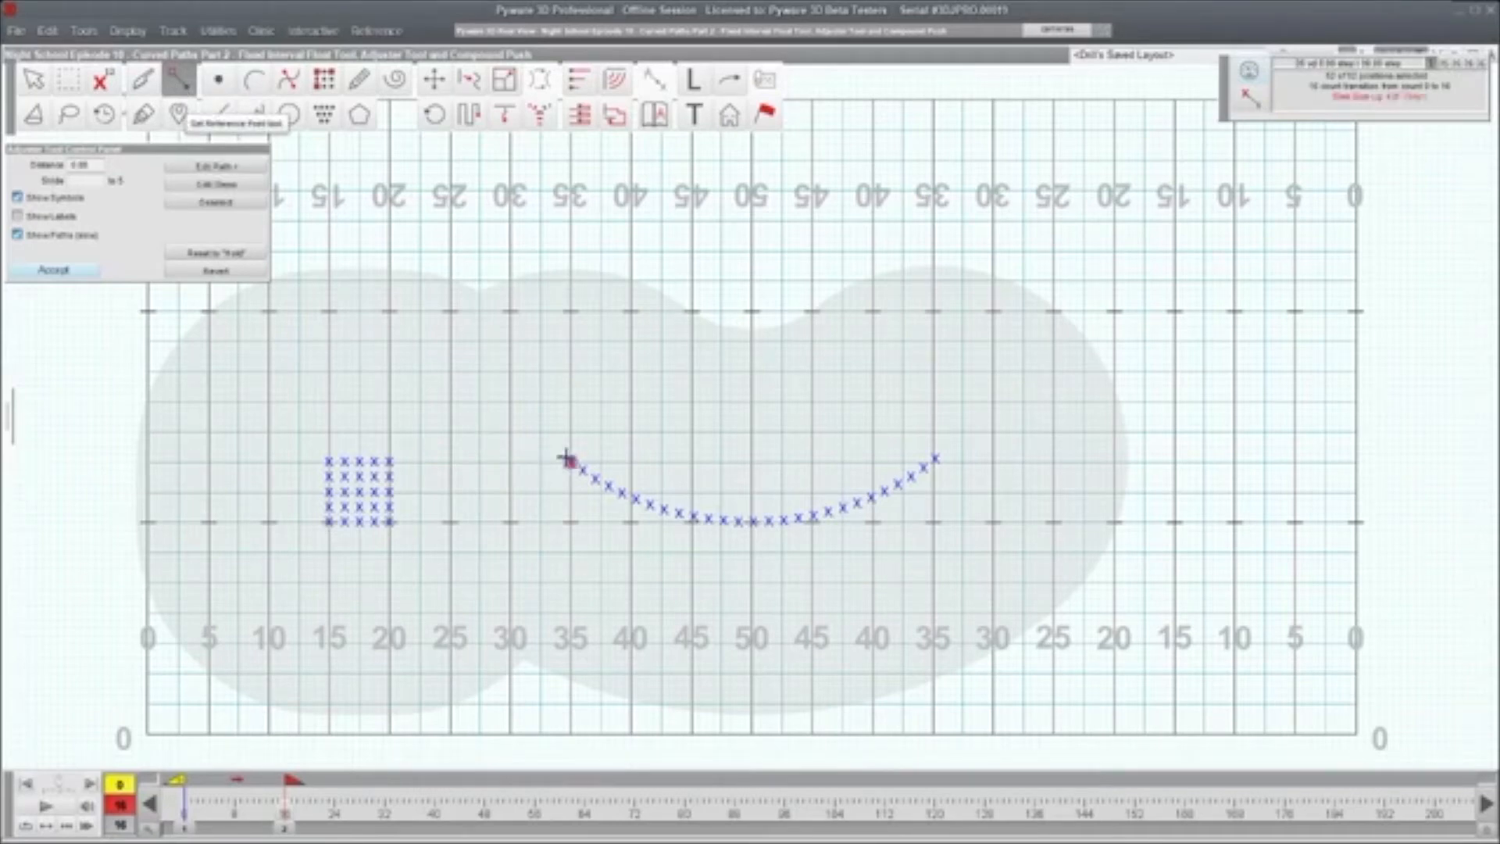
{"action": "left_click", "coordinate": [523, 311]}
{"action": "left_click", "coordinate": [582, 470]}
{"action": "left_click", "coordinate": [630, 340]}
{"action": "left_click", "coordinate": [595, 479]}
{"action": "left_click", "coordinate": [472, 604]}
{"action": "left_click", "coordinate": [609, 485]}
{"action": "left_click", "coordinate": [676, 386]}
{"action": "left_click", "coordinate": [621, 493]}
{"action": "left_click", "coordinate": [608, 604]}
{"action": "left_click", "coordinate": [635, 498]}
{"action": "left_click", "coordinate": [736, 417]}
{"action": "left_click", "coordinate": [648, 505]}
{"action": "left_click", "coordinate": [653, 598]}
{"action": "left_click", "coordinate": [664, 509]}
{"action": "left_click", "coordinate": [721, 454]}
{"action": "left_click", "coordinate": [679, 514]}
{"action": "left_click", "coordinate": [698, 598]}
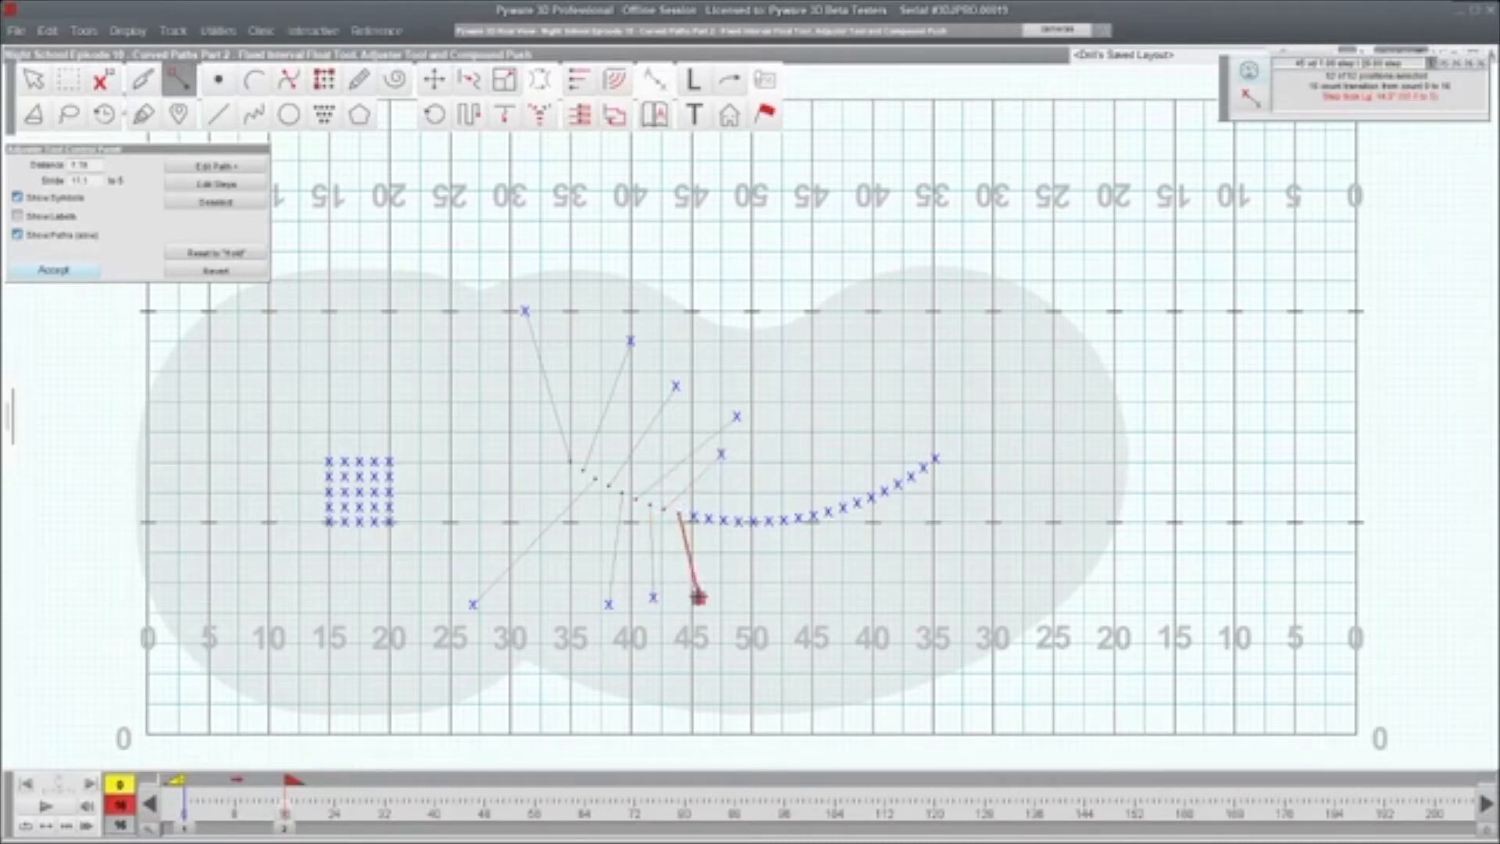
{"action": "left_click", "coordinate": [694, 517]}
{"action": "left_click", "coordinate": [706, 492]}
{"action": "left_click", "coordinate": [709, 518]}
{"action": "left_click", "coordinate": [721, 575]}
{"action": "left_click", "coordinate": [724, 520]}
{"action": "left_click", "coordinate": [752, 484]}
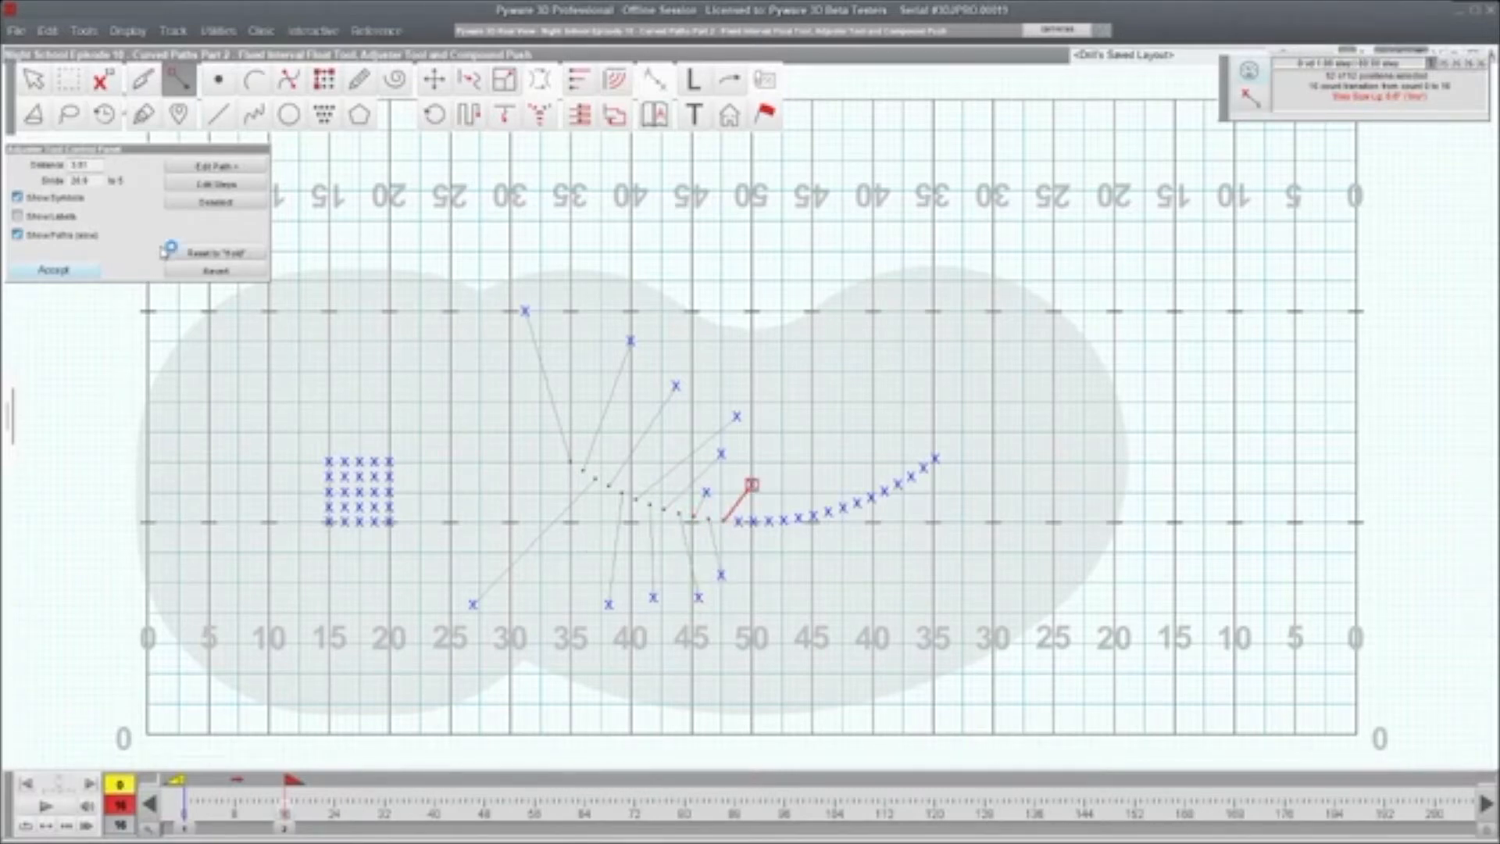
{"action": "left_click", "coordinate": [231, 205]}
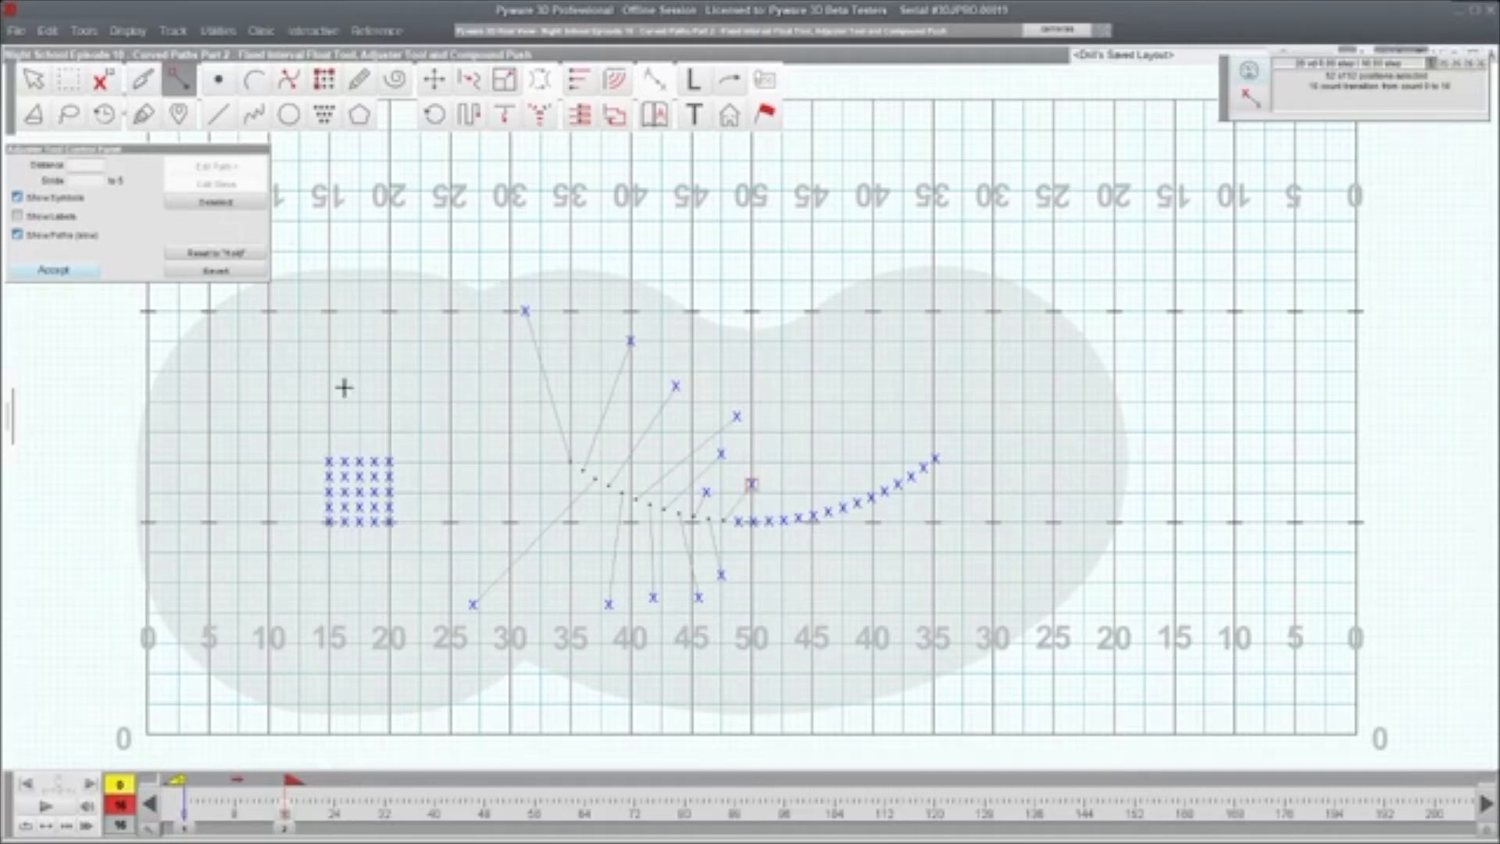
{"action": "key", "text": "Escape"}
- Lasso the seven positions at the arc's left end and move them together straight backfield with the Adjuster tool
{"action": "mouse_move", "coordinate": [529, 428]}
{"action": "left_mouse_down"}
{"action": "mouse_move", "coordinate": [612, 513]}
{"action": "mouse_move", "coordinate": [517, 404]}
{"action": "left_mouse_up"}
{"action": "left_click", "coordinate": [69, 114]}
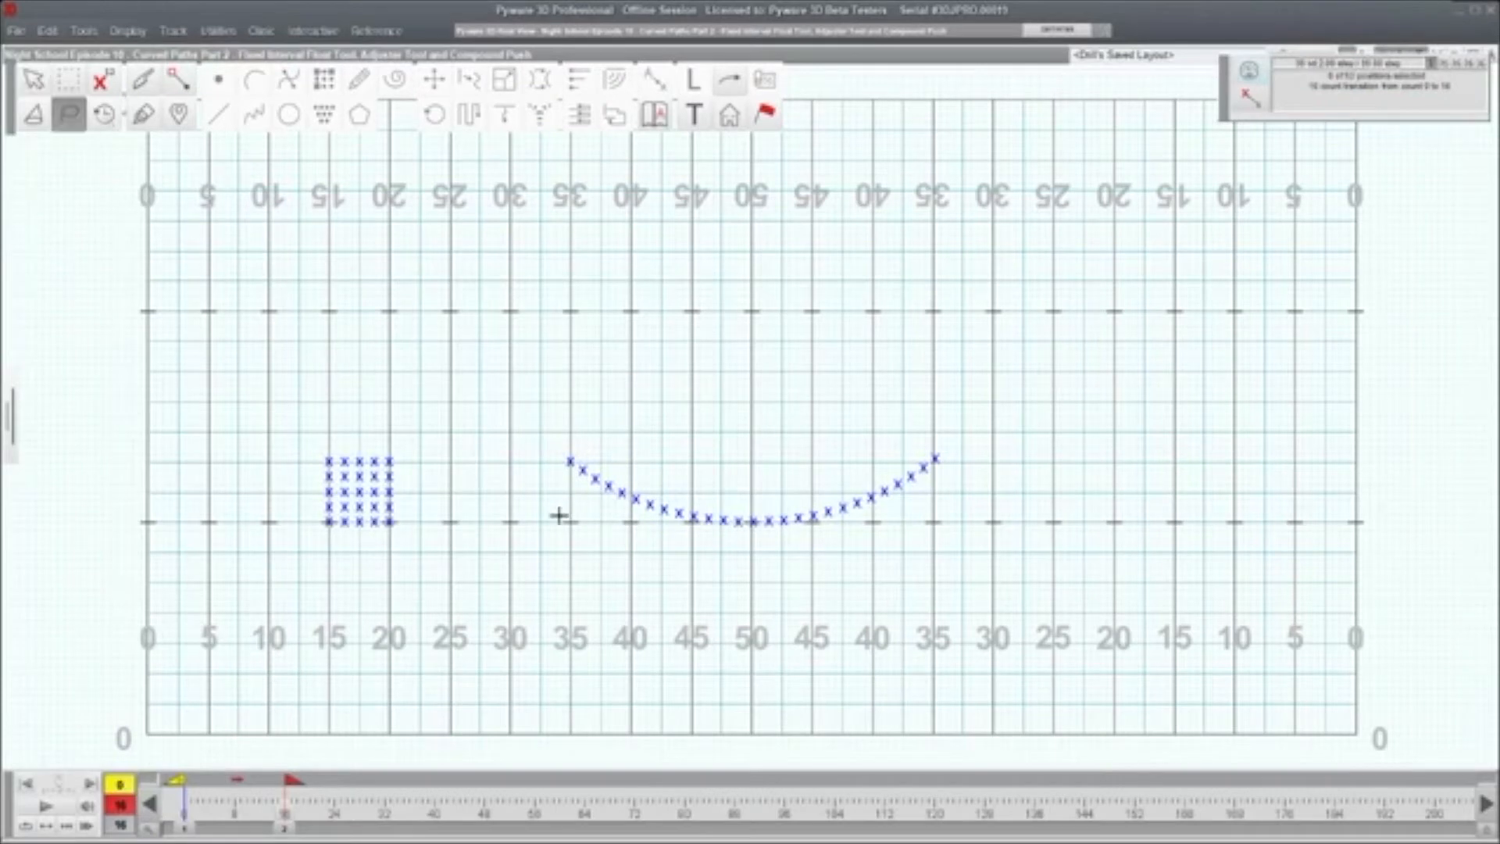
{"action": "mouse_move", "coordinate": [632, 443]}
{"action": "left_mouse_down"}
{"action": "mouse_move", "coordinate": [532, 435]}
{"action": "mouse_move", "coordinate": [636, 525]}
{"action": "mouse_move", "coordinate": [658, 491]}
{"action": "left_mouse_up"}
{"action": "left_click", "coordinate": [184, 90]}
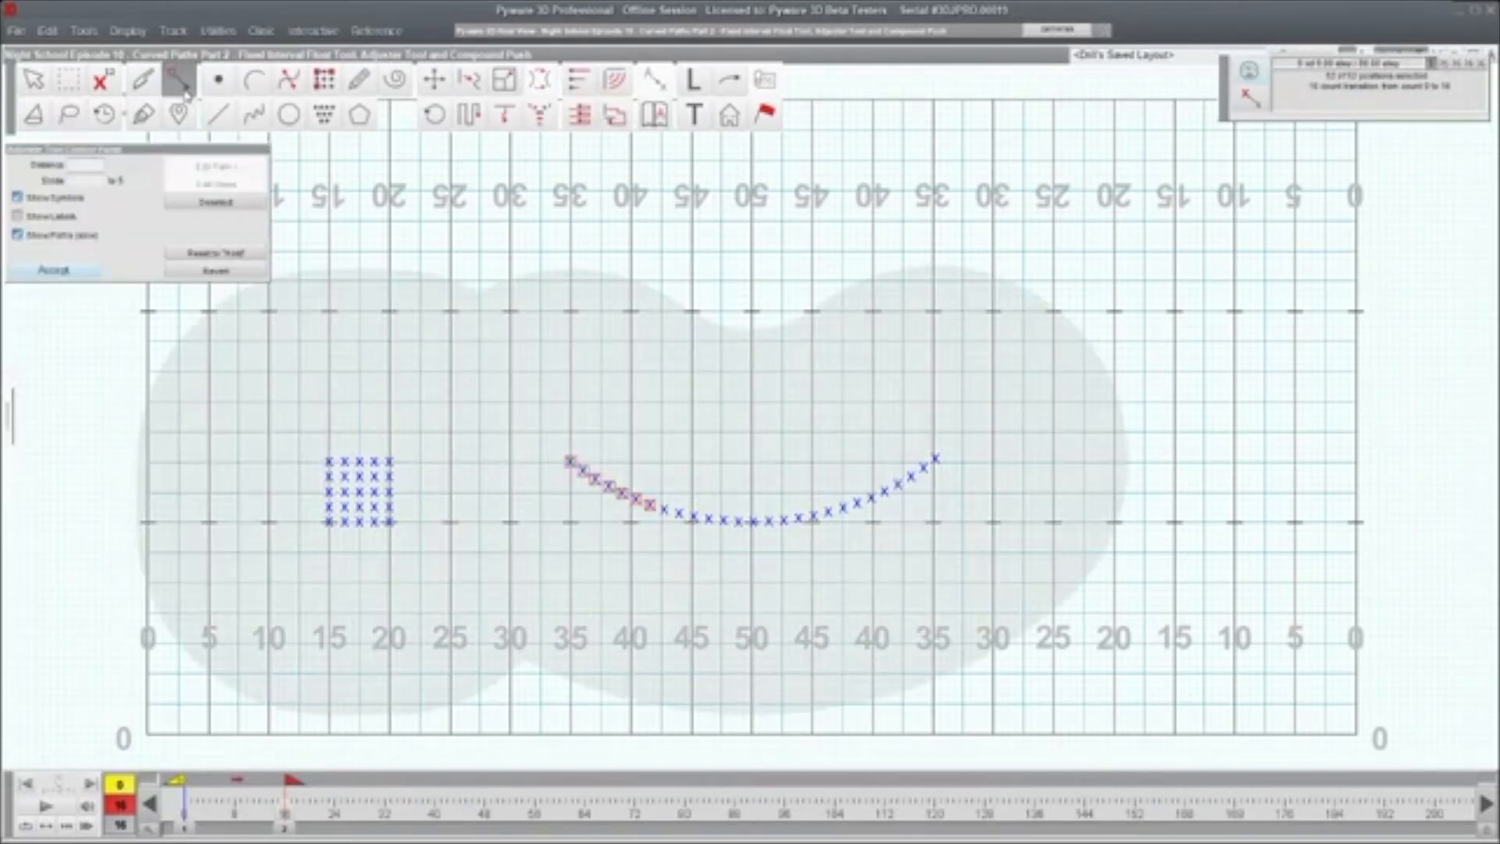
{"action": "left_click_drag", "start_coordinate": [569, 460], "coordinate": [542, 379]}
{"action": "left_click_drag", "start_coordinate": [623, 422], "coordinate": [572, 357]}
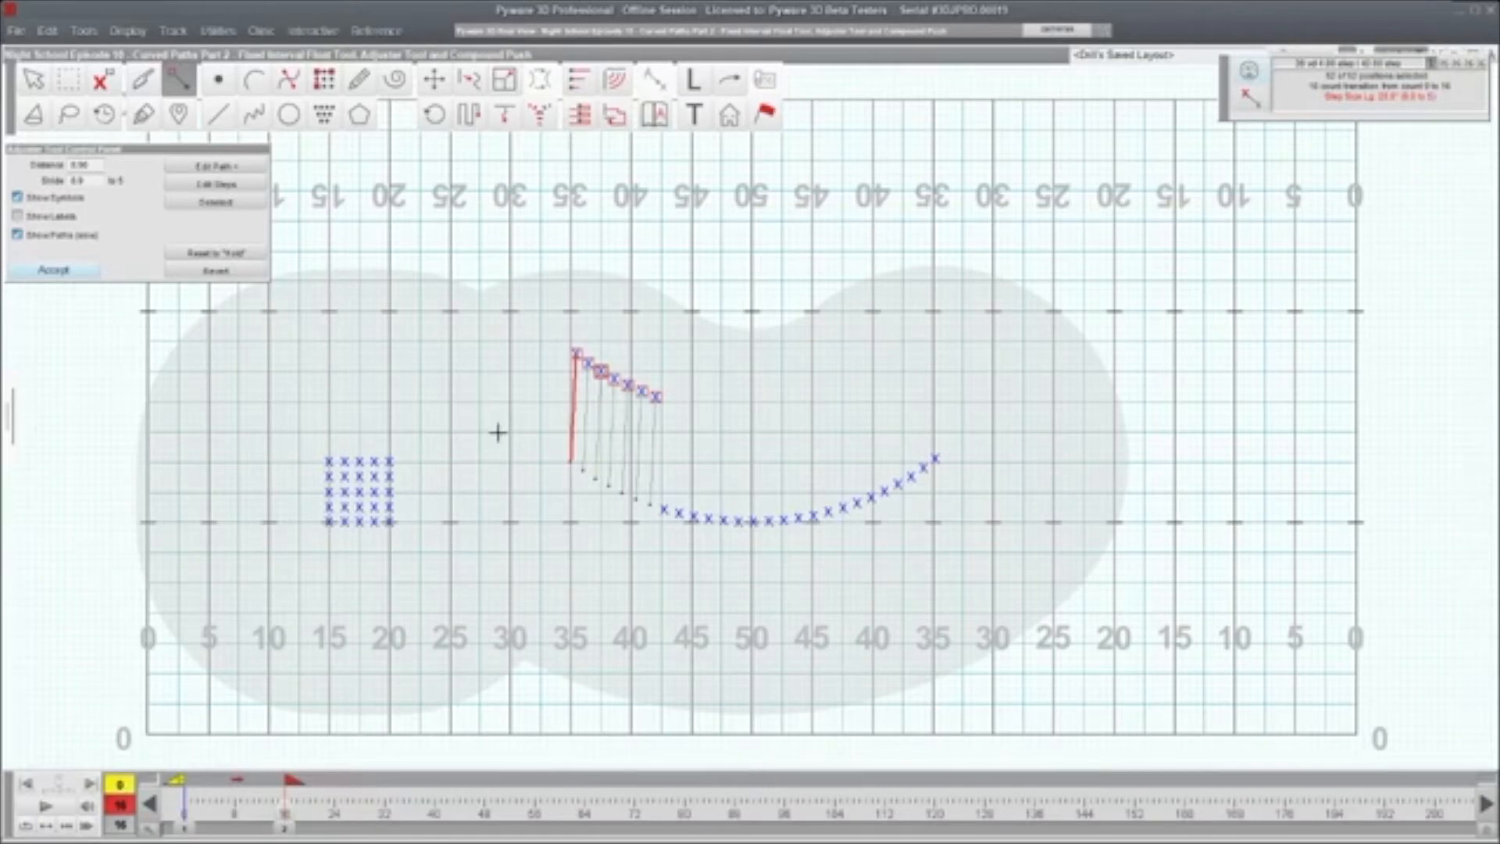
{"action": "left_click", "coordinate": [205, 205]}
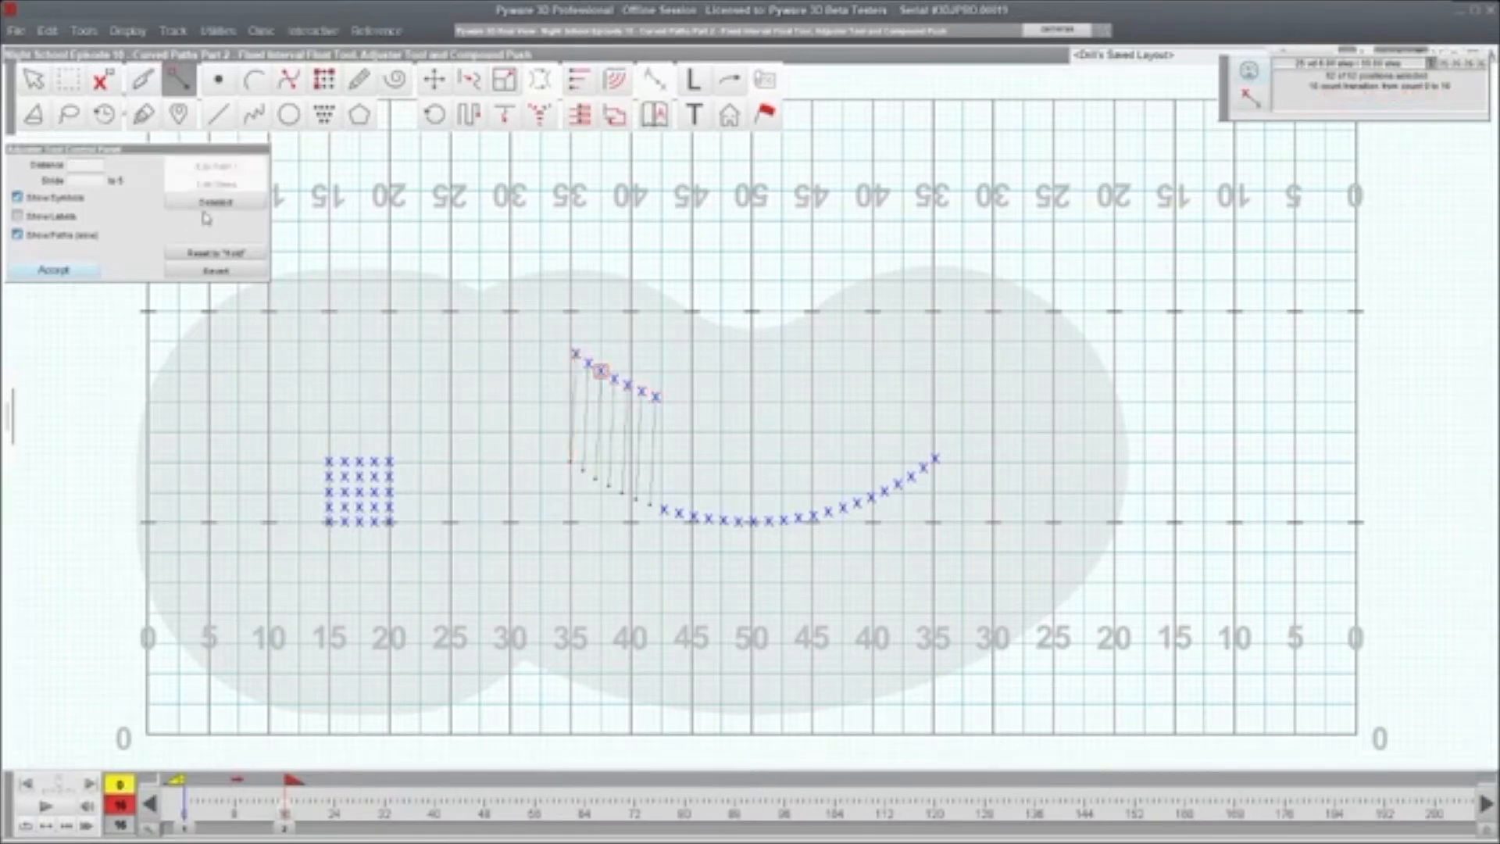
- Select the left-end position of the moved group and open its path for editing
{"action": "left_click", "coordinate": [656, 396]}
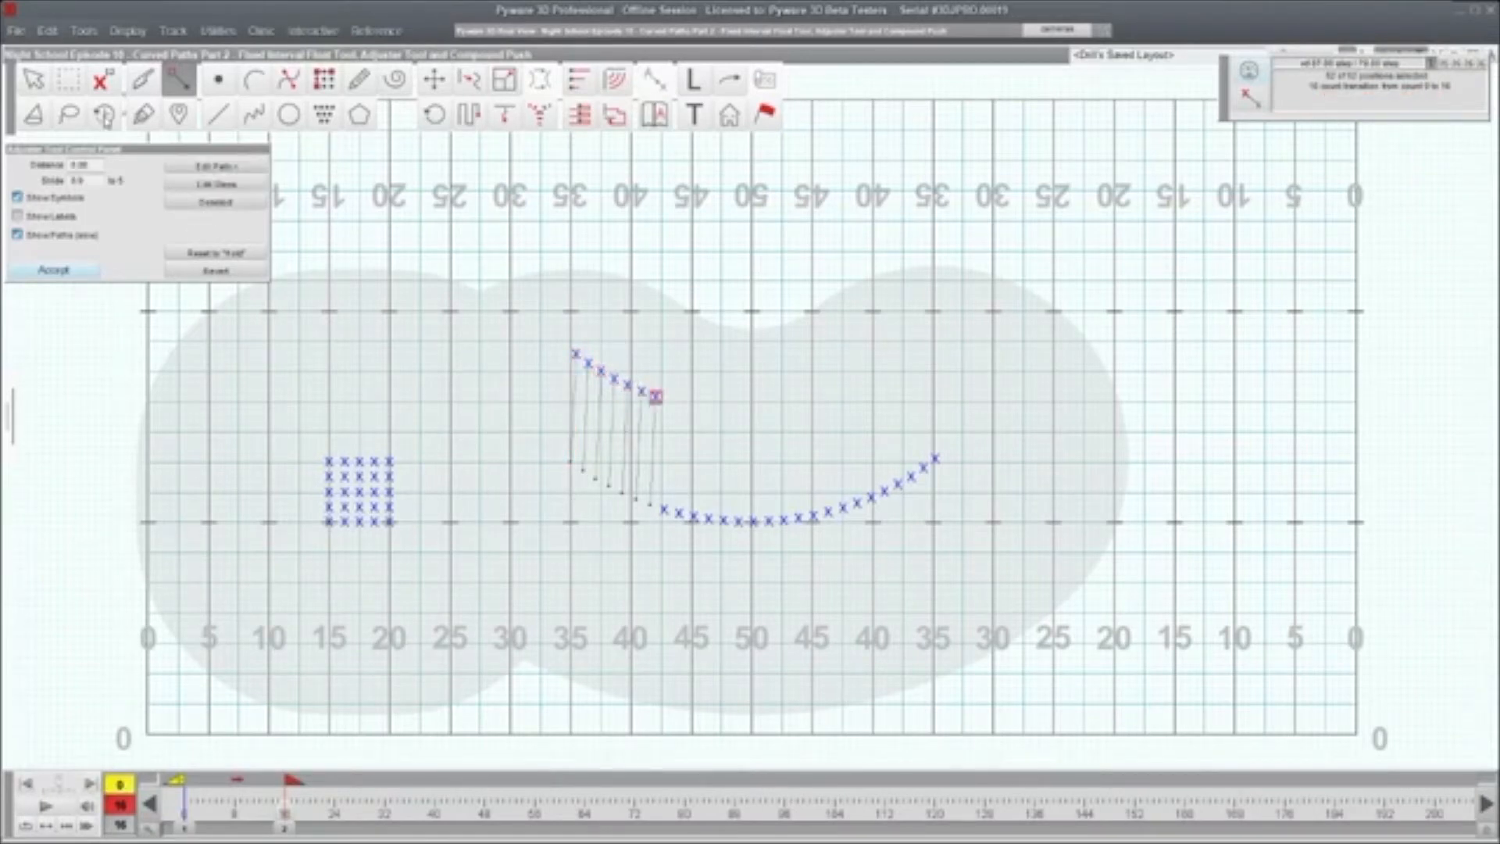
{"action": "left_click", "coordinate": [576, 353]}
{"action": "left_click", "coordinate": [230, 168]}
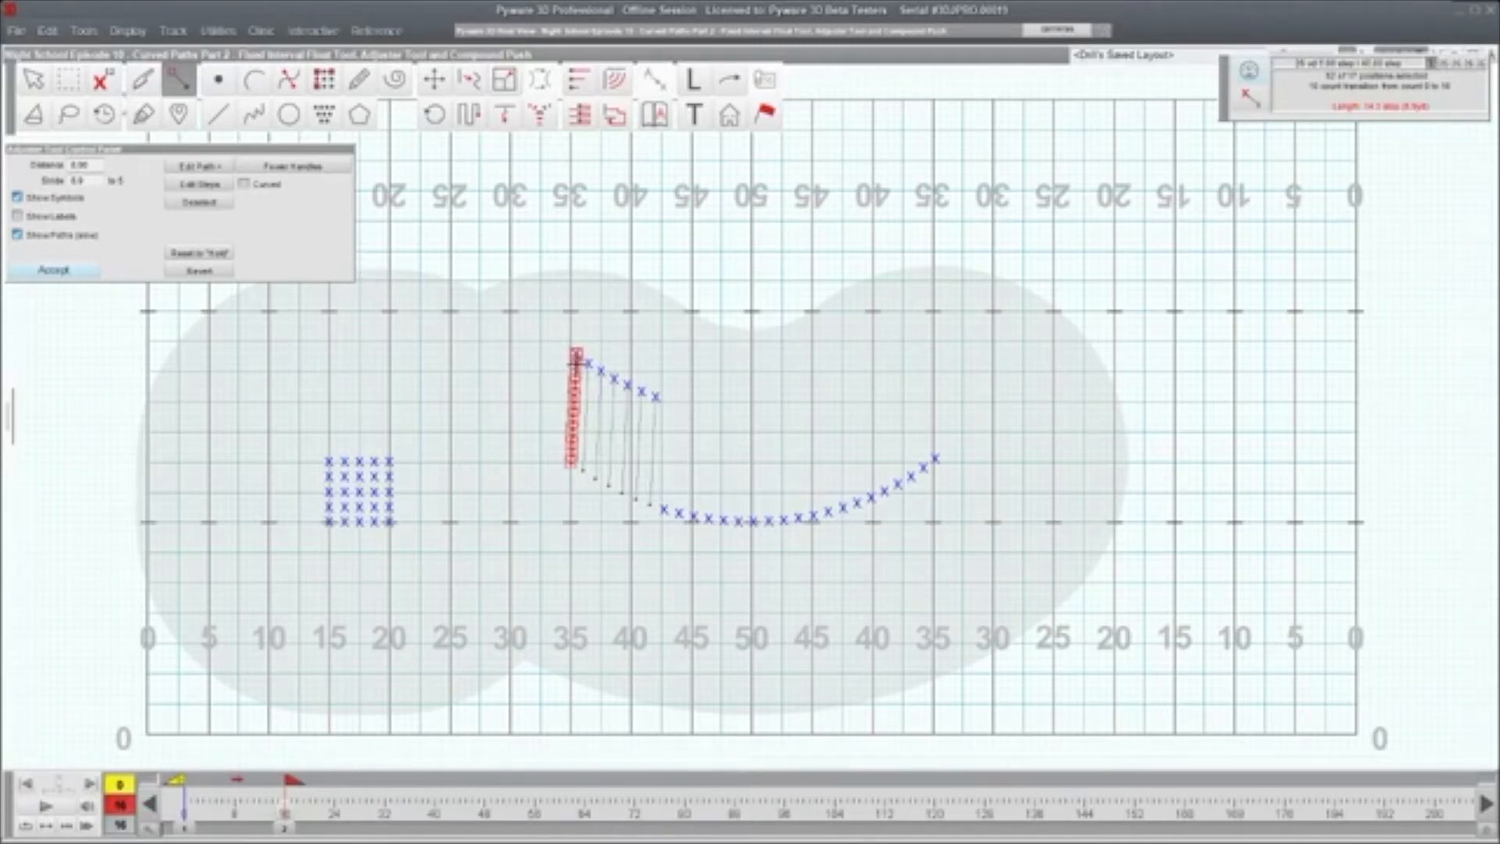
- Try bending the backfield end of the path outward by moving its individual handles
{"action": "left_click", "coordinate": [576, 363]}
{"action": "left_click_drag", "start_coordinate": [576, 365], "coordinate": [554, 413]}
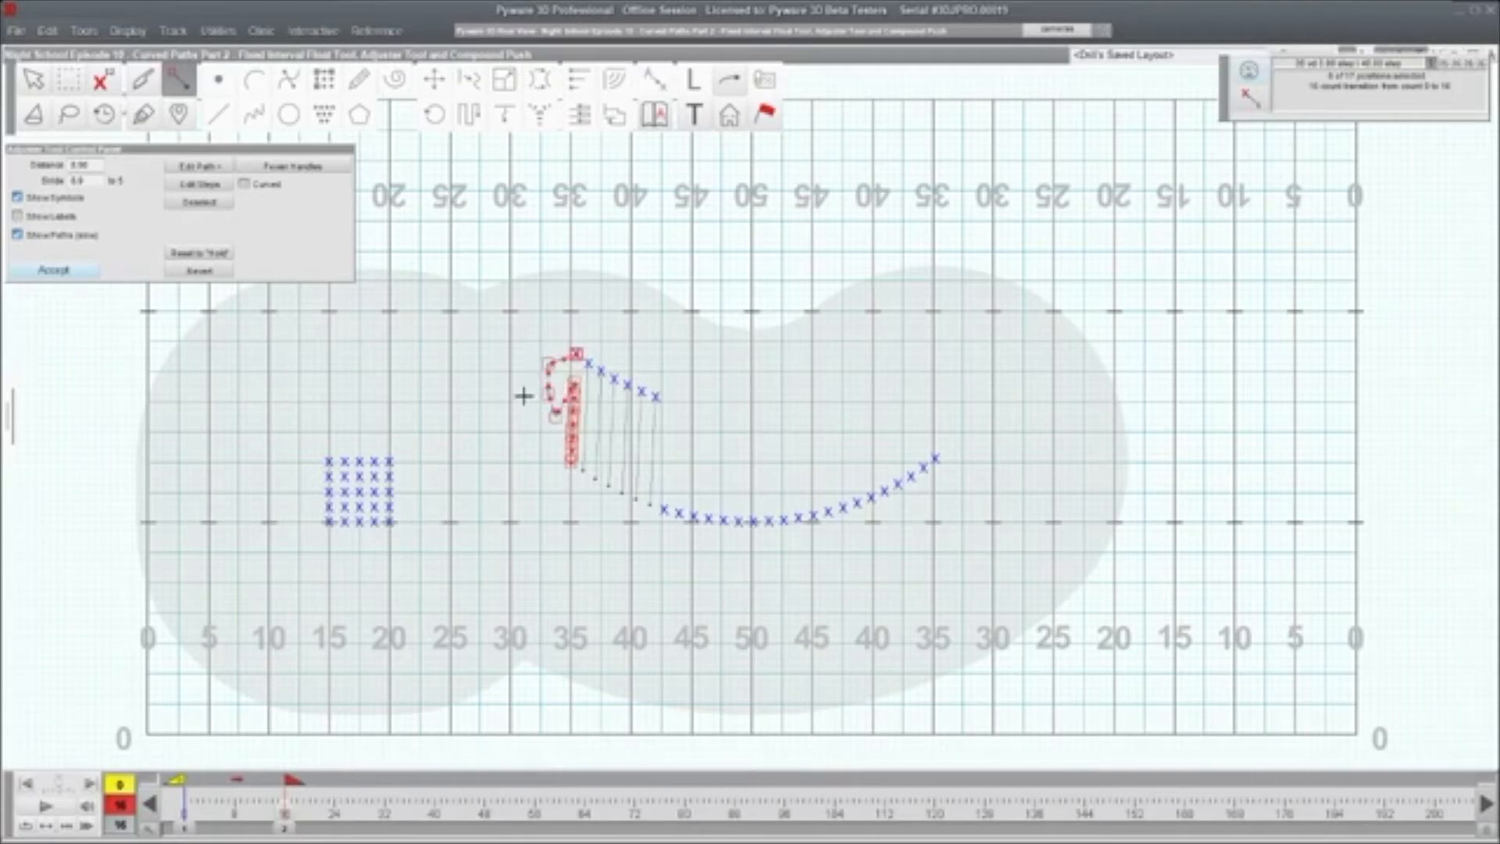
{"action": "left_click_drag", "start_coordinate": [550, 388], "coordinate": [548, 358]}
{"action": "left_click", "coordinate": [548, 363]}
{"action": "left_click", "coordinate": [555, 414]}
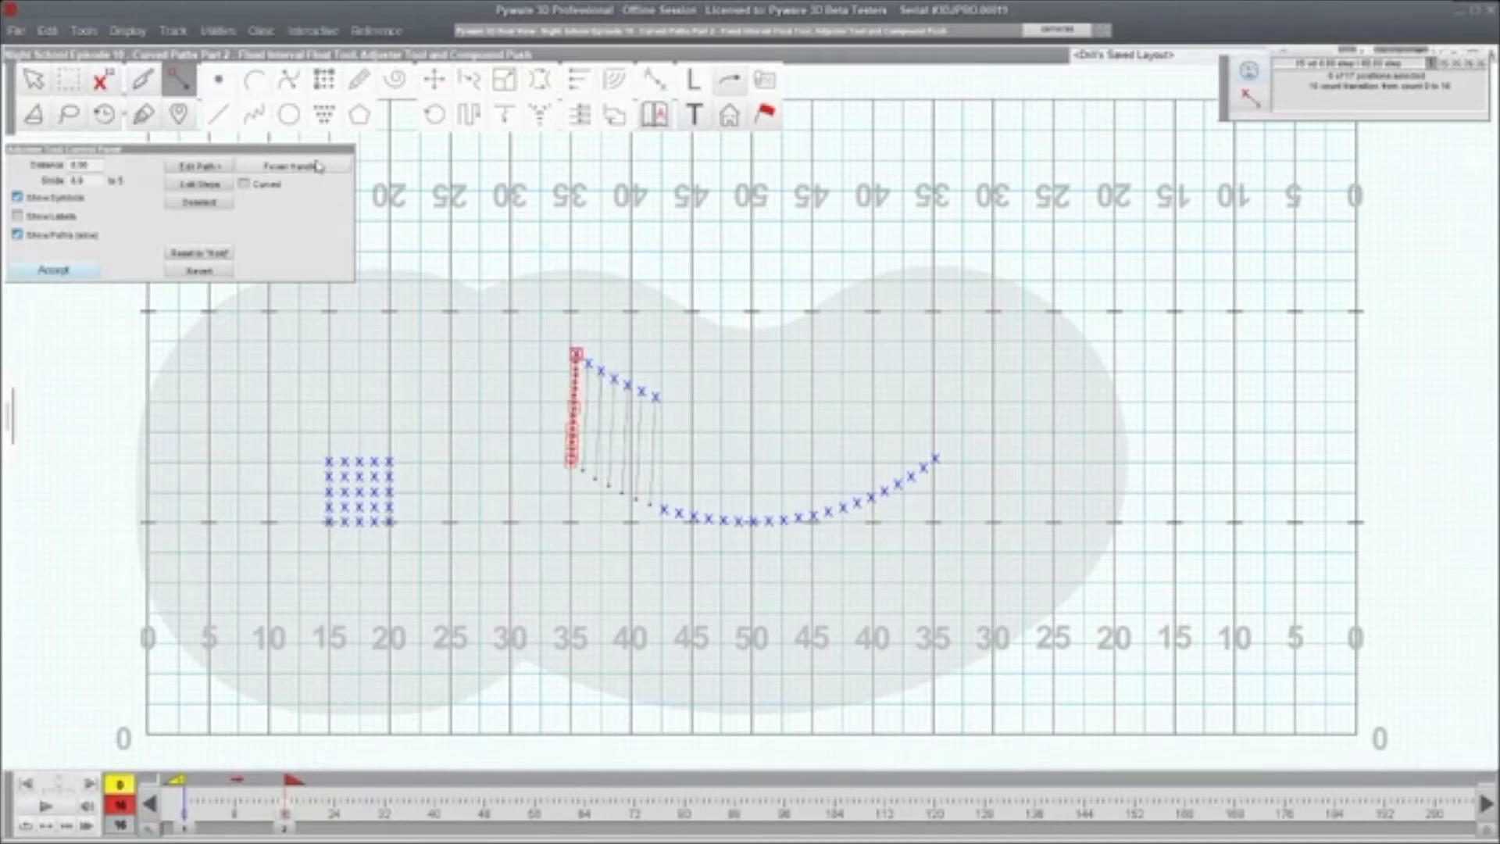
- Make the path curved with fewer handles and shape it into a hook bulging outward toward the 30-yard line
{"action": "mouse_move", "coordinate": [574, 410]}
{"action": "left_mouse_down"}
{"action": "mouse_move", "coordinate": [556, 415]}
{"action": "mouse_move", "coordinate": [534, 387]}
{"action": "mouse_move", "coordinate": [534, 415]}
{"action": "mouse_move", "coordinate": [573, 423]}
{"action": "left_mouse_up"}
{"action": "left_click", "coordinate": [244, 184]}
{"action": "mouse_move", "coordinate": [572, 423]}
{"action": "left_mouse_down"}
{"action": "mouse_move", "coordinate": [579, 408]}
{"action": "mouse_move", "coordinate": [513, 394]}
{"action": "mouse_move", "coordinate": [563, 408]}
{"action": "left_mouse_up"}
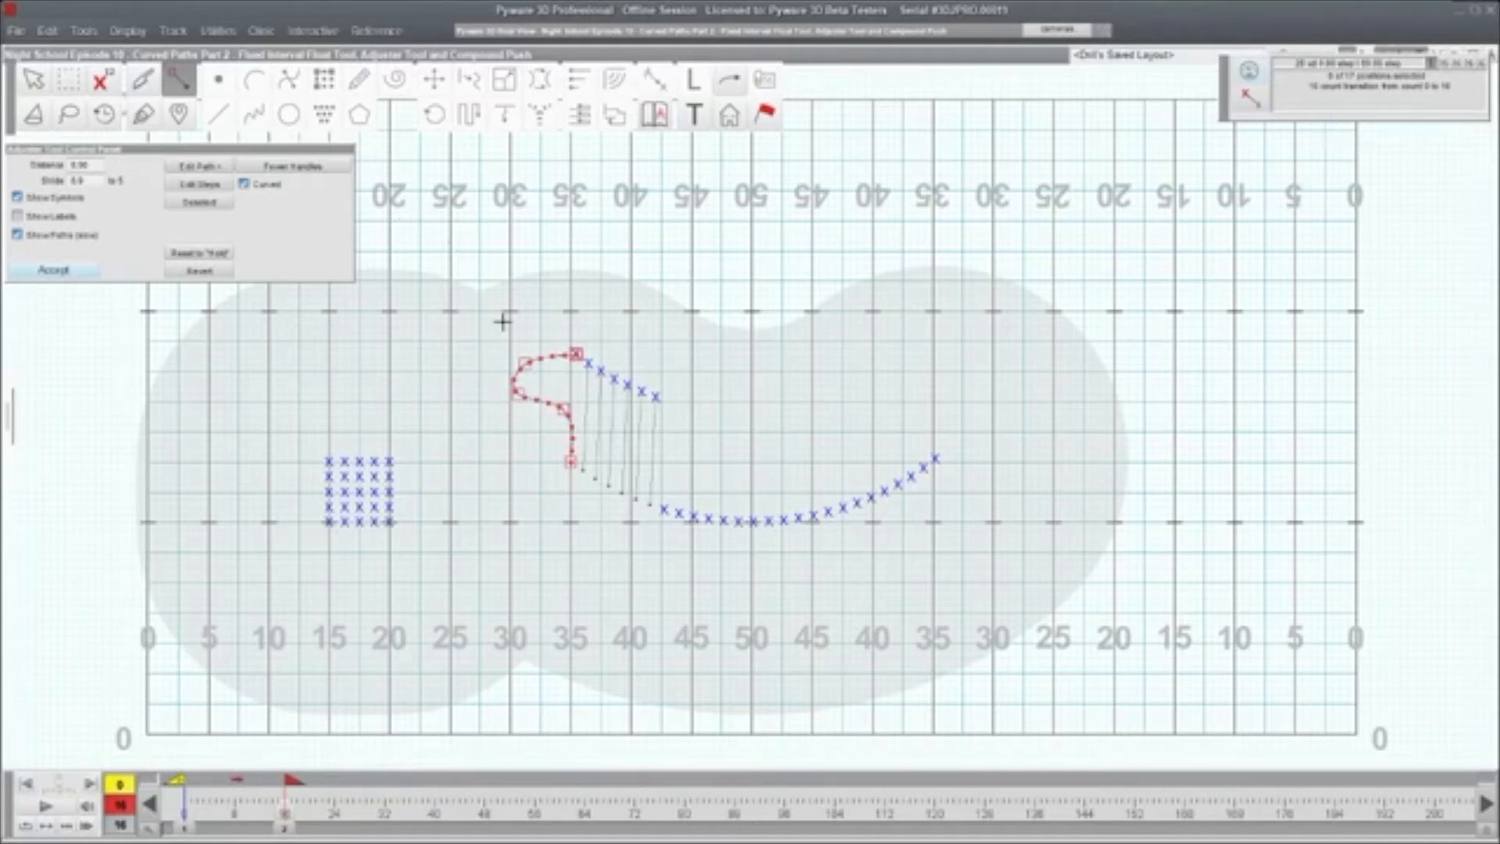
{"action": "mouse_move", "coordinate": [525, 361]}
{"action": "left_mouse_down"}
{"action": "mouse_move", "coordinate": [542, 356]}
{"action": "mouse_move", "coordinate": [532, 384]}
{"action": "left_mouse_up"}
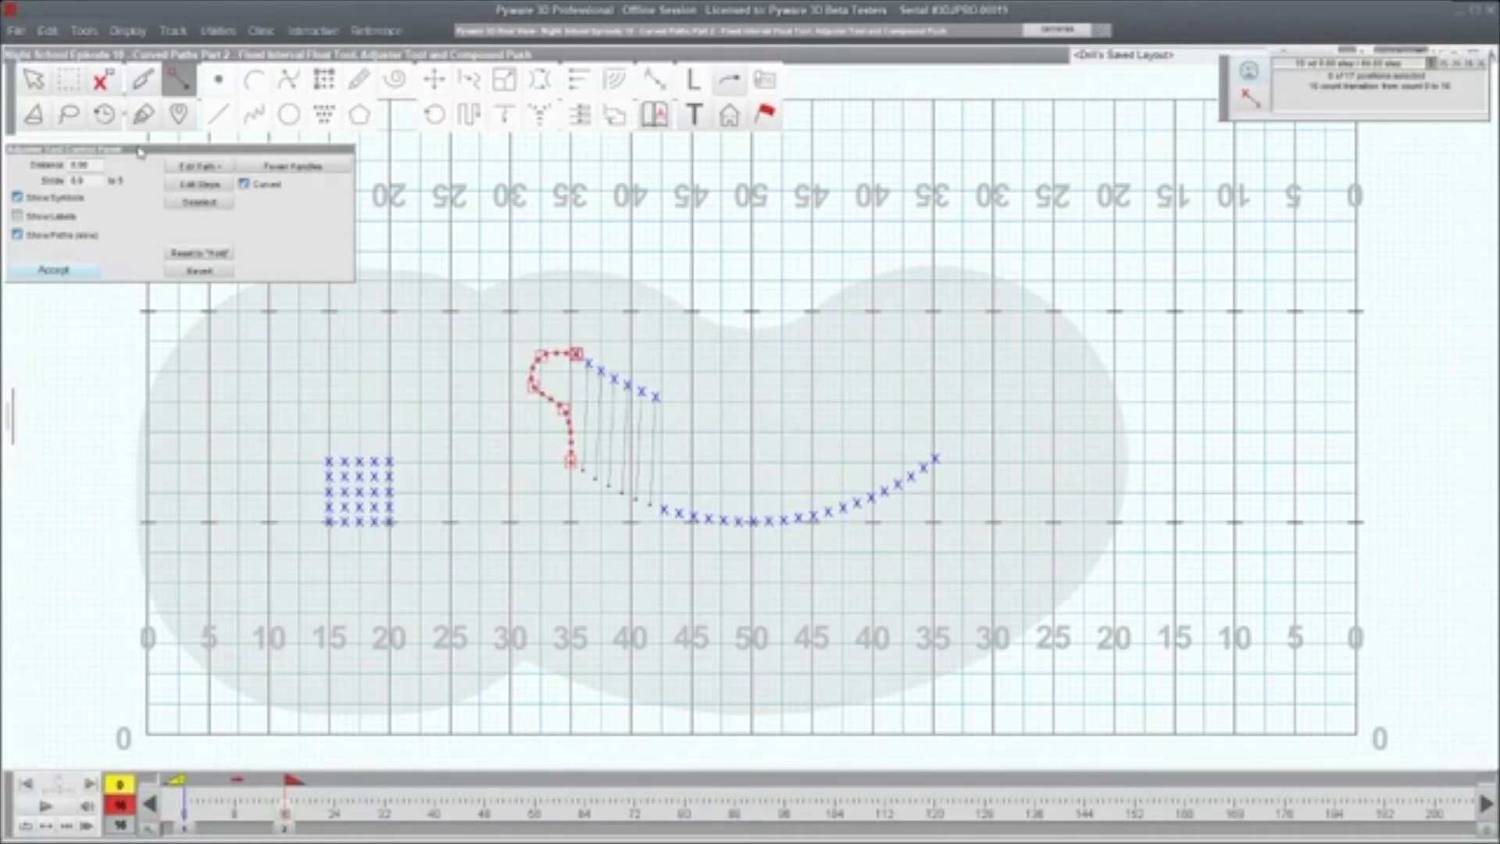
{"action": "left_click", "coordinate": [200, 166]}
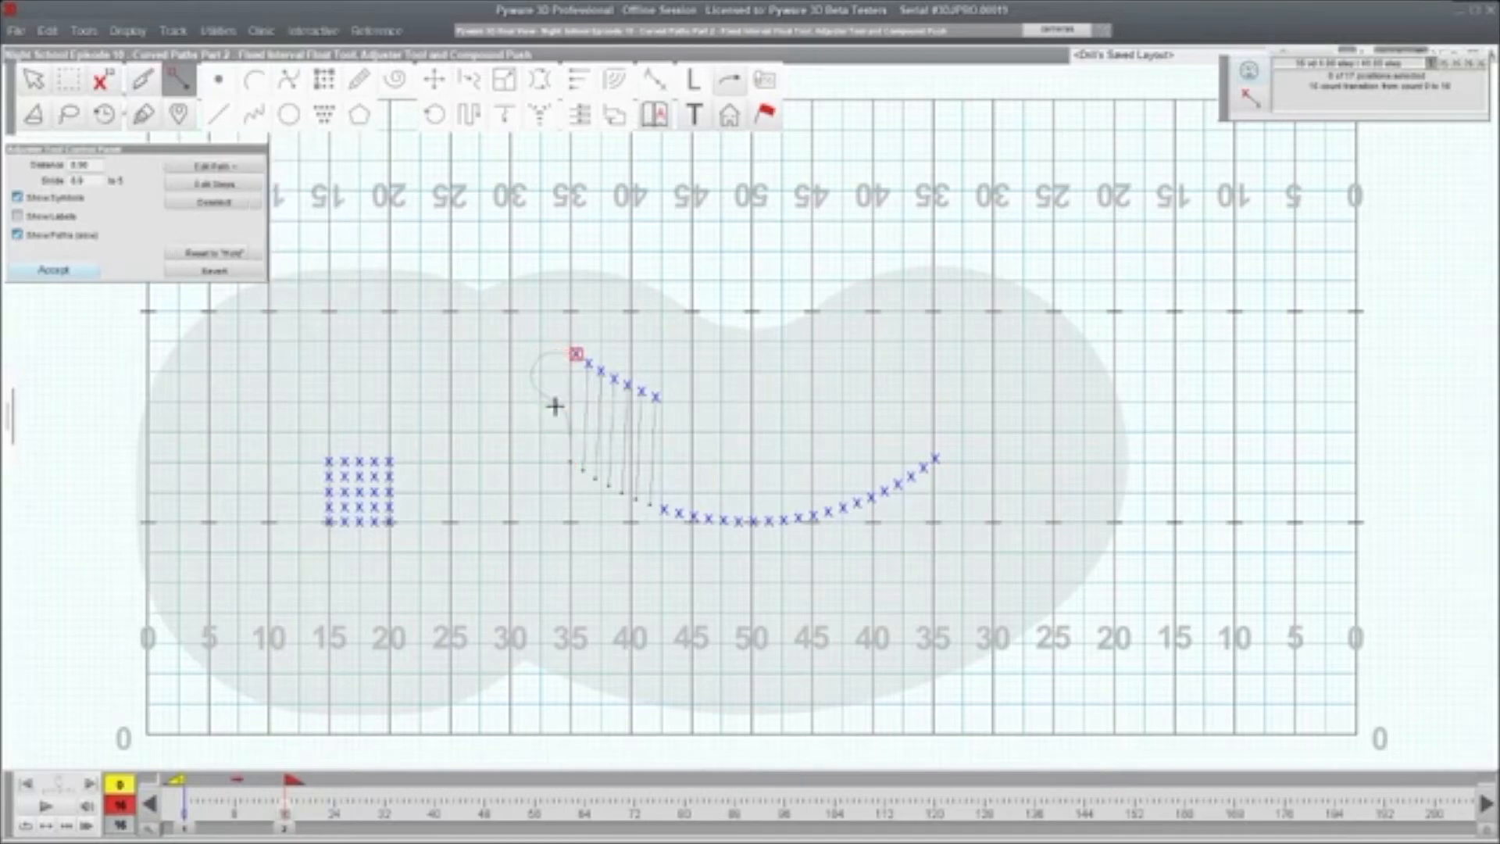
- Select the other six moved positions, bend their paths together into curved zigzags swinging past the 45-yard line, and preview the motion
{"action": "left_click", "coordinate": [590, 364]}
{"action": "left_click", "coordinate": [603, 373], "text": "shift"}
{"action": "left_click", "coordinate": [617, 381], "text": "shift"}
{"action": "left_click", "coordinate": [627, 385], "text": "shift"}
{"action": "left_click", "coordinate": [642, 392], "text": "shift"}
{"action": "left_click", "coordinate": [656, 397], "text": "shift"}
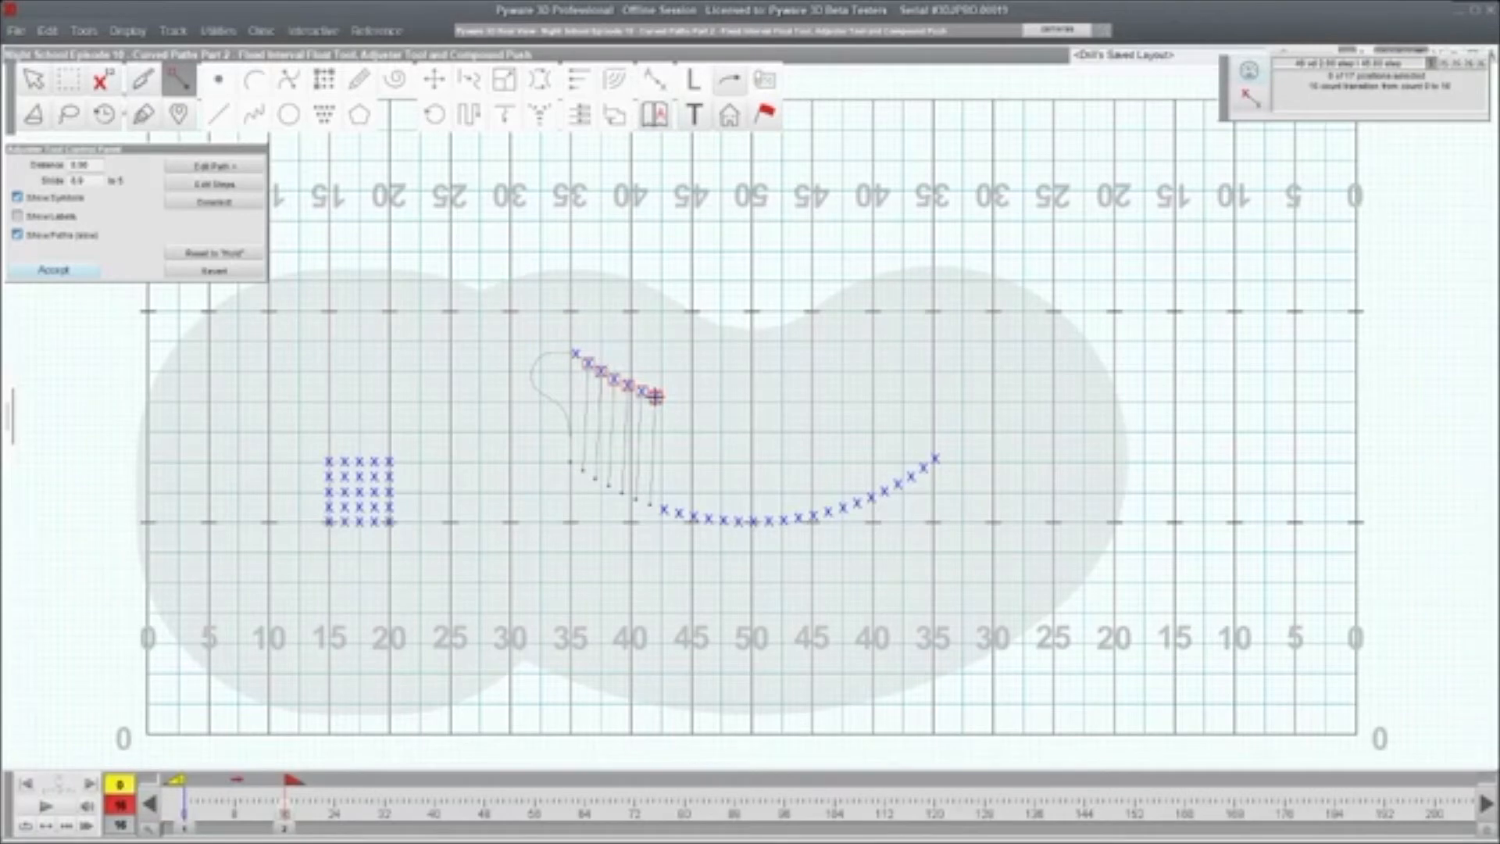
{"action": "left_click", "coordinate": [245, 183]}
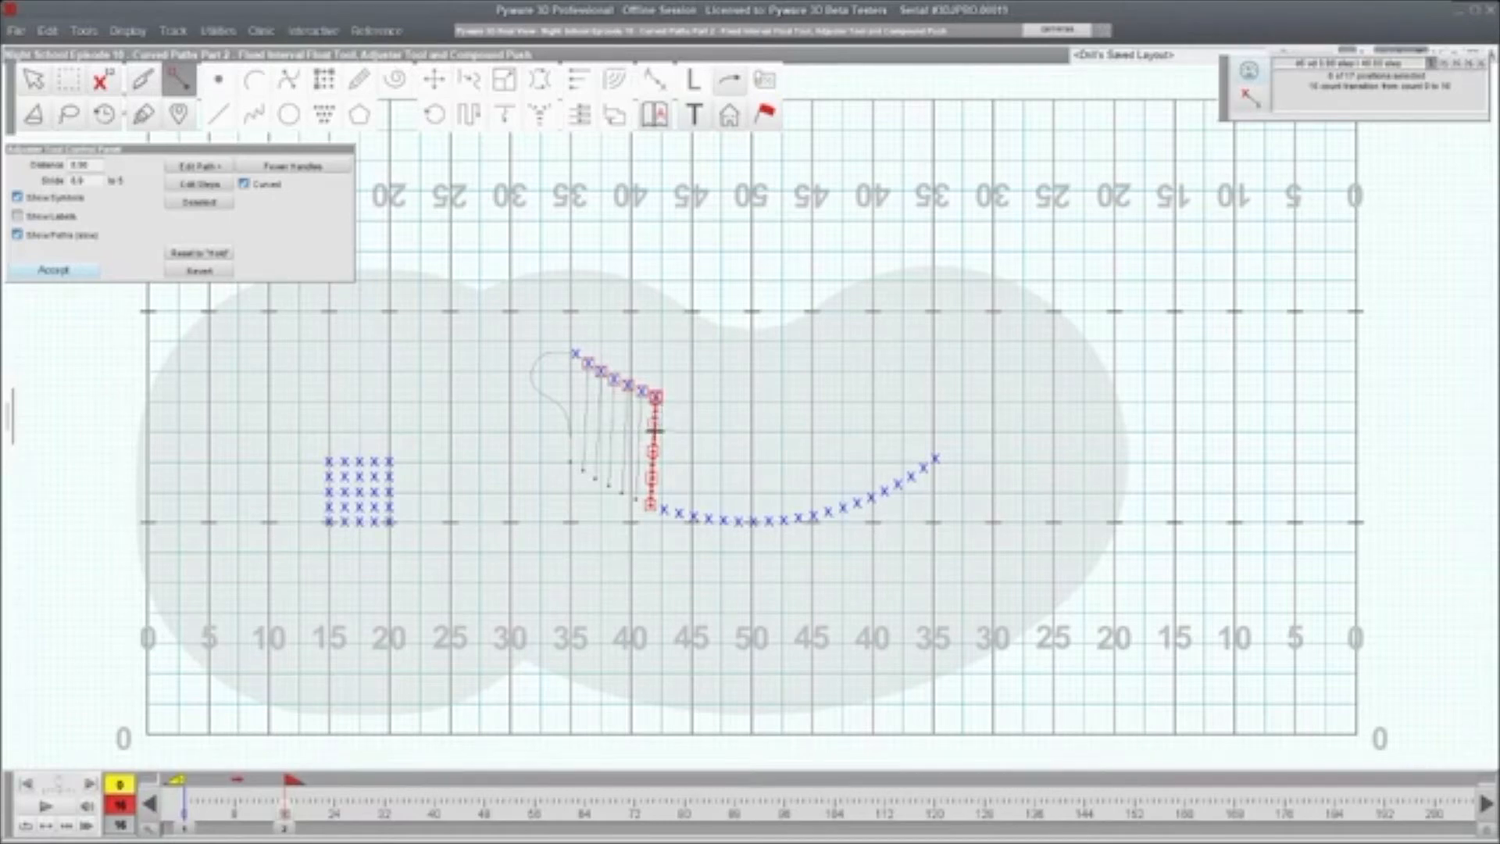
{"action": "left_click_drag", "start_coordinate": [655, 423], "coordinate": [700, 474]}
{"action": "mouse_move", "coordinate": [670, 415]}
{"action": "left_mouse_down"}
{"action": "mouse_move", "coordinate": [697, 468]}
{"action": "mouse_move", "coordinate": [707, 450]}
{"action": "mouse_move", "coordinate": [667, 488]}
{"action": "mouse_move", "coordinate": [642, 471]}
{"action": "mouse_move", "coordinate": [669, 422]}
{"action": "left_mouse_up"}
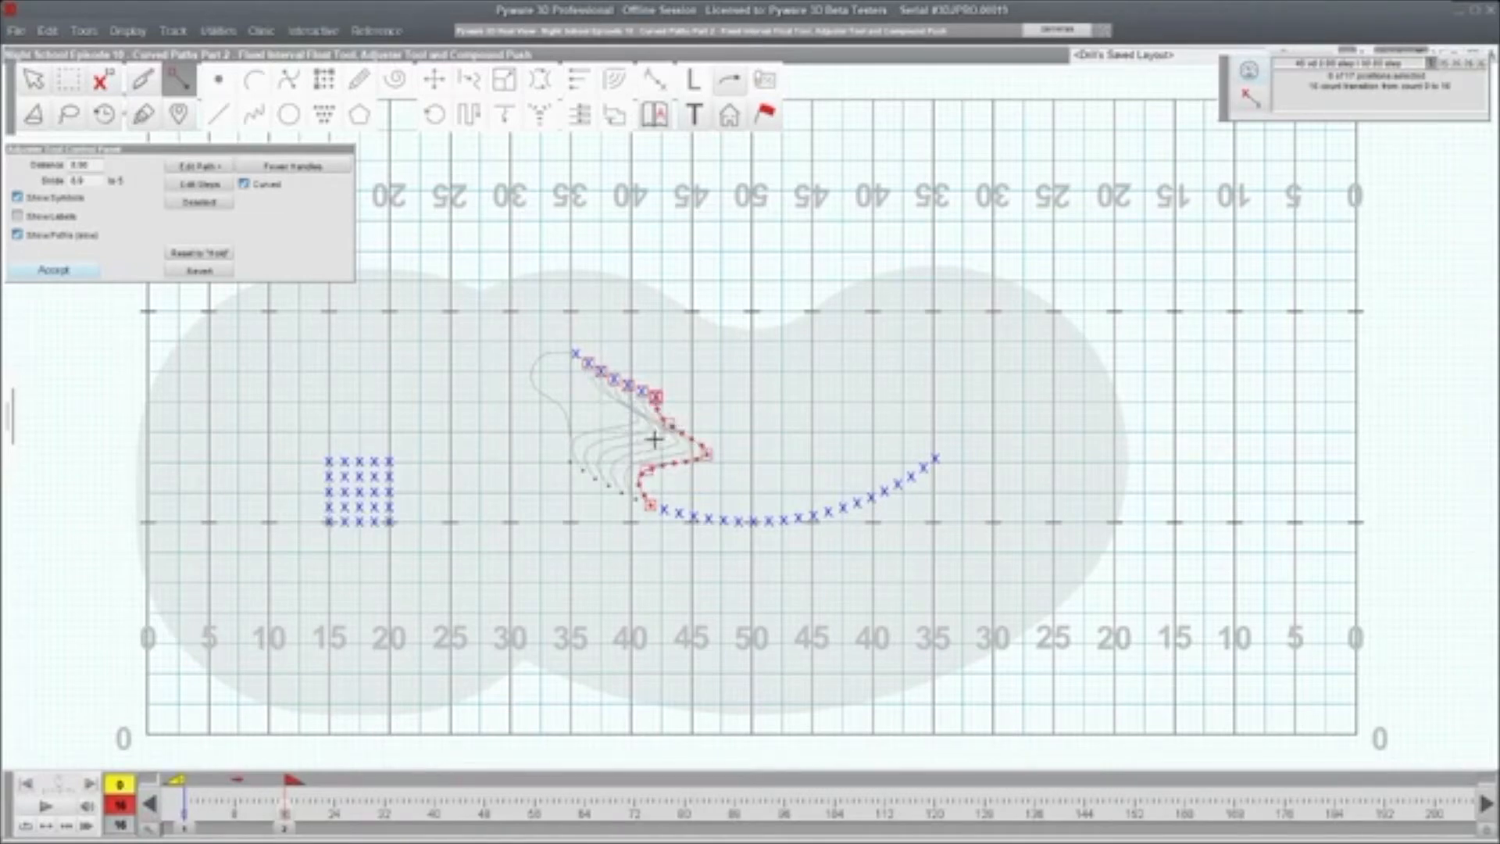
{"action": "left_click", "coordinate": [84, 806]}
{"action": "left_click", "coordinate": [207, 167]}
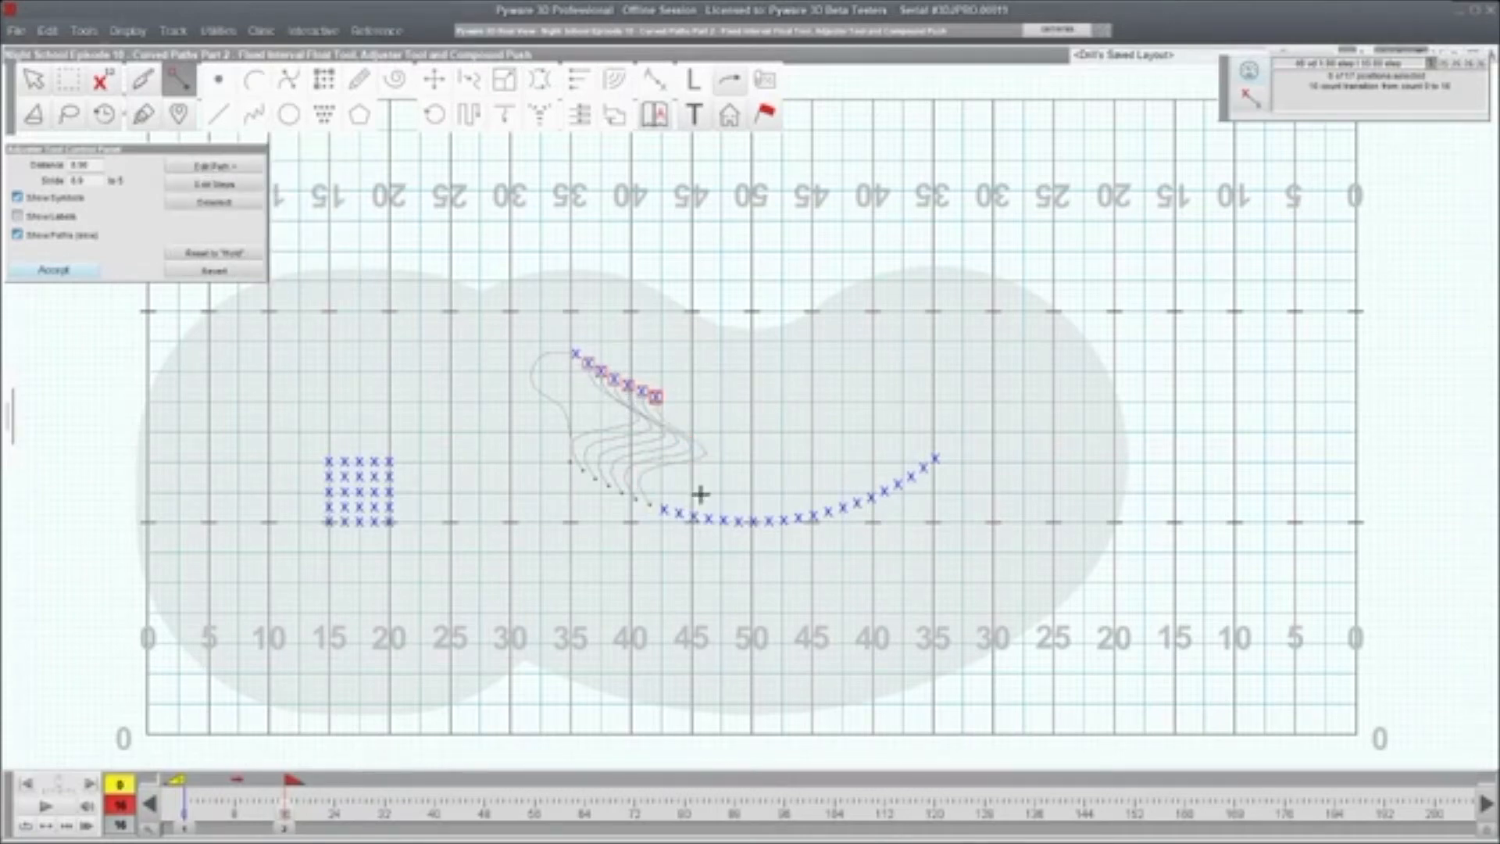
- Move the remaining positions of the arc one by one to scattered spots in front of and behind their starting curve
{"action": "left_click_drag", "start_coordinate": [664, 511], "coordinate": [743, 401]}
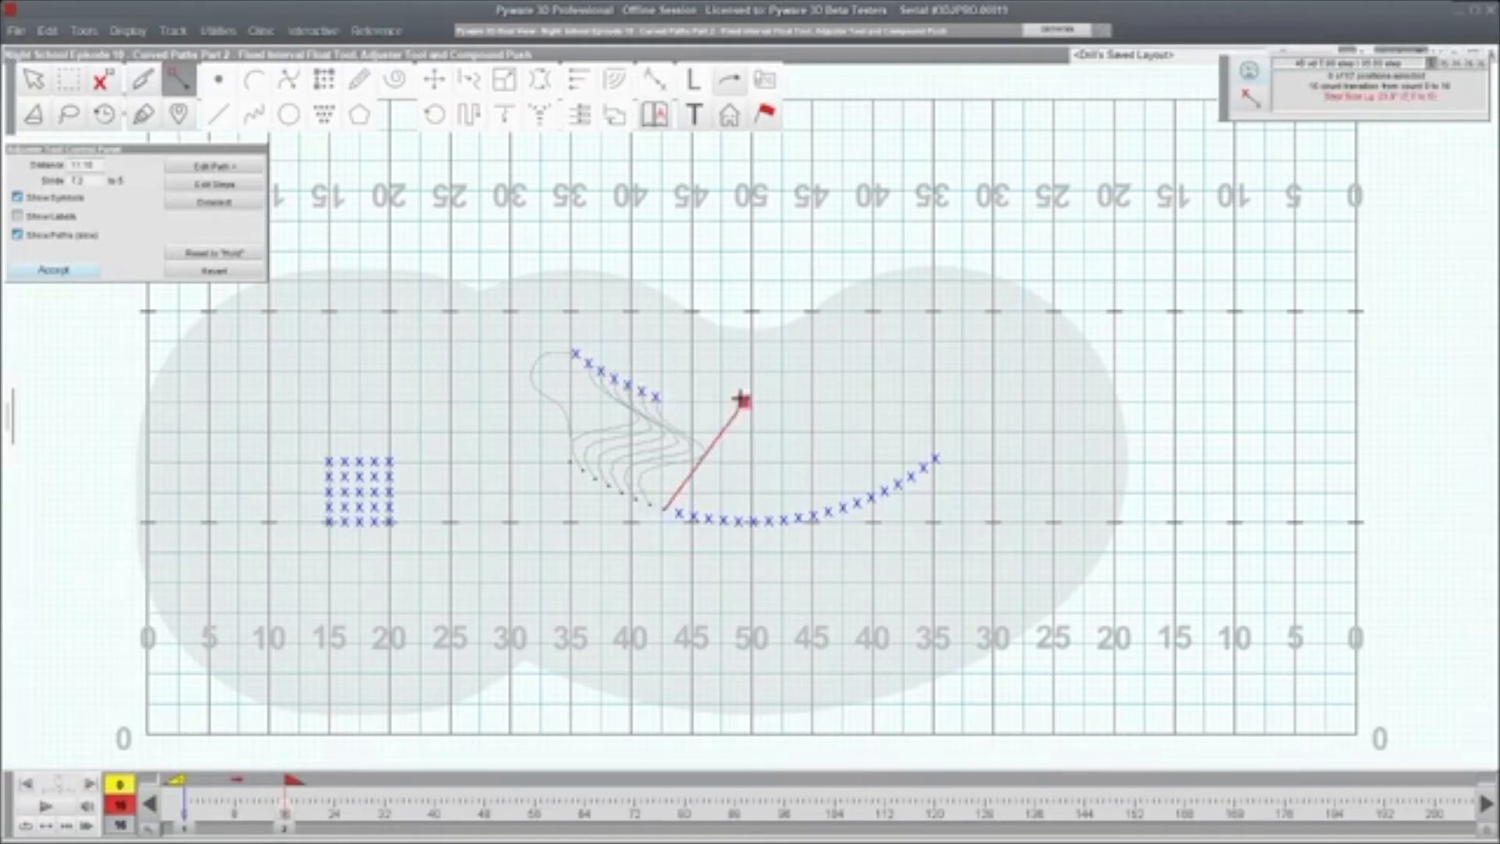
{"action": "left_click_drag", "start_coordinate": [679, 513], "coordinate": [638, 613]}
{"action": "mouse_move", "coordinate": [694, 519]}
{"action": "left_mouse_down"}
{"action": "mouse_move", "coordinate": [721, 613]}
{"action": "mouse_move", "coordinate": [744, 431]}
{"action": "mouse_move", "coordinate": [752, 589]}
{"action": "left_mouse_up"}
{"action": "left_click_drag", "start_coordinate": [740, 524], "coordinate": [797, 416]}
{"action": "left_click_drag", "start_coordinate": [754, 524], "coordinate": [783, 581]}
{"action": "mouse_move", "coordinate": [772, 527]}
{"action": "left_mouse_down"}
{"action": "mouse_move", "coordinate": [742, 488]}
{"action": "mouse_move", "coordinate": [771, 529]}
{"action": "mouse_move", "coordinate": [751, 545]}
{"action": "mouse_move", "coordinate": [816, 554]}
{"action": "mouse_move", "coordinate": [828, 582]}
{"action": "left_mouse_up"}
{"action": "left_click_drag", "start_coordinate": [814, 516], "coordinate": [820, 453]}
{"action": "left_click_drag", "start_coordinate": [830, 512], "coordinate": [857, 559]}
{"action": "mouse_move", "coordinate": [842, 508]}
{"action": "left_mouse_down"}
{"action": "mouse_move", "coordinate": [789, 484]}
{"action": "mouse_move", "coordinate": [875, 525]}
{"action": "mouse_move", "coordinate": [842, 476]}
{"action": "mouse_move", "coordinate": [880, 476]}
{"action": "mouse_move", "coordinate": [865, 417]}
{"action": "left_mouse_up"}
{"action": "mouse_move", "coordinate": [896, 480]}
{"action": "left_mouse_down"}
{"action": "mouse_move", "coordinate": [916, 520]}
{"action": "mouse_move", "coordinate": [889, 418]}
{"action": "left_mouse_up"}
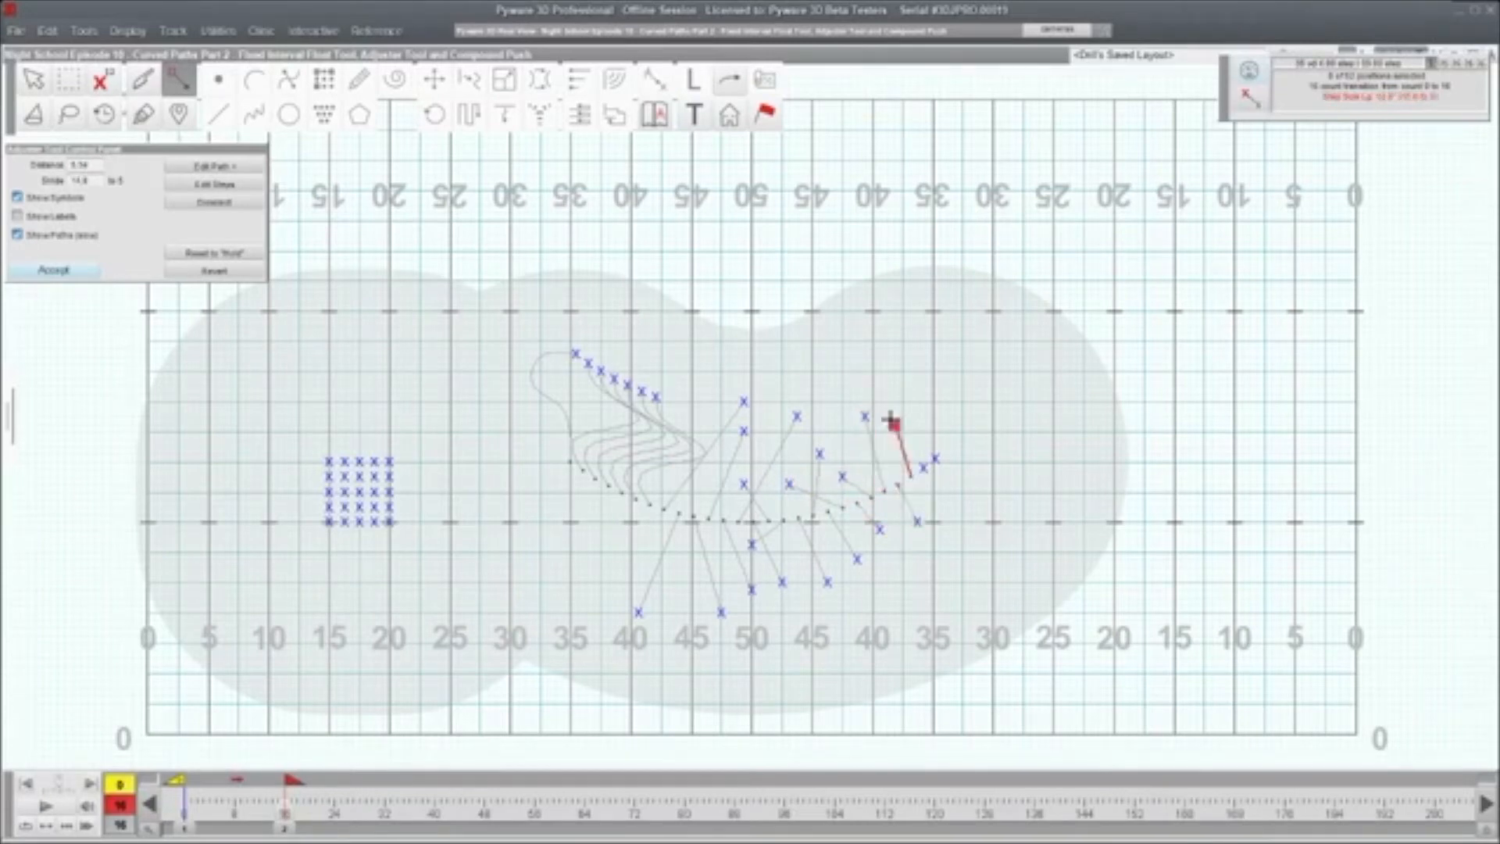
{"action": "mouse_move", "coordinate": [922, 468]}
{"action": "left_mouse_down"}
{"action": "mouse_move", "coordinate": [939, 497]}
{"action": "mouse_move", "coordinate": [918, 431]}
{"action": "left_mouse_up"}
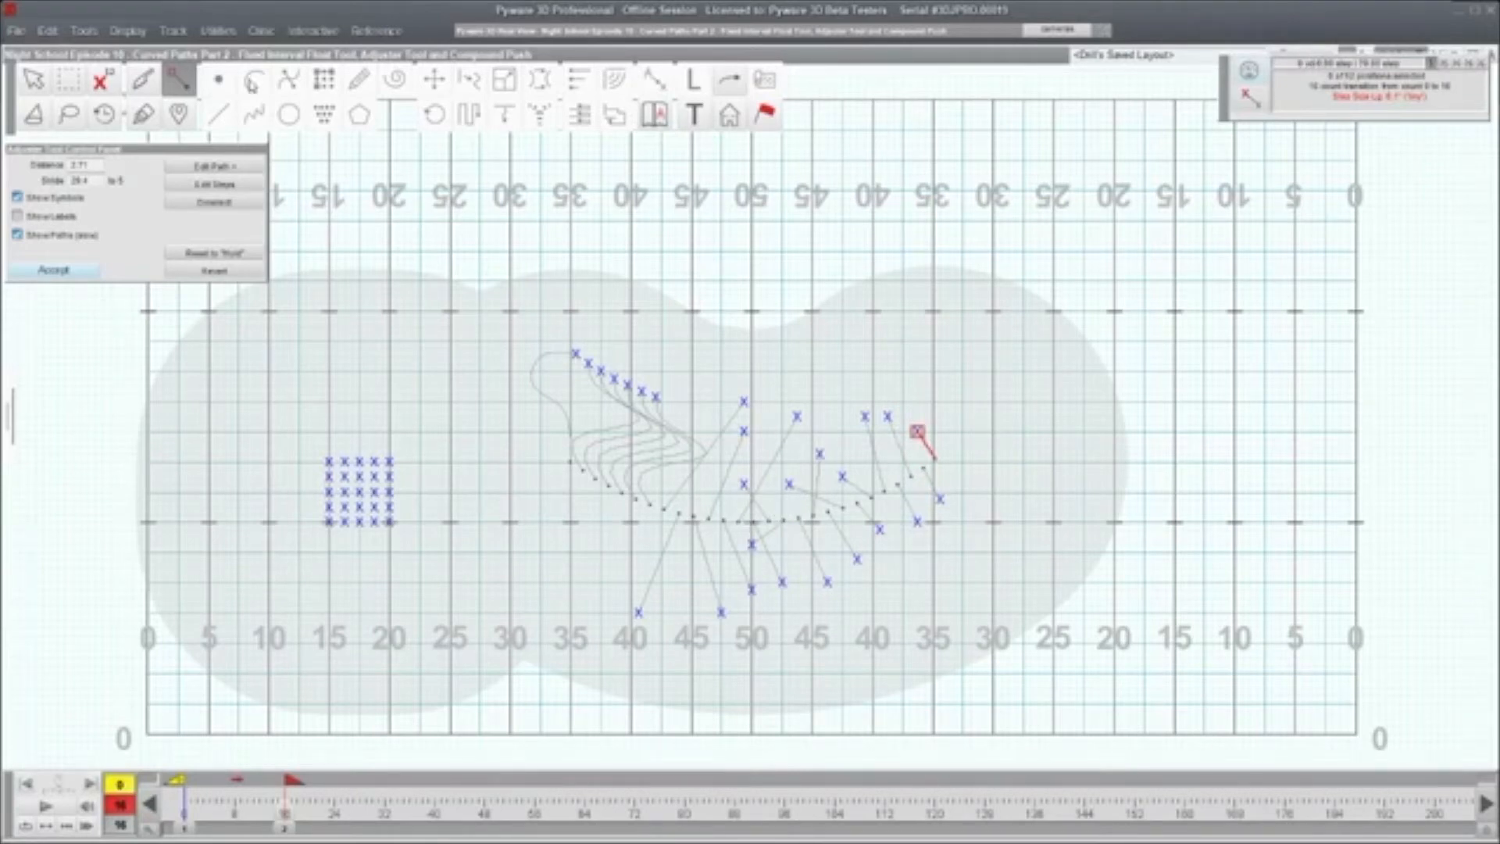
- Edit the individual steps of the backfield-most position by the 50-yard line, bending the end of its path into a jagged zigzag, and accept
{"action": "left_click", "coordinate": [250, 186]}
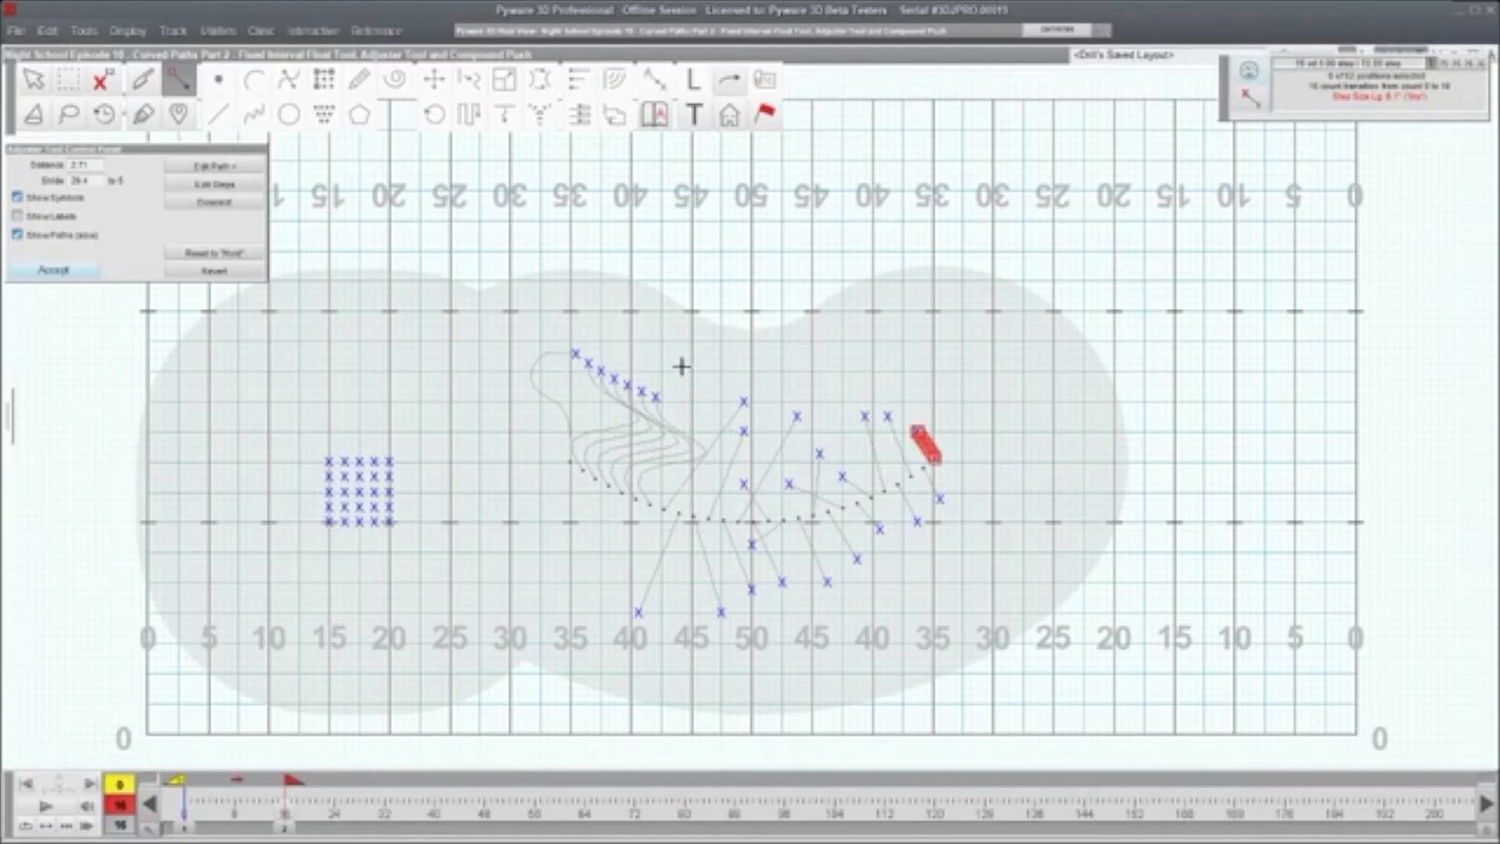
{"action": "left_click", "coordinate": [234, 188]}
{"action": "left_click", "coordinate": [745, 400]}
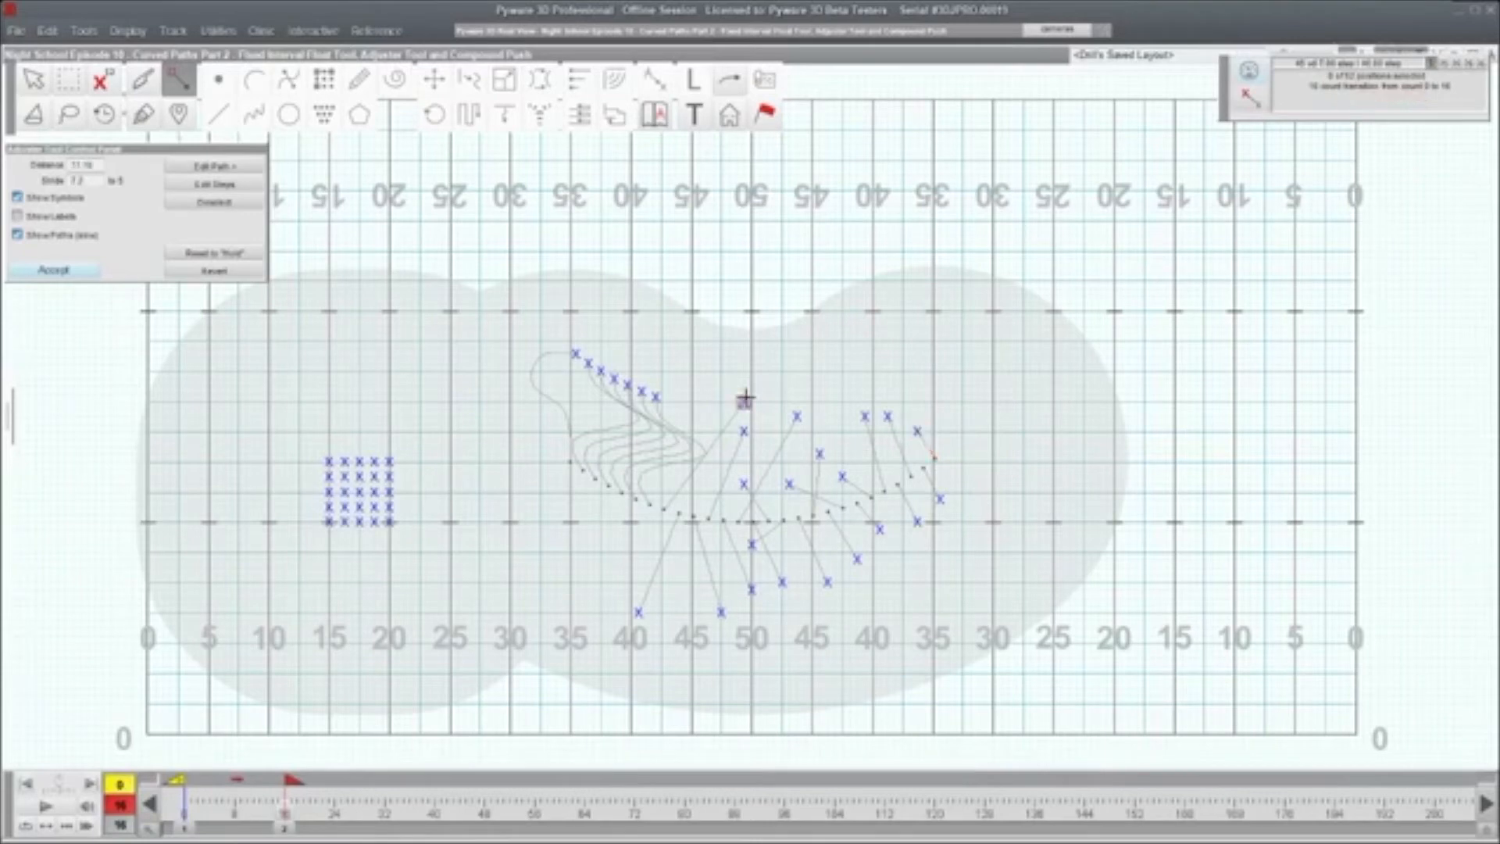
{"action": "left_click", "coordinate": [220, 184]}
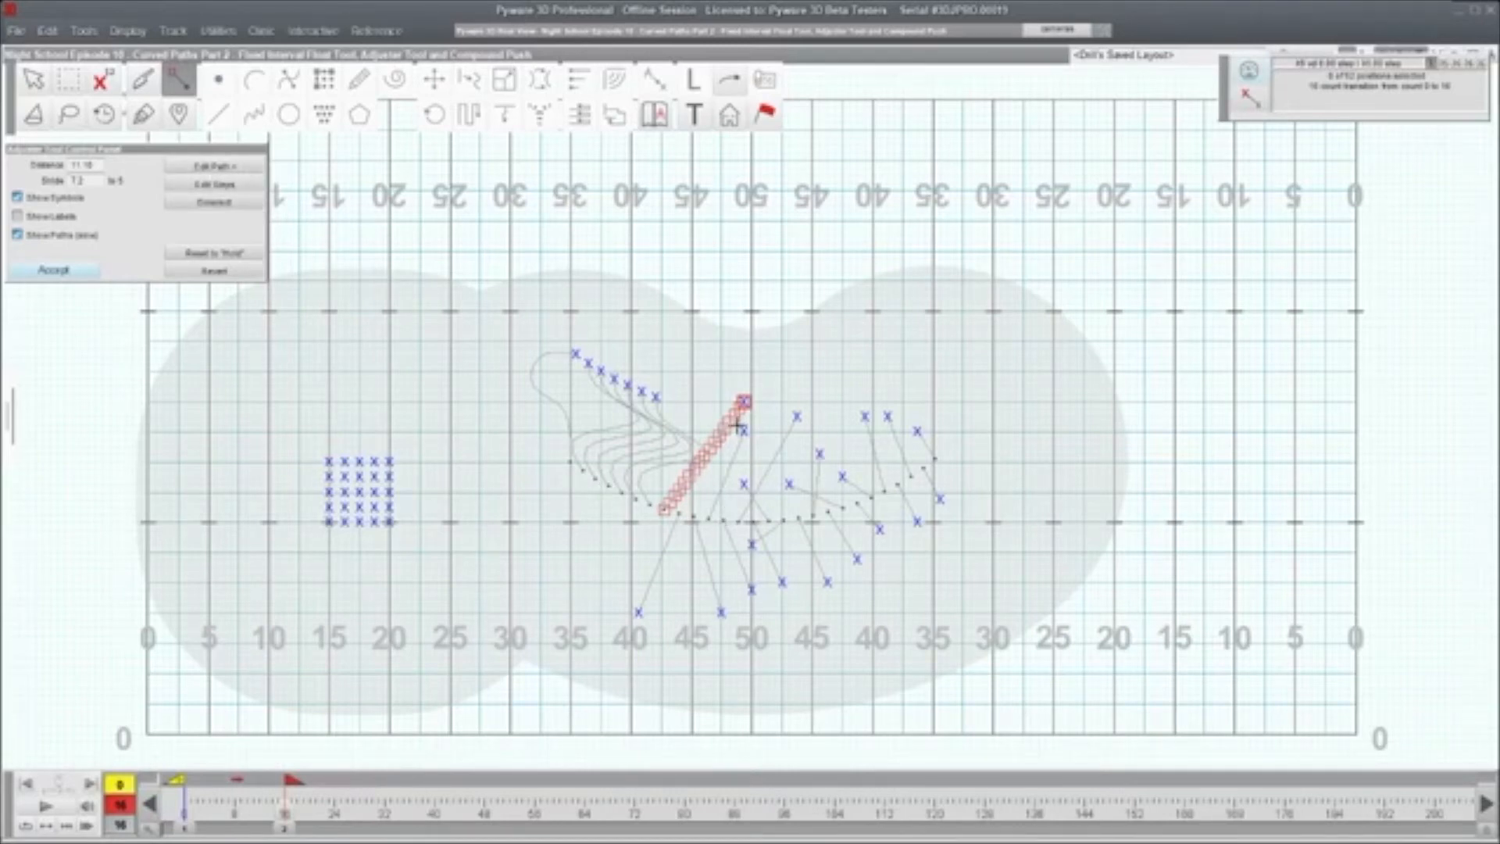
{"action": "mouse_move", "coordinate": [740, 412]}
{"action": "left_mouse_down"}
{"action": "mouse_move", "coordinate": [690, 391]}
{"action": "mouse_move", "coordinate": [736, 454]}
{"action": "mouse_move", "coordinate": [715, 422]}
{"action": "left_mouse_up"}
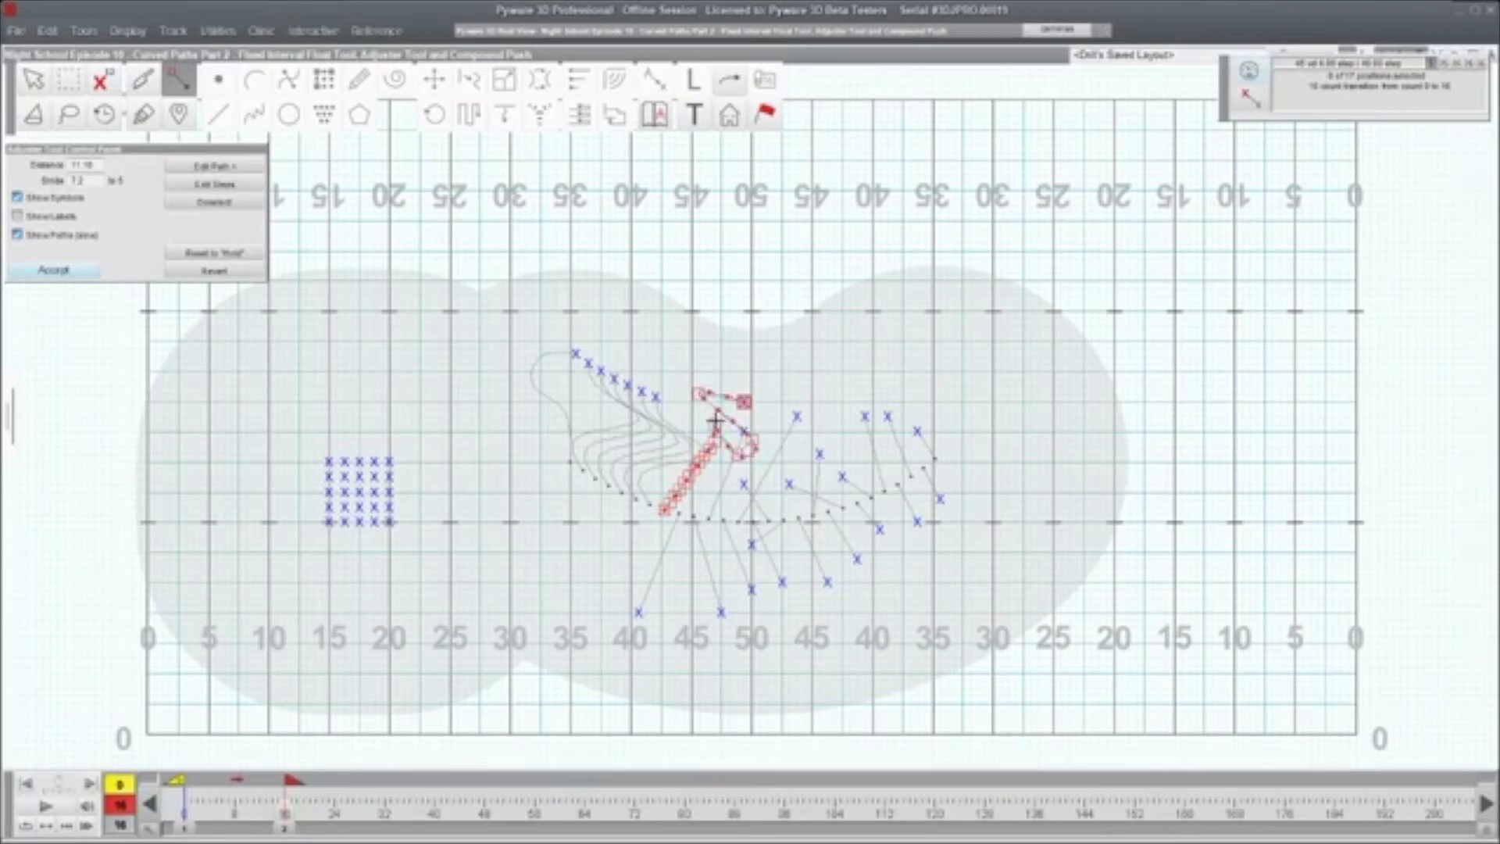
{"action": "left_click", "coordinate": [234, 168]}
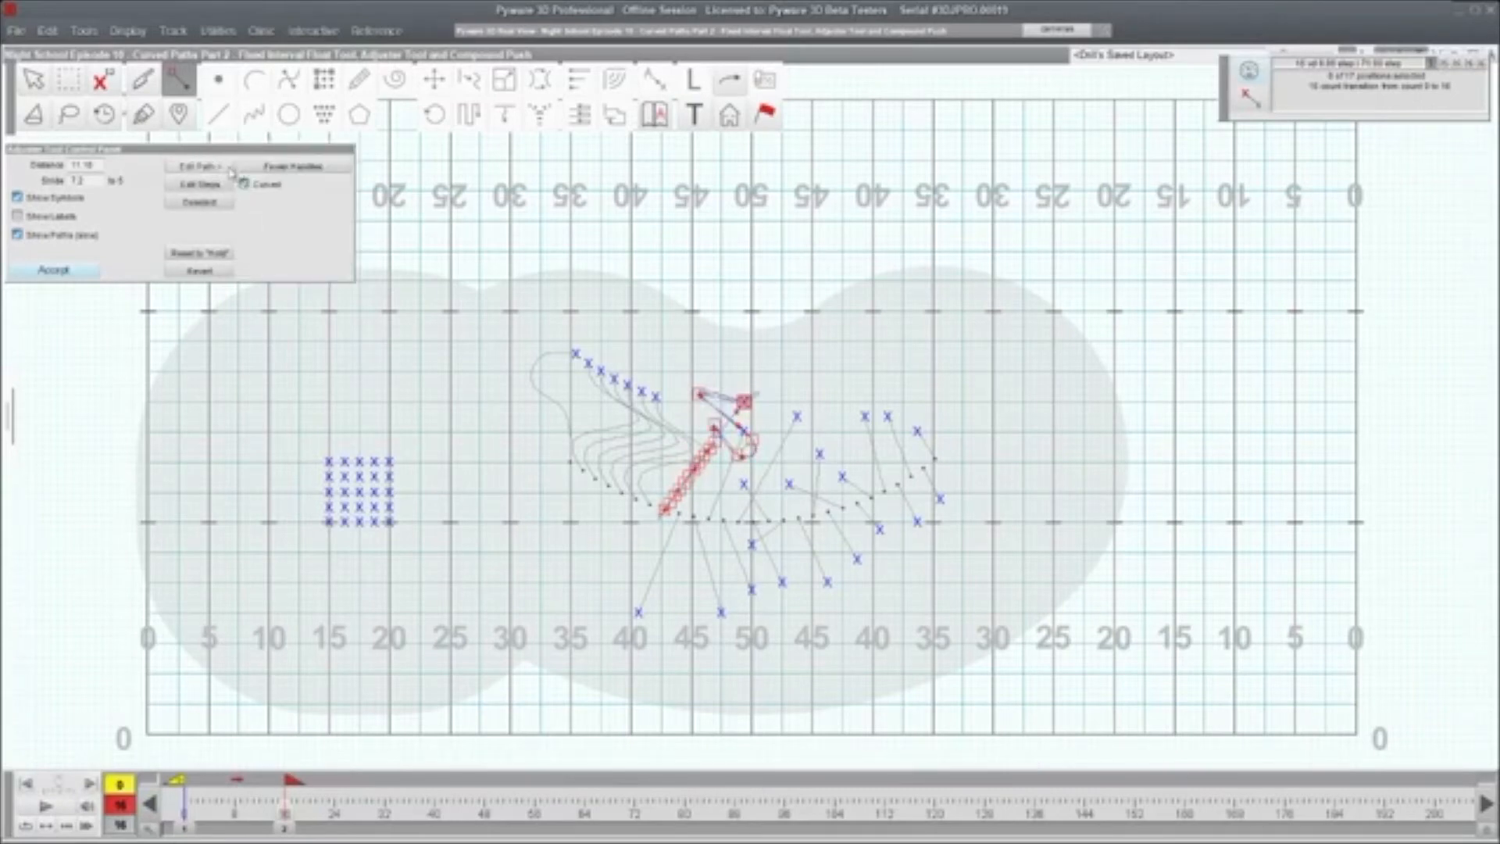
{"action": "left_click", "coordinate": [230, 170]}
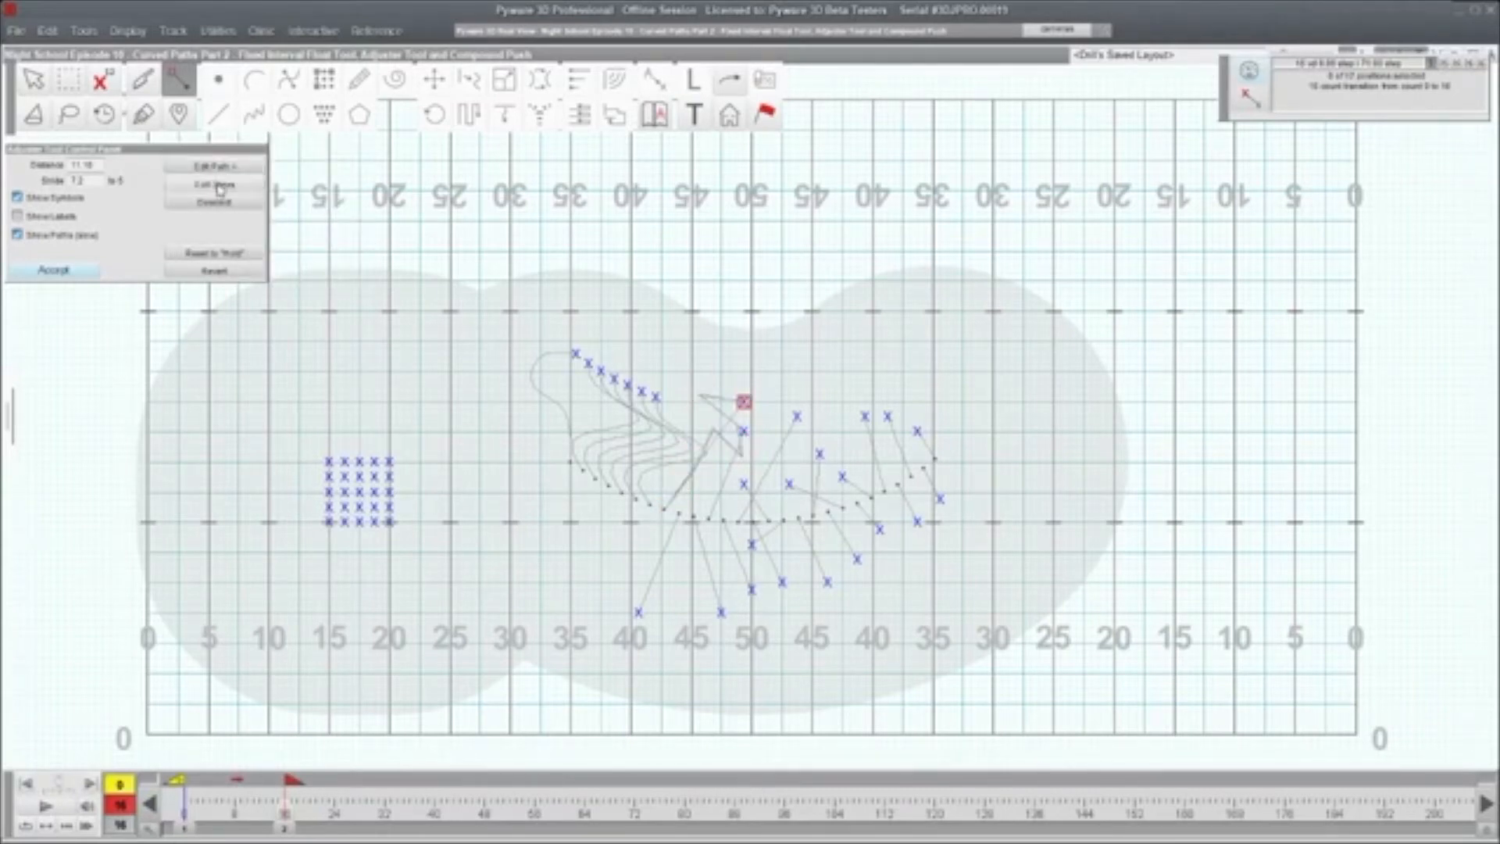
{"action": "left_click", "coordinate": [78, 269]}
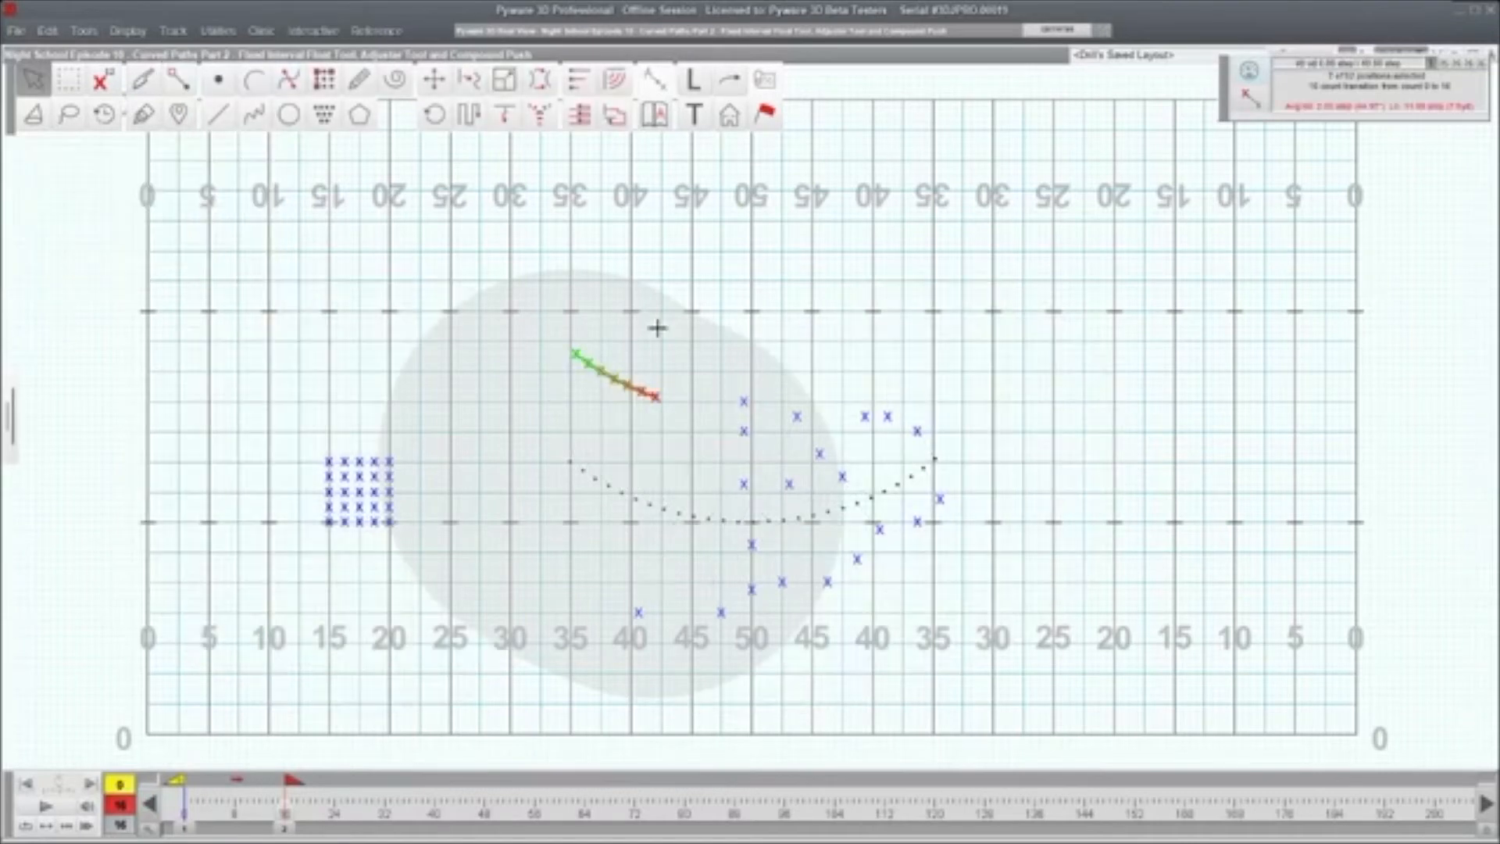
{"action": "left_click", "coordinate": [177, 80]}
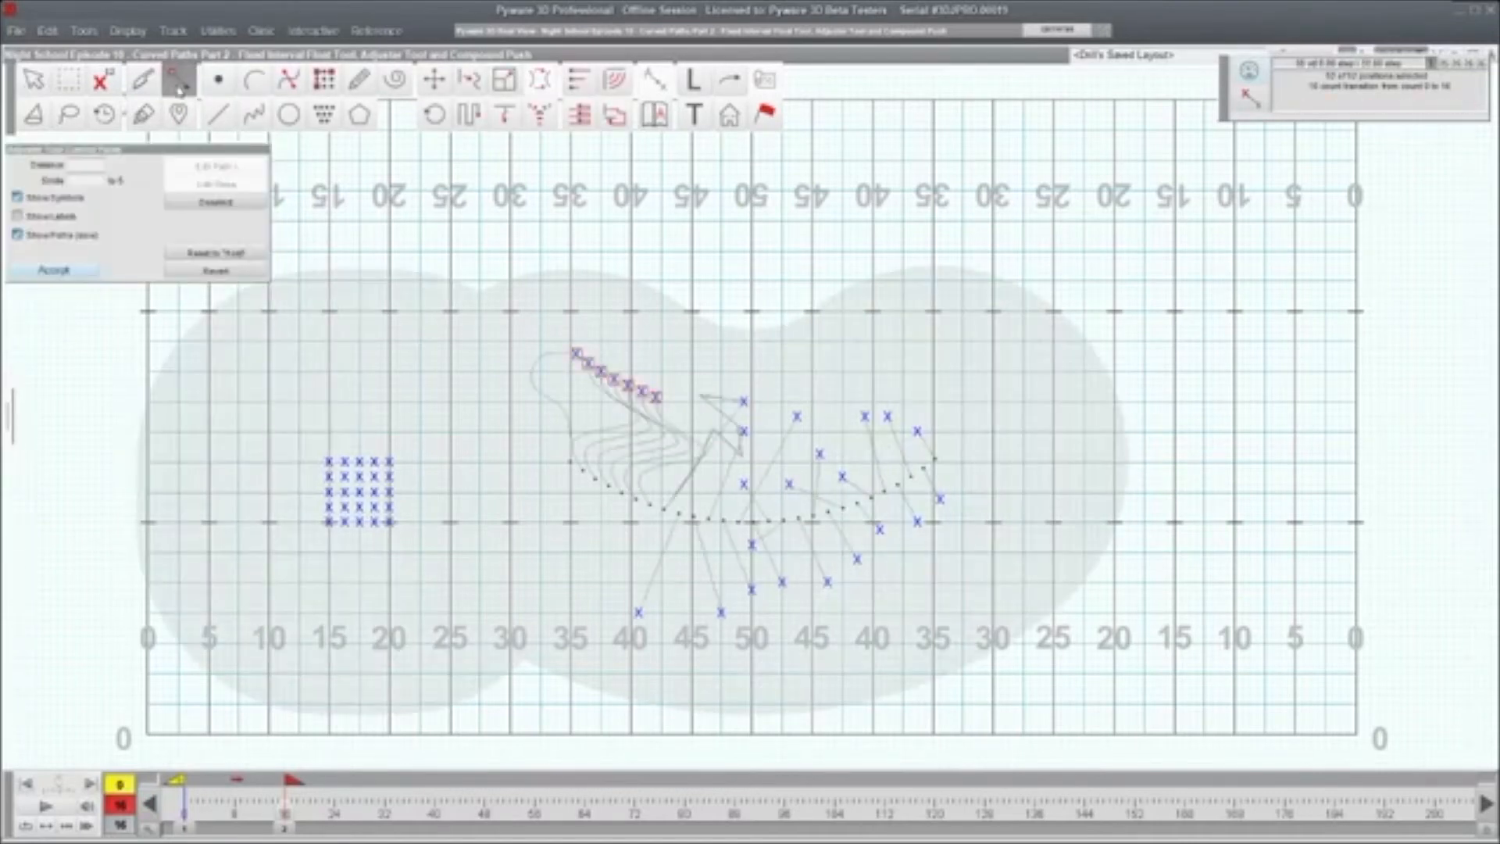
{"action": "left_click", "coordinate": [745, 401]}
{"action": "left_click", "coordinate": [230, 187]}
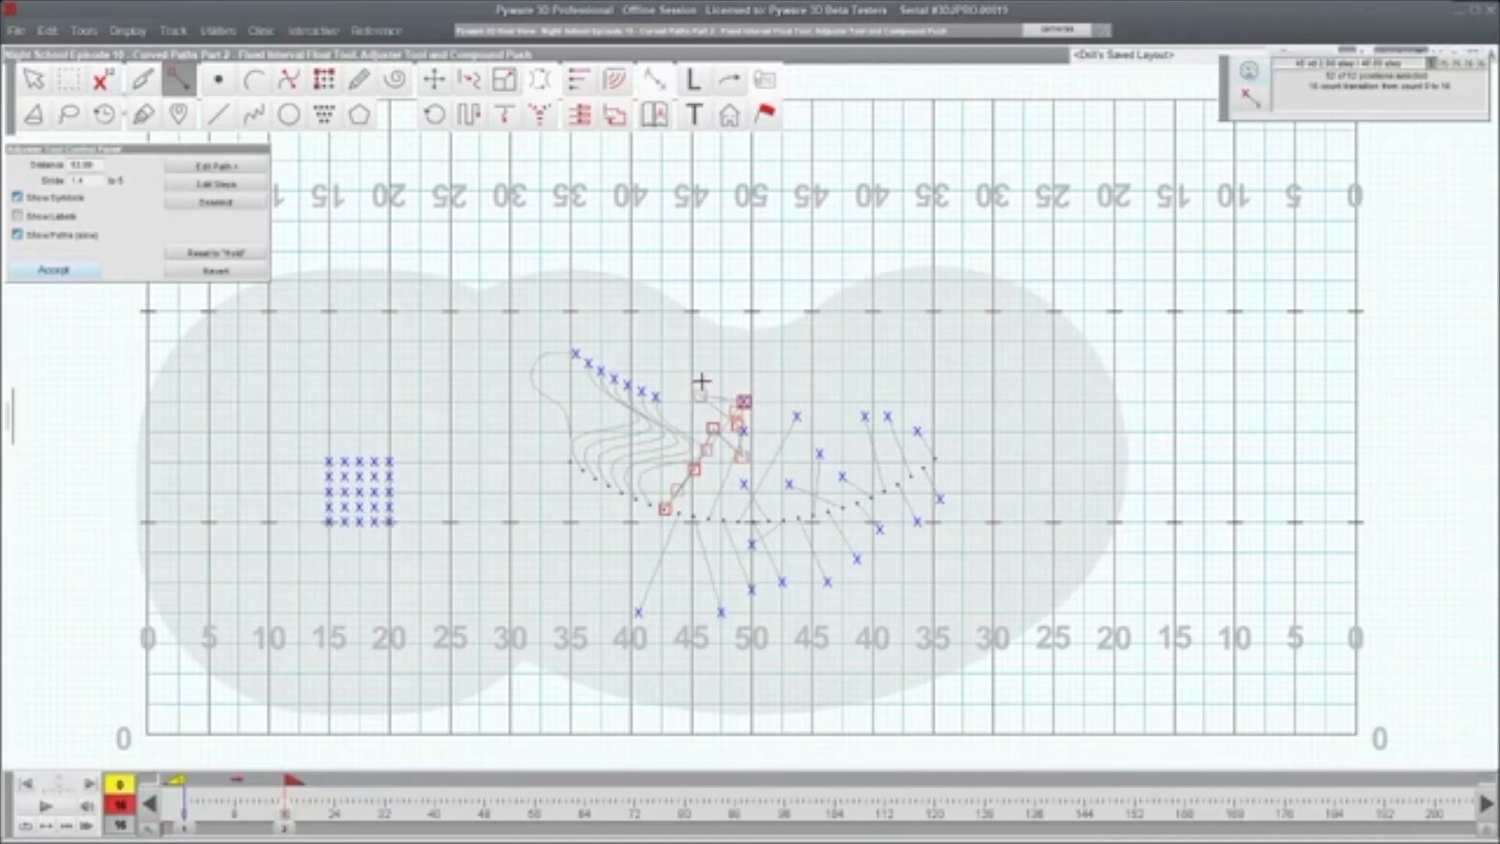
{"action": "left_click", "coordinate": [712, 426]}
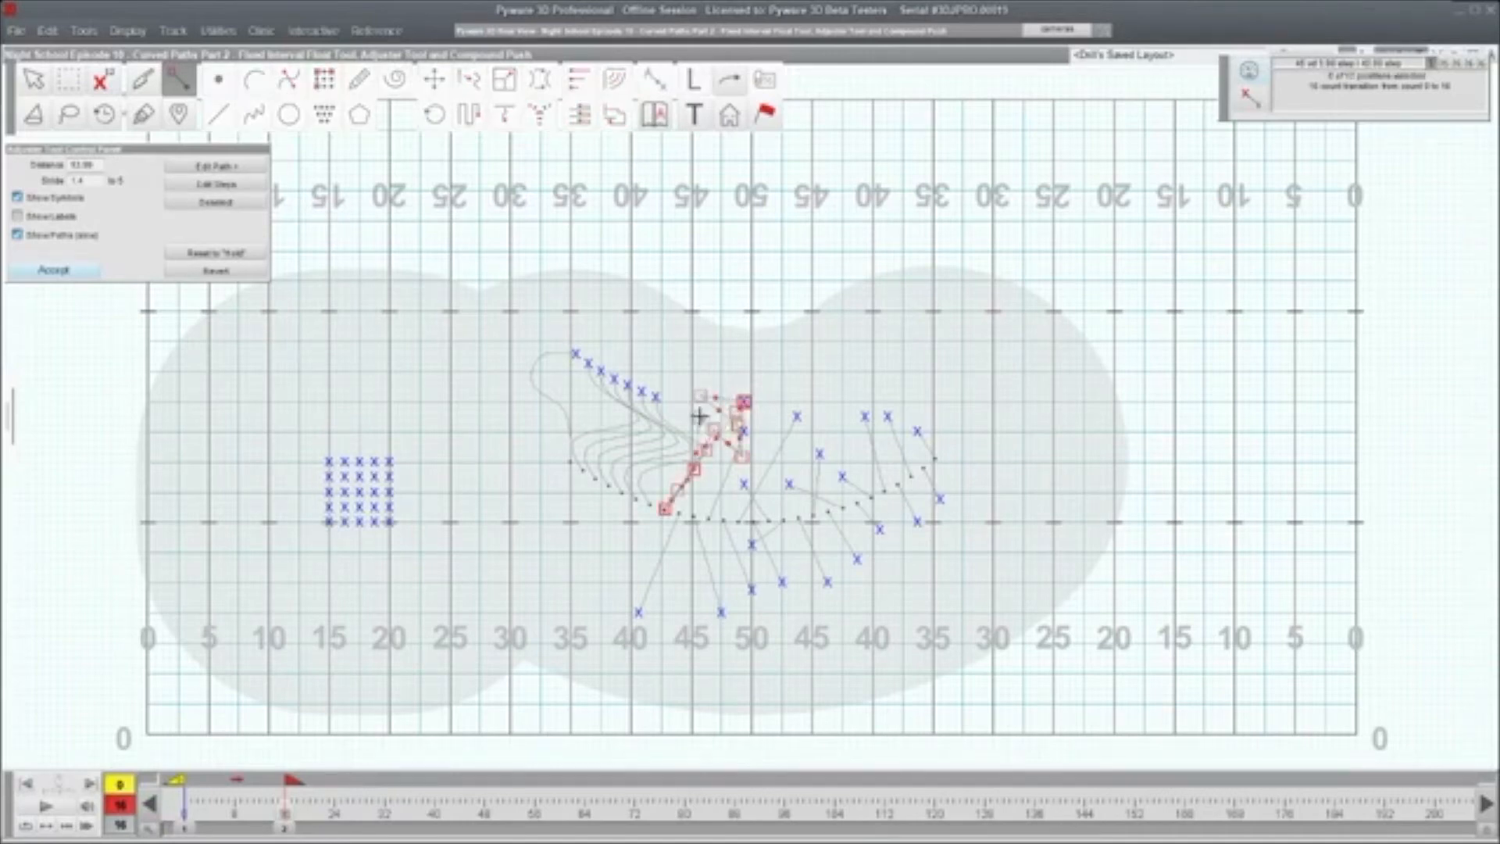
{"action": "key", "text": "Escape"}
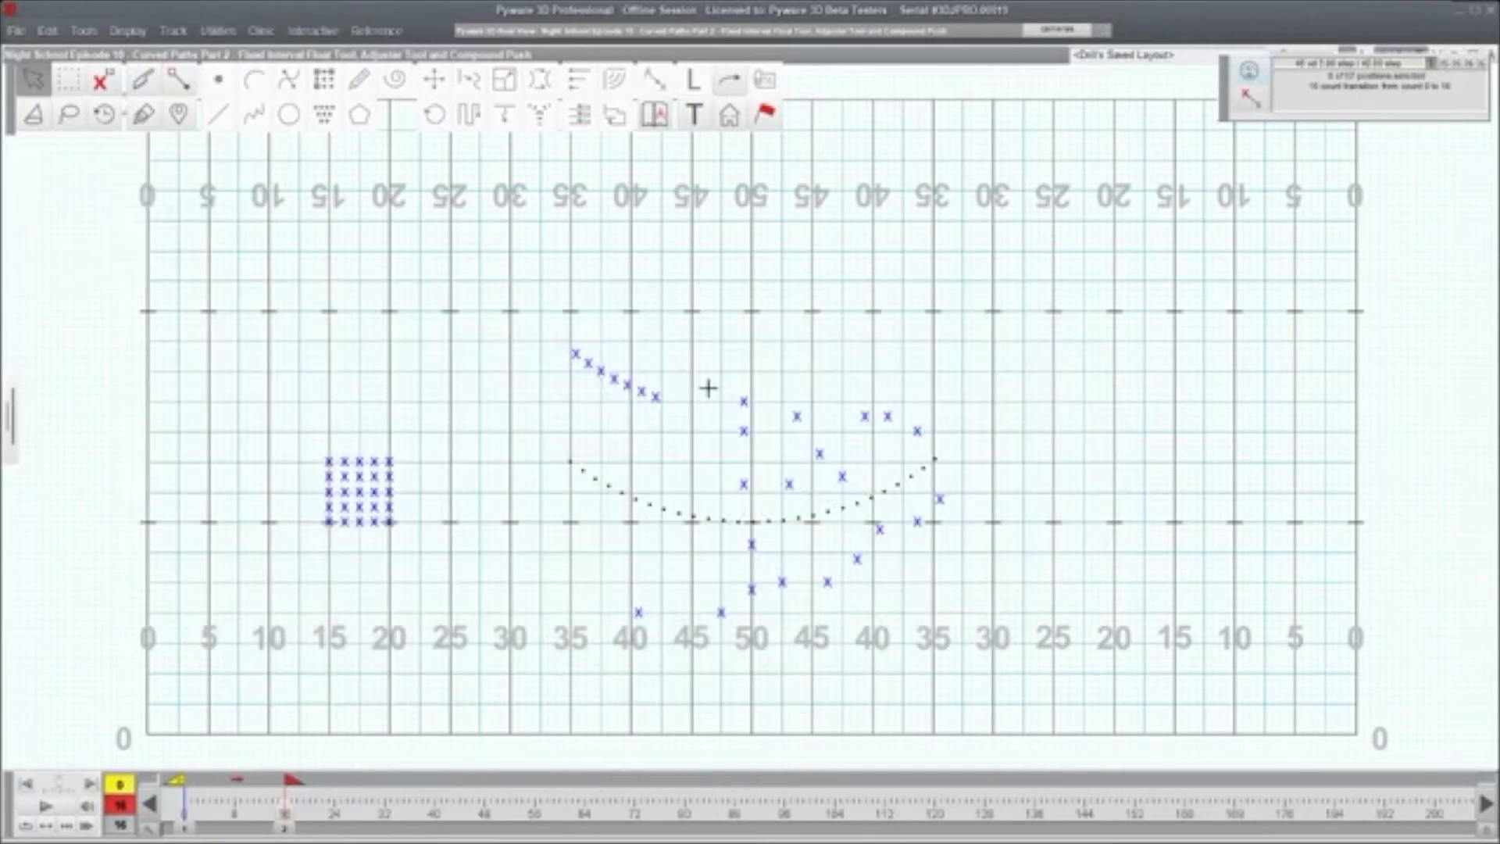
{"action": "left_click_drag", "start_coordinate": [737, 381], "coordinate": [756, 408]}
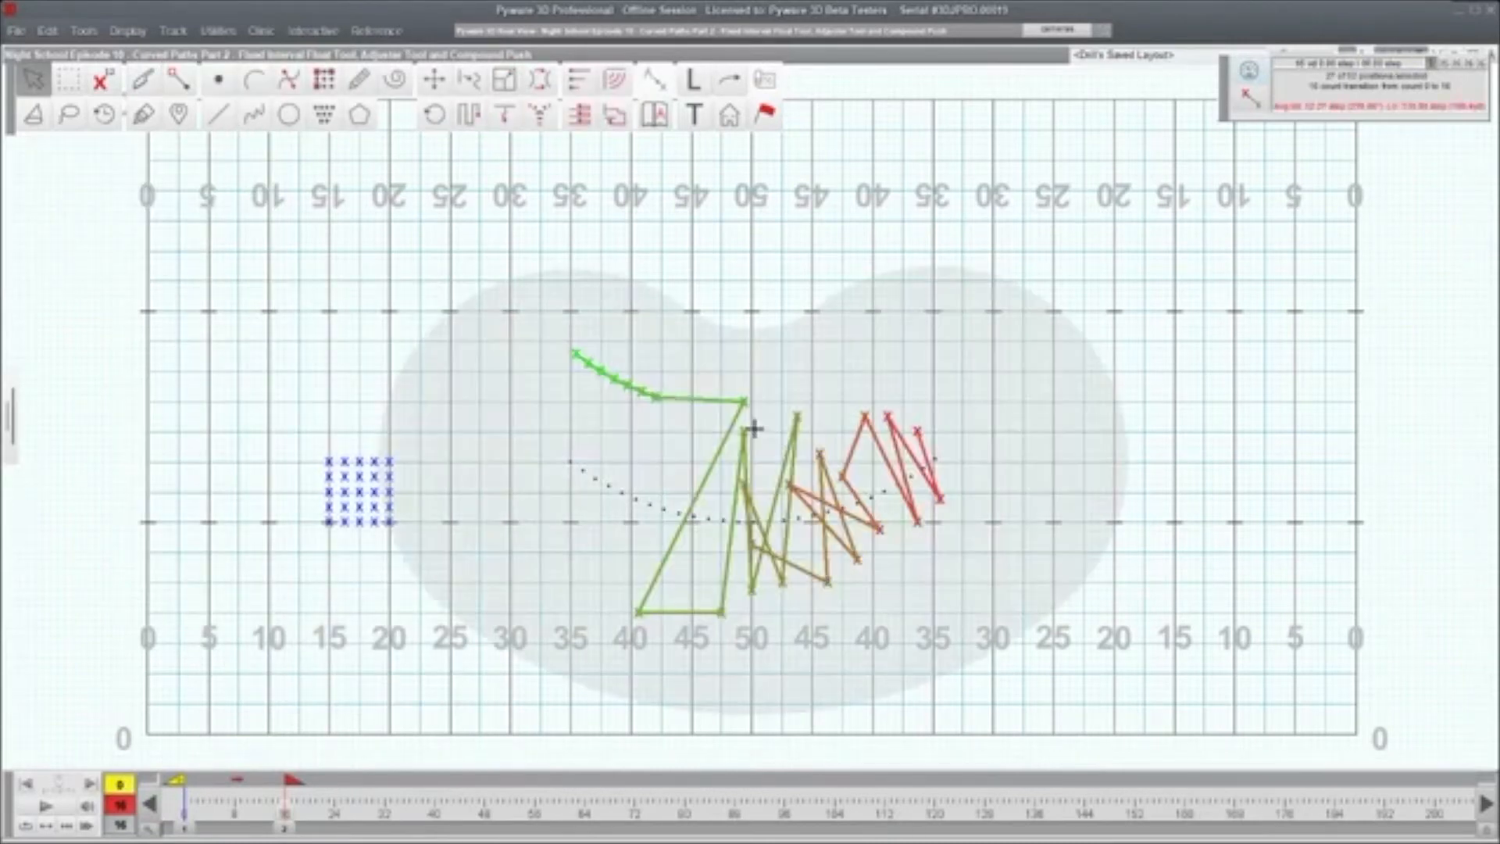
{"action": "left_click", "coordinate": [385, 357]}
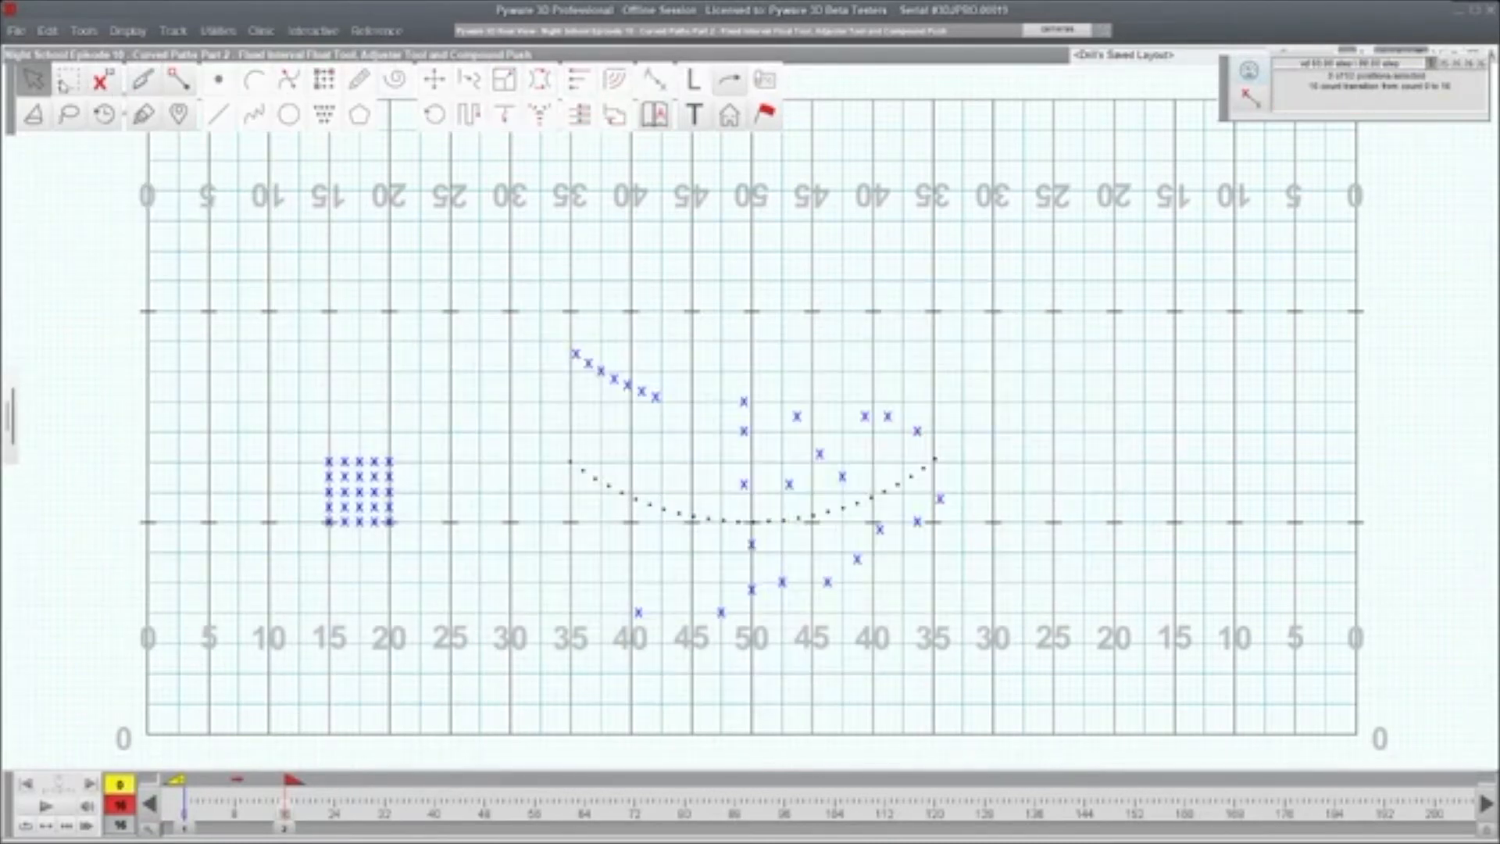
- Select only the scattered position near the front 40-yard number and move it to the front 35-yard number with the Adjuster
{"action": "left_click", "coordinate": [67, 80]}
{"action": "left_click_drag", "start_coordinate": [610, 595], "coordinate": [653, 636]}
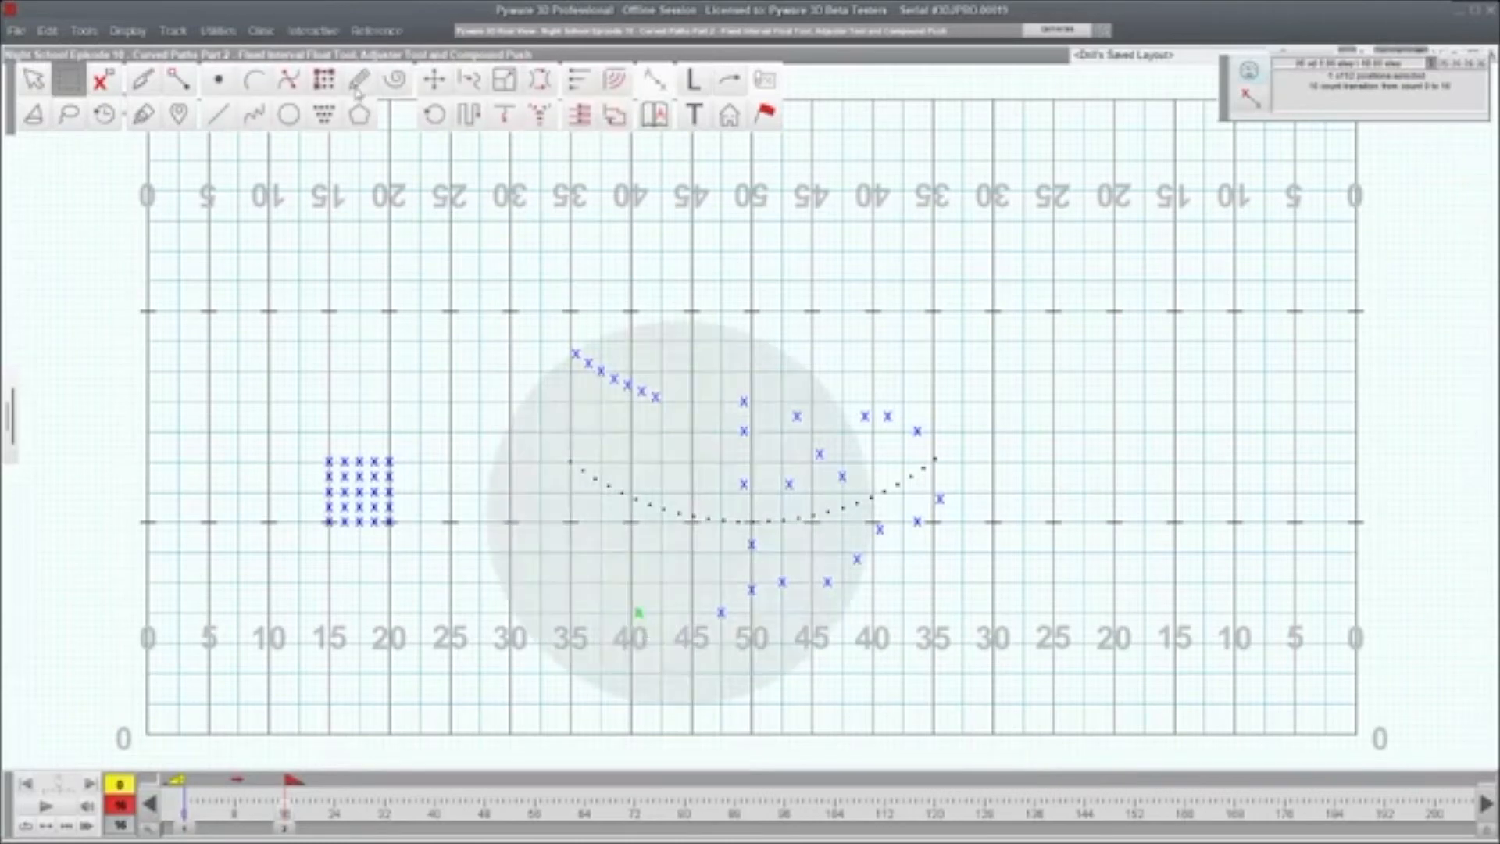
{"action": "left_click", "coordinate": [184, 89]}
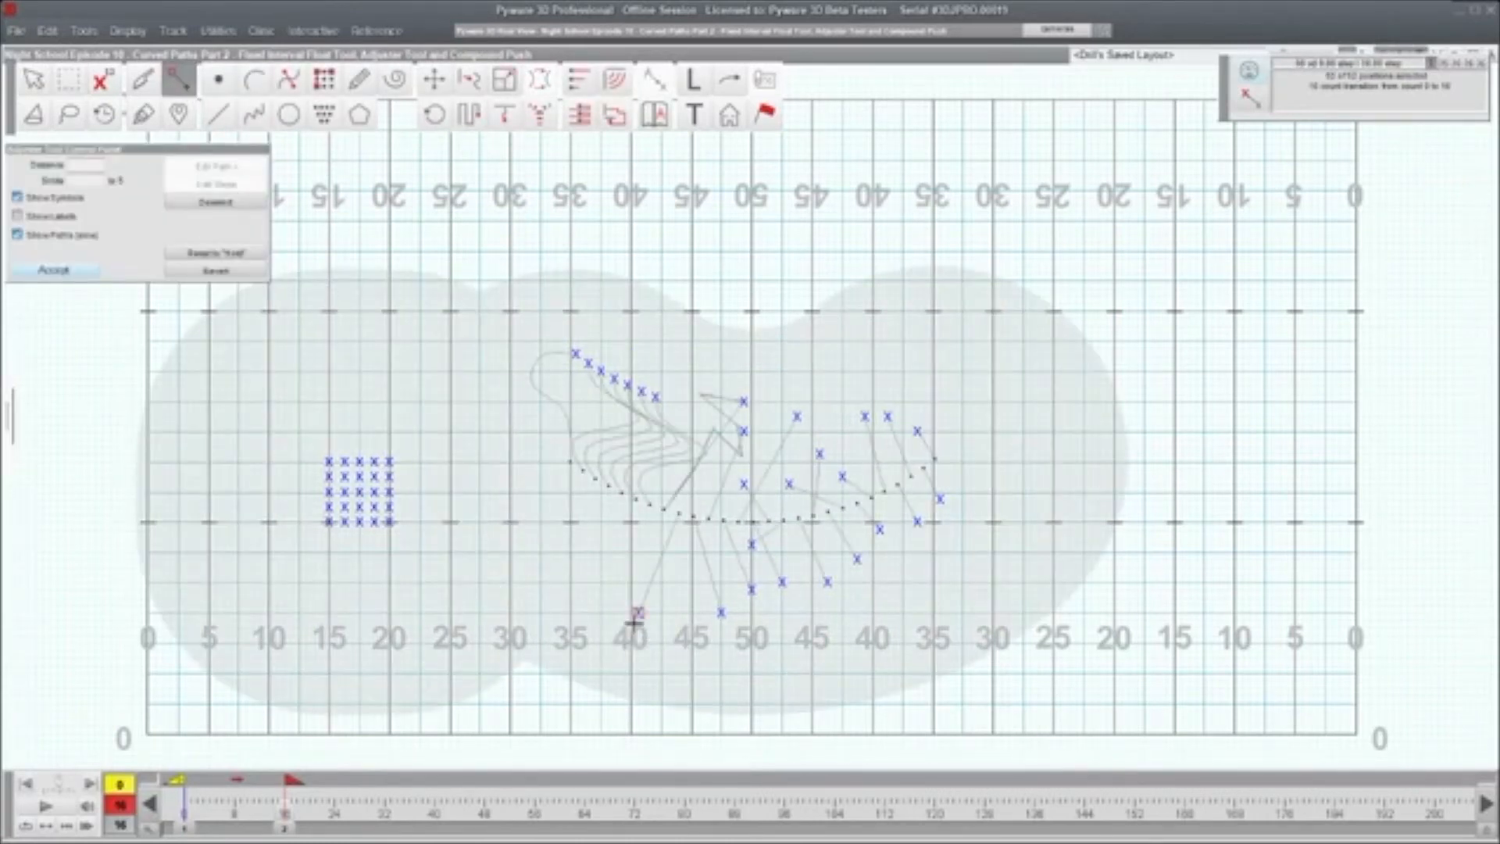
{"action": "left_click", "coordinate": [640, 611]}
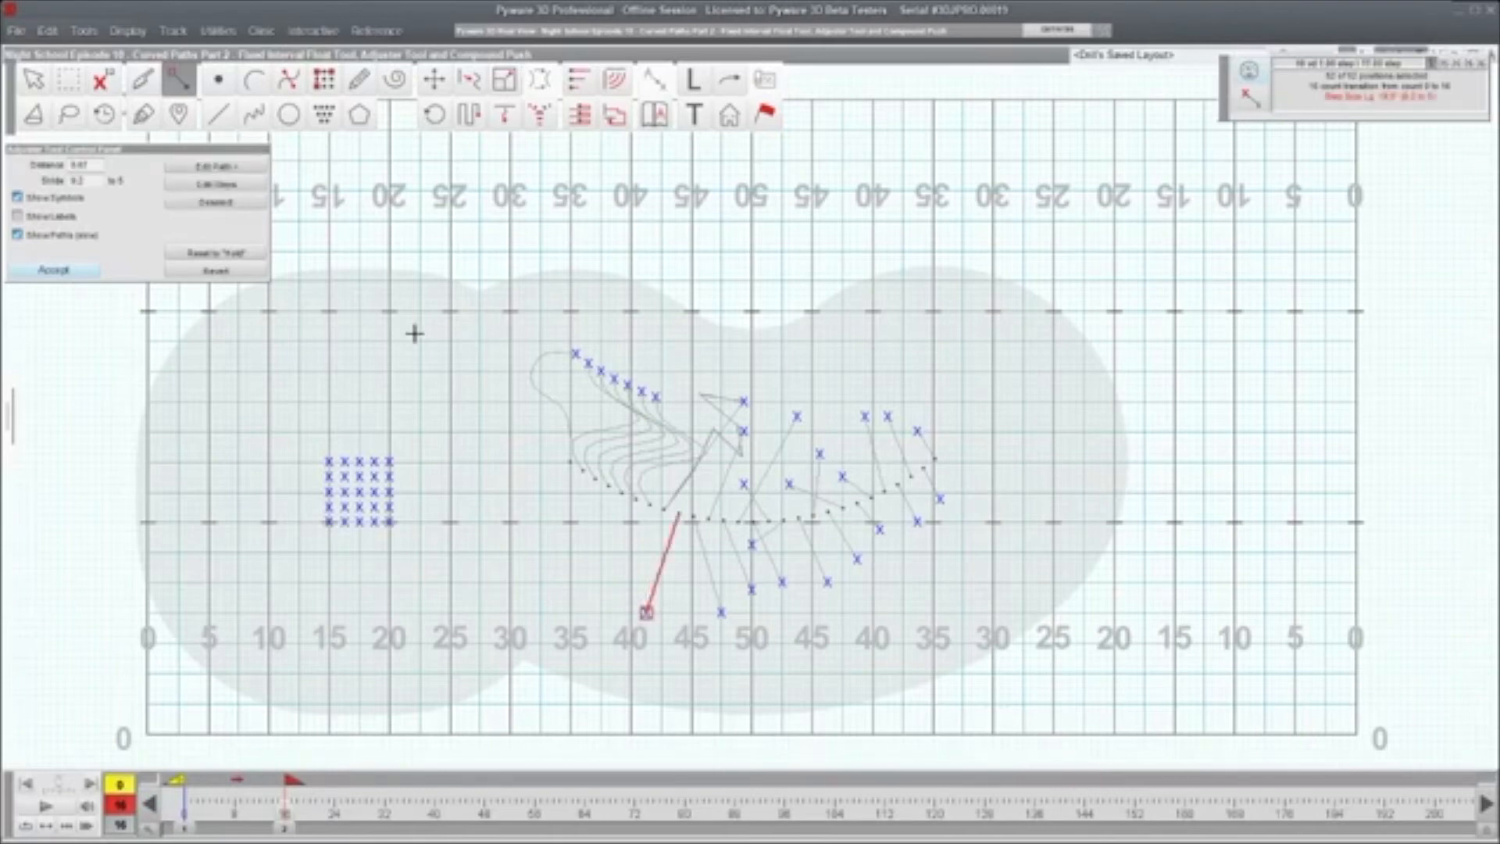
{"action": "left_click", "coordinate": [240, 182]}
{"action": "left_click_drag", "start_coordinate": [649, 617], "coordinate": [571, 633]}
- Edit that position's individual steps into a zigzag along its whole path, accept the changes, and play the animation
{"action": "left_click", "coordinate": [223, 185]}
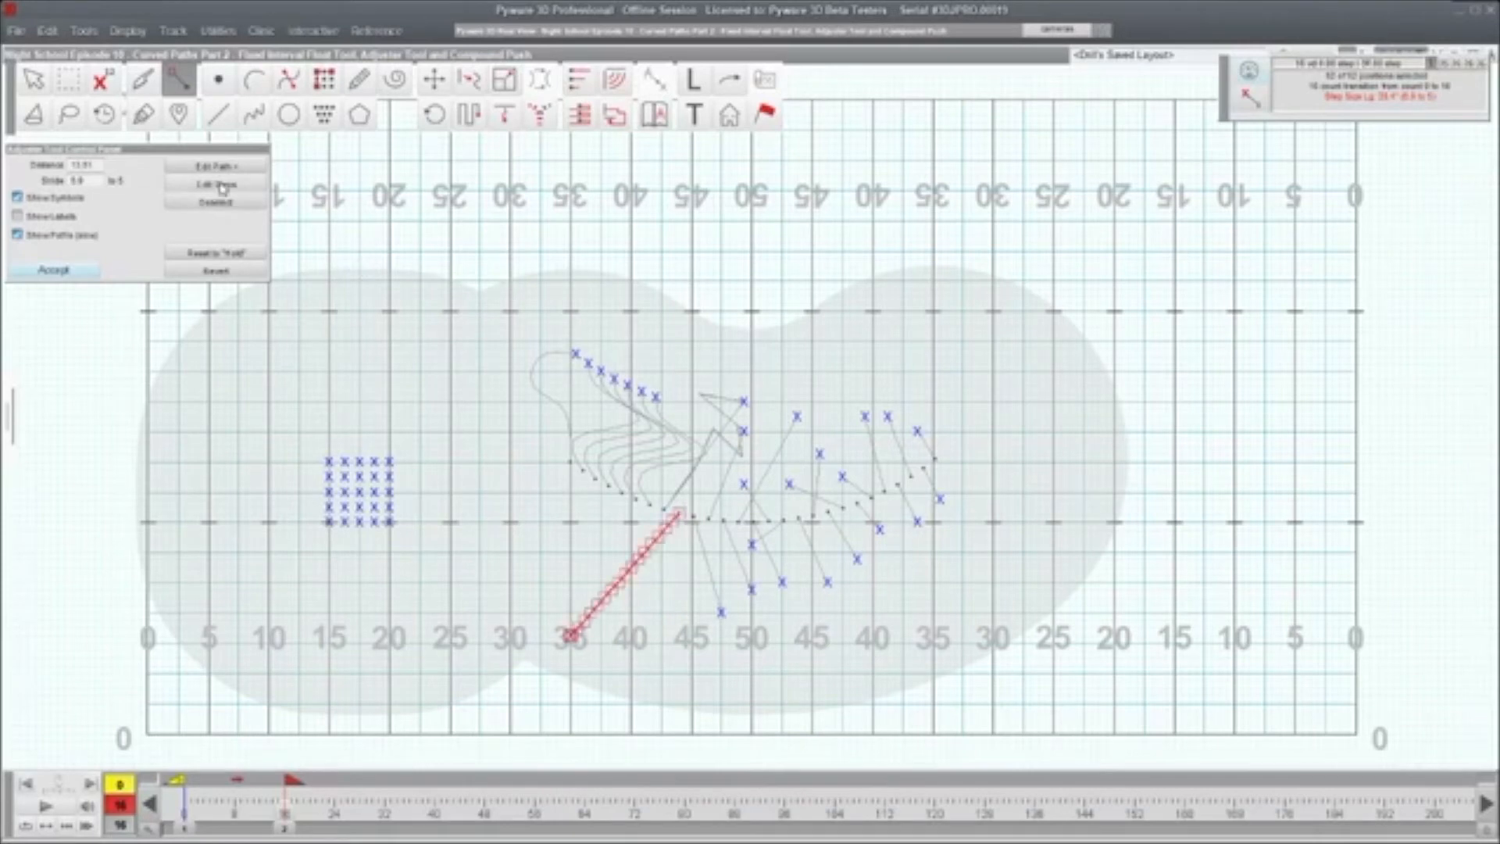
{"action": "mouse_move", "coordinate": [591, 614]}
{"action": "left_mouse_down"}
{"action": "mouse_move", "coordinate": [600, 627]}
{"action": "mouse_move", "coordinate": [578, 583]}
{"action": "mouse_move", "coordinate": [617, 611]}
{"action": "mouse_move", "coordinate": [592, 569]}
{"action": "left_mouse_up"}
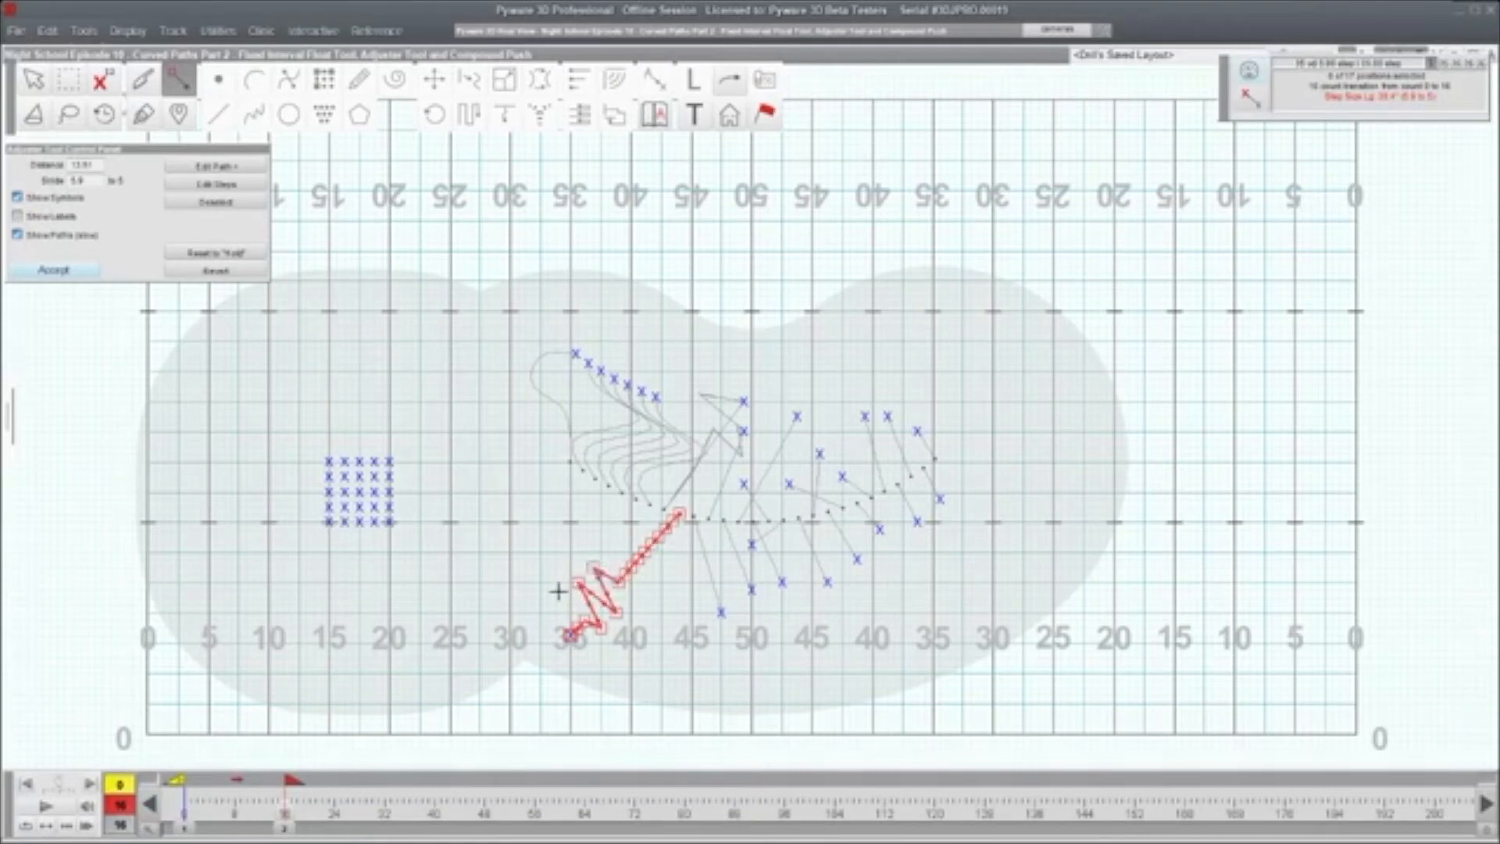
{"action": "mouse_move", "coordinate": [669, 527]}
{"action": "left_mouse_down"}
{"action": "mouse_move", "coordinate": [683, 543]}
{"action": "mouse_move", "coordinate": [631, 517]}
{"action": "mouse_move", "coordinate": [675, 574]}
{"action": "left_mouse_up"}
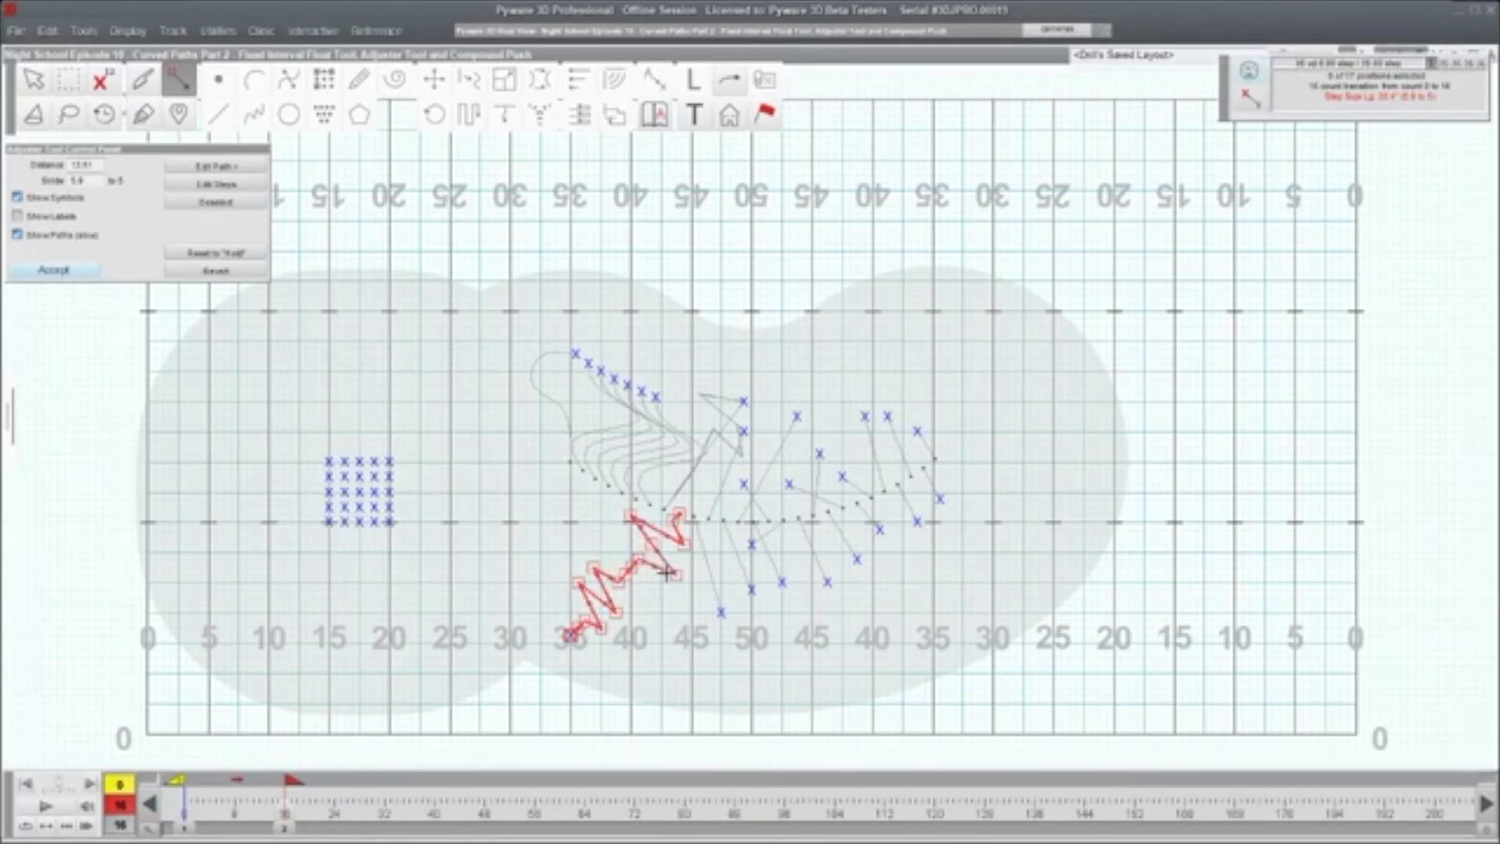
{"action": "left_click", "coordinate": [67, 807]}
{"action": "left_click_drag", "start_coordinate": [584, 620], "coordinate": [639, 563]}
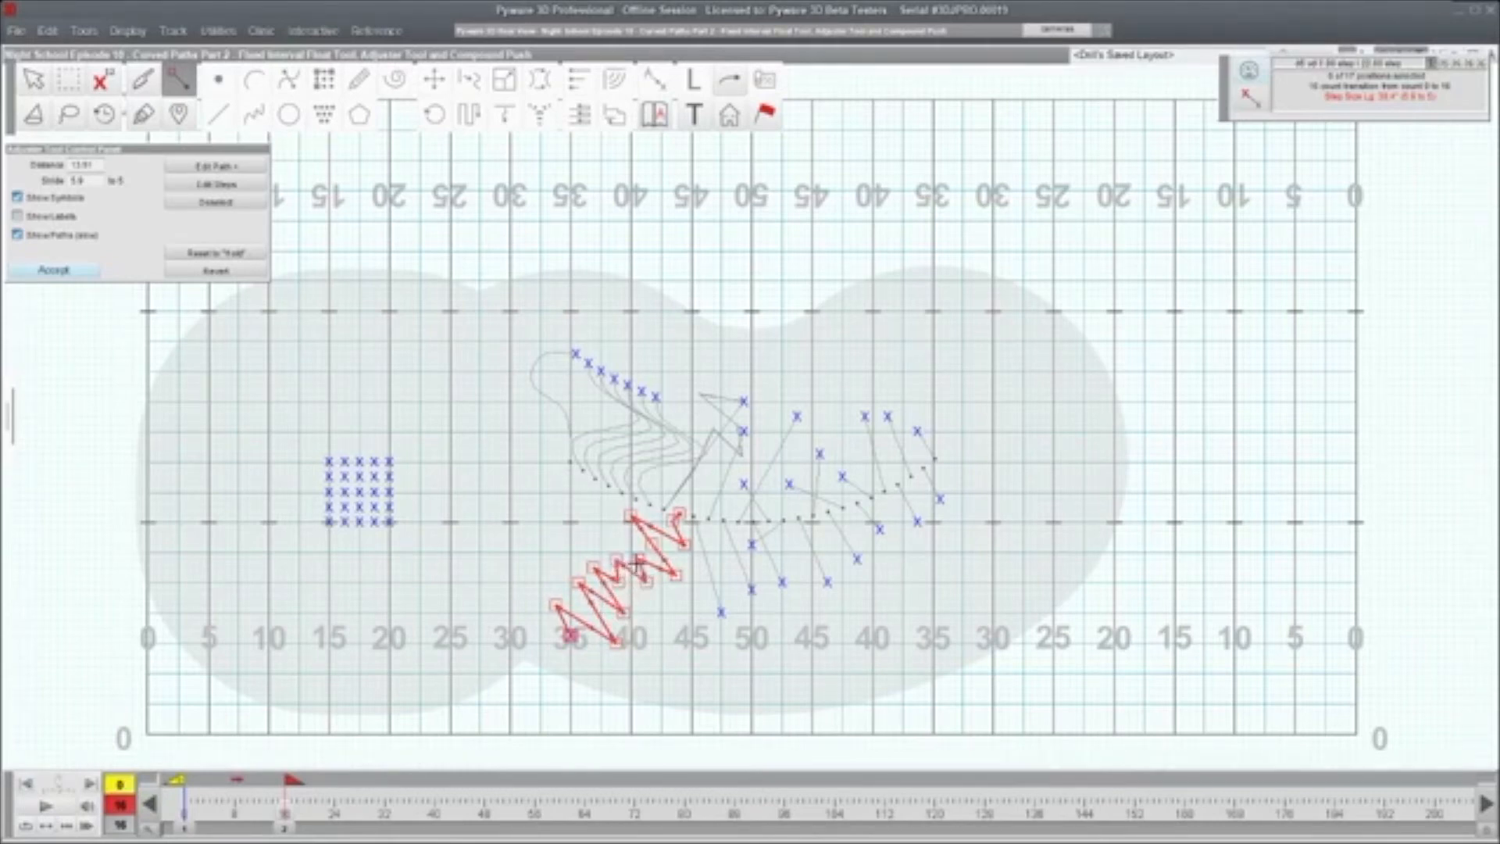
{"action": "left_click", "coordinate": [67, 805]}
{"action": "left_click", "coordinate": [73, 270]}
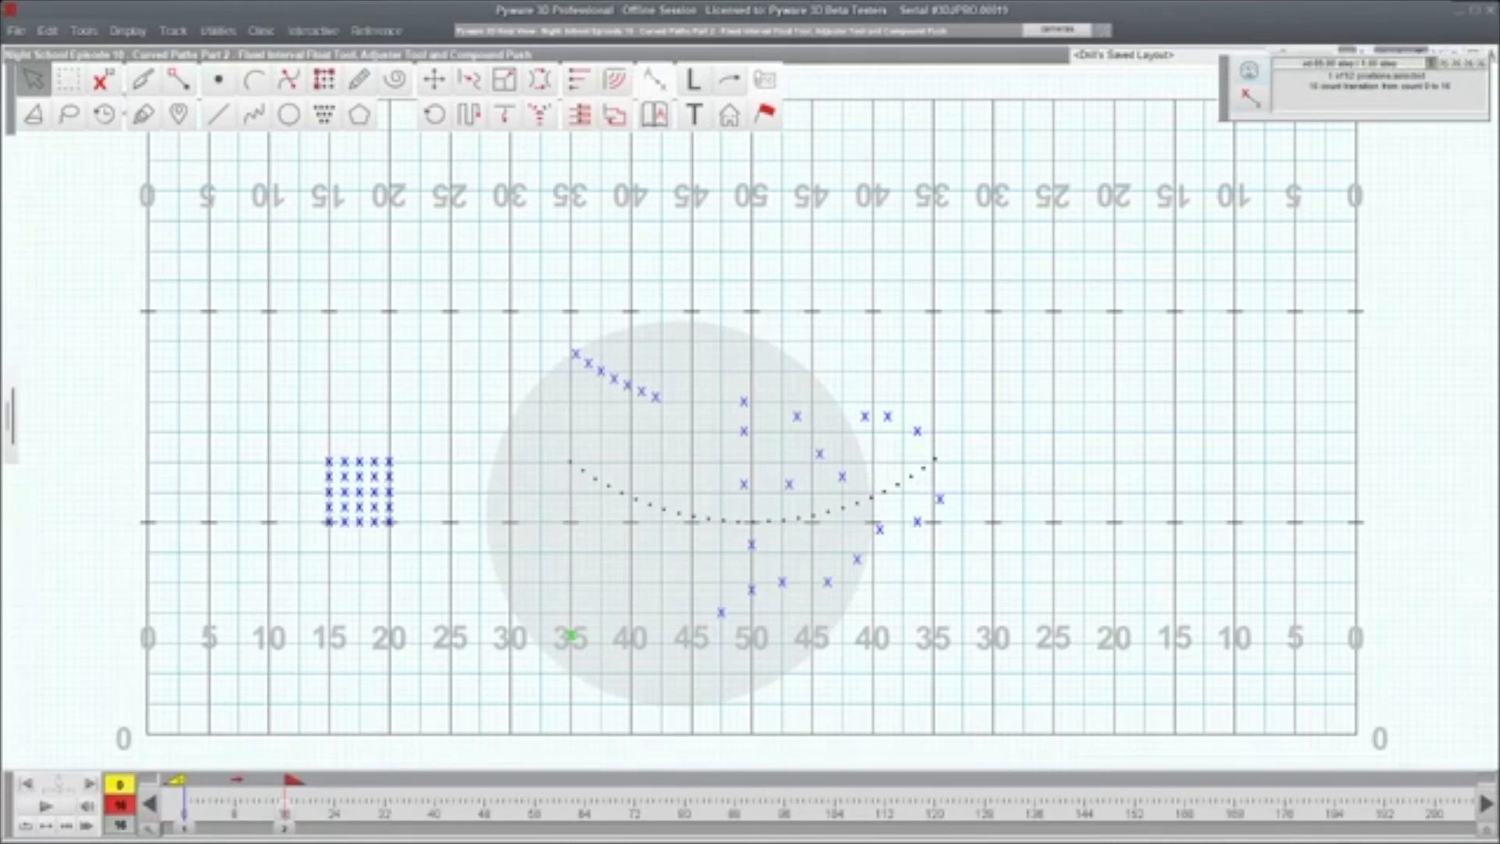
{"action": "left_click", "coordinate": [47, 805]}
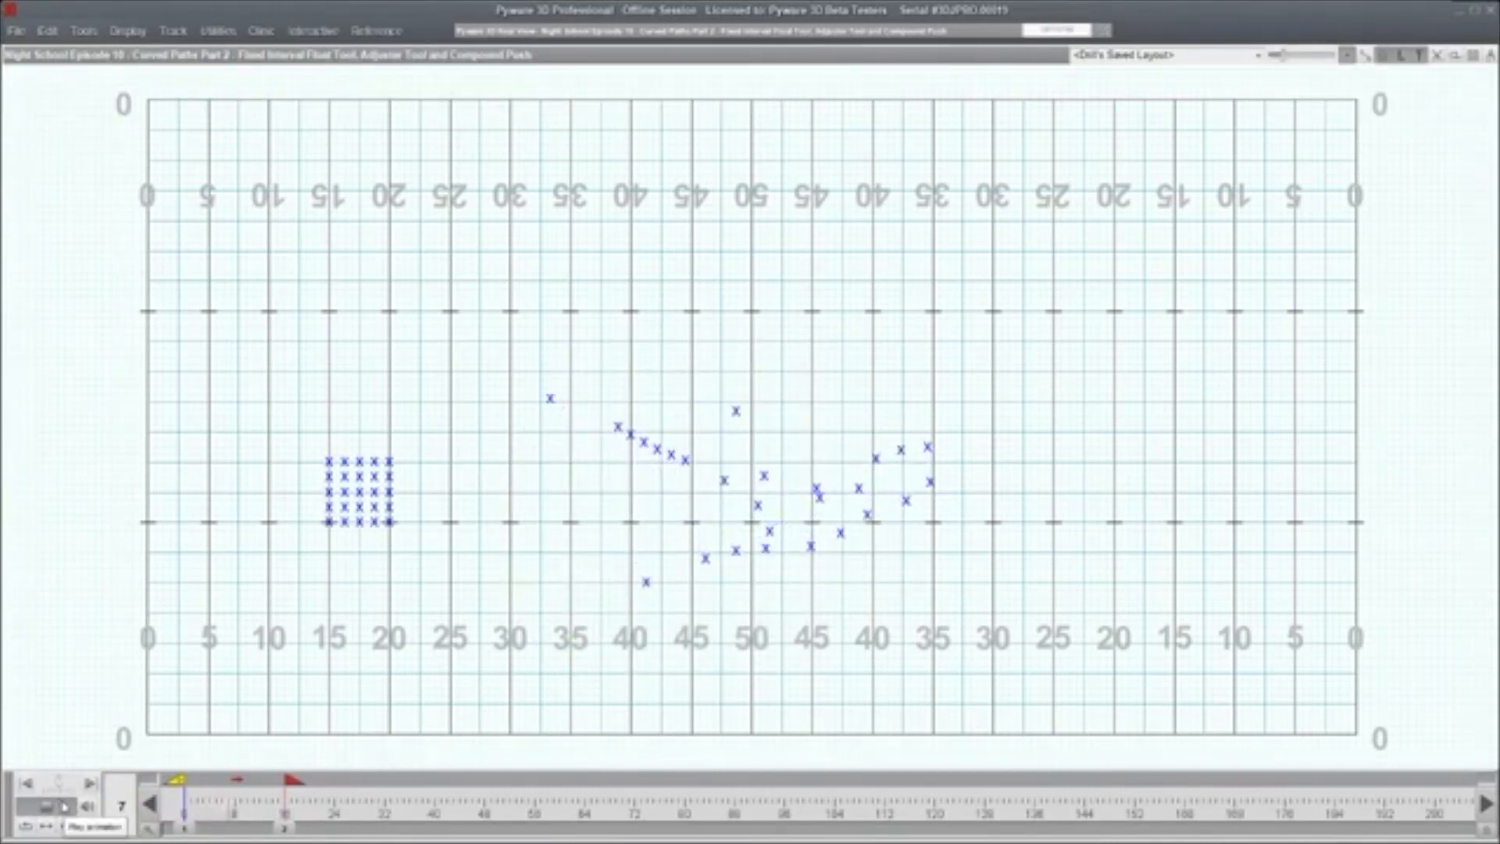
{"action": "left_click", "coordinate": [684, 549]}
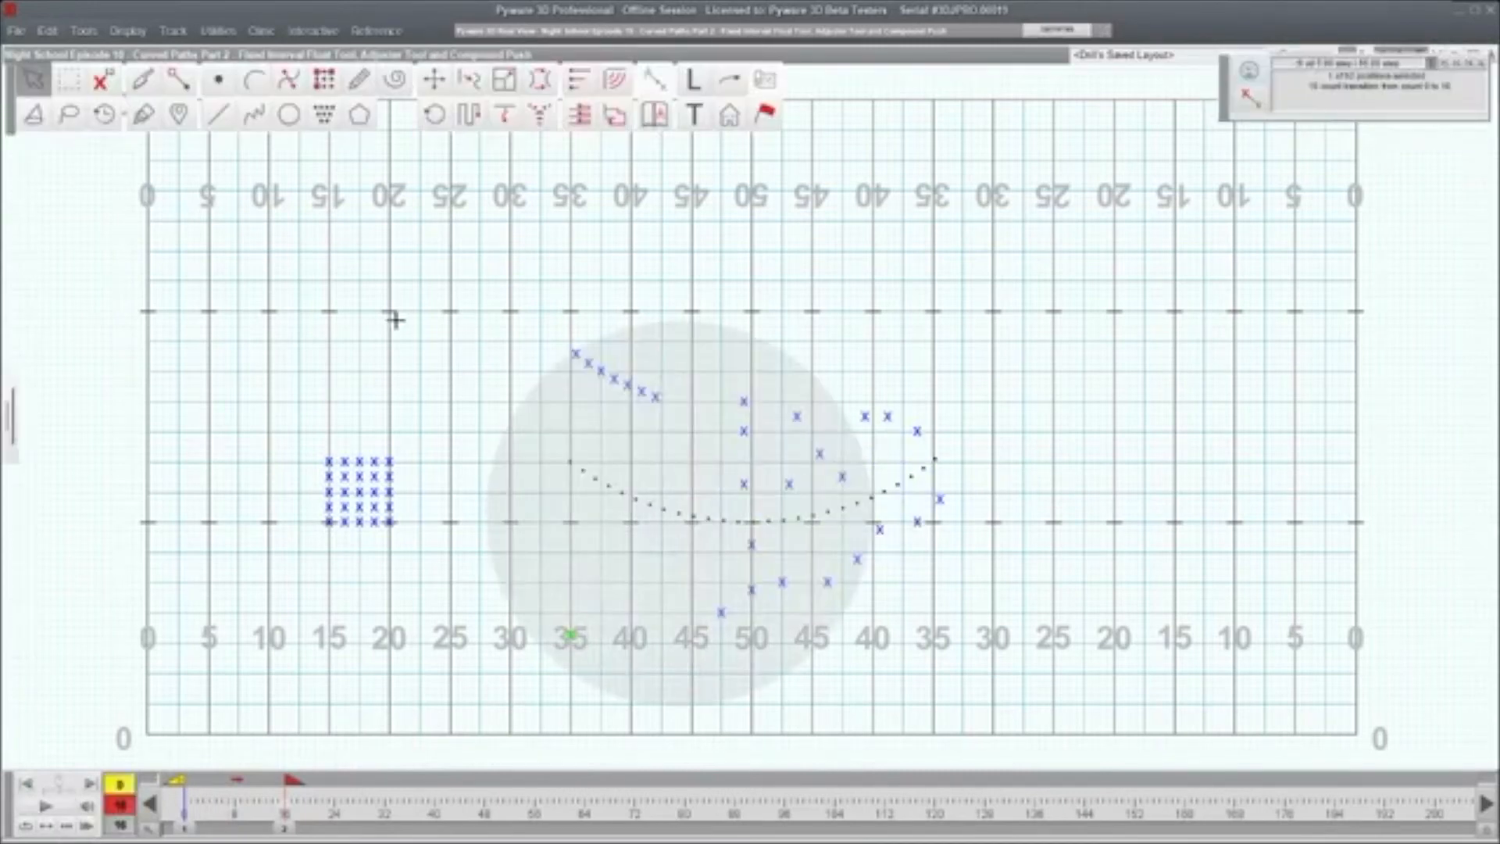
- Lasso the 35-yard-line end position of the diagonal group and display its path on the field
{"action": "left_click", "coordinate": [69, 115]}
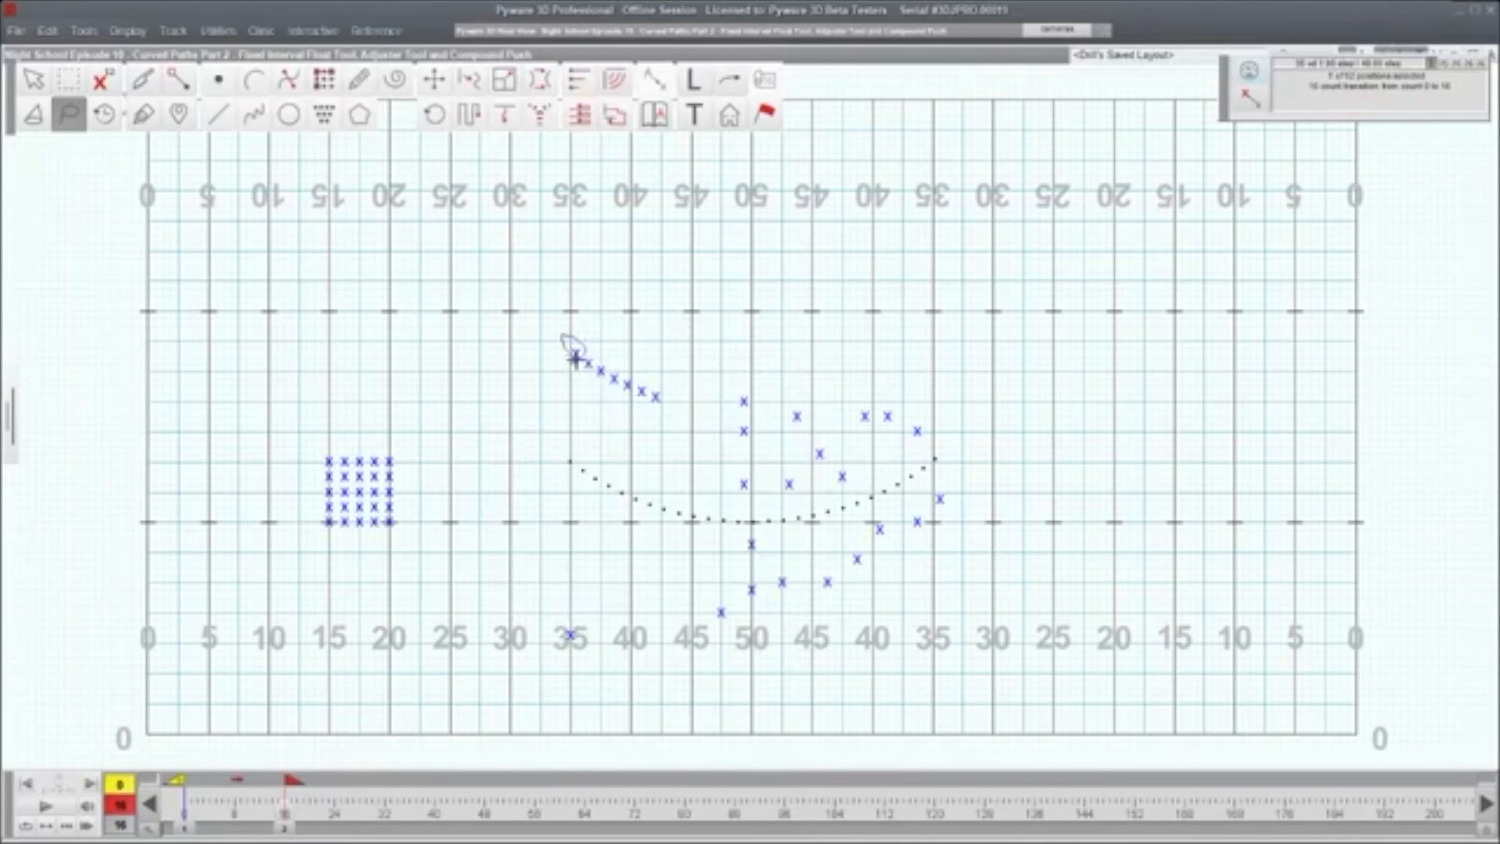
{"action": "left_click_drag", "start_coordinate": [575, 352], "coordinate": [568, 415]}
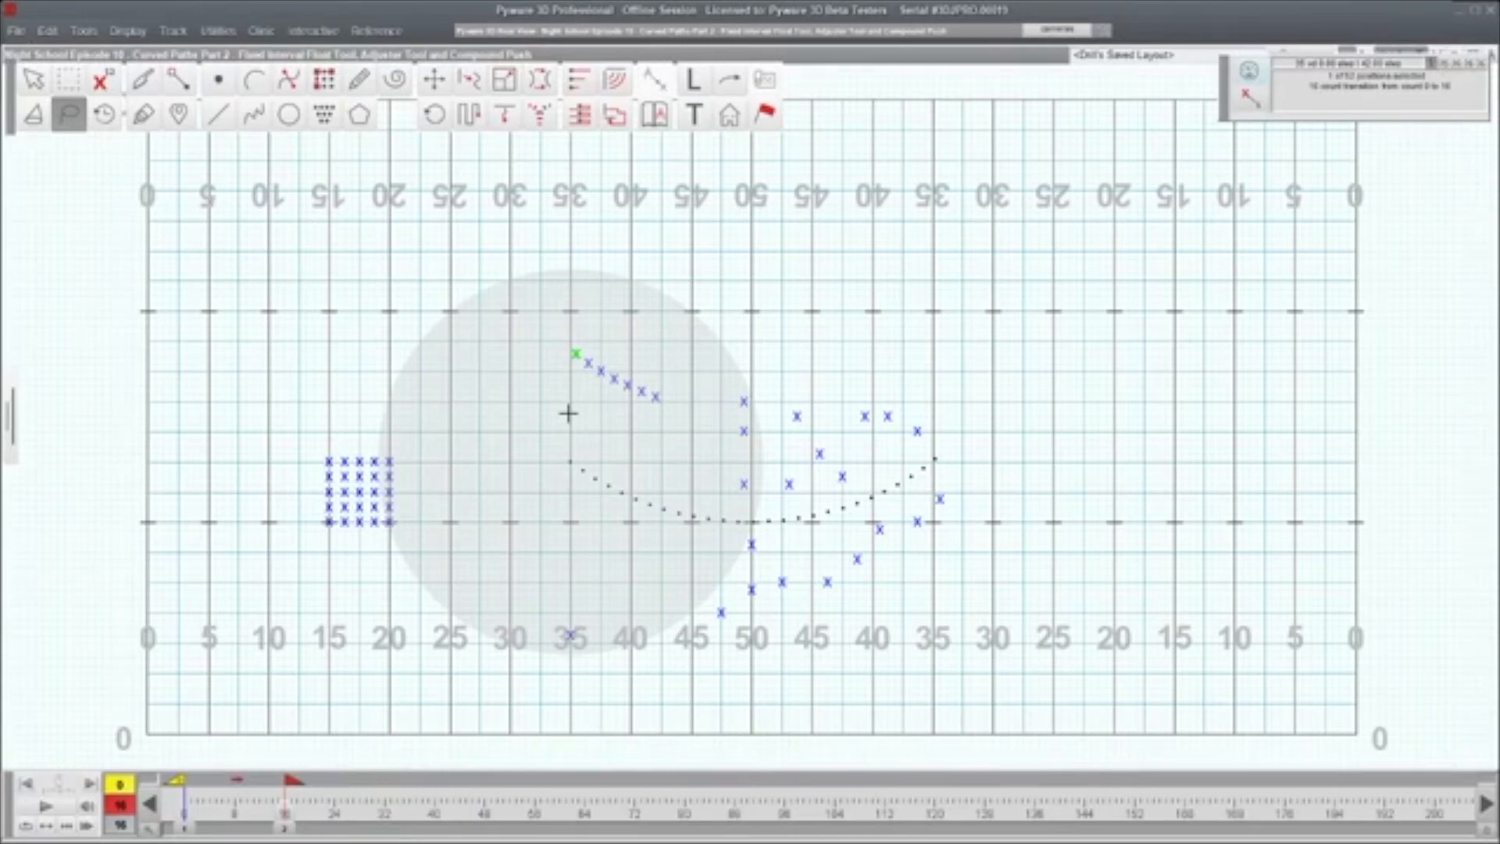
{"action": "left_click_drag", "start_coordinate": [1226, 106], "coordinate": [1220, 143]}
{"action": "left_click", "coordinate": [1363, 61]}
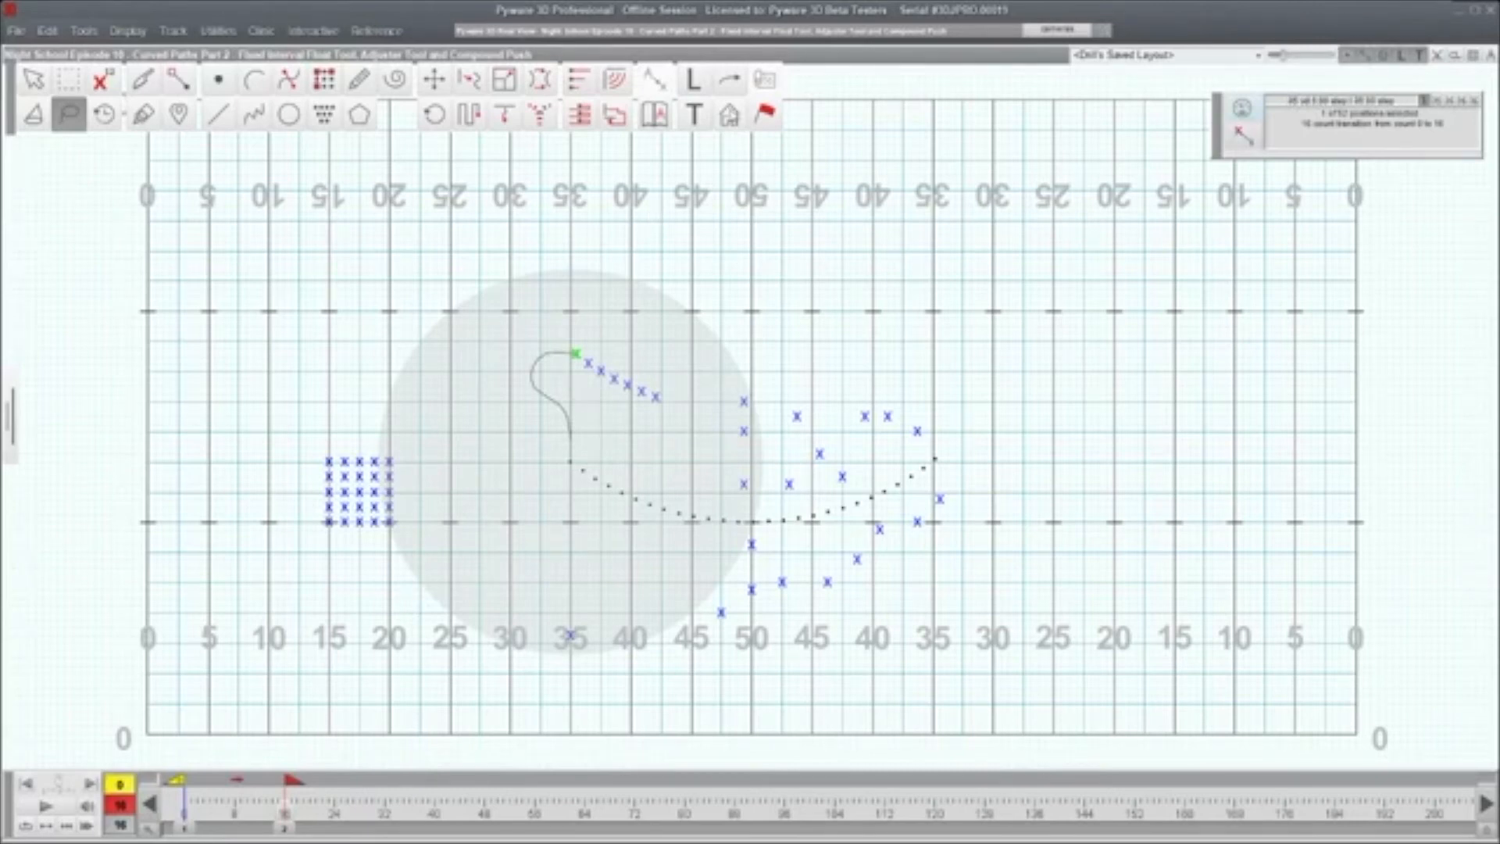
- Create an arrow from the selected position's hooked path and accept it
{"action": "left_click", "coordinate": [729, 80]}
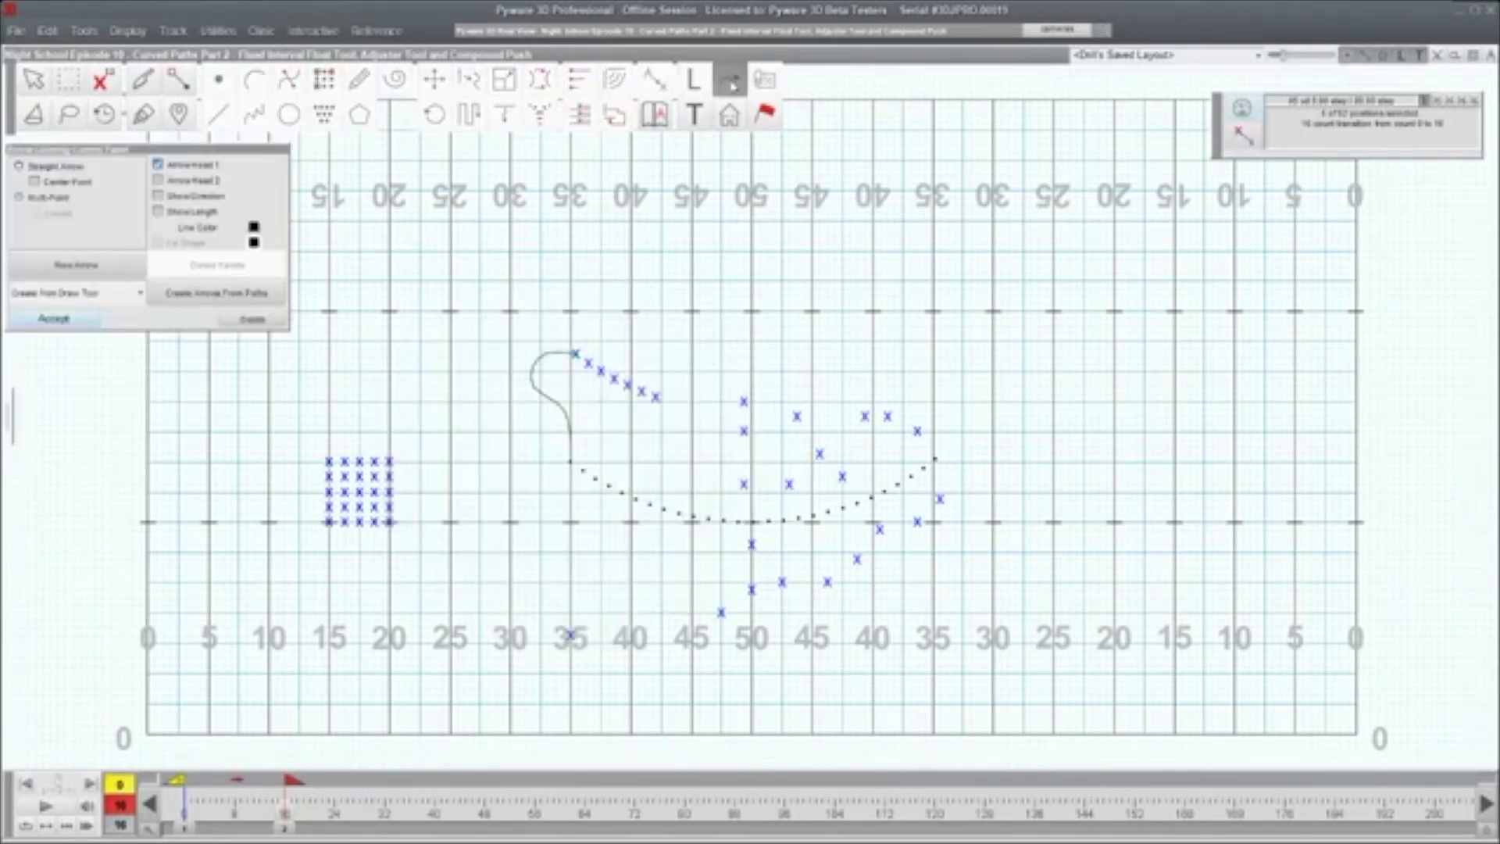
{"action": "left_click", "coordinate": [176, 301]}
{"action": "left_click", "coordinate": [89, 321]}
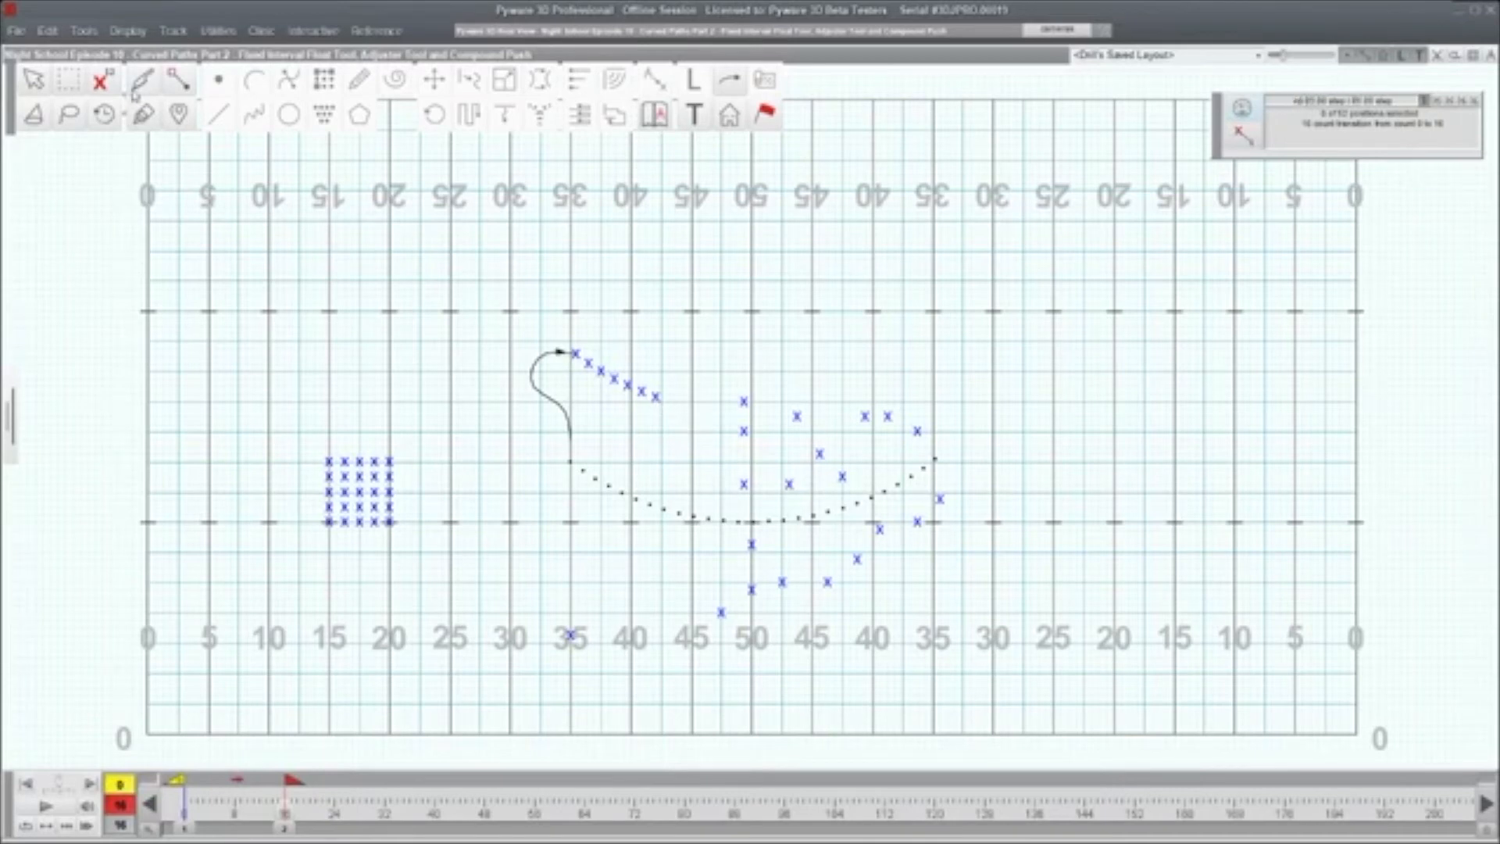
- Lasso the diagonal group's end position nearest midfield, create an arrow from its curved path, and accept it
{"action": "left_click", "coordinate": [74, 114]}
{"action": "left_click", "coordinate": [655, 410]}
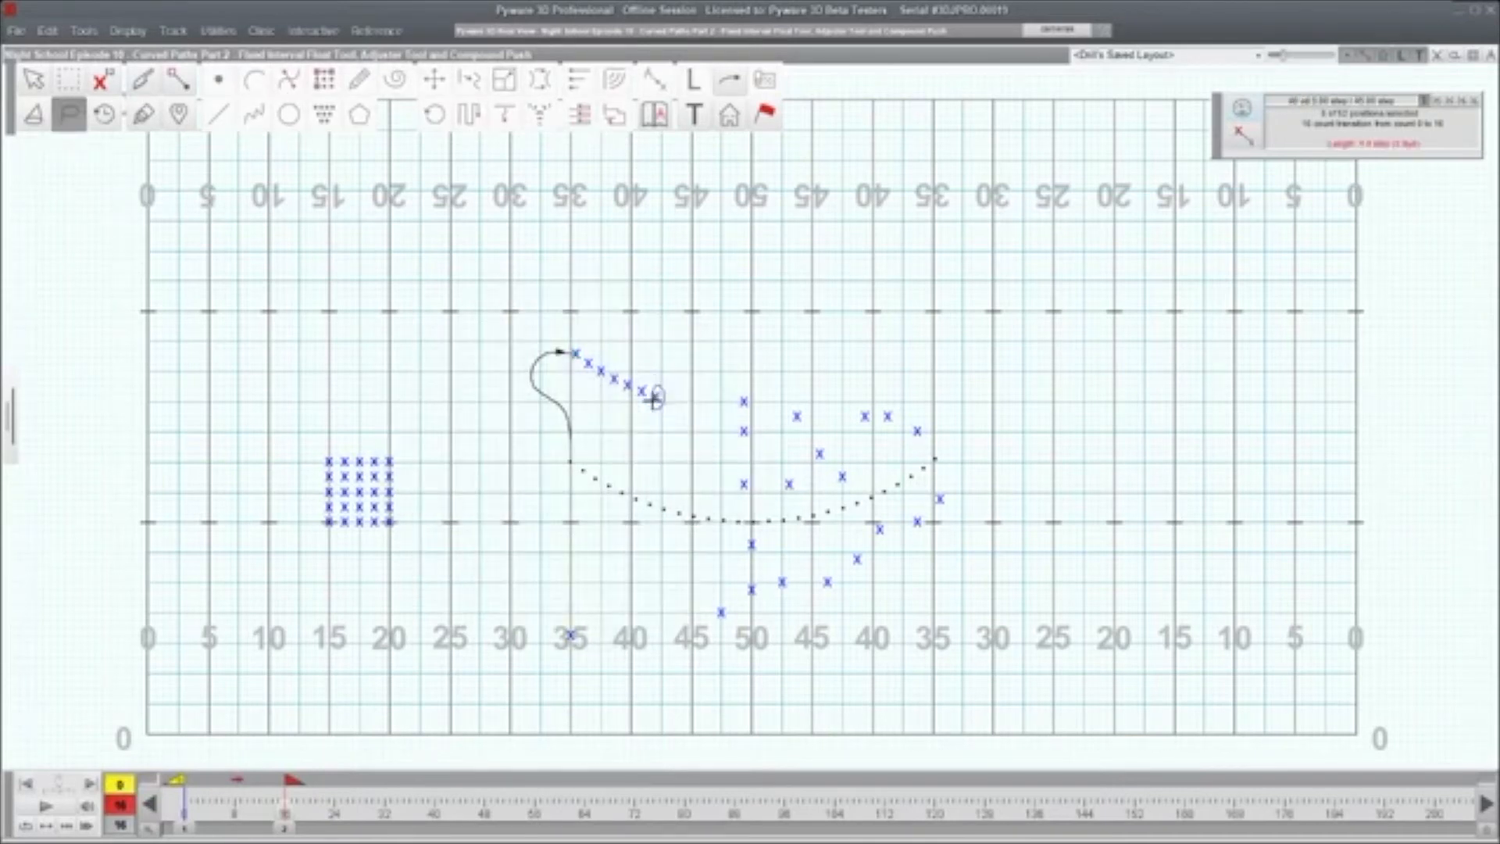
{"action": "left_click", "coordinate": [657, 398]}
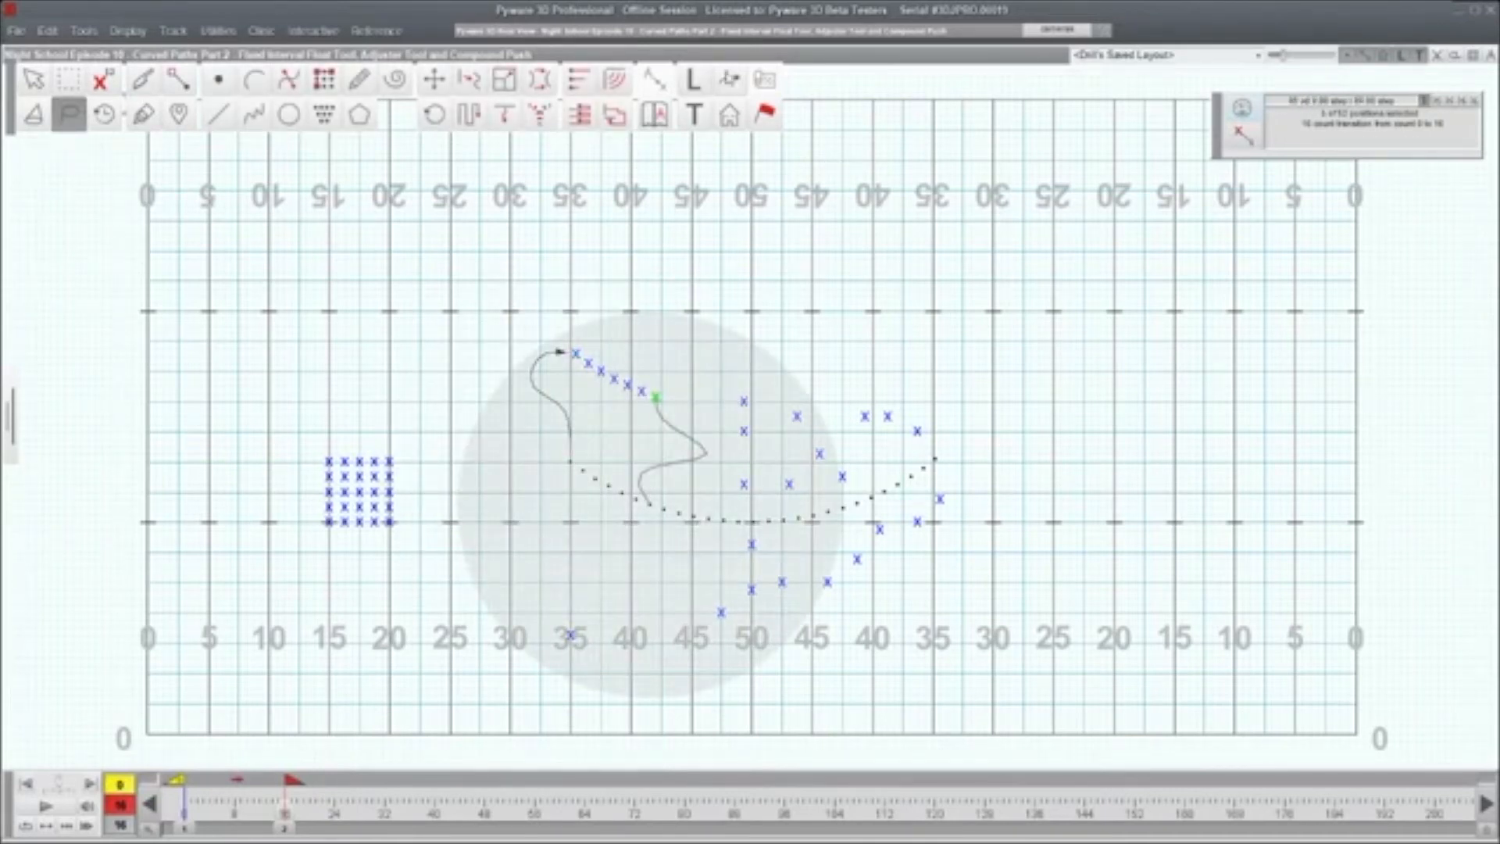
{"action": "left_click", "coordinate": [730, 79]}
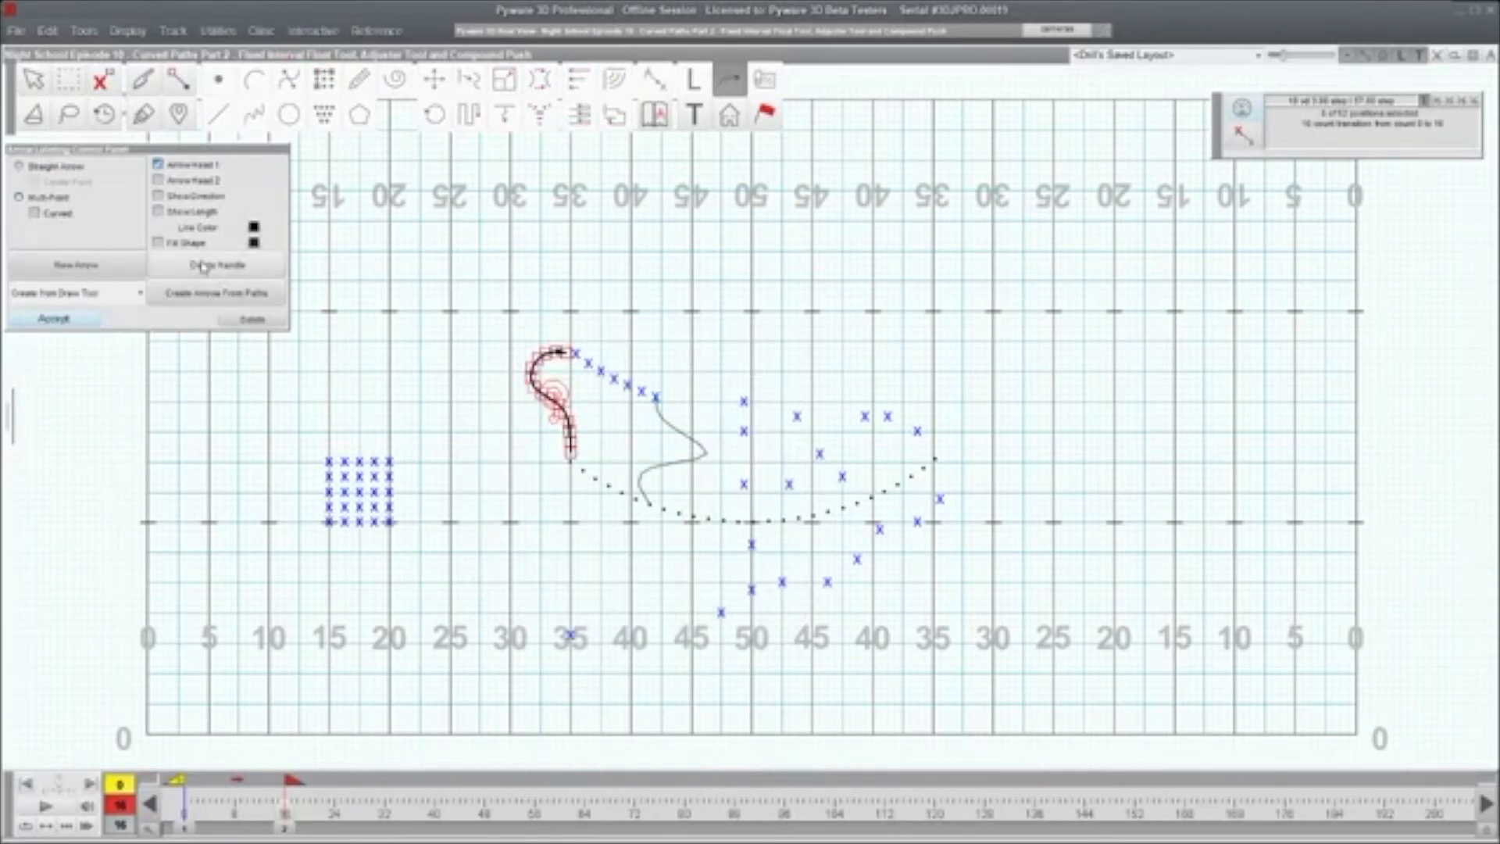
{"action": "left_click", "coordinate": [207, 296]}
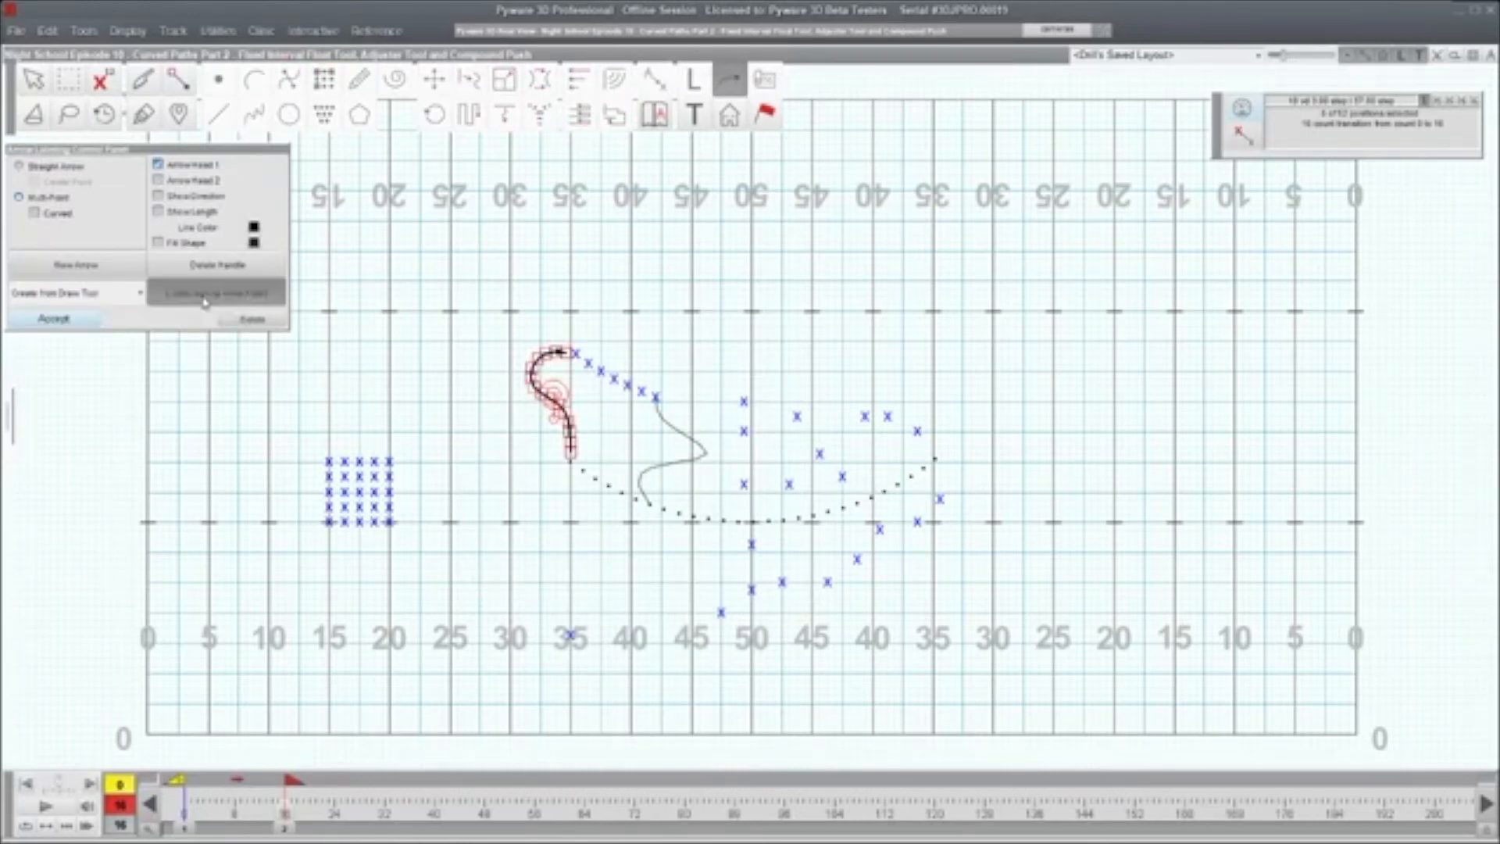
{"action": "left_click", "coordinate": [82, 319]}
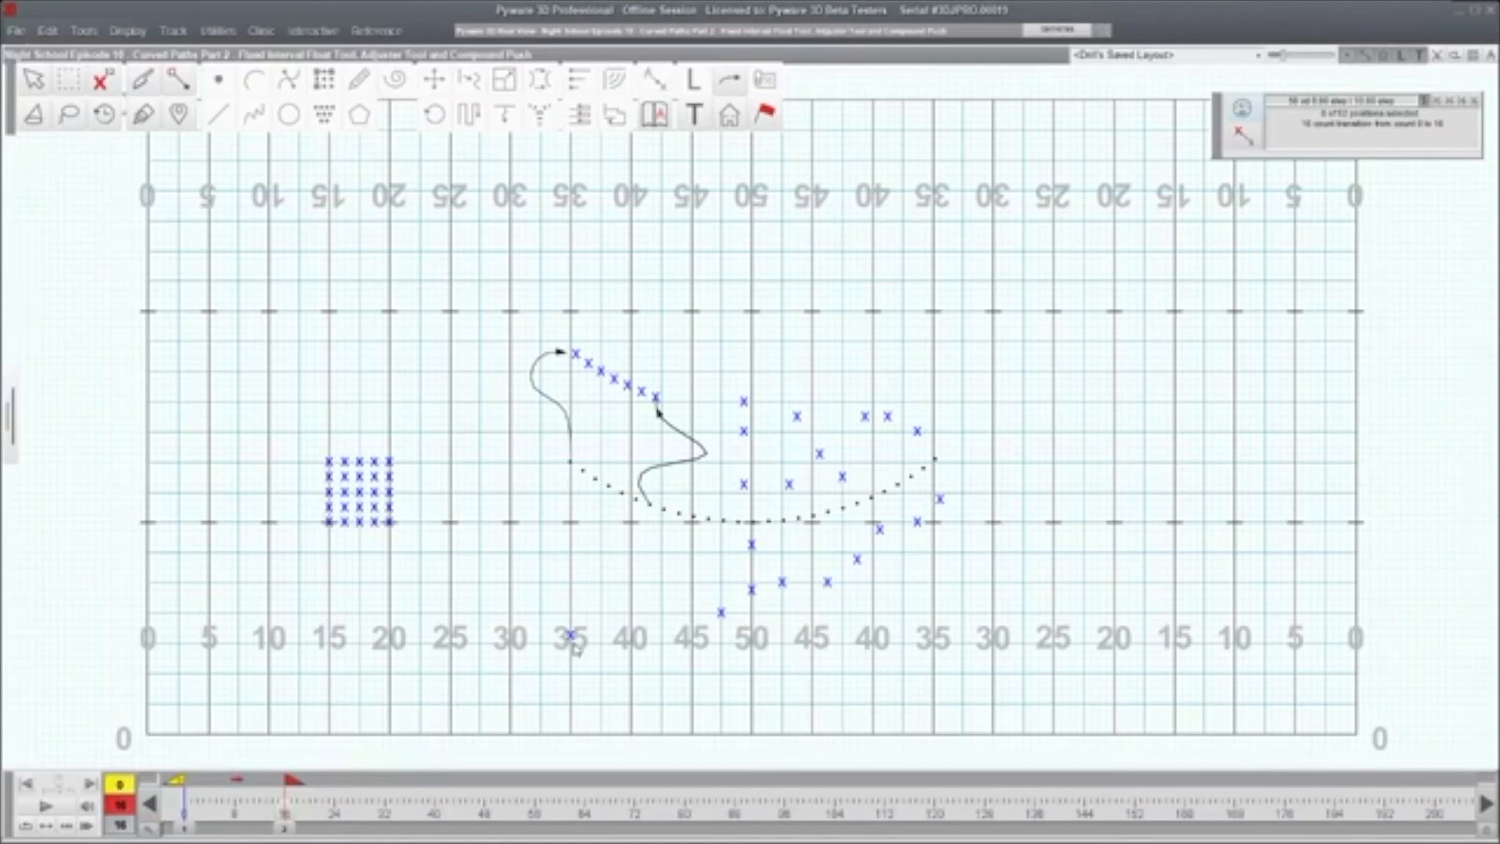
- Lasso the position at the front 35-yard number, create an arrow from its zigzag path, and accept it
{"action": "left_click", "coordinate": [69, 119]}
{"action": "left_click_drag", "start_coordinate": [591, 613], "coordinate": [574, 654]}
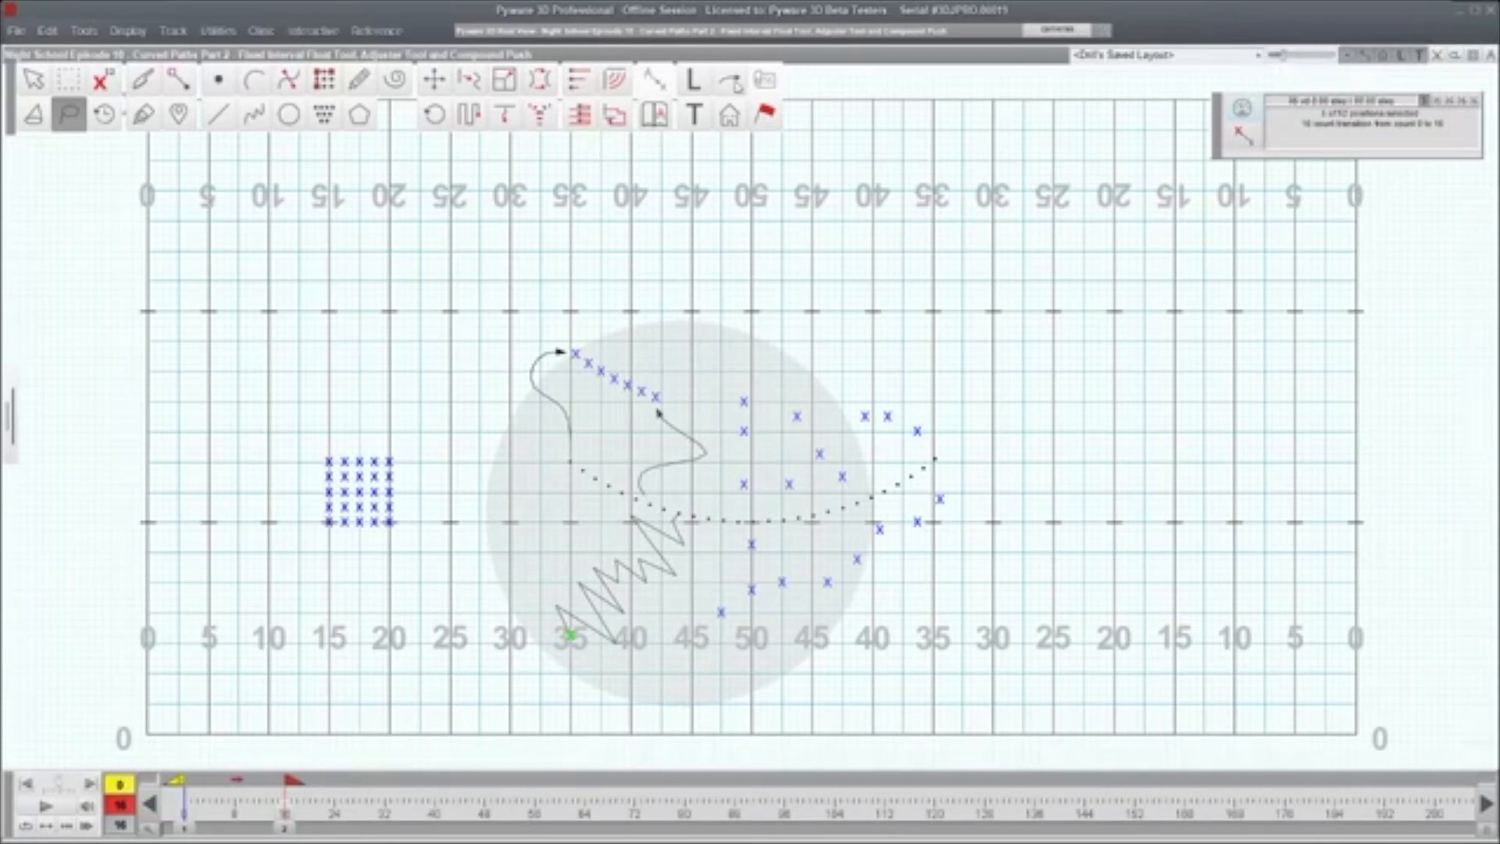
{"action": "left_click", "coordinate": [733, 81]}
{"action": "left_click", "coordinate": [216, 293]}
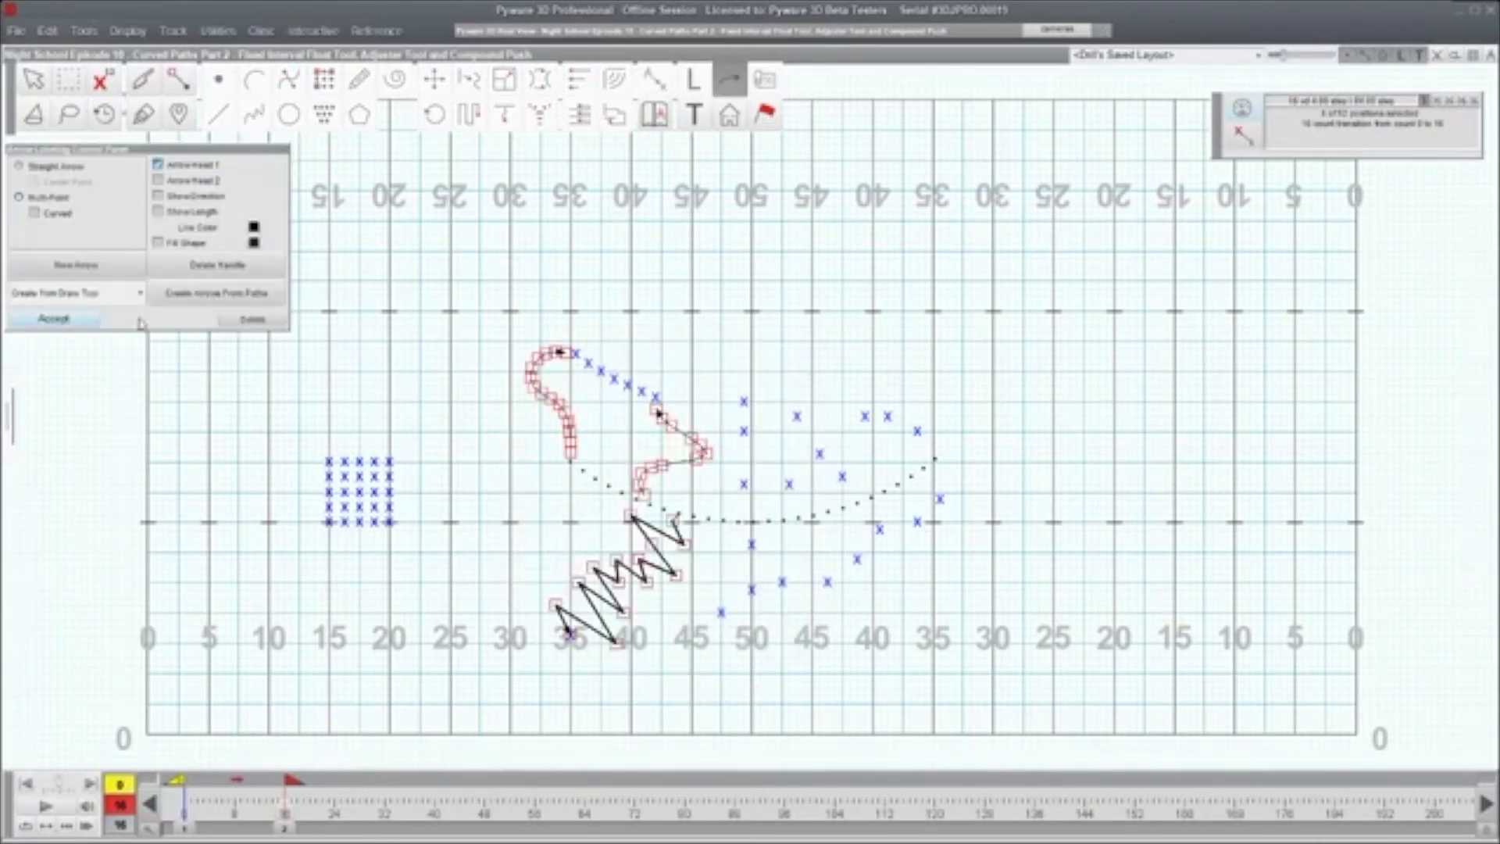
{"action": "left_click", "coordinate": [45, 321]}
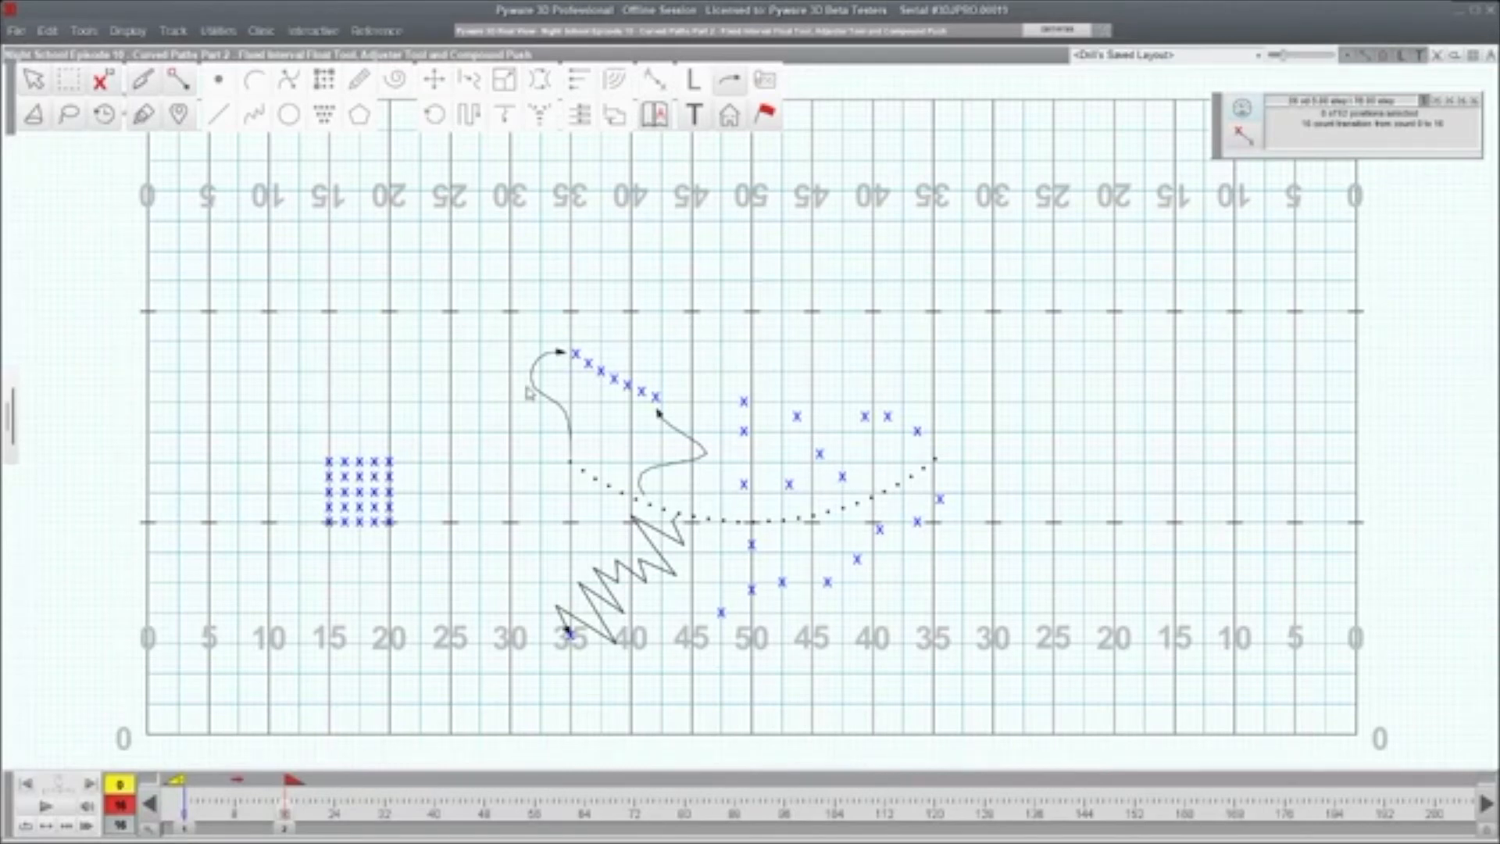
- Delete the arrows drawn from the paths and accept the change
{"action": "left_click", "coordinate": [728, 79]}
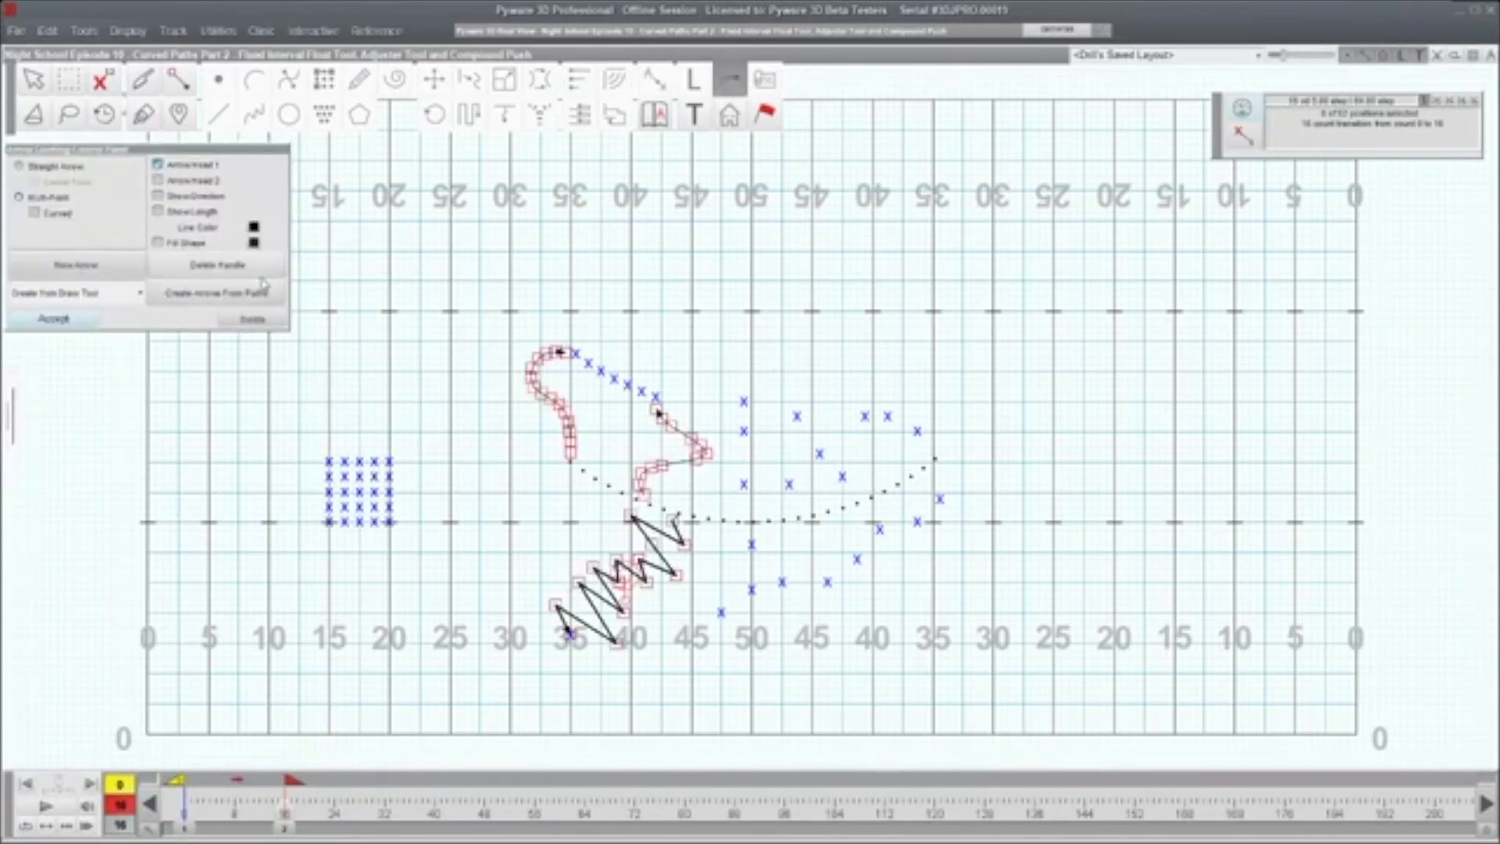
{"action": "left_click", "coordinate": [250, 319]}
{"action": "left_click", "coordinate": [53, 318]}
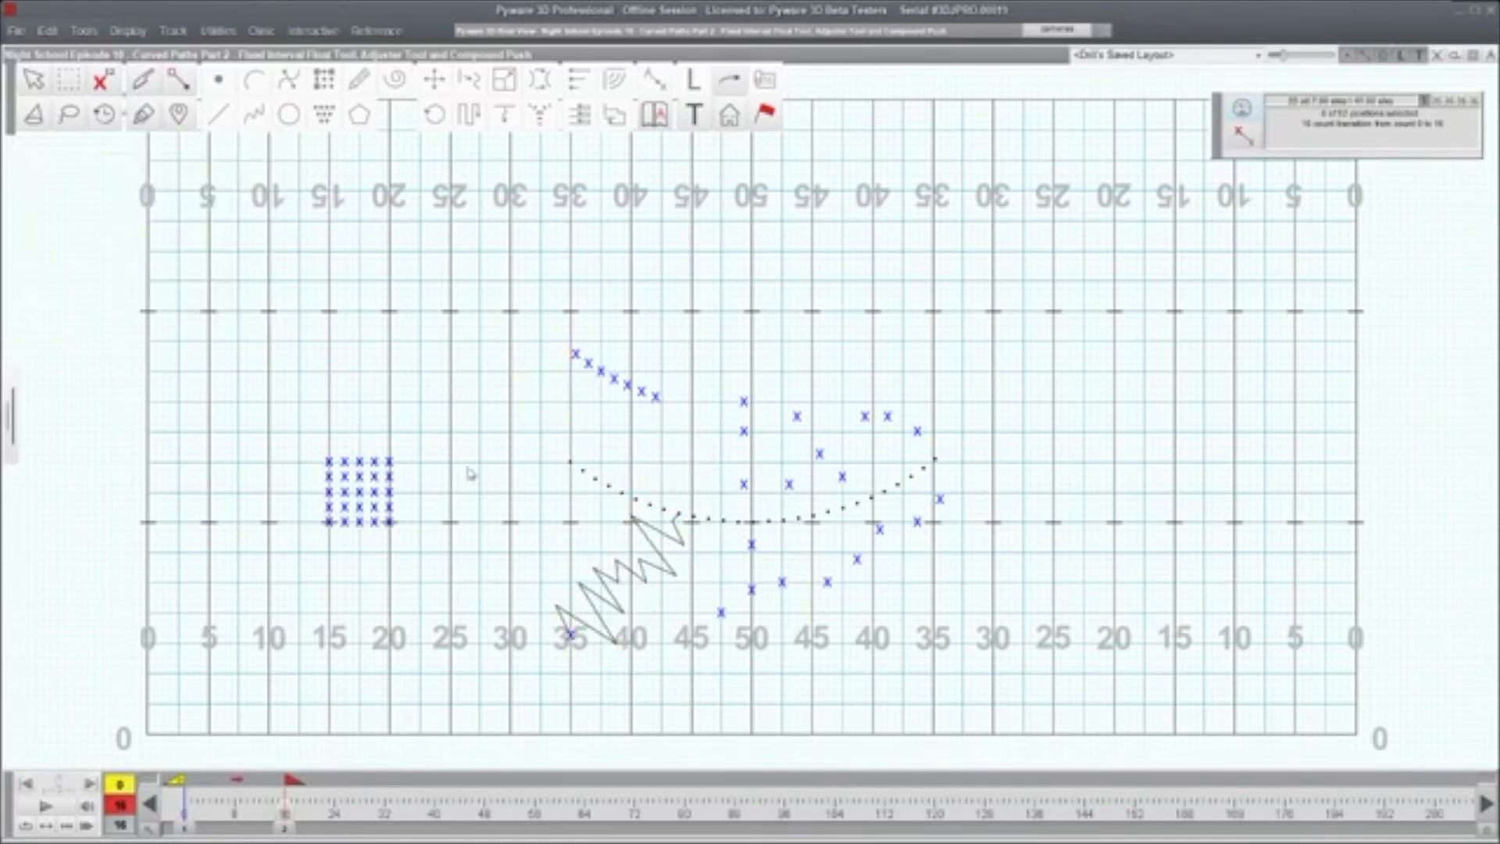
- Select all positions on the field and permanently delete the performers
{"action": "mouse_move", "coordinate": [217, 264]}
{"action": "left_mouse_down"}
{"action": "mouse_move", "coordinate": [521, 455]}
{"action": "mouse_move", "coordinate": [1096, 722]}
{"action": "left_mouse_up"}
{"action": "key", "text": "Delete"}
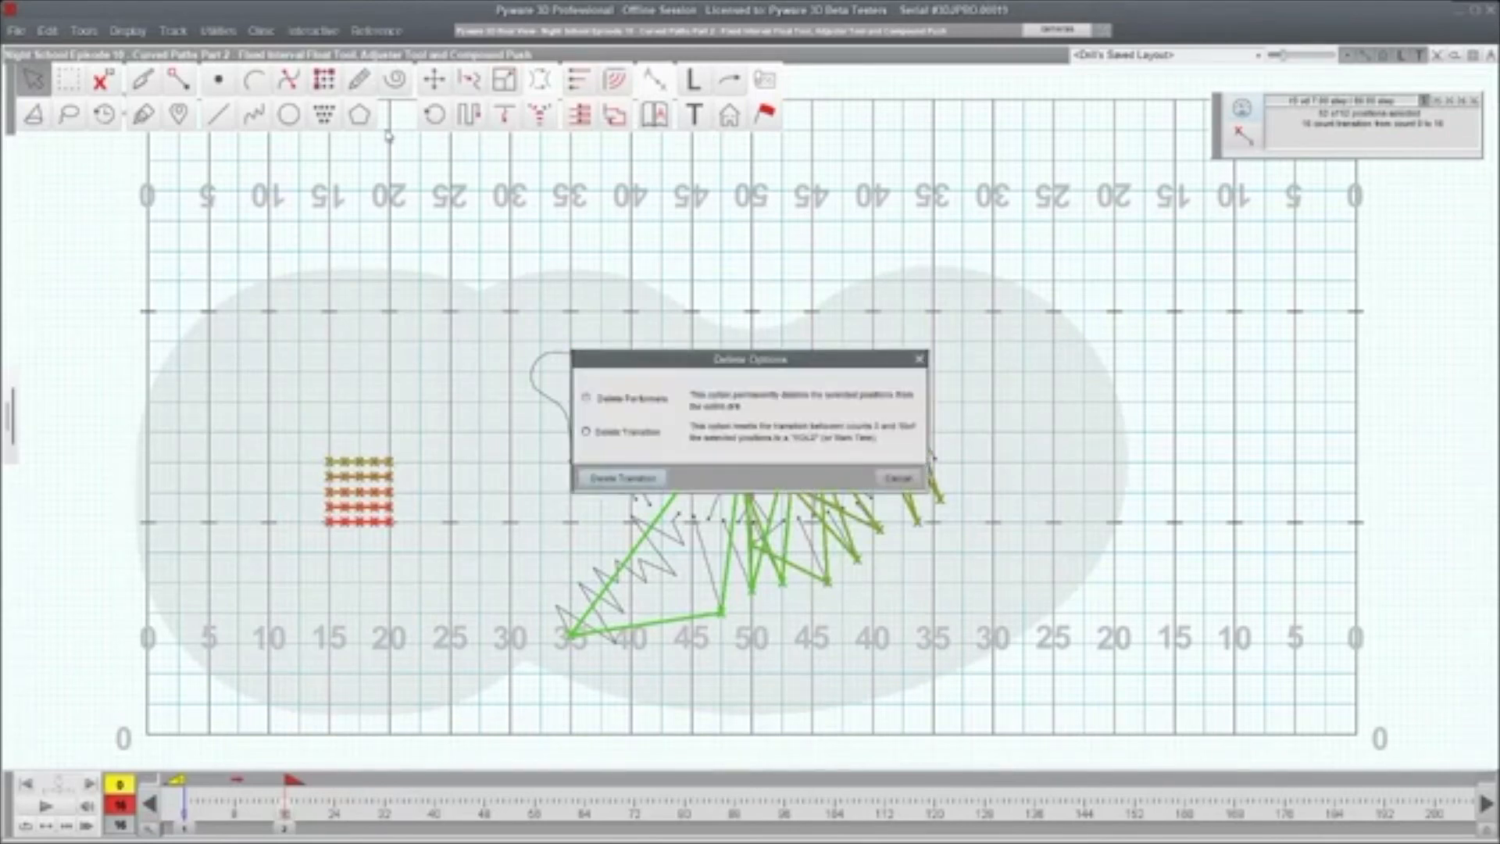
{"action": "left_click", "coordinate": [639, 400]}
{"action": "left_click", "coordinate": [623, 478]}
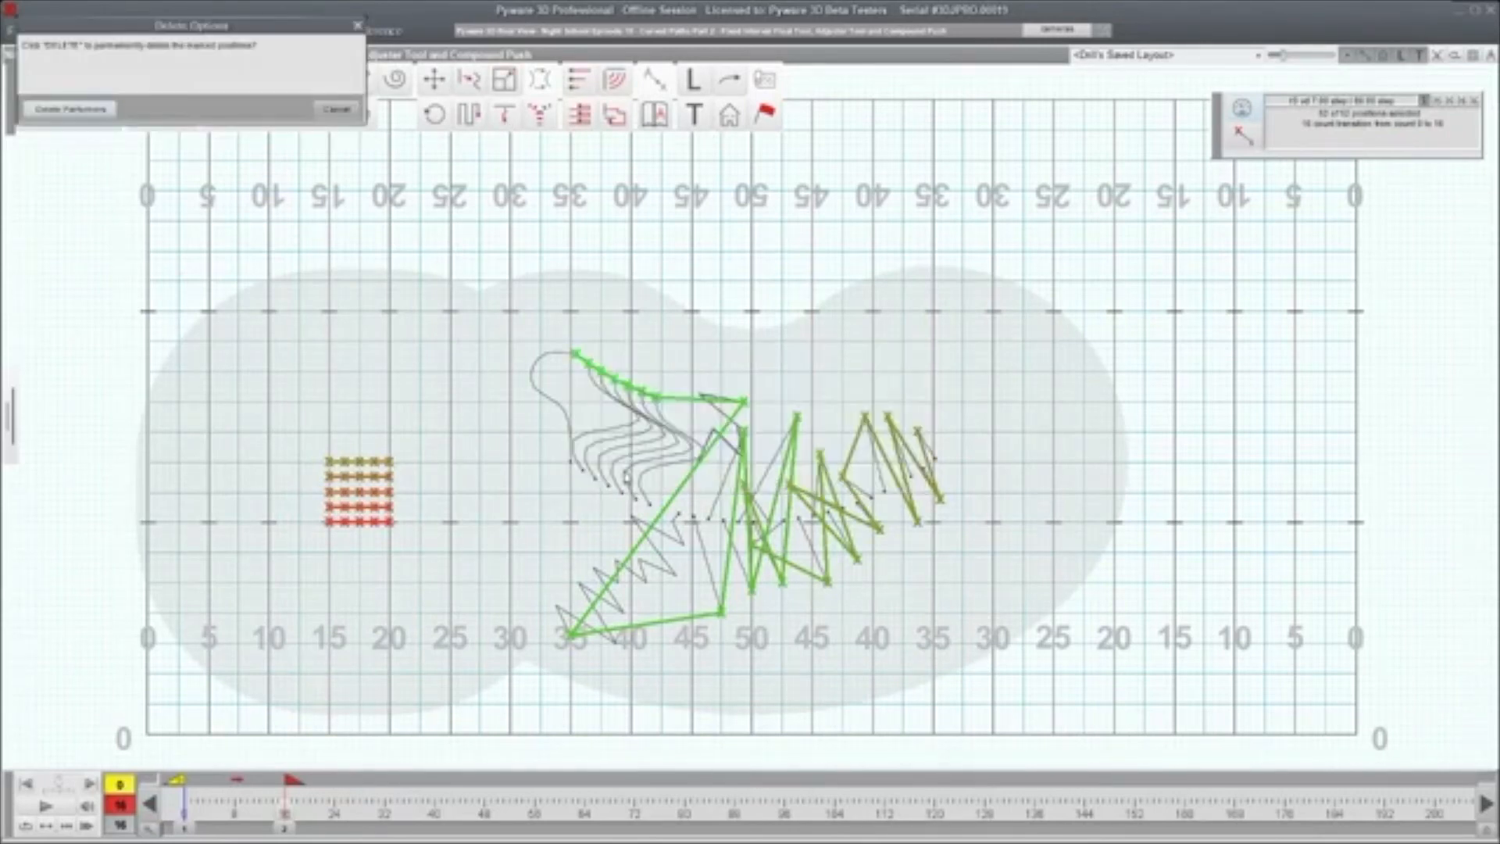
{"action": "left_click", "coordinate": [70, 108]}
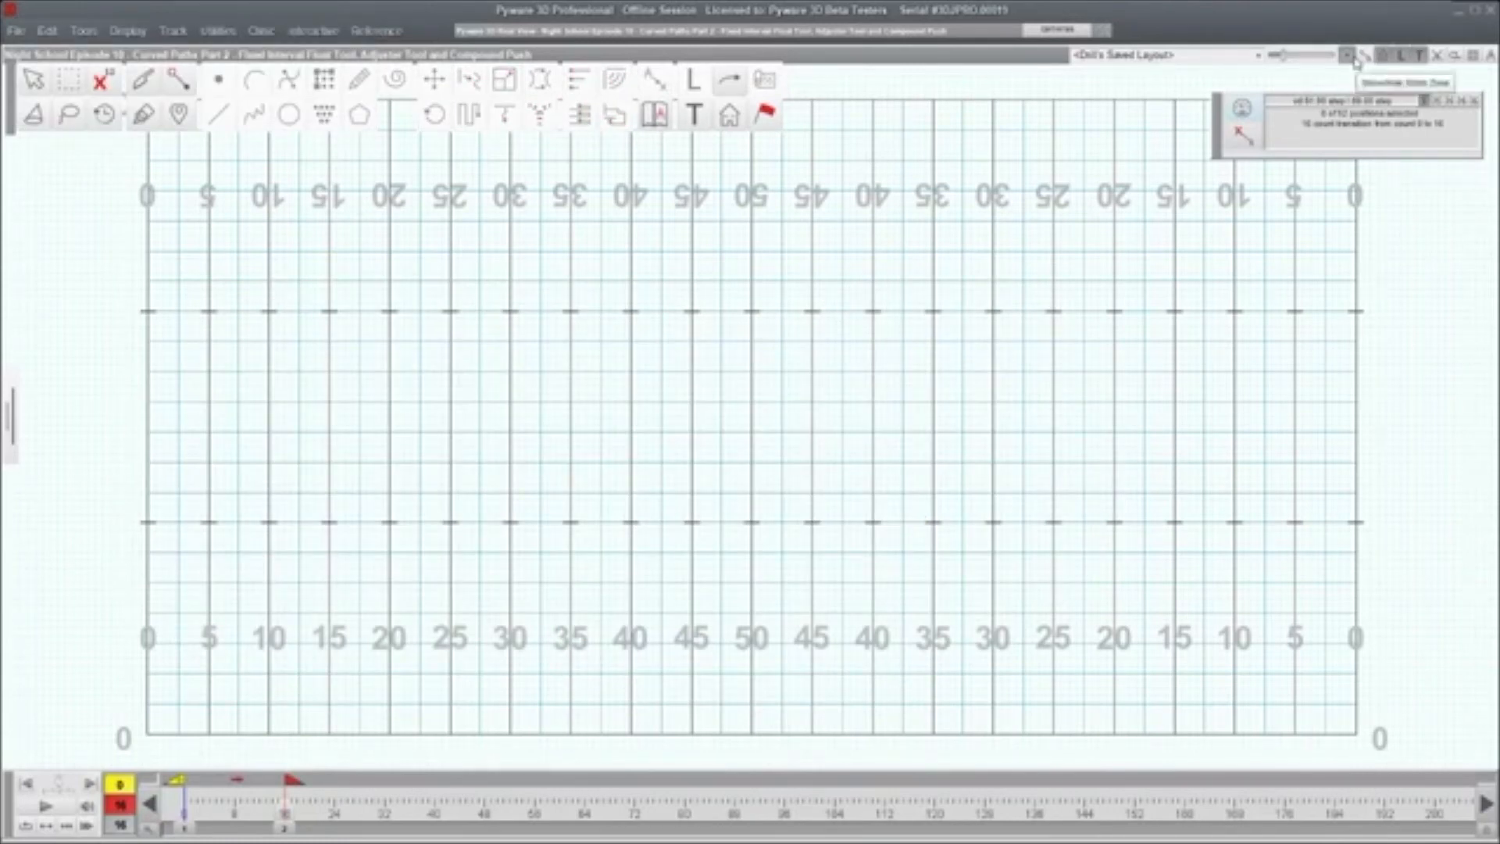
- At count 0, draw a line of 9 positions along the front hash between the two 45-yard lines and accept it
{"action": "left_click", "coordinate": [199, 812]}
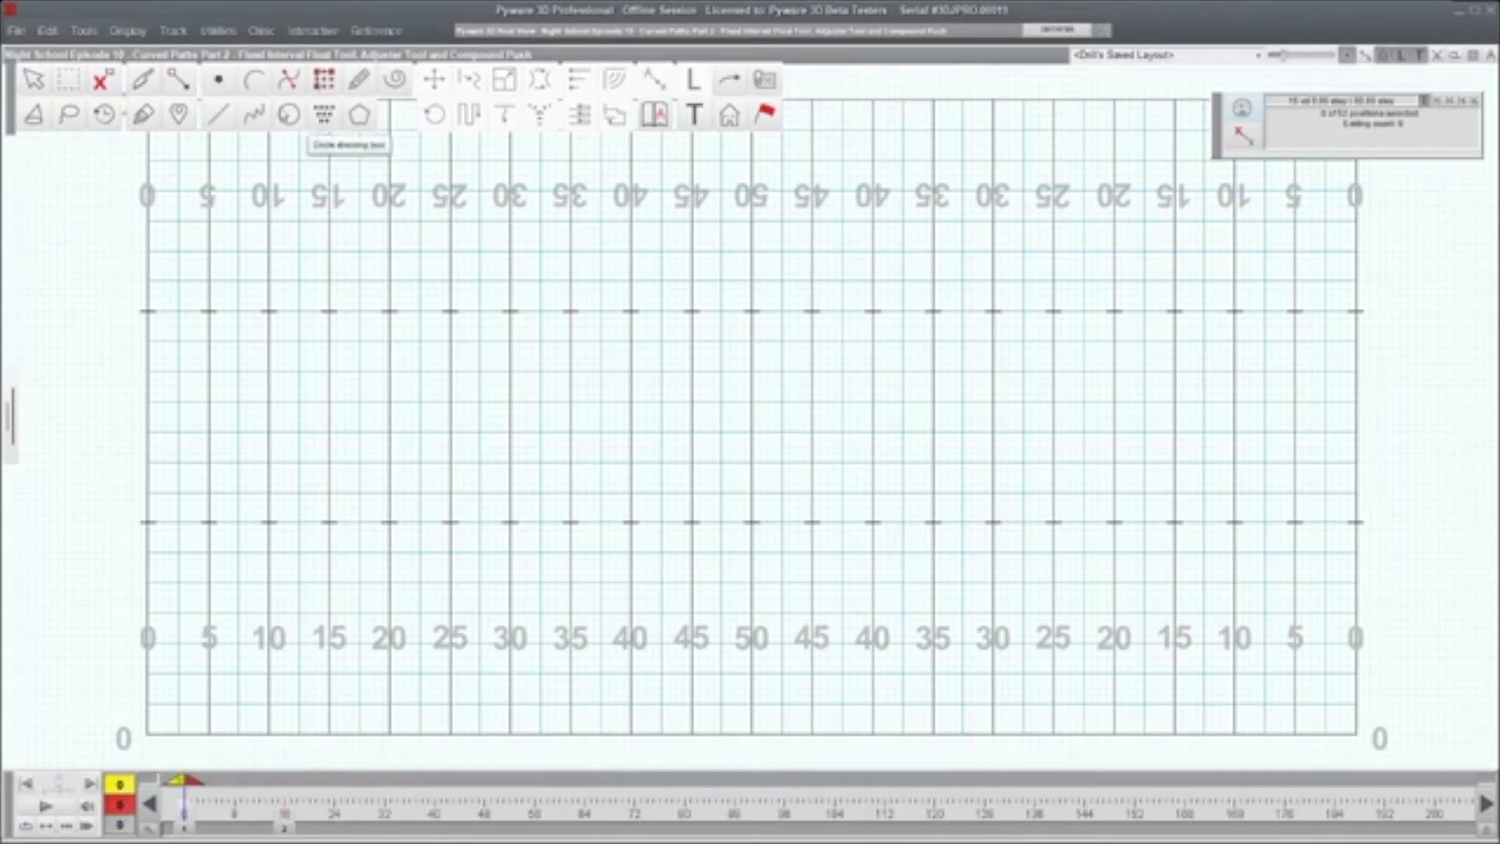
{"action": "left_click", "coordinate": [254, 90]}
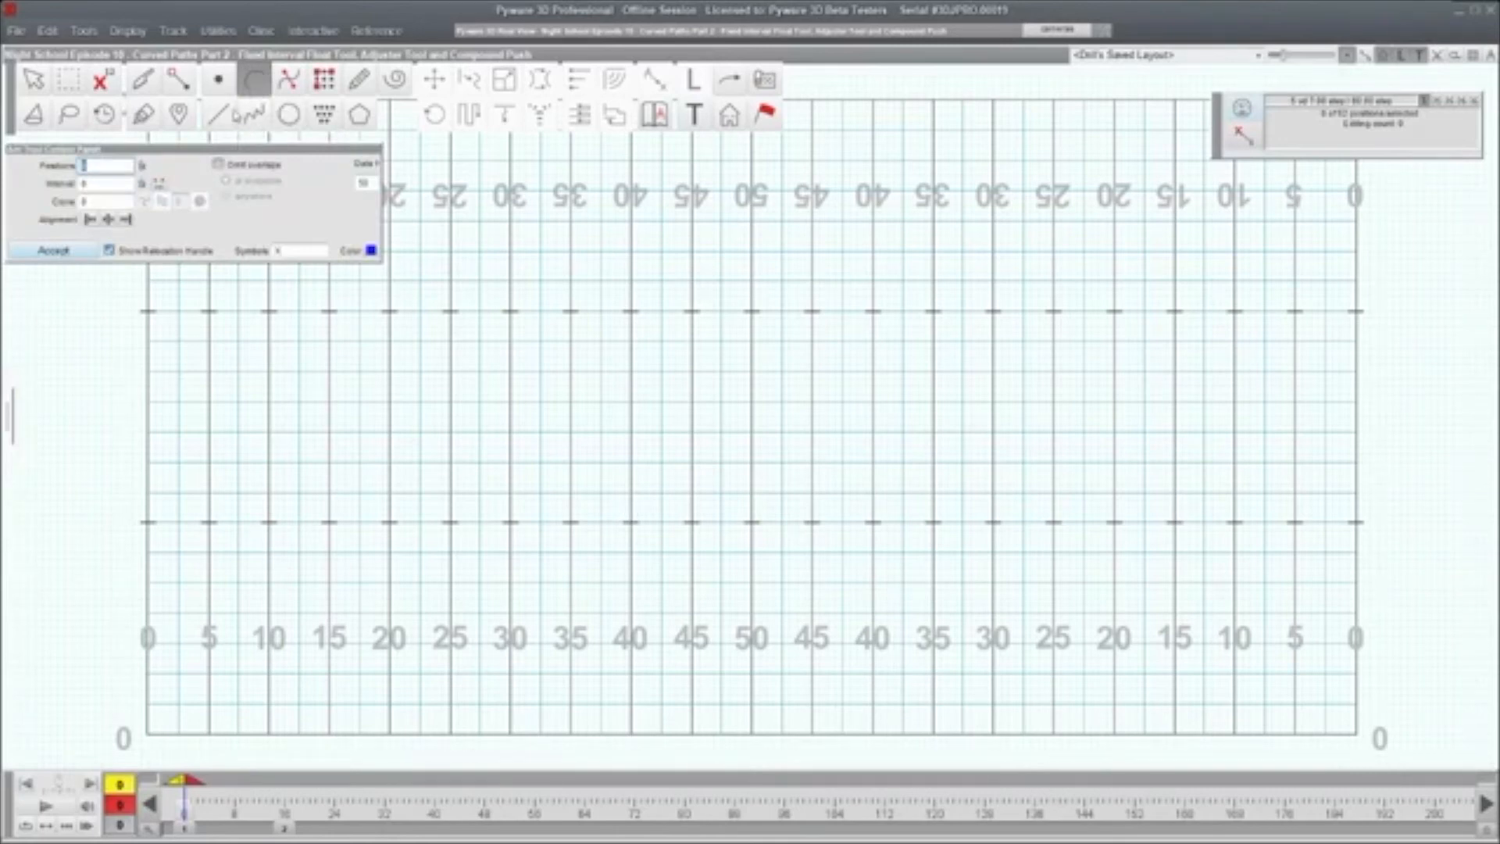
{"action": "left_click", "coordinate": [218, 114]}
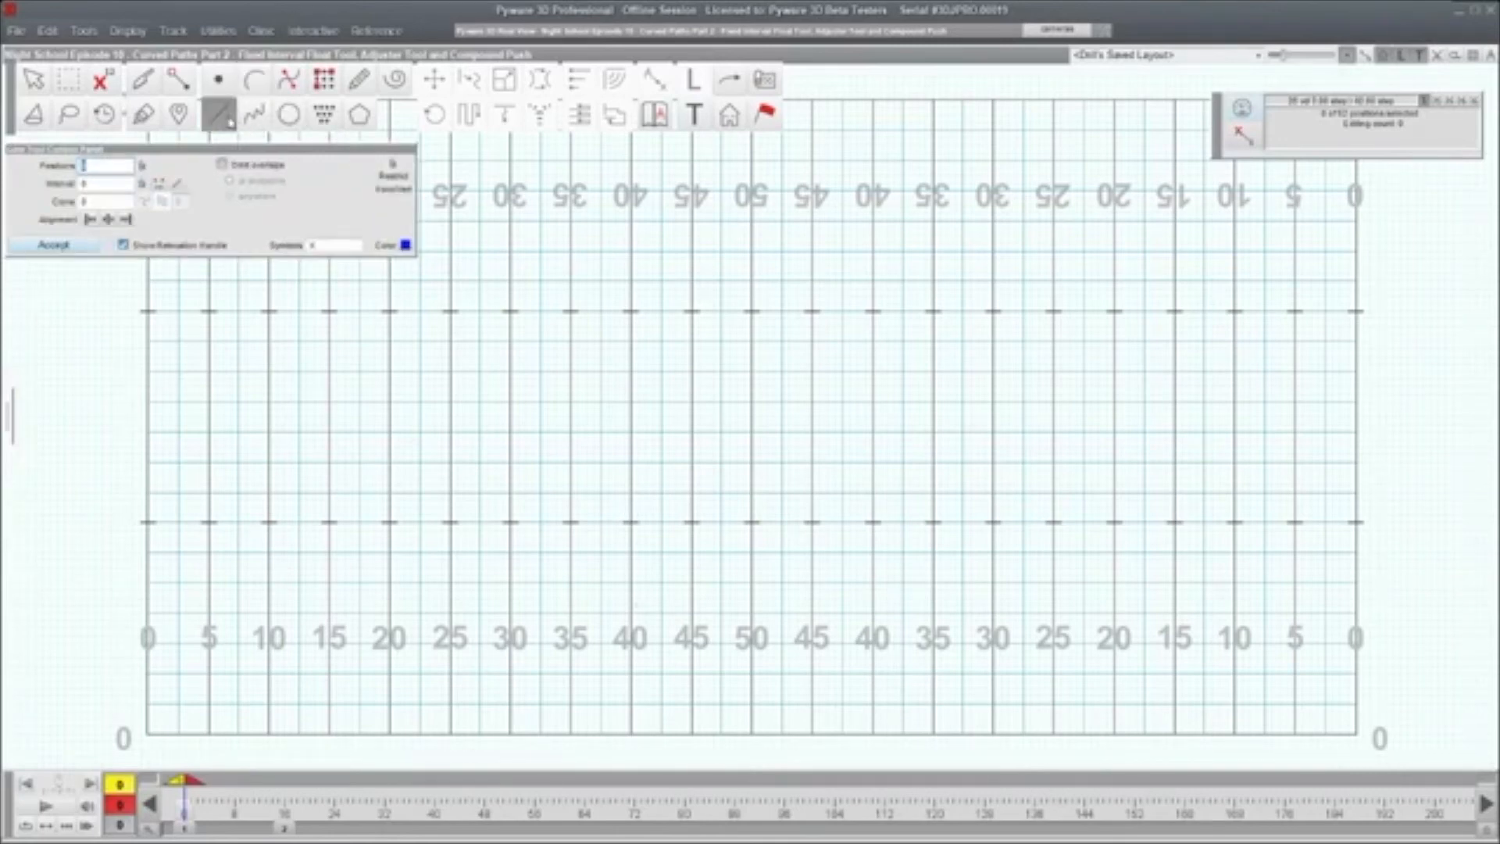
{"action": "left_click", "coordinate": [630, 522]}
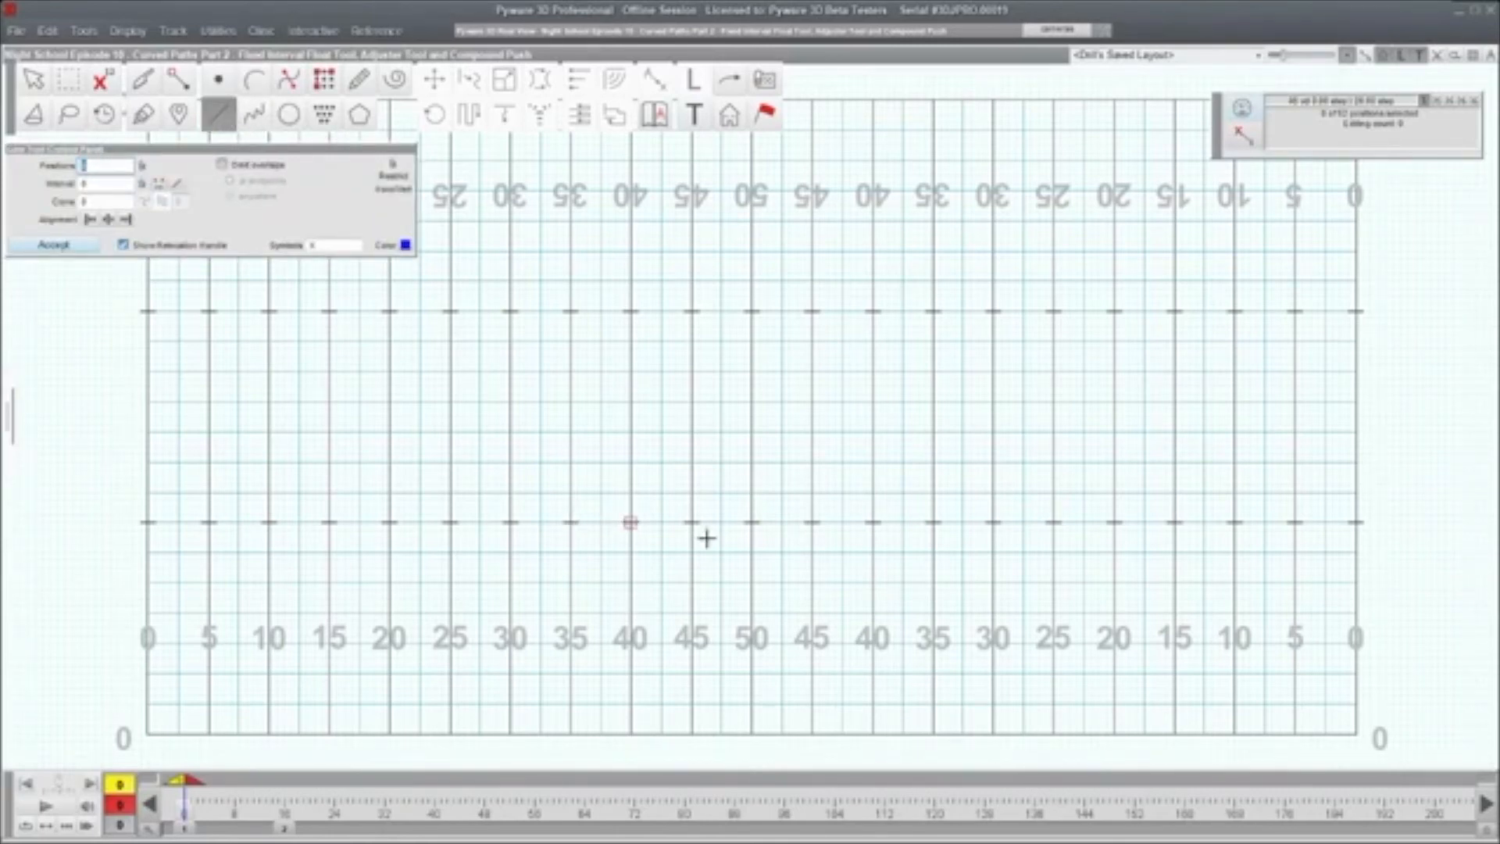
{"action": "left_click", "coordinate": [811, 521]}
{"action": "left_click_drag", "start_coordinate": [635, 521], "coordinate": [688, 521]}
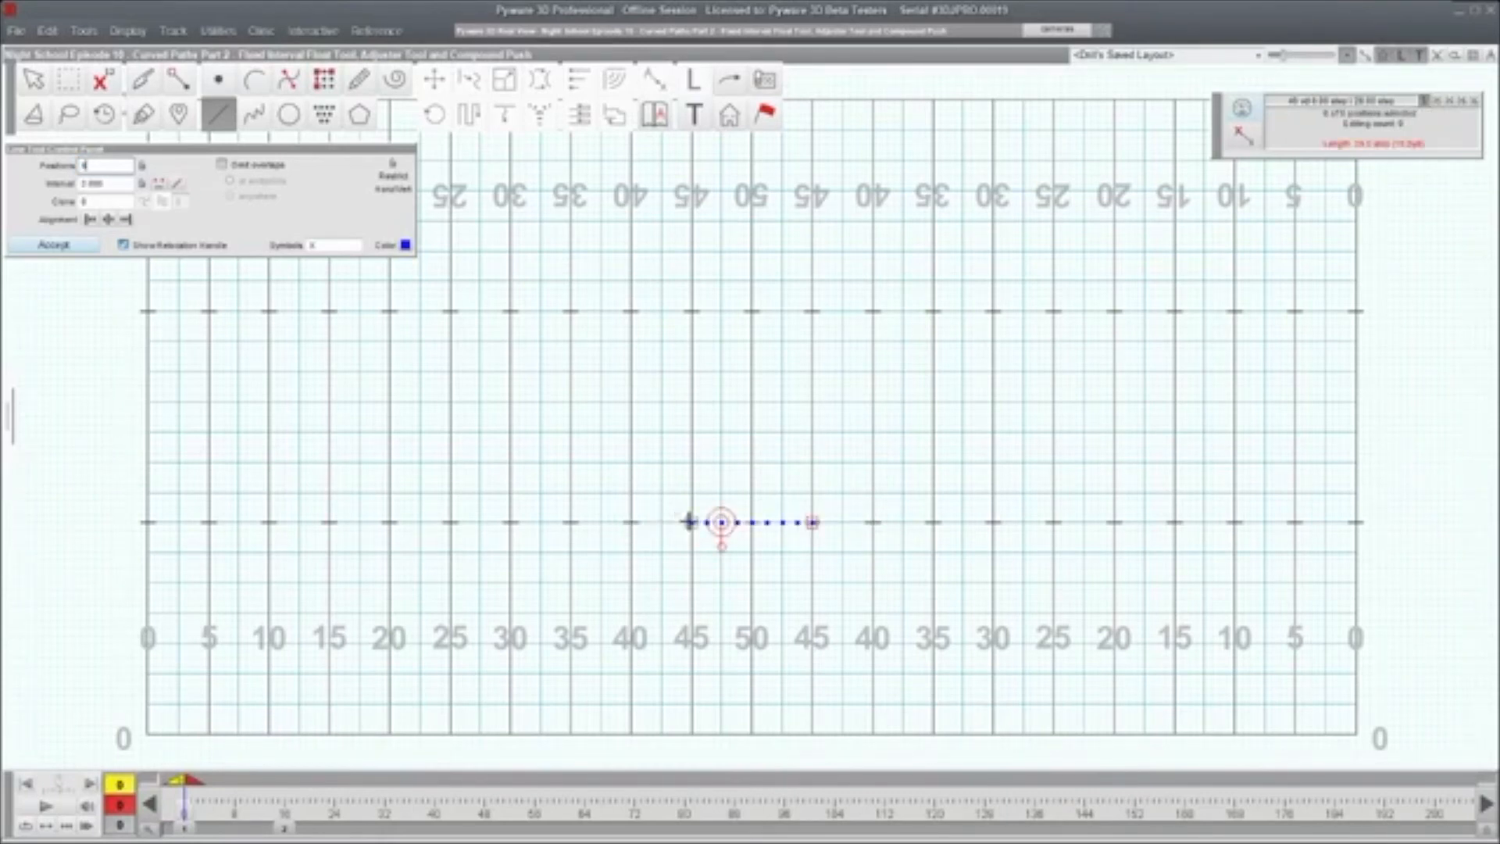
{"action": "left_click", "coordinate": [53, 245]}
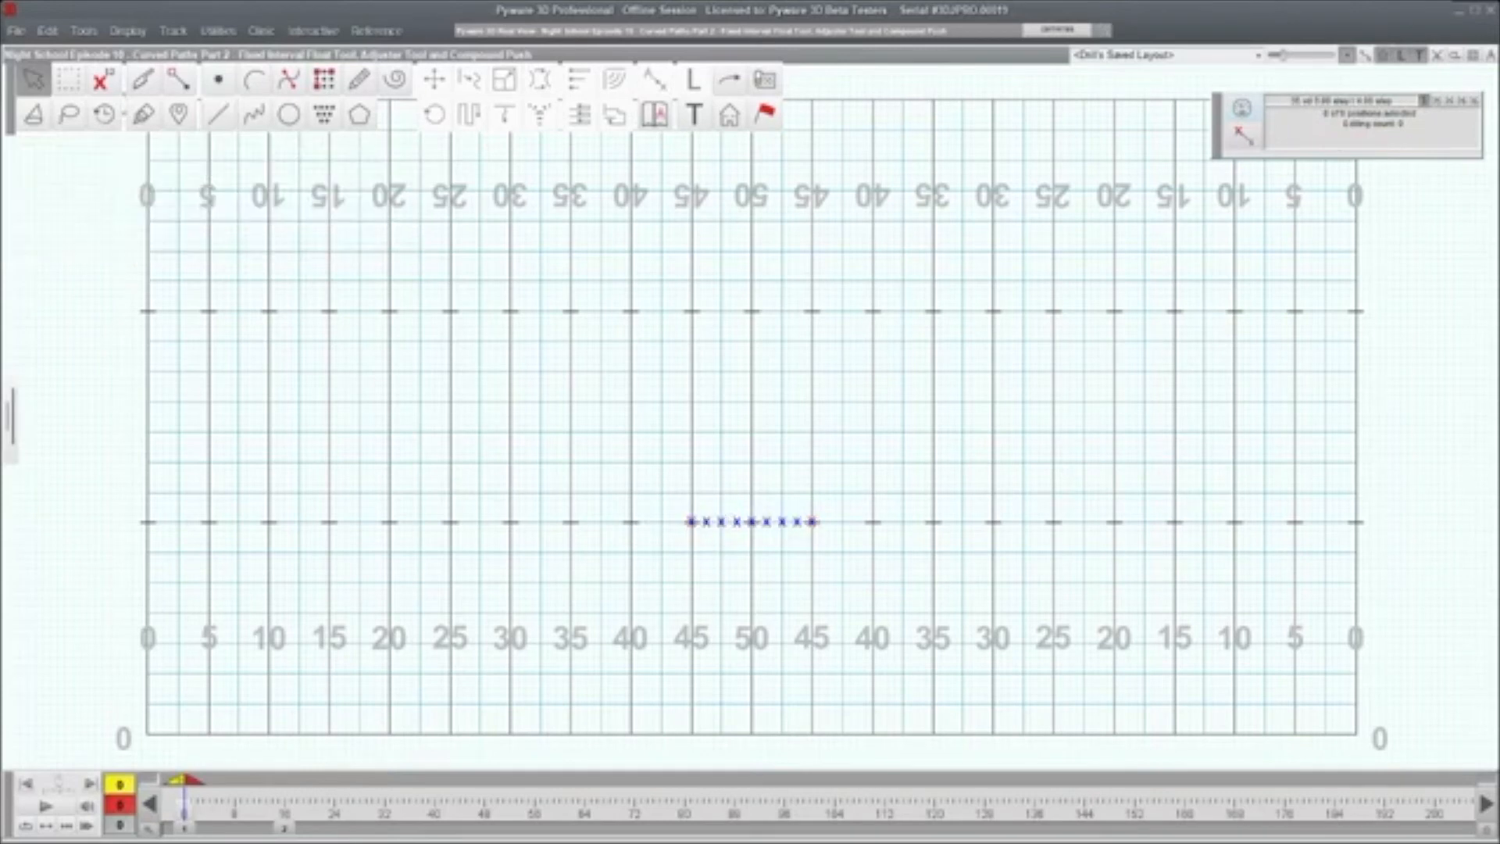
- Remove the page tab at count 16 and add one at count 32
{"action": "left_click", "coordinate": [286, 828]}
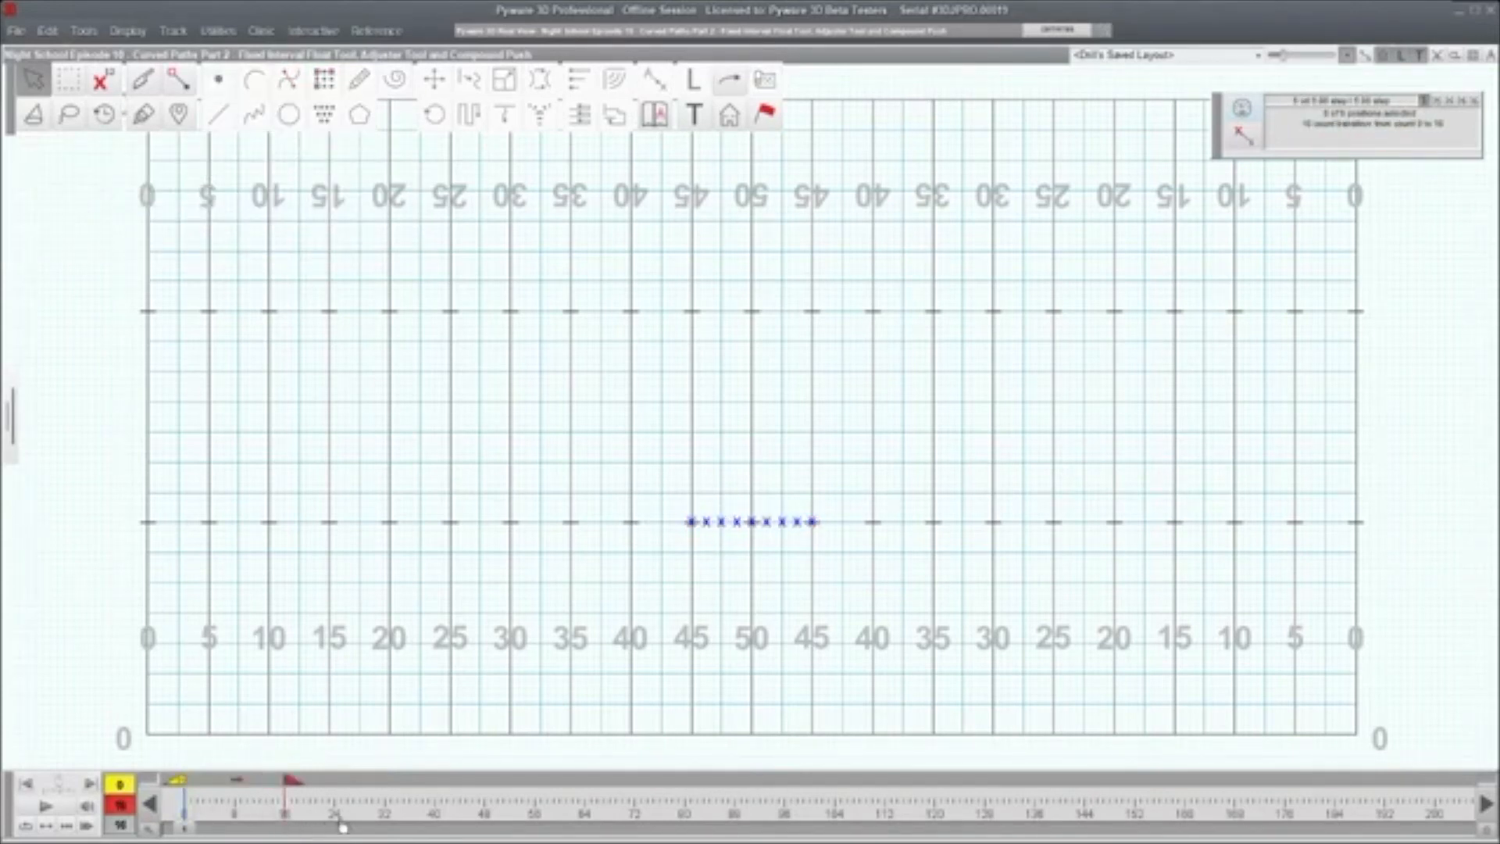
{"action": "left_click", "coordinate": [386, 829]}
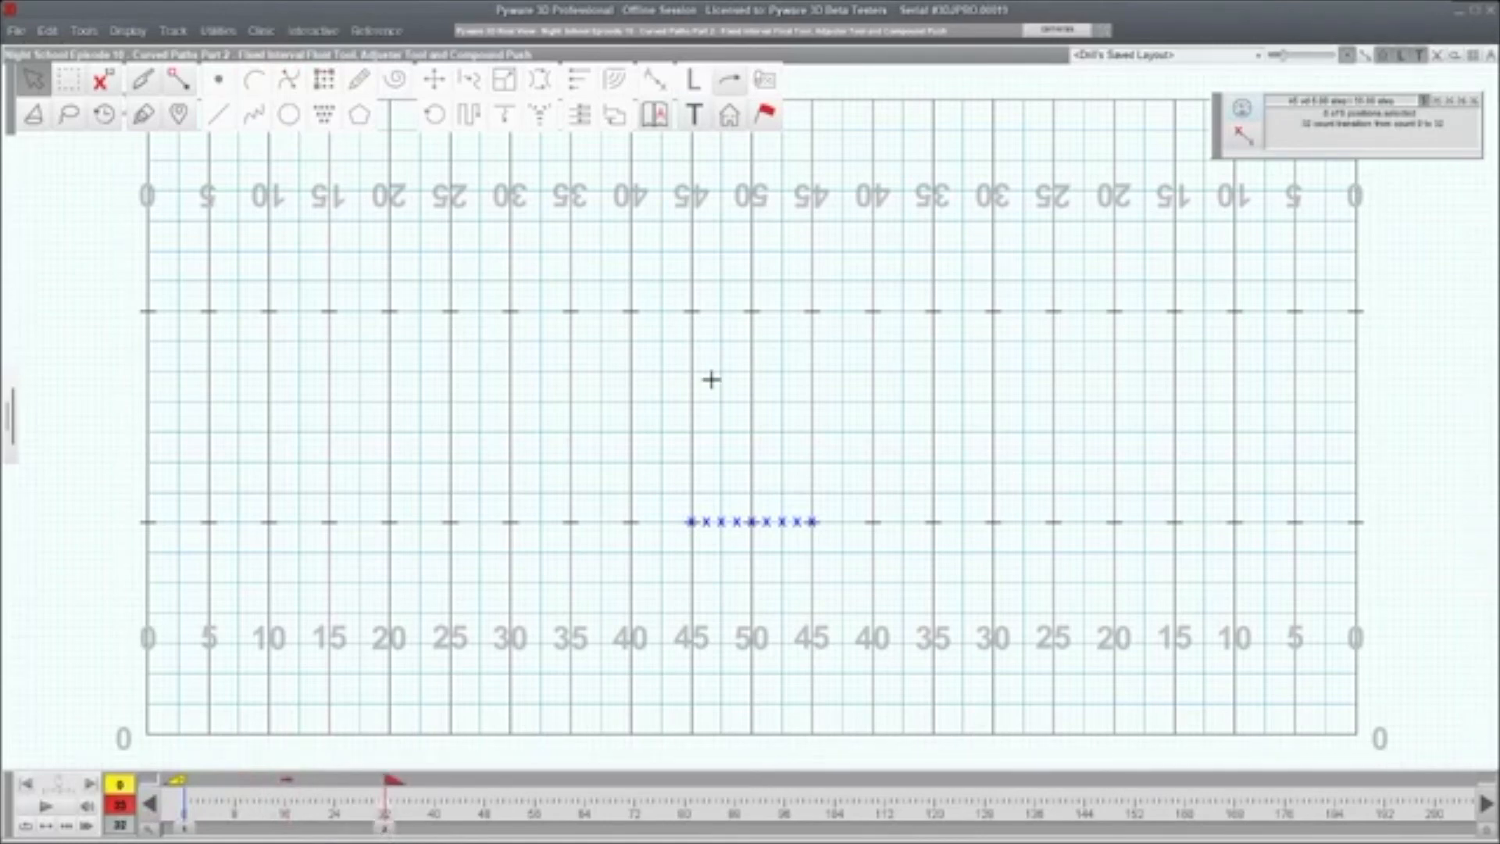
- Rotate the whole line of positions 360 degrees about its center, accept it, and play the animation
{"action": "left_click_drag", "start_coordinate": [662, 504], "coordinate": [976, 626]}
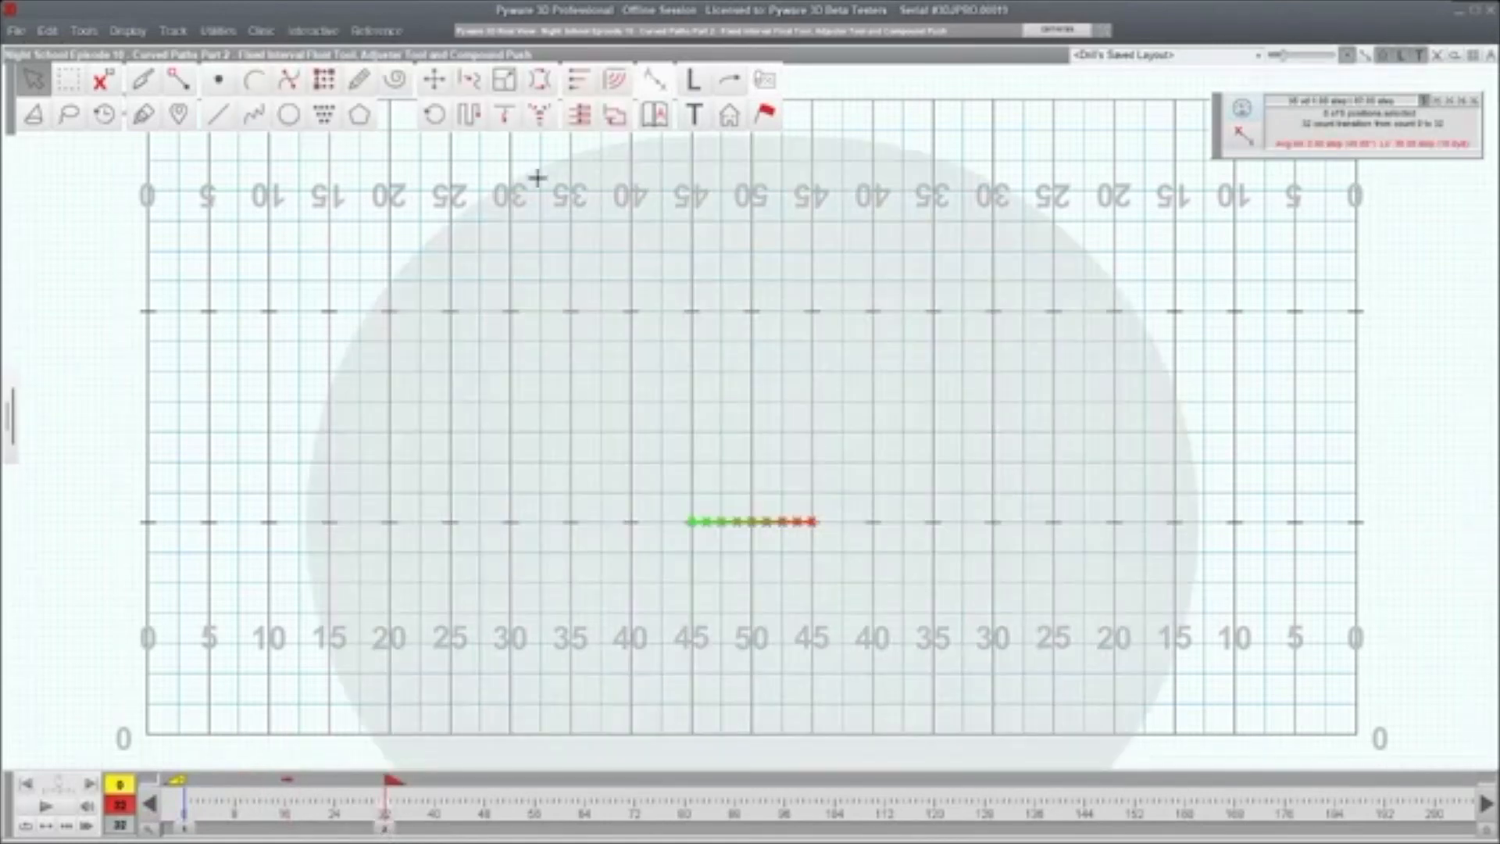
{"action": "left_click", "coordinate": [432, 117]}
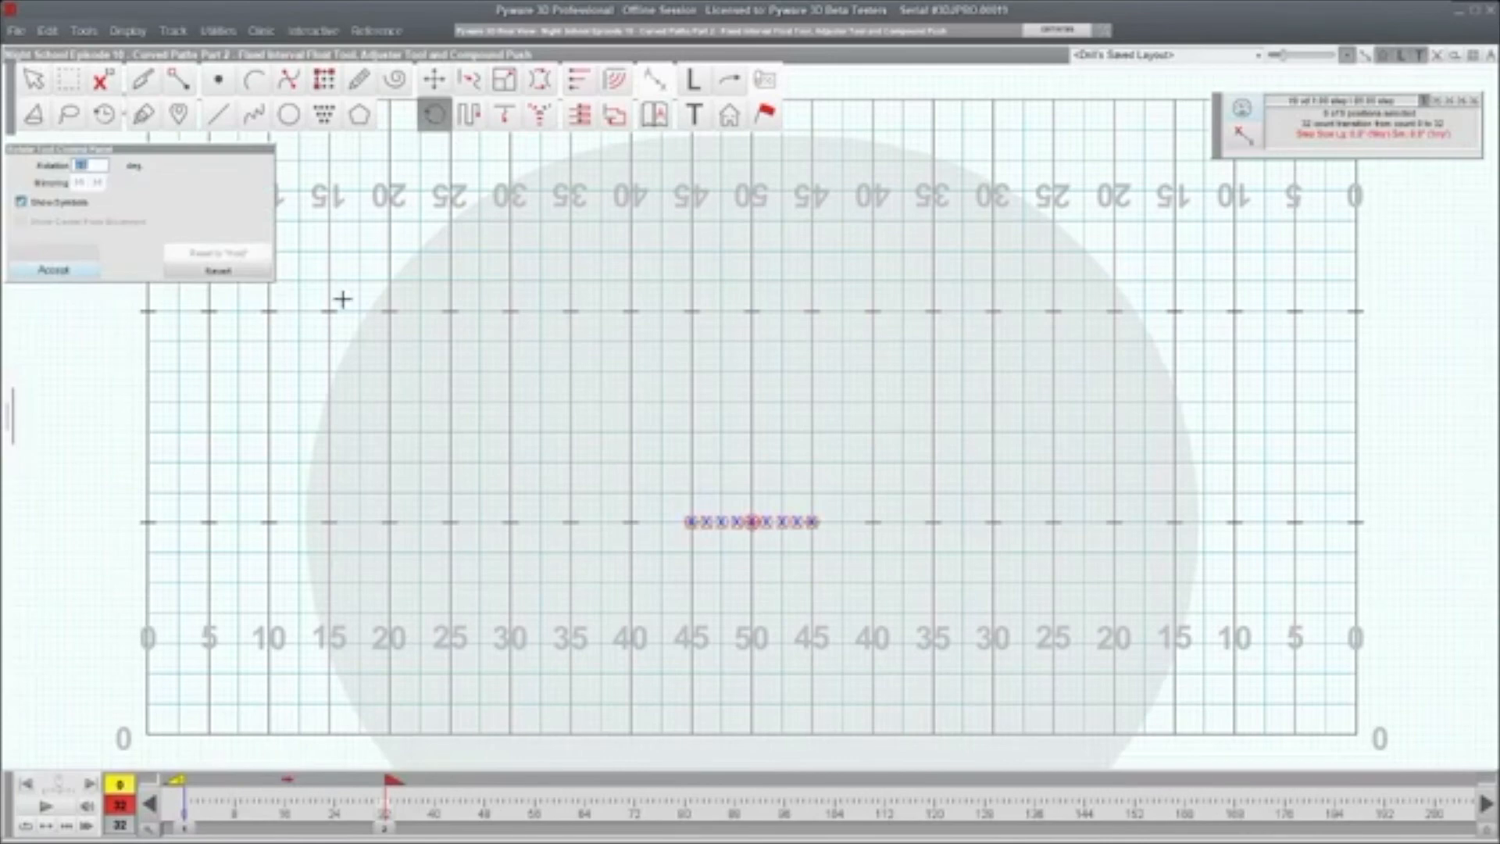
{"action": "type", "text": "360"}
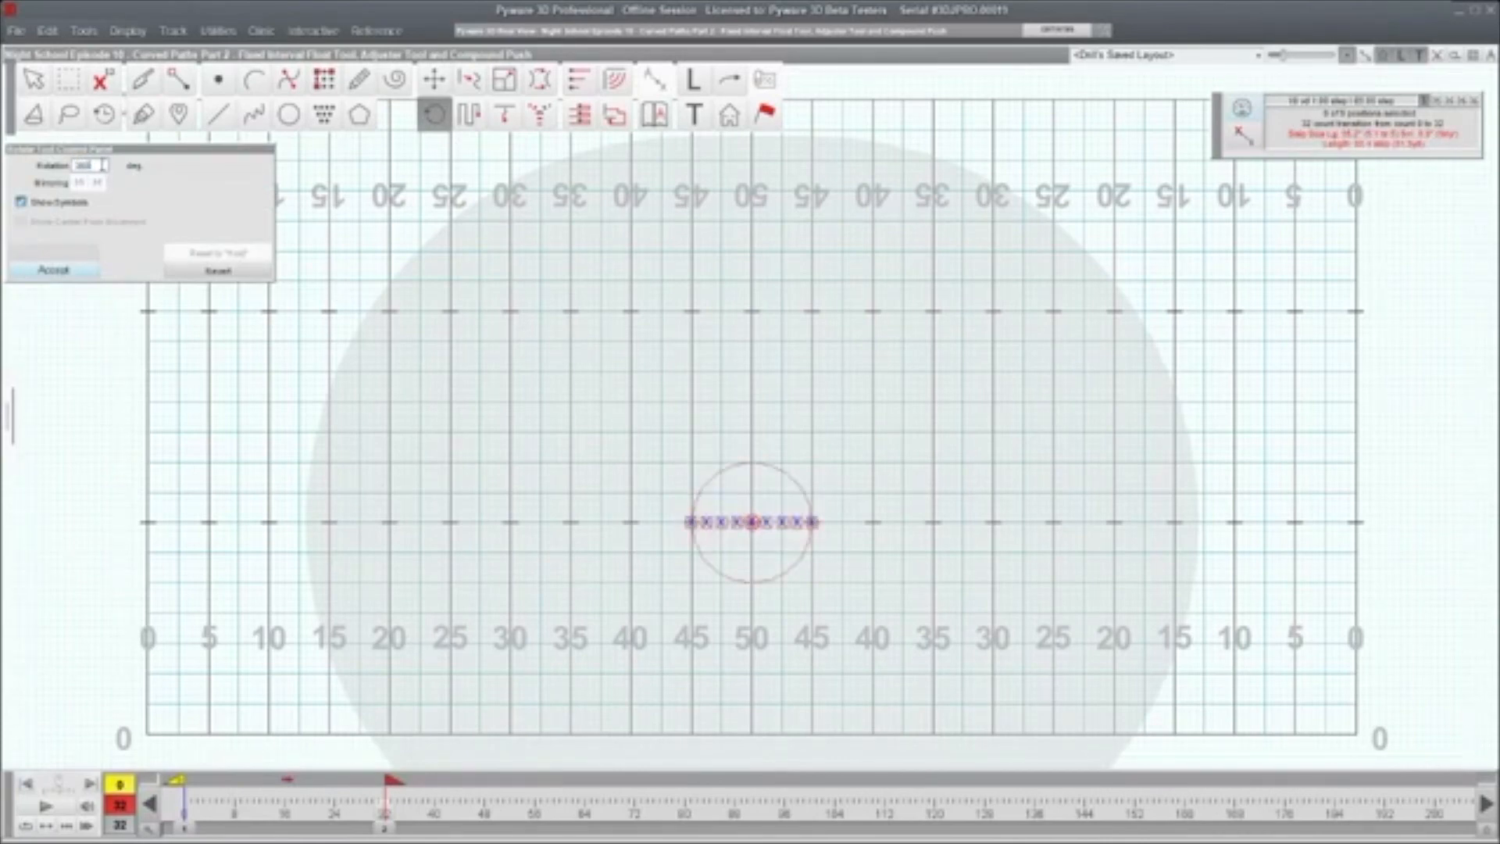
{"action": "left_click", "coordinate": [93, 266]}
{"action": "left_click_drag", "start_coordinate": [646, 493], "coordinate": [1036, 599]}
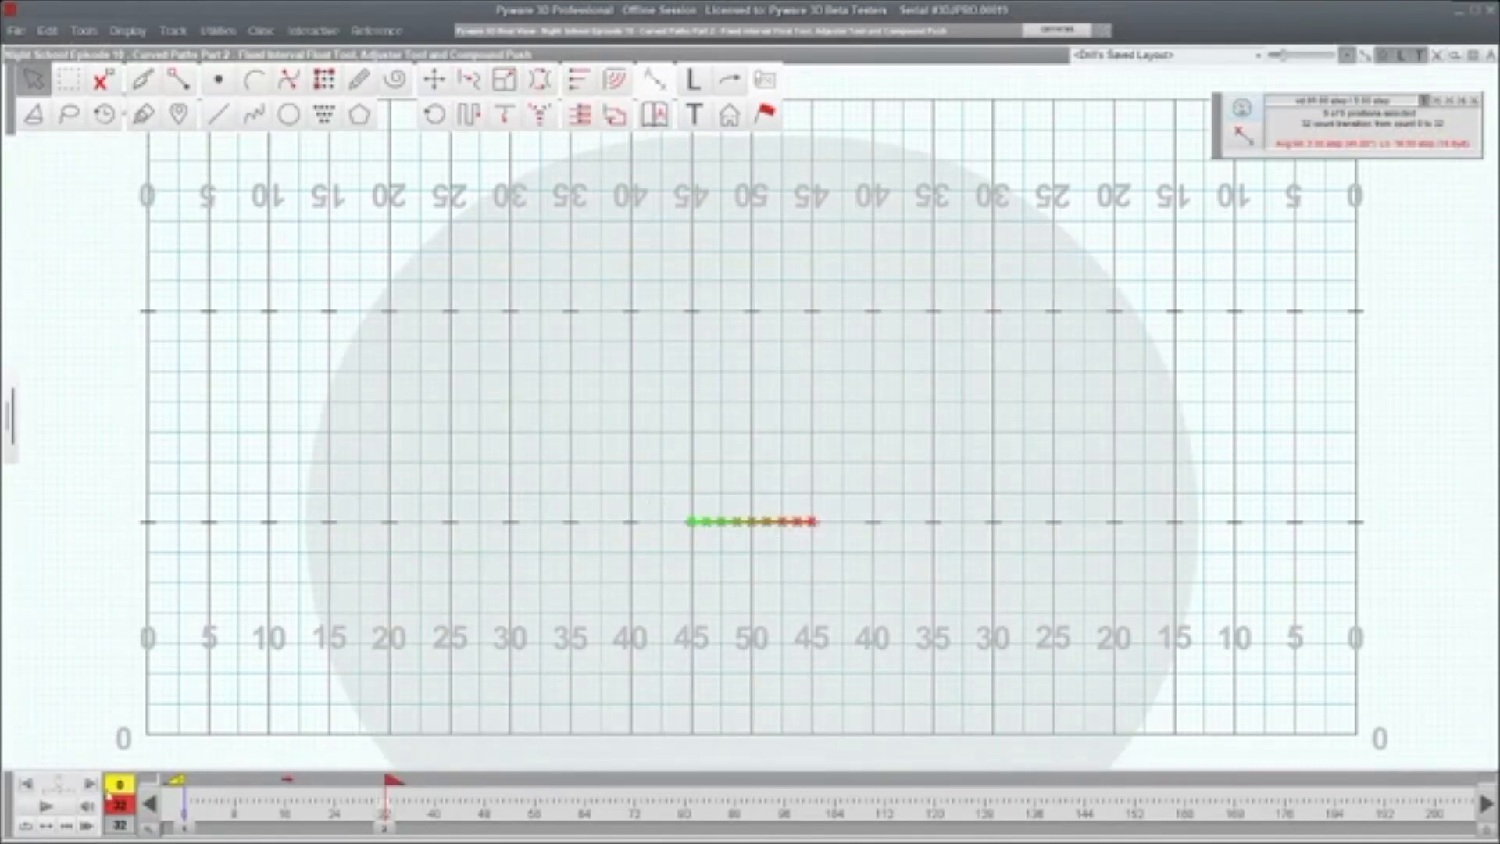
{"action": "left_click", "coordinate": [48, 805]}
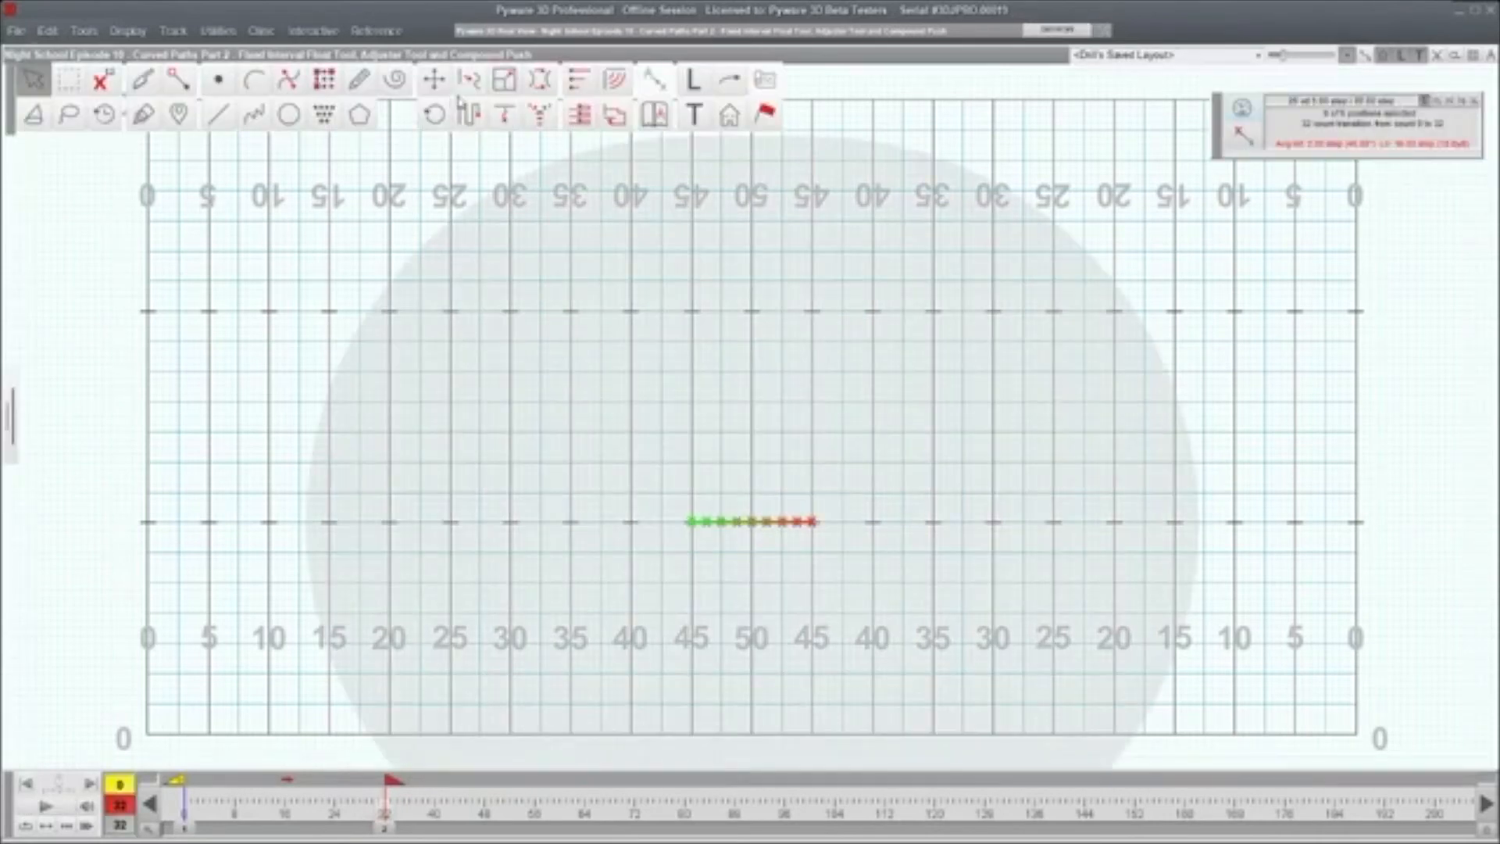
- Push the rotating line 10 yards to end at the far 35-yard line as a compound move, preview the animation, and accept
{"action": "left_click", "coordinate": [438, 80]}
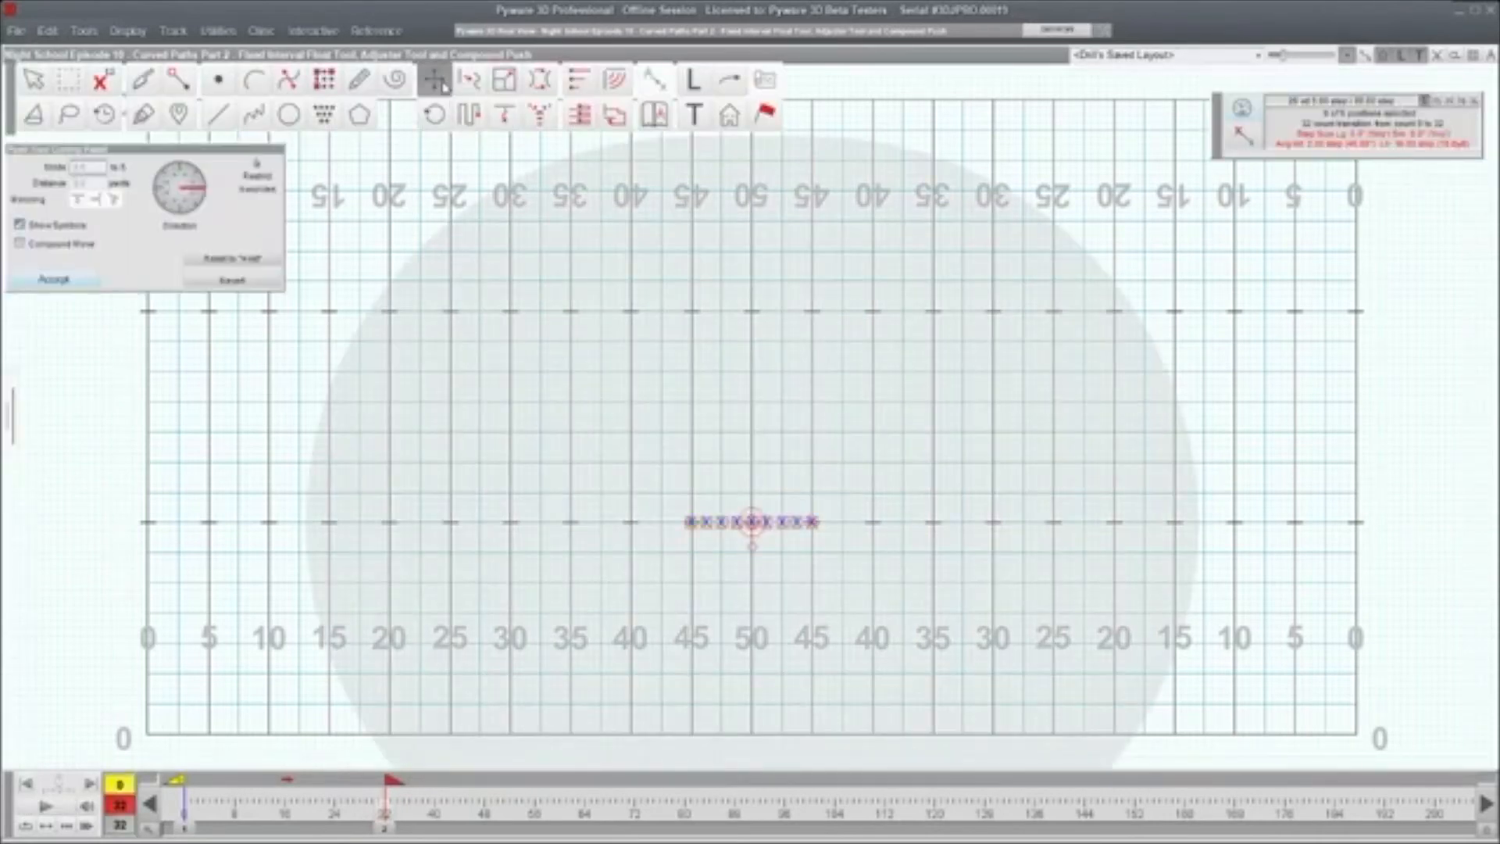
{"action": "left_click", "coordinate": [54, 245]}
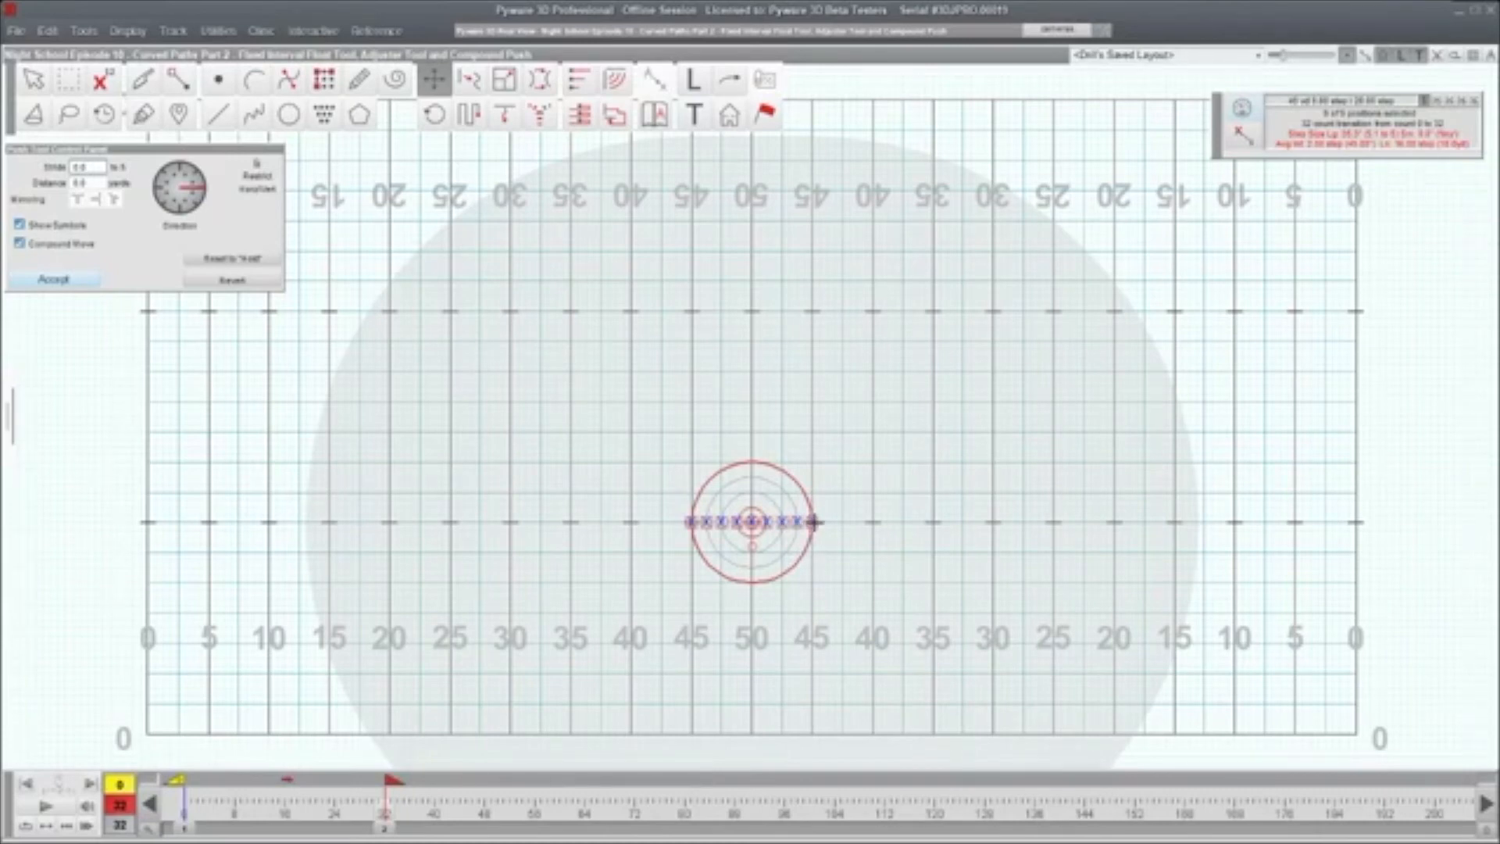
{"action": "left_click_drag", "start_coordinate": [813, 522], "coordinate": [933, 522]}
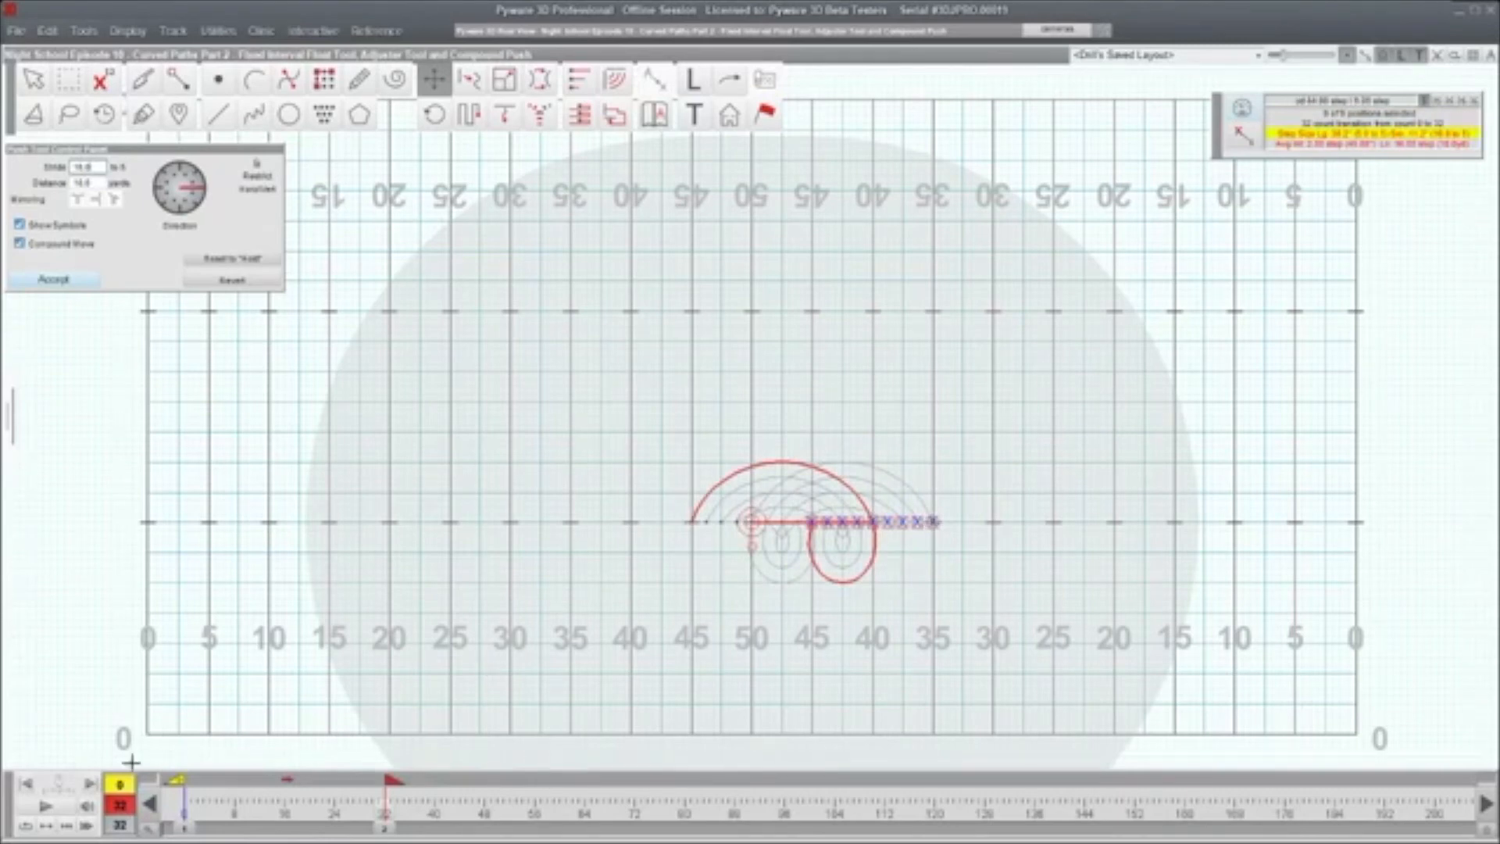
{"action": "left_click", "coordinate": [62, 807]}
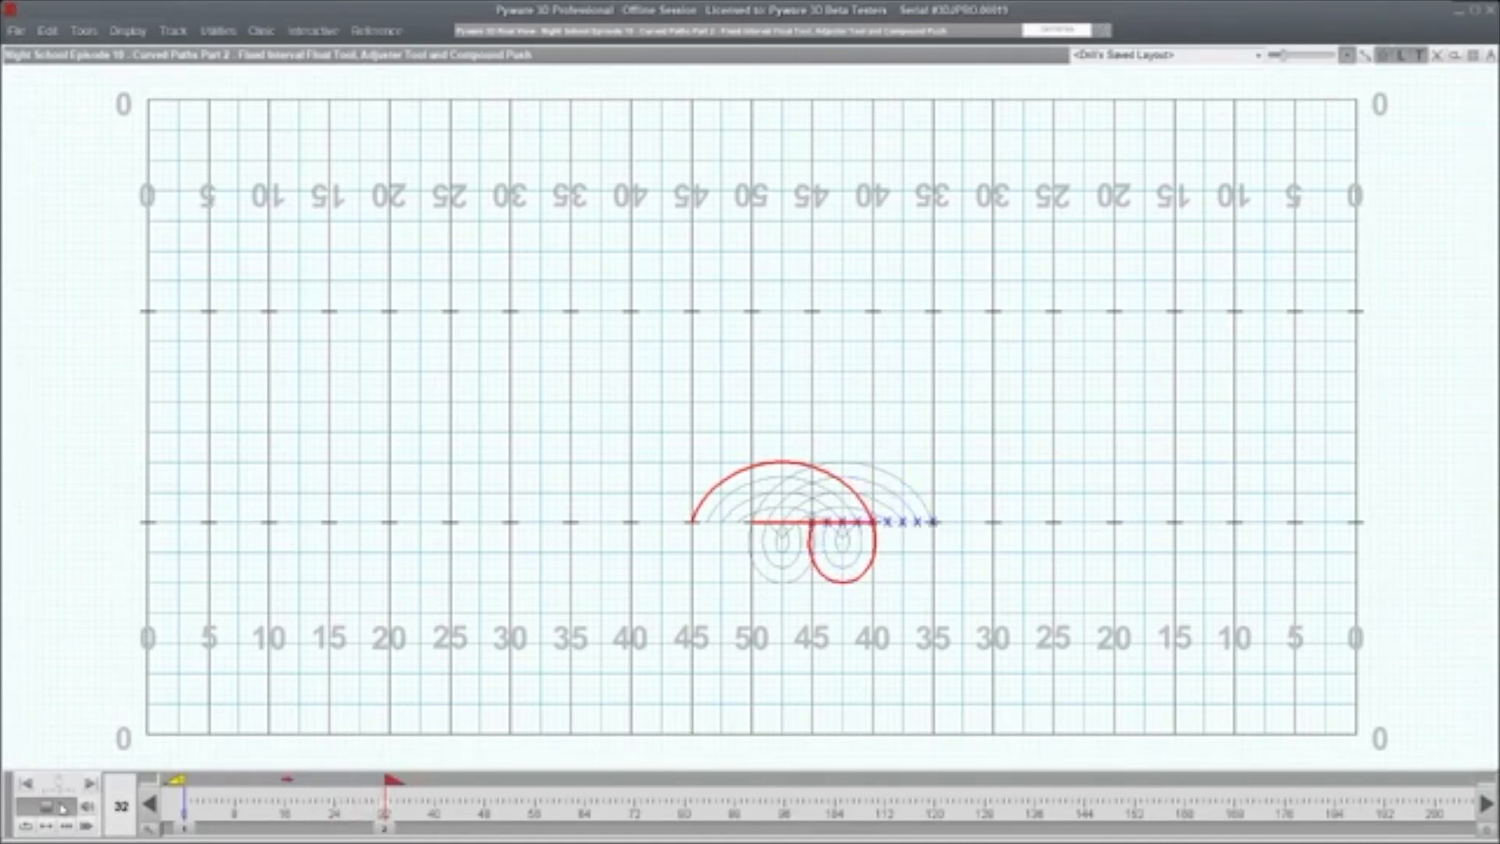
{"action": "left_click", "coordinate": [62, 808]}
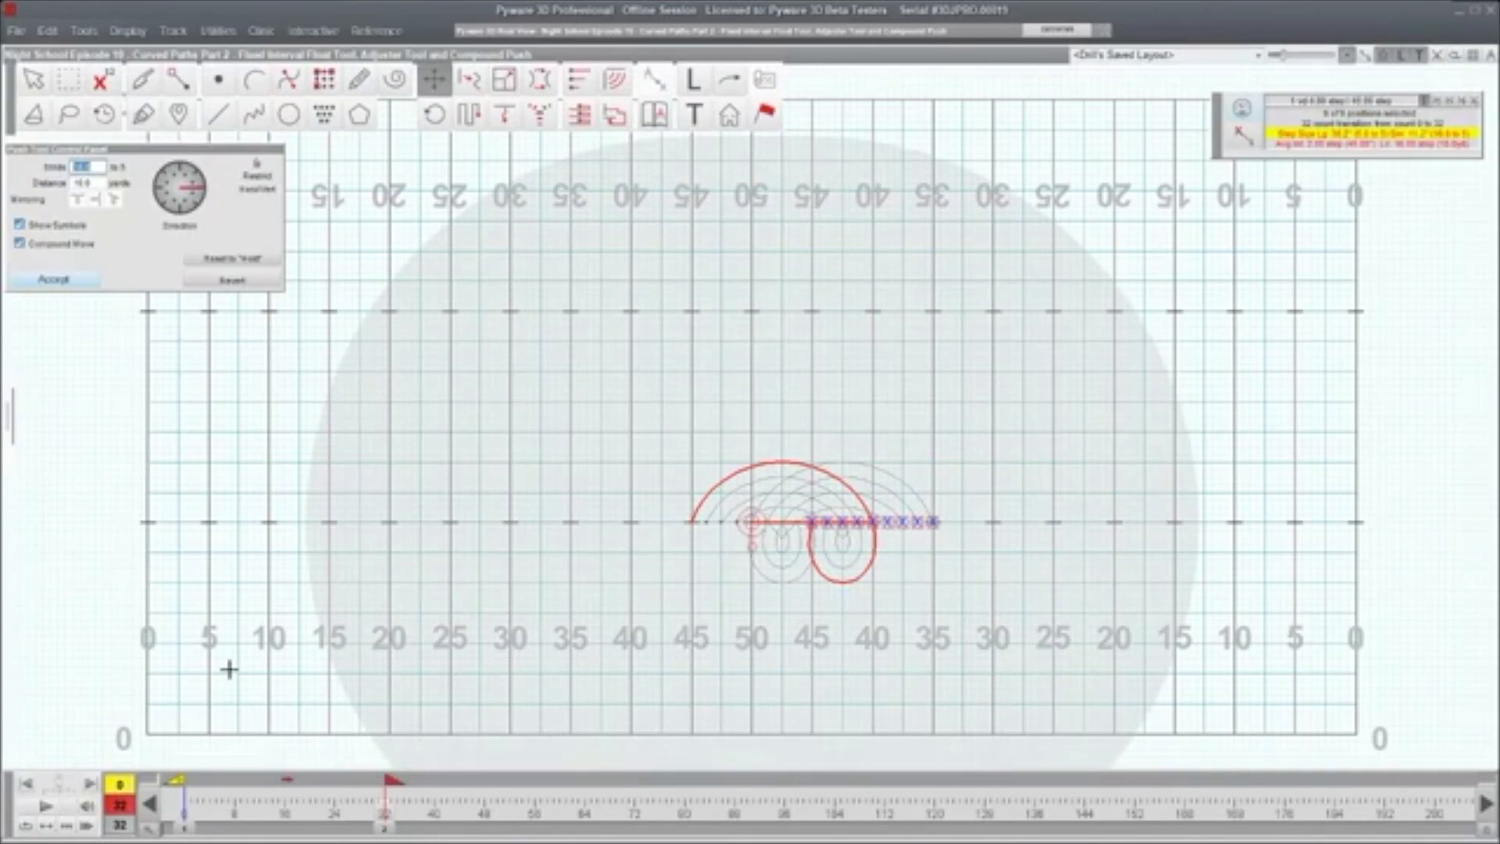
{"action": "left_click", "coordinate": [57, 283]}
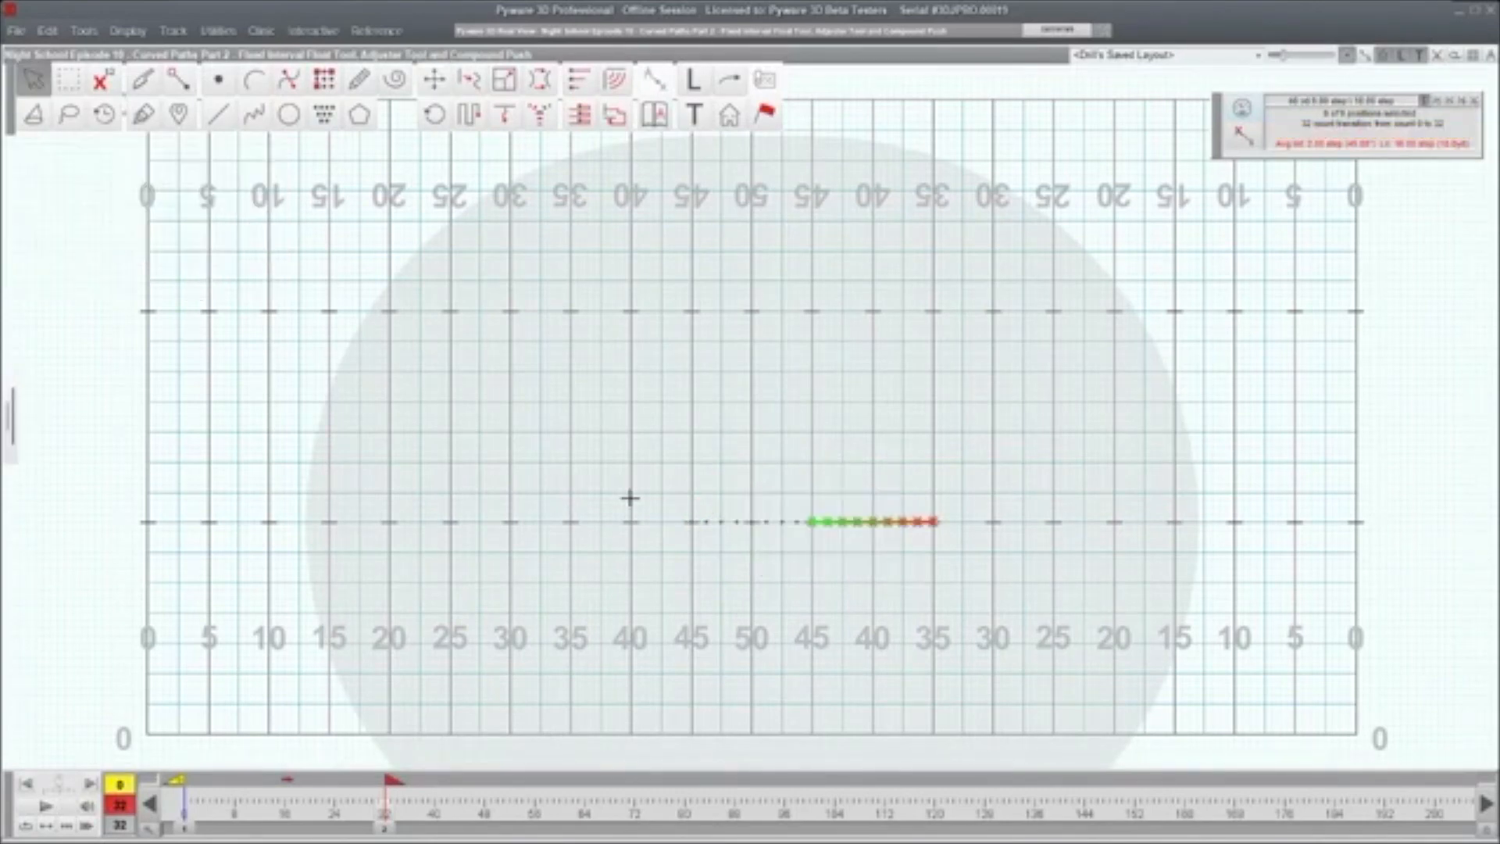
- Return the timeline to count 0
{"action": "left_click", "coordinate": [184, 828]}
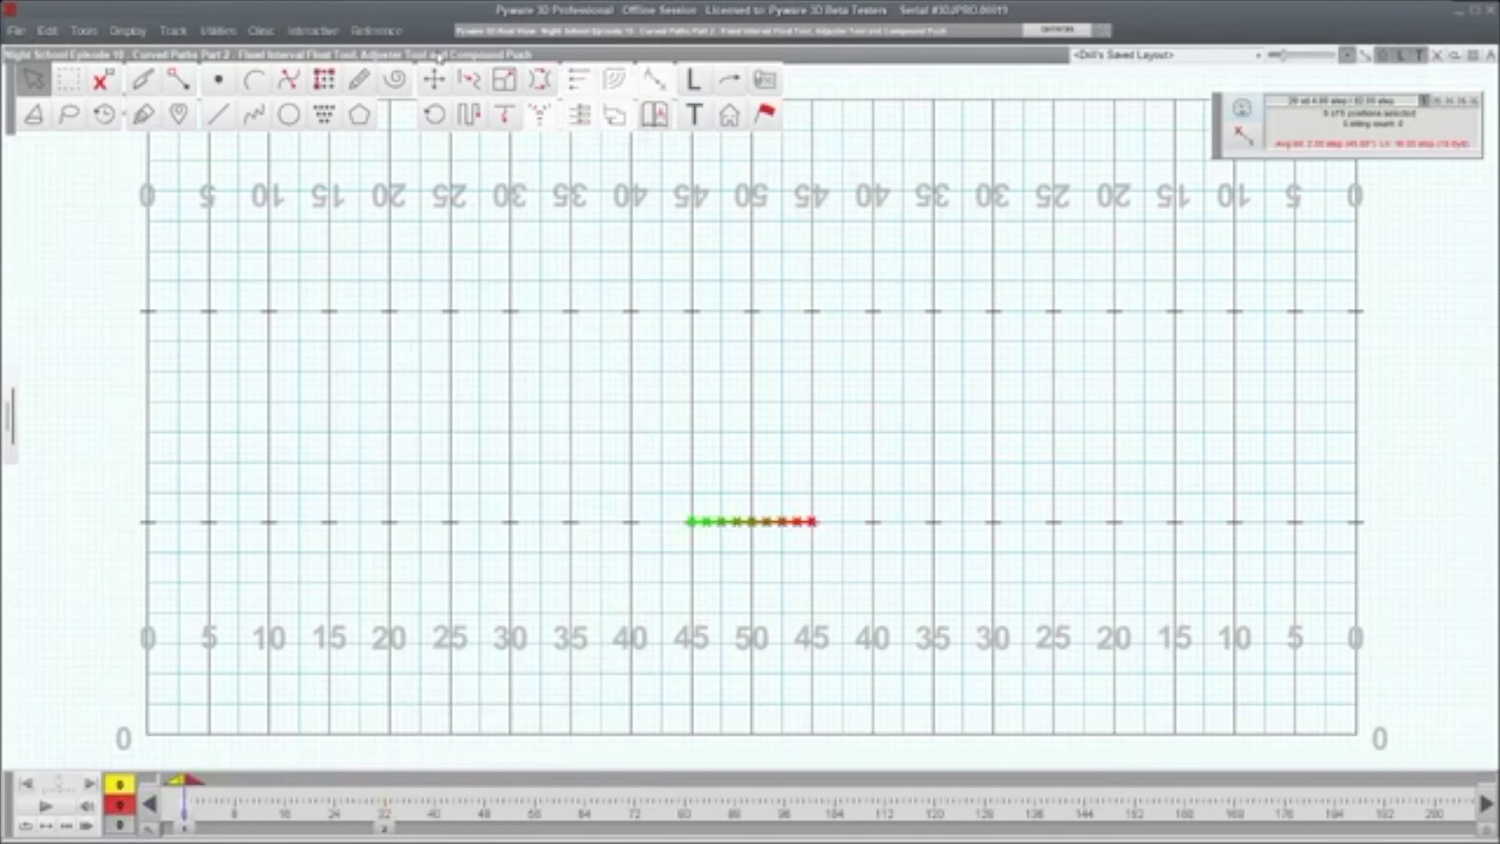
{"action": "left_click", "coordinate": [219, 117]}
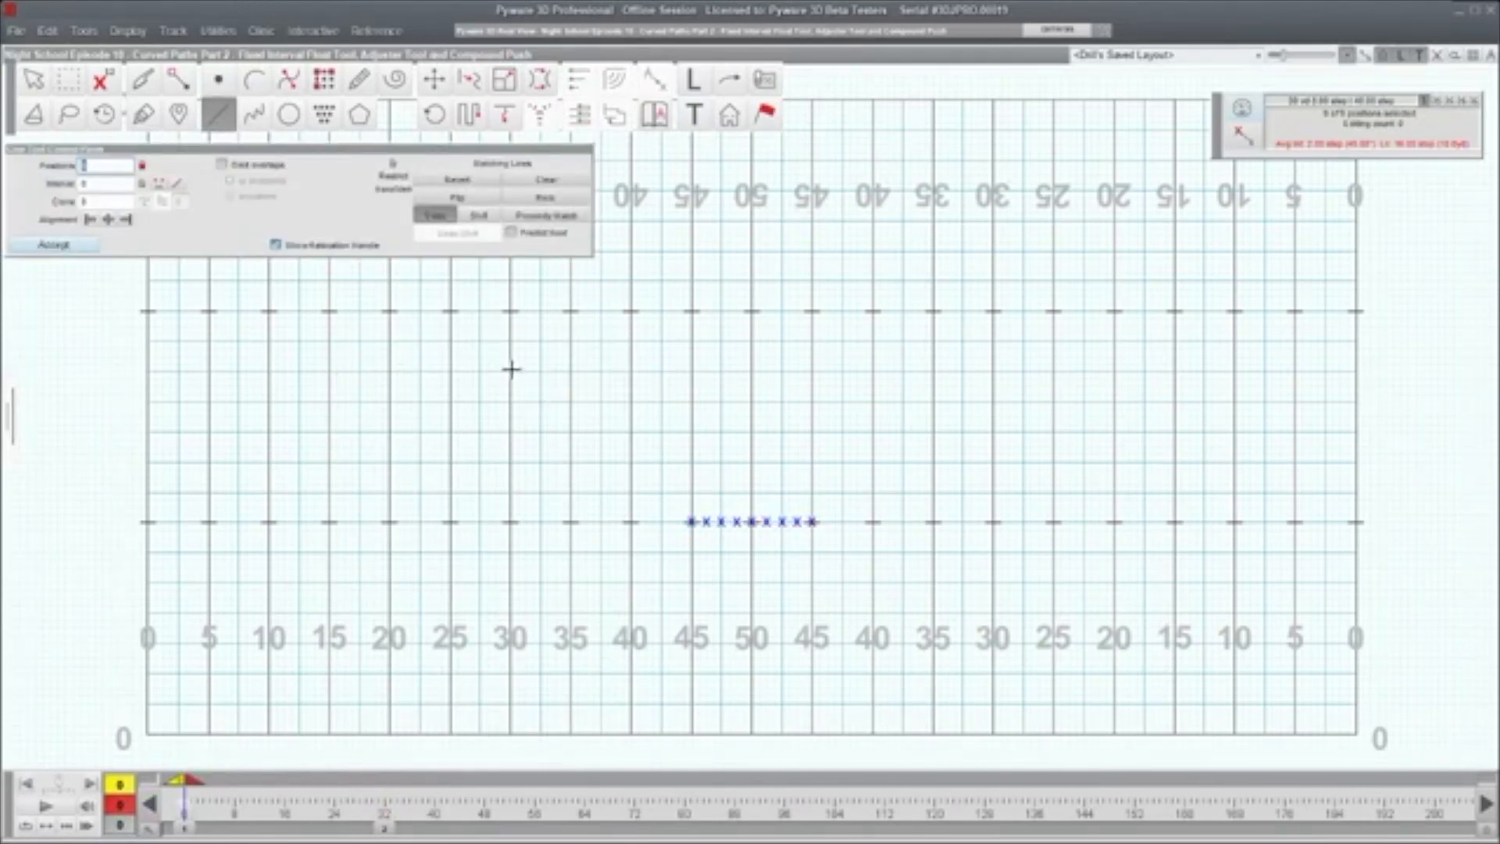
{"action": "left_click", "coordinate": [571, 311]}
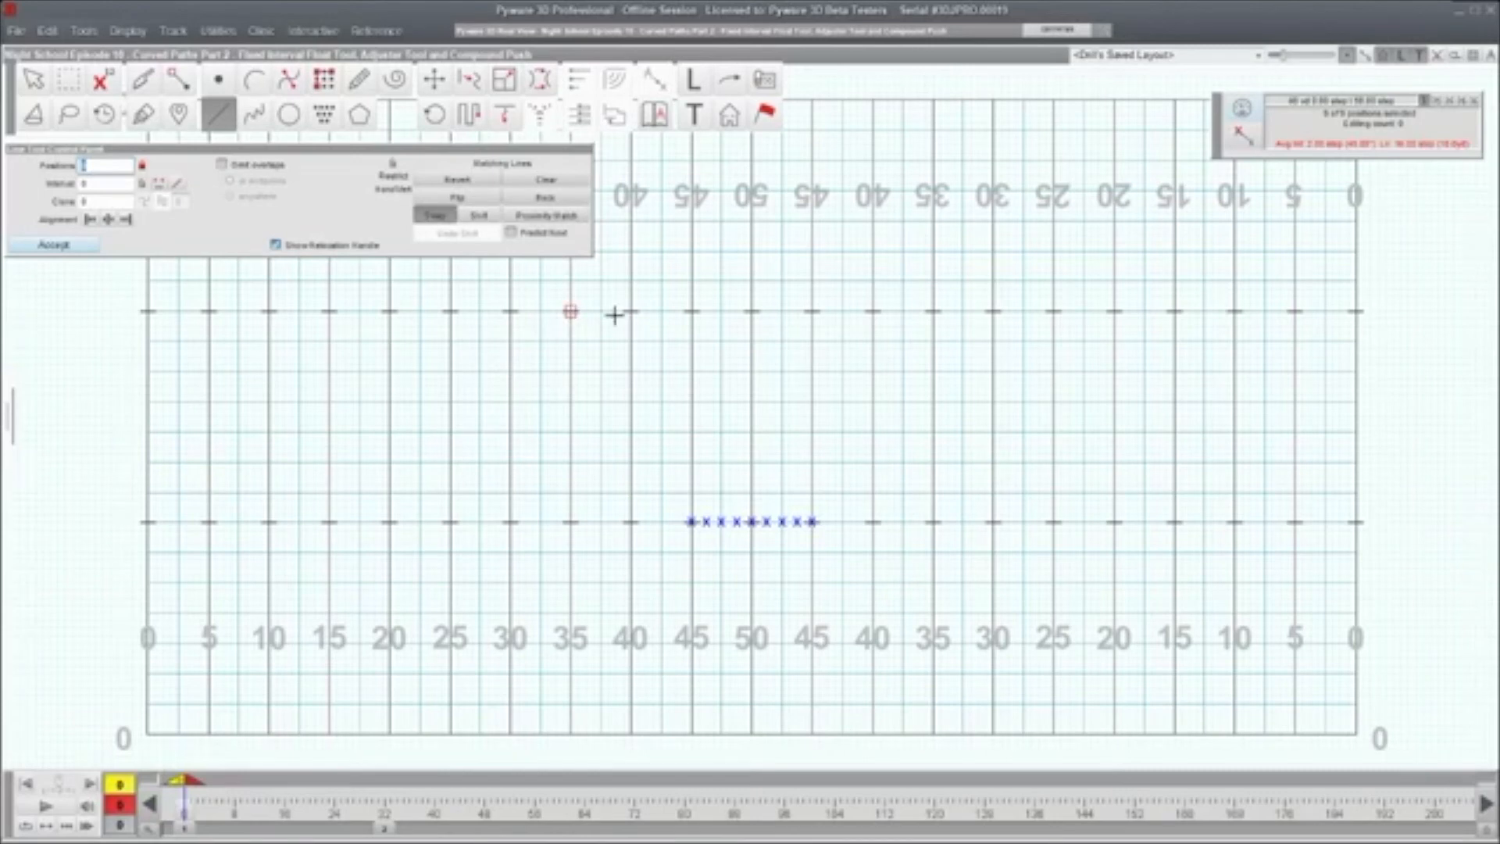
{"action": "left_click", "coordinate": [686, 311]}
{"action": "key", "text": "Escape"}
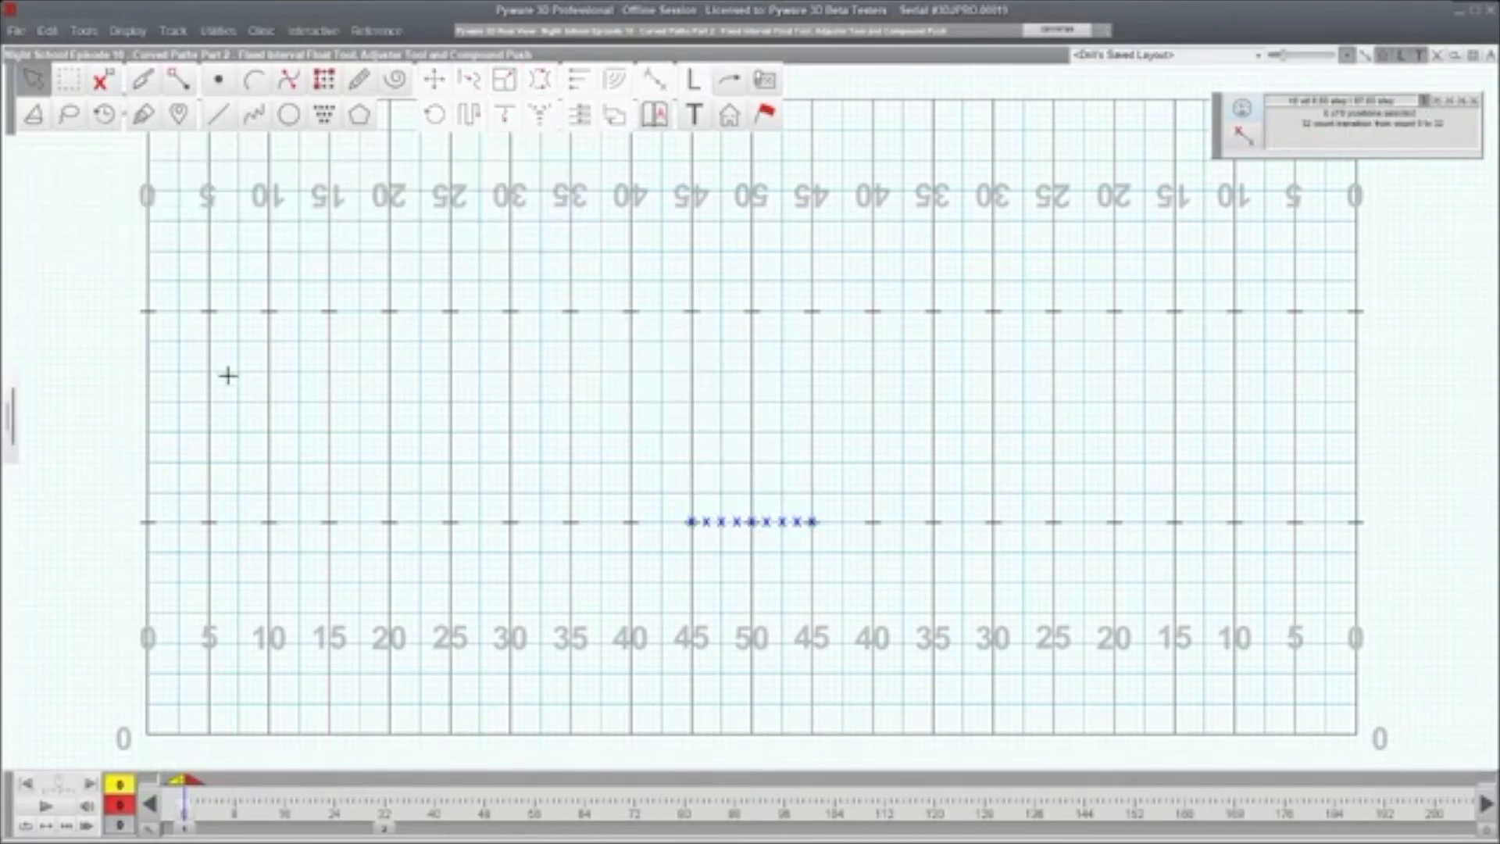
- Draw a second line of 9 positions just in front of the back hash, from the left-hand 40-yard line to the 50, and accept it
{"action": "left_click", "coordinate": [219, 115]}
{"action": "left_click", "coordinate": [630, 341]}
{"action": "left_click", "coordinate": [753, 341]}
{"action": "key", "text": "Return"}
{"action": "left_click_drag", "start_coordinate": [526, 295], "coordinate": [860, 453]}
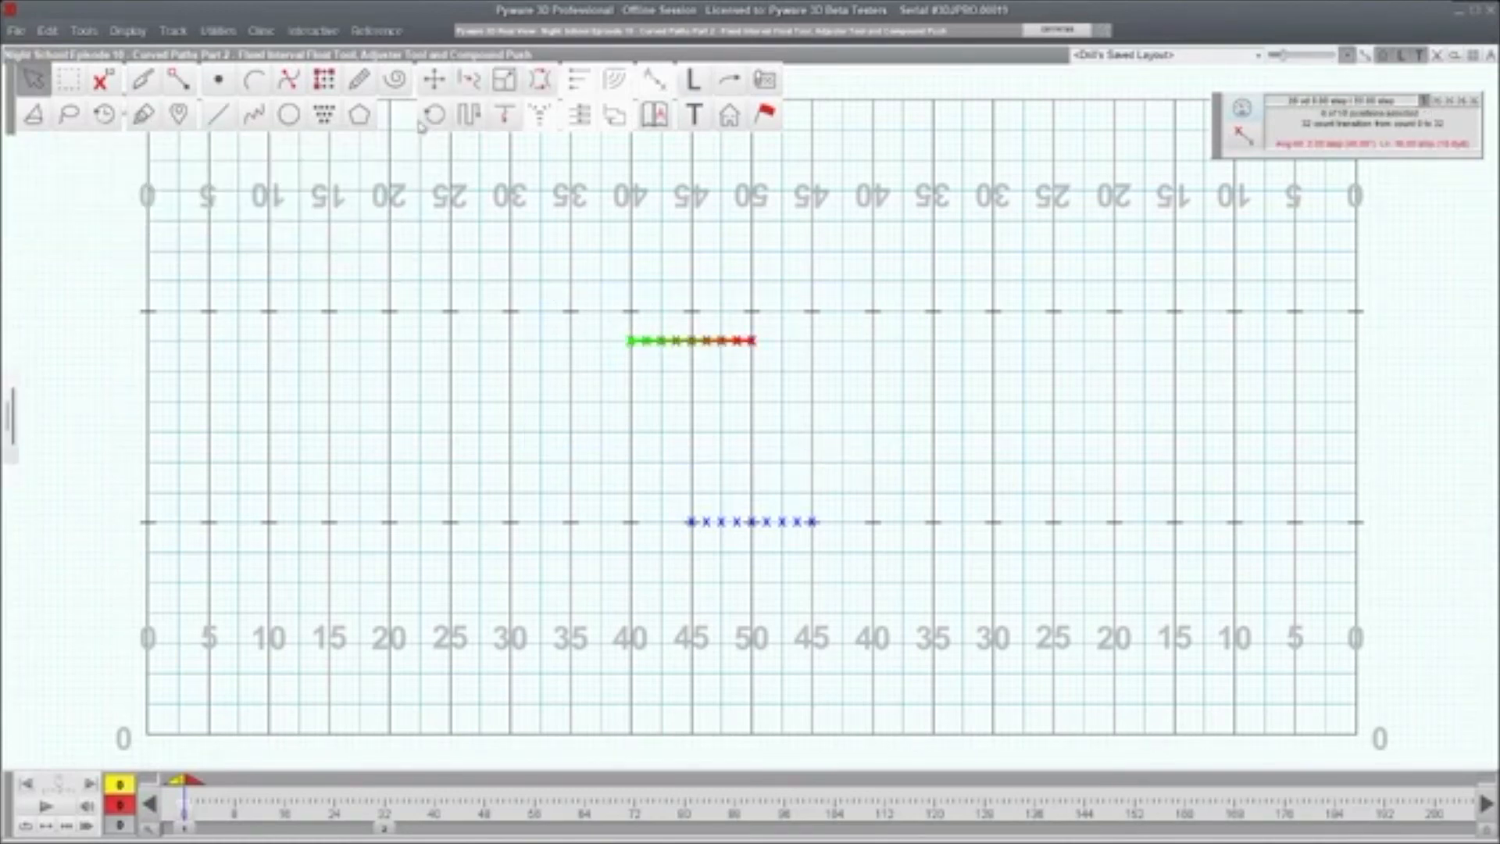
{"action": "left_click", "coordinate": [469, 114]}
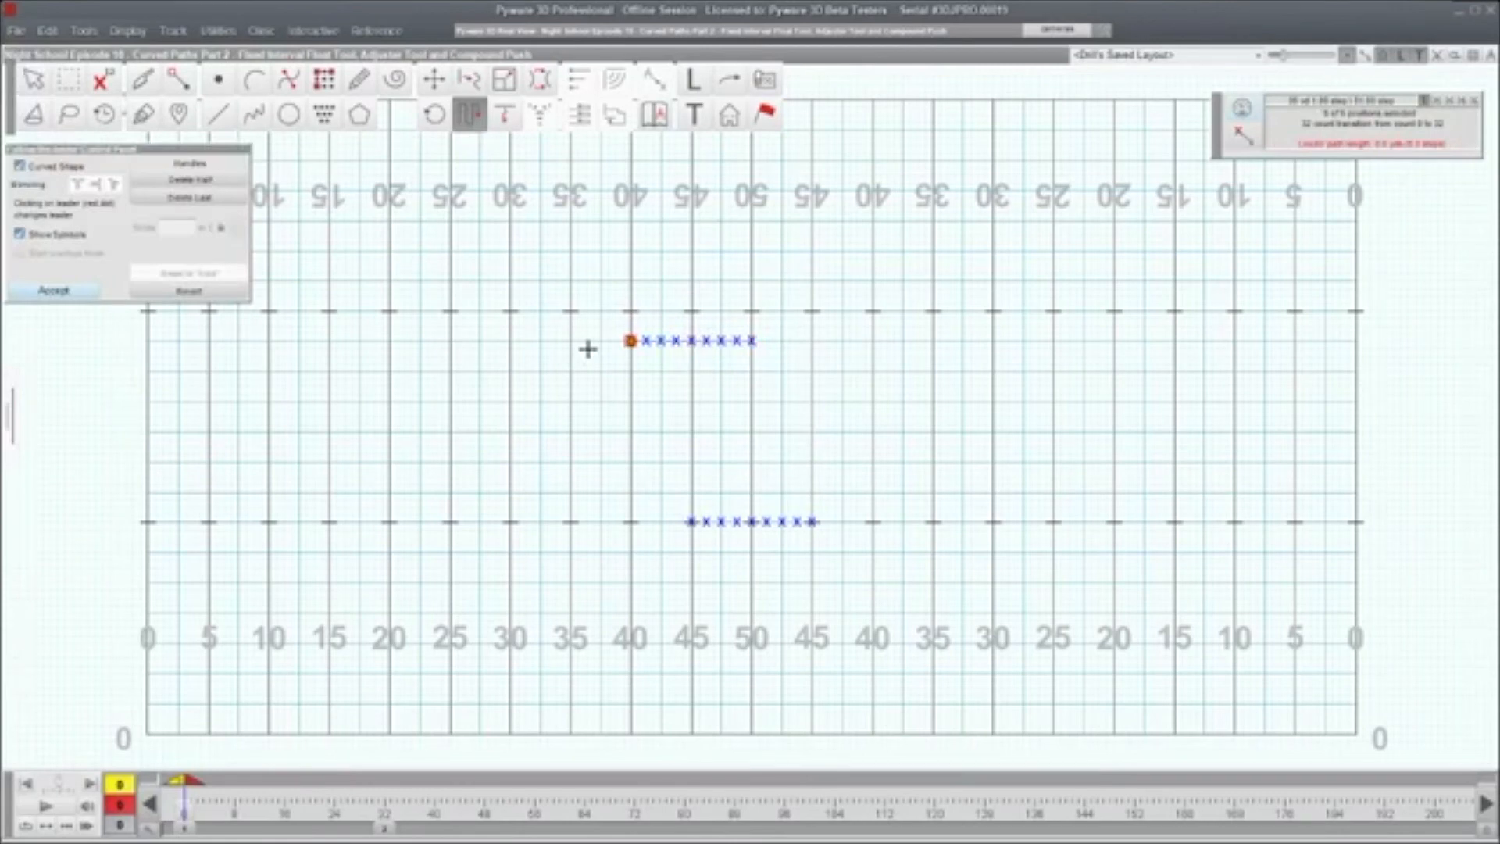
{"action": "left_click", "coordinate": [630, 340]}
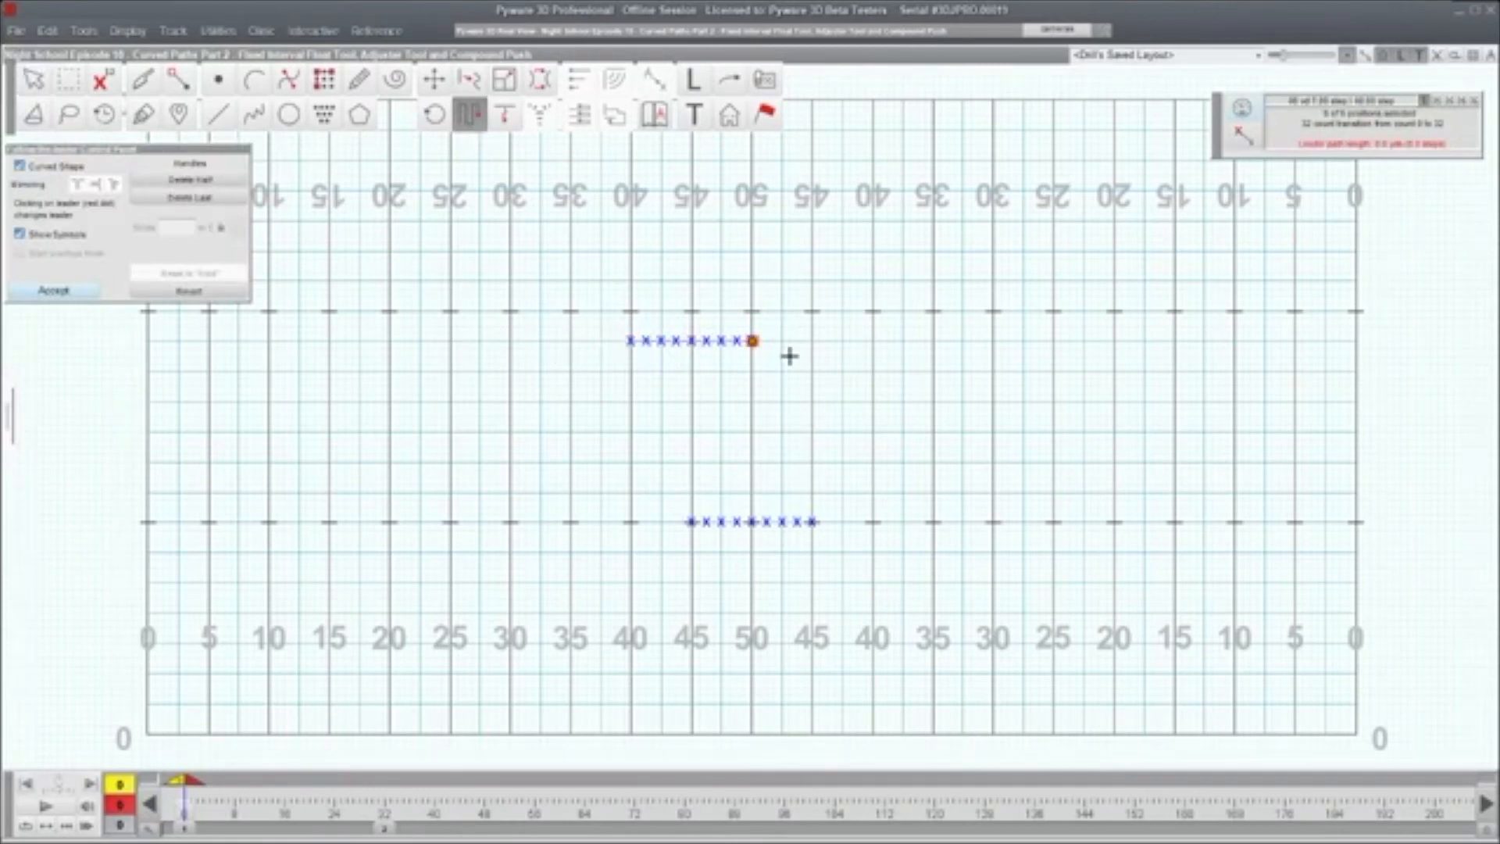
{"action": "left_click", "coordinate": [833, 369]}
{"action": "key", "text": "Escape"}
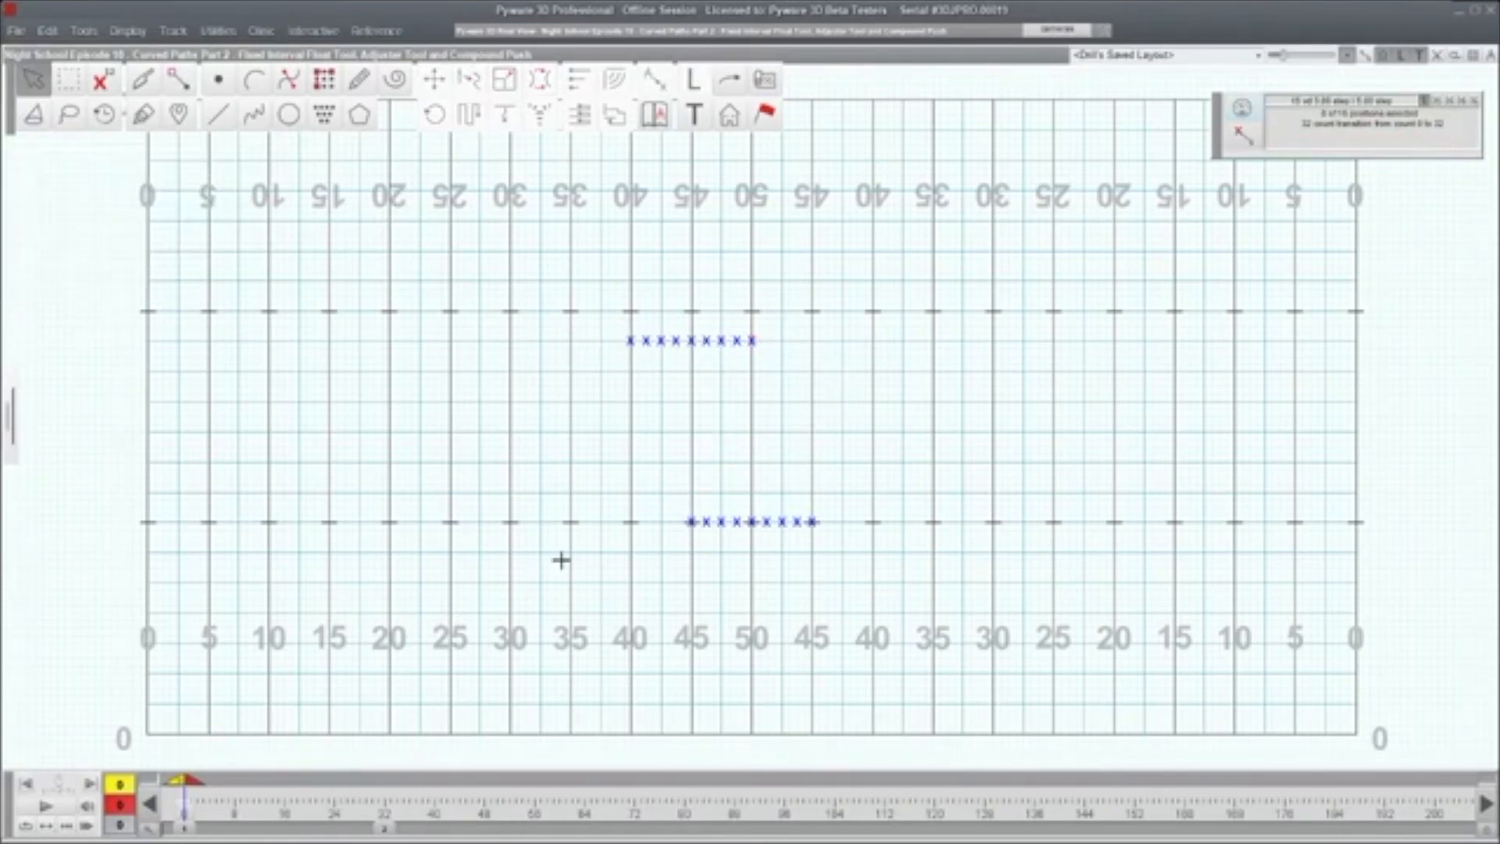
- At count 32, lead the second line from its 50-yard-line end along a three-point curved Follow-the-Leader path past the far 35-yard line
{"action": "left_click", "coordinate": [384, 829]}
{"action": "left_click_drag", "start_coordinate": [605, 278], "coordinate": [814, 410]}
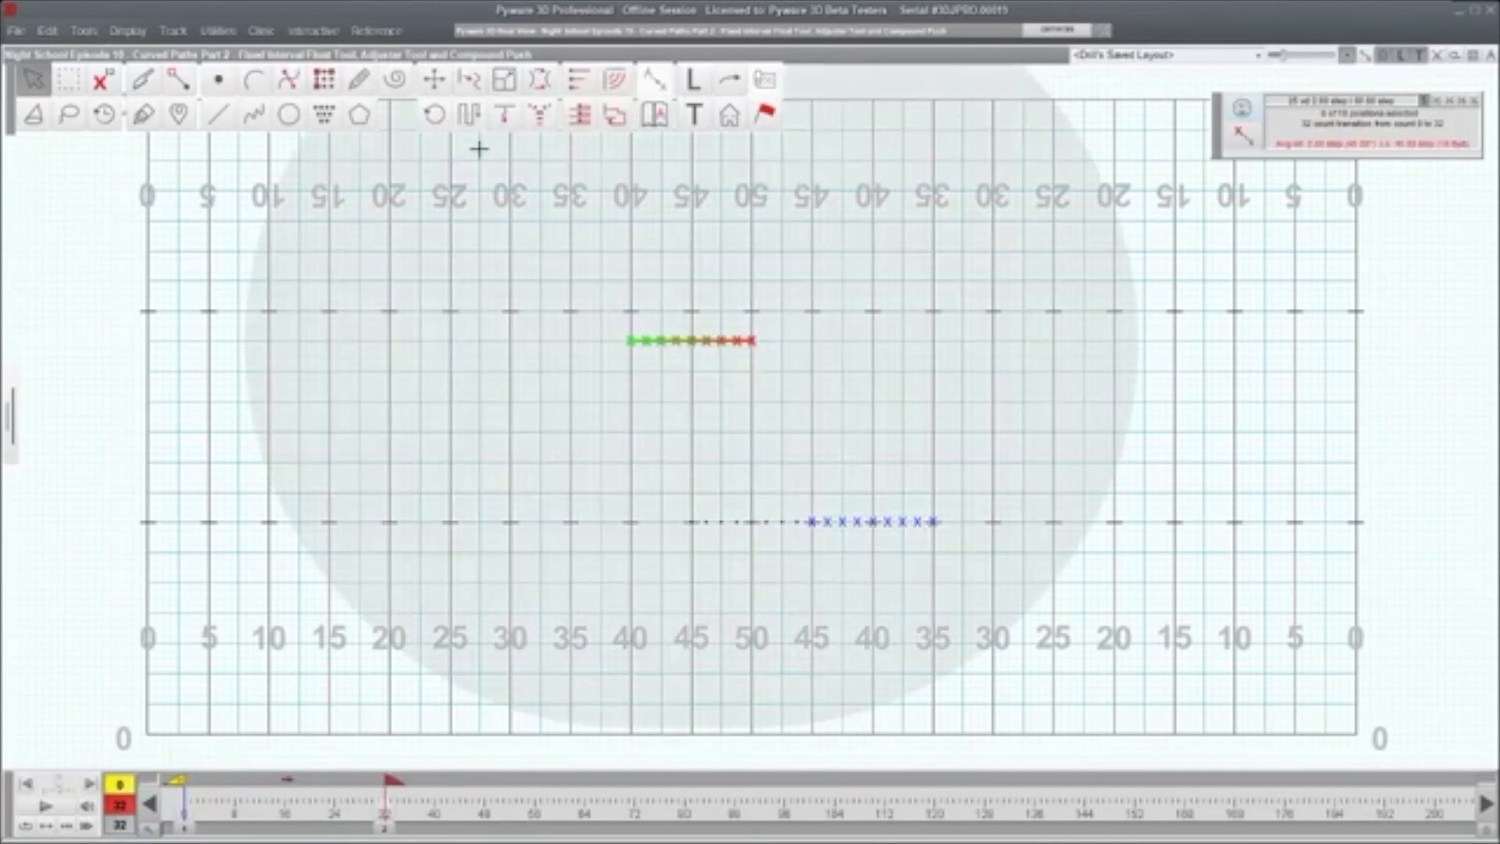
{"action": "left_click", "coordinate": [468, 114]}
{"action": "left_click", "coordinate": [632, 346]}
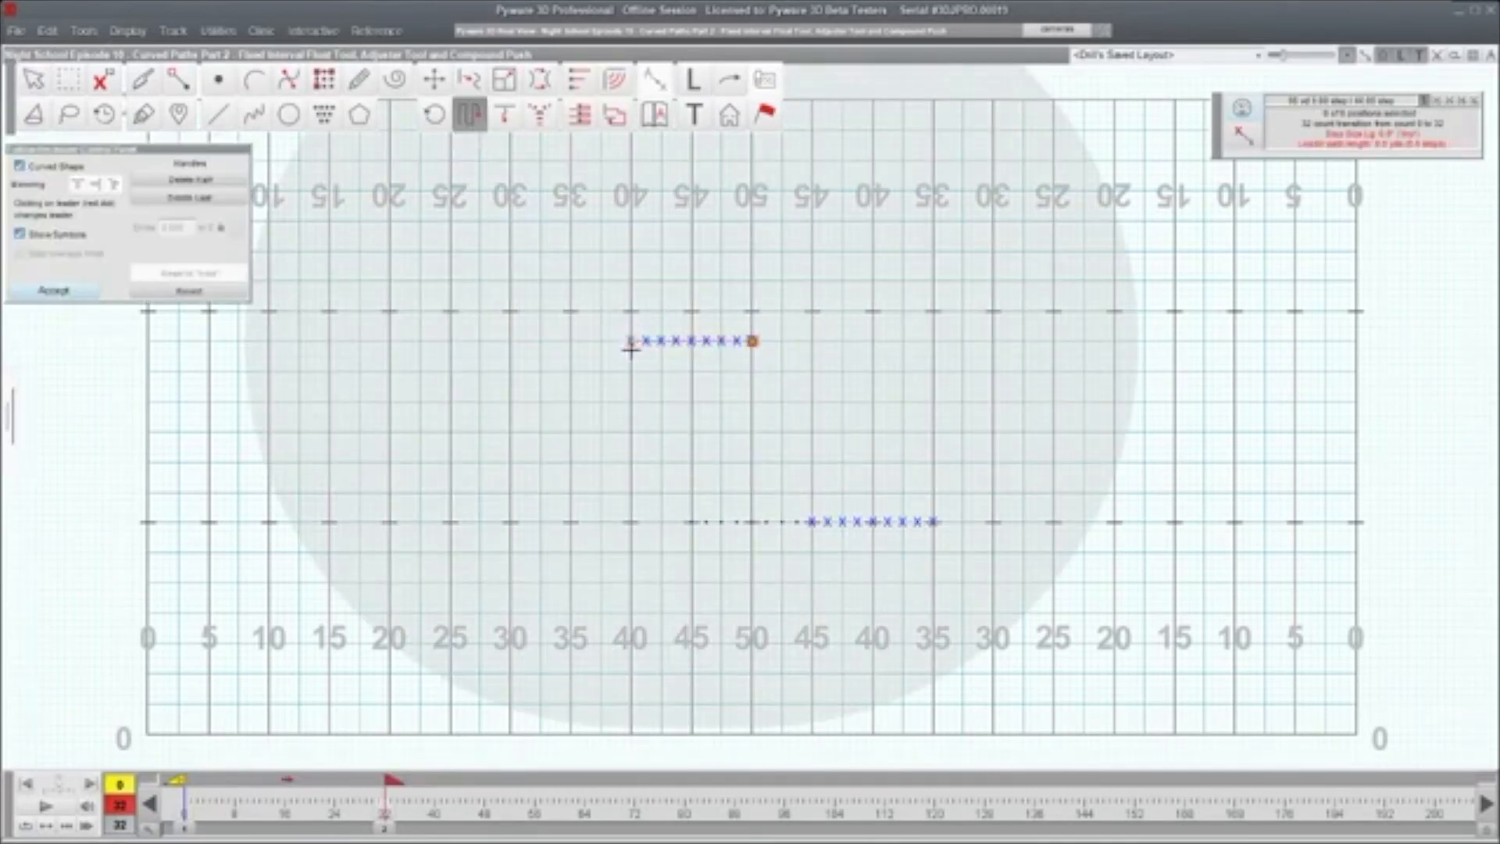
{"action": "left_click", "coordinate": [814, 400]}
{"action": "left_click", "coordinate": [918, 372]}
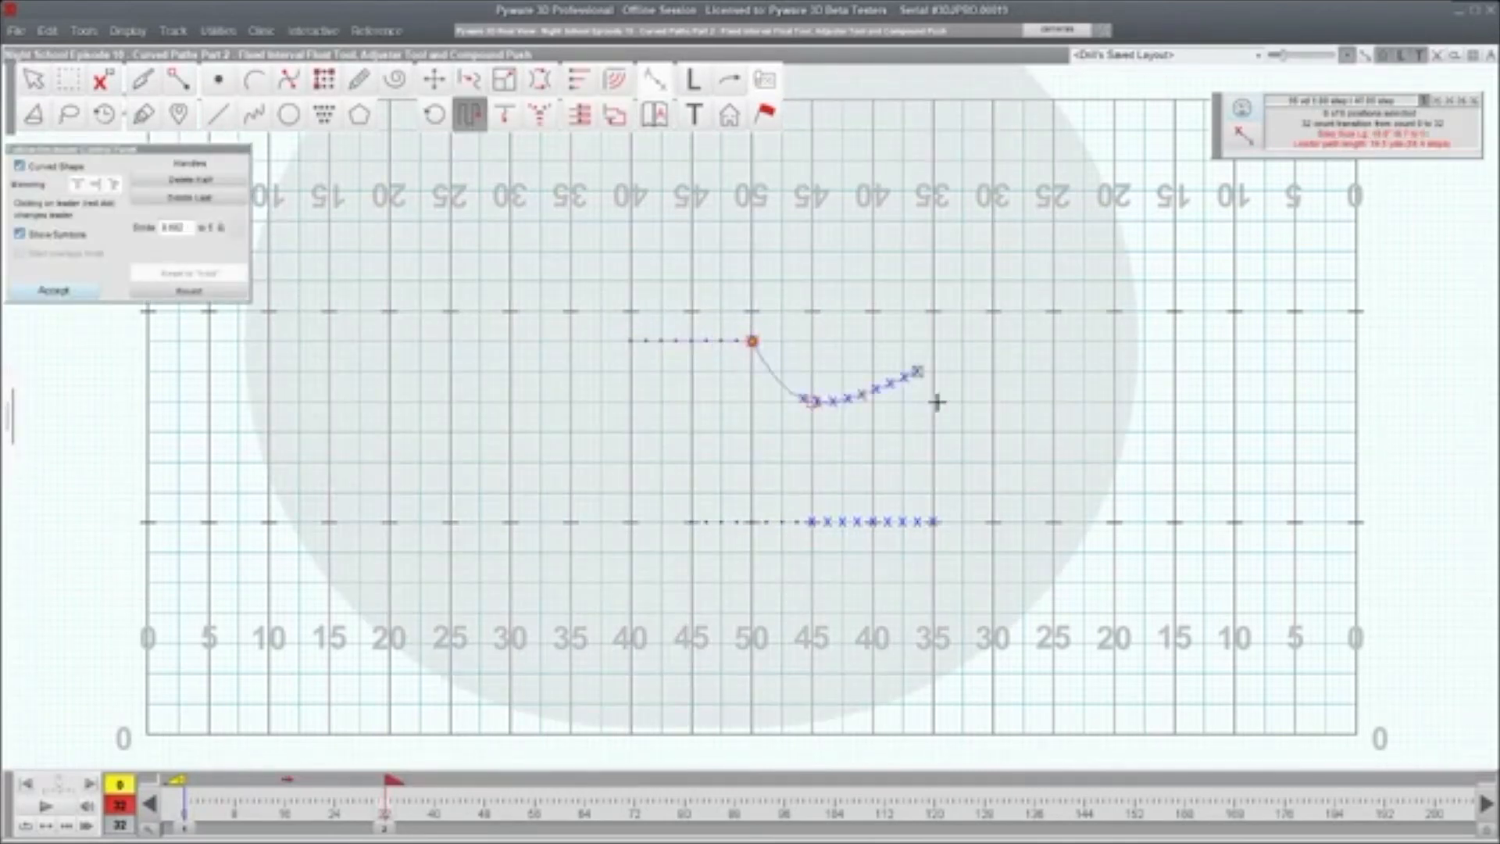
{"action": "left_click", "coordinate": [964, 439]}
- Reshape the Follow-the-Leader path by raising its three curve points, preview the animation, and accept the move
{"action": "left_click_drag", "start_coordinate": [813, 400], "coordinate": [821, 363]}
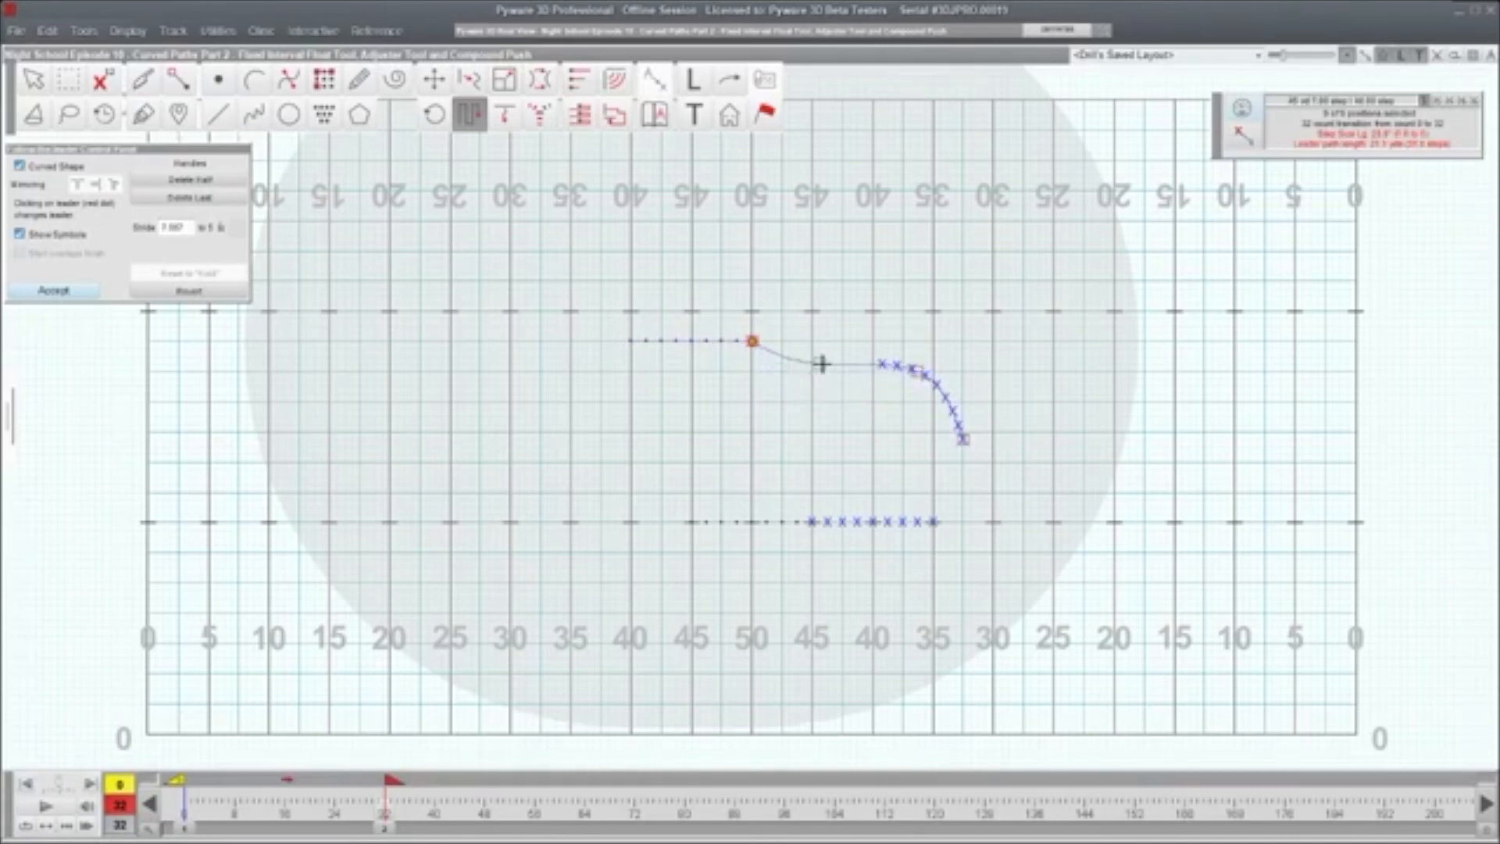
{"action": "left_click_drag", "start_coordinate": [914, 371], "coordinate": [921, 341]}
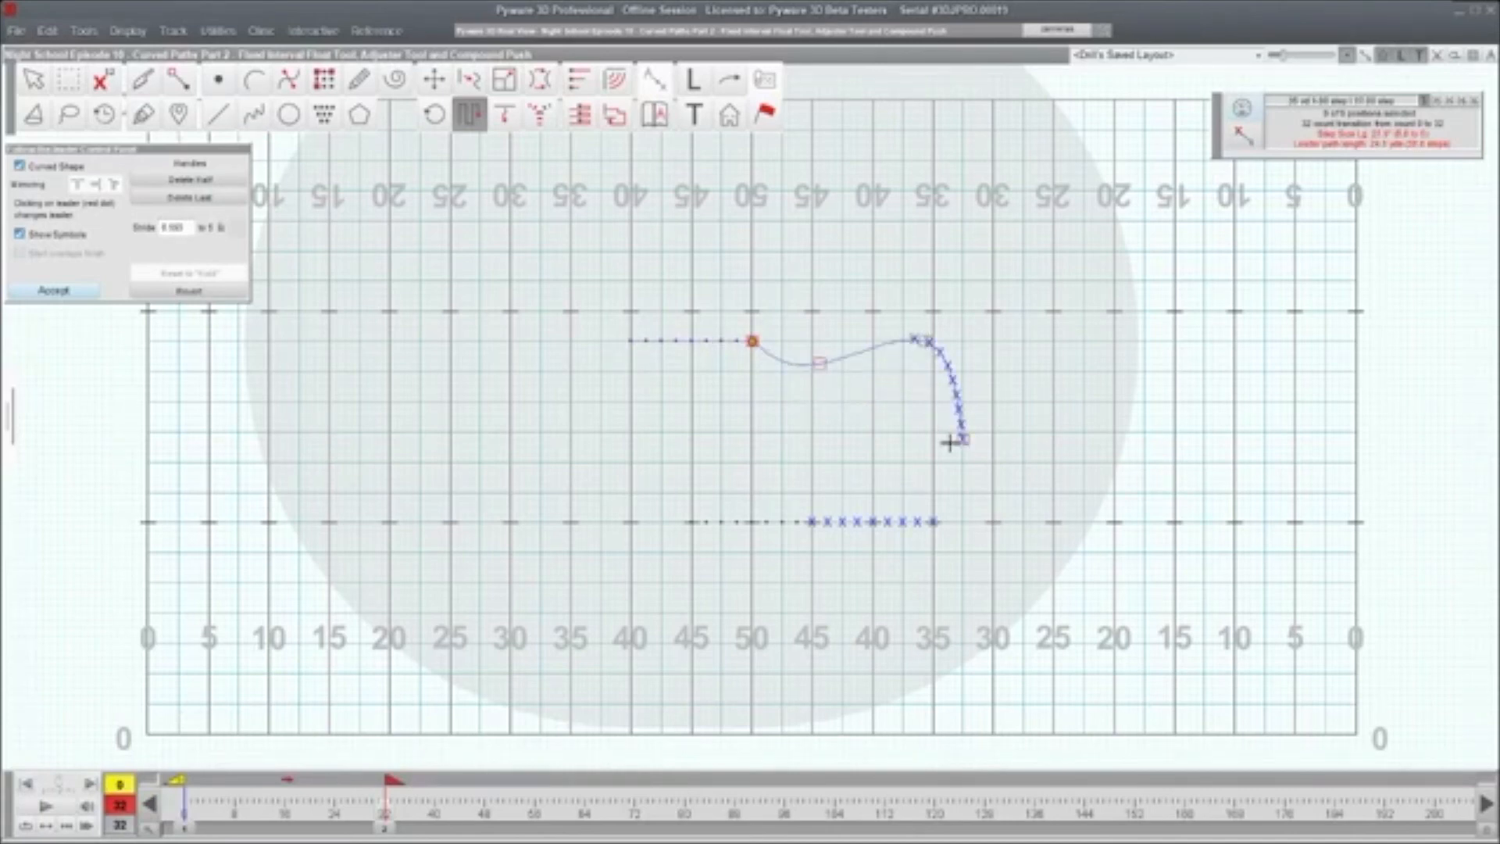
{"action": "left_click_drag", "start_coordinate": [964, 438], "coordinate": [986, 424]}
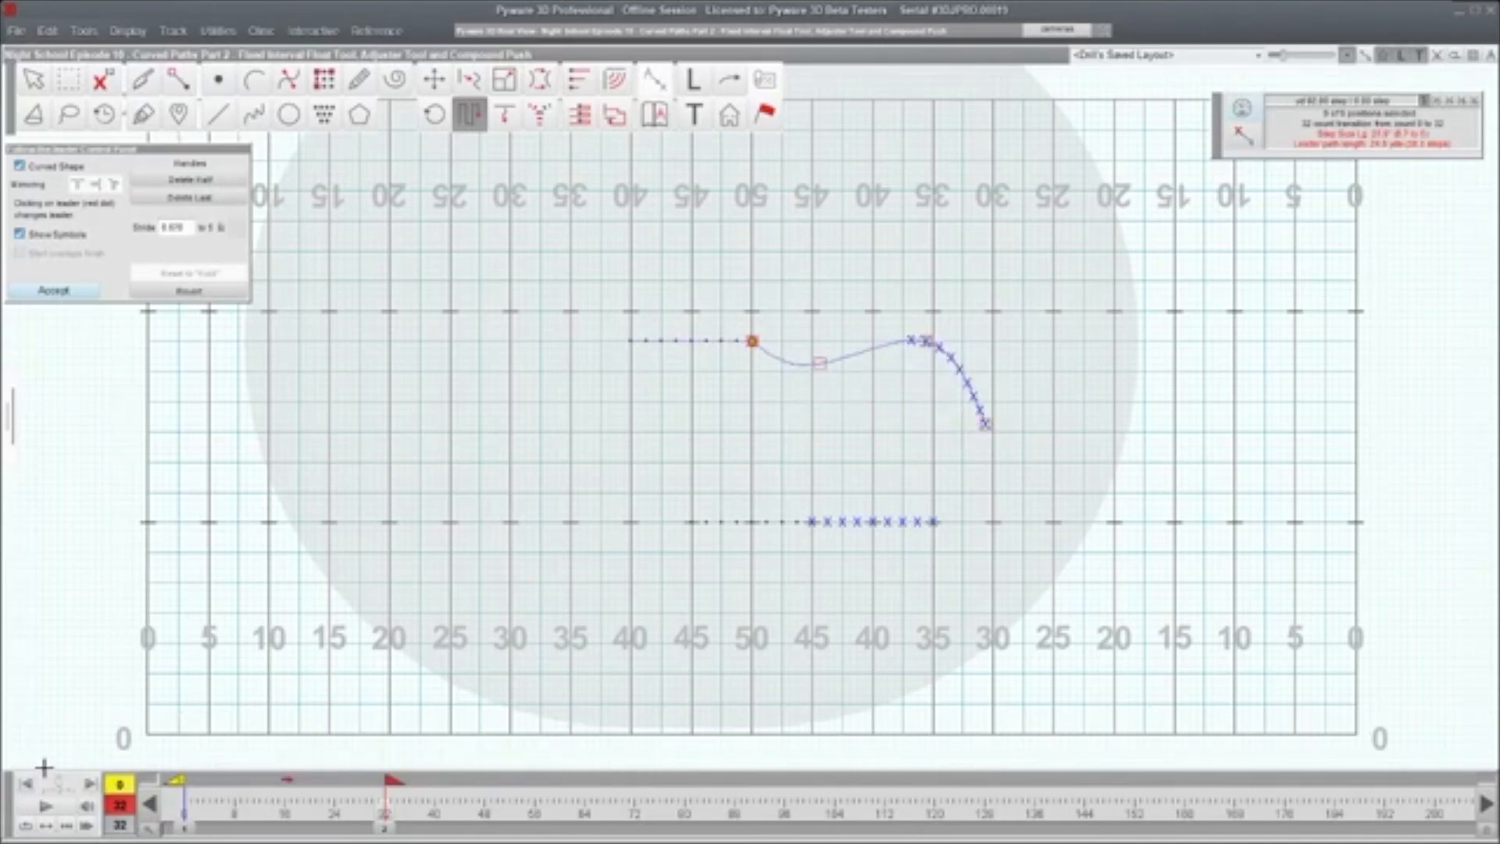
{"action": "left_click", "coordinate": [64, 810]}
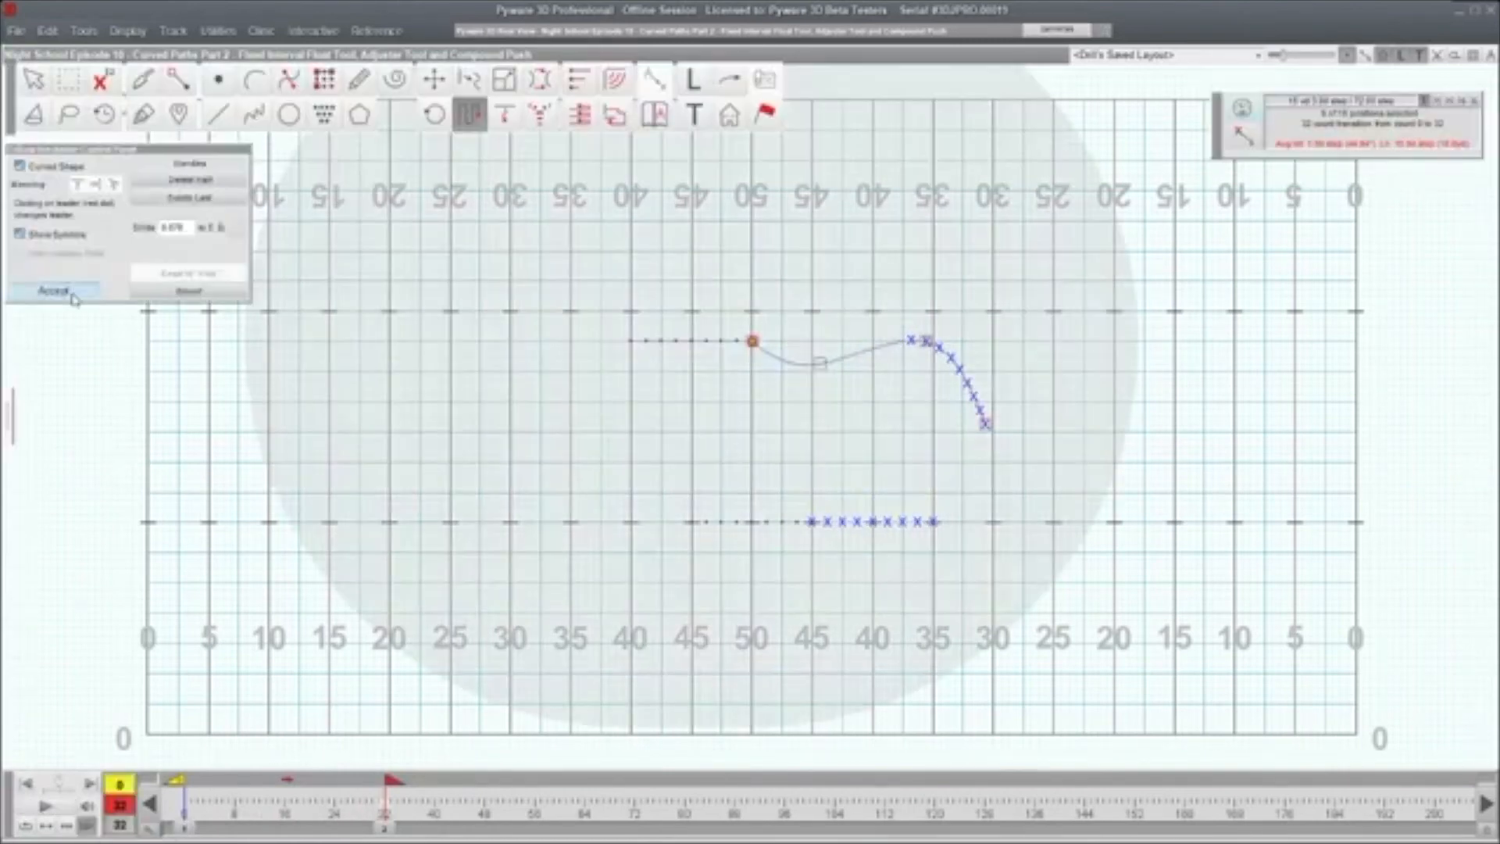
{"action": "left_click", "coordinate": [73, 291]}
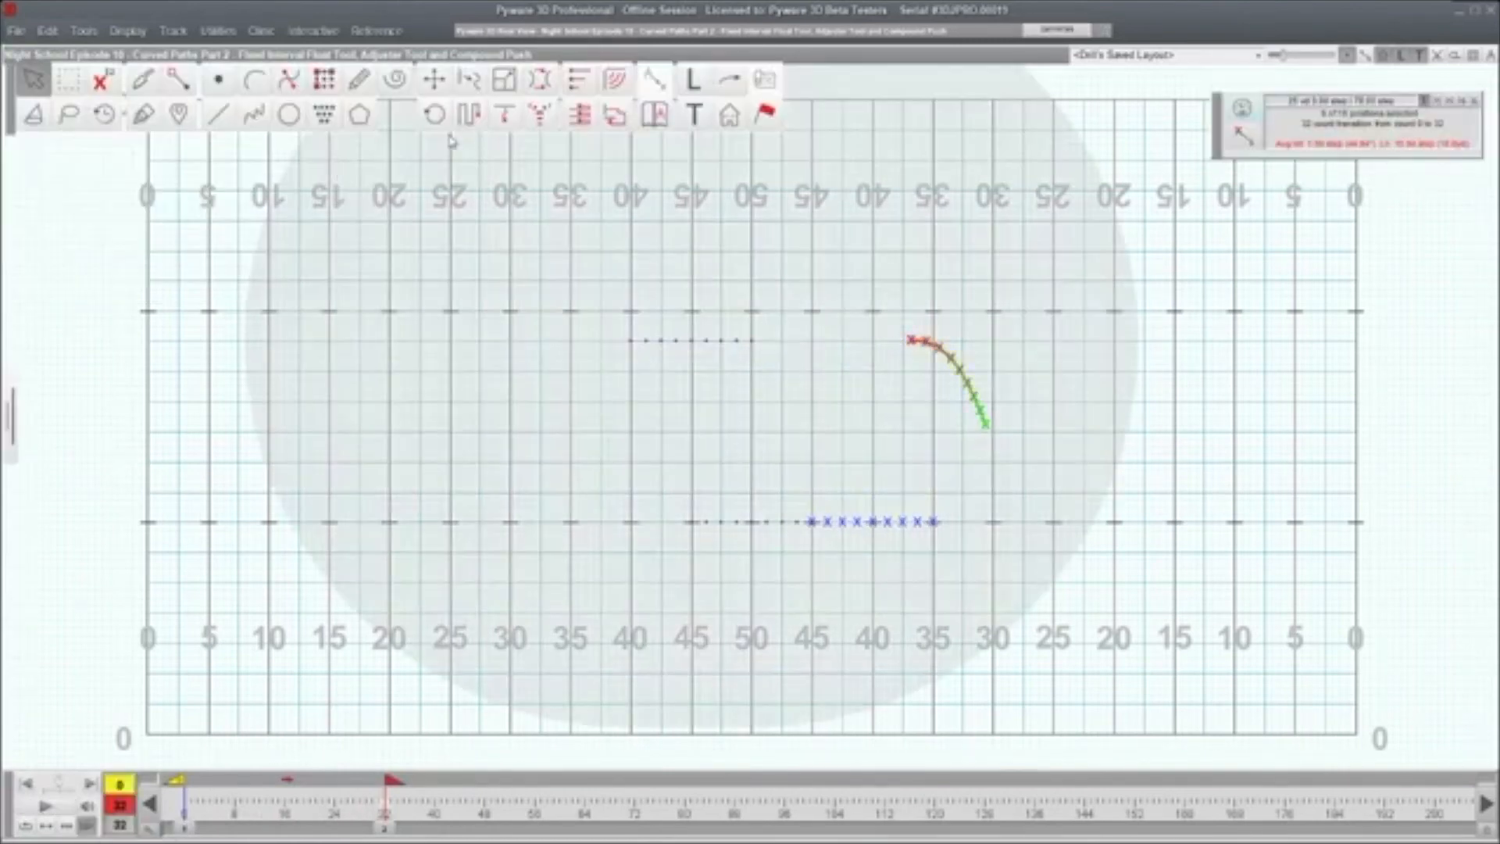
- Push the curved line as a compound move to end around the back hash between the 50 and far 45-yard line, preview it, and accept
{"action": "left_click", "coordinate": [436, 81]}
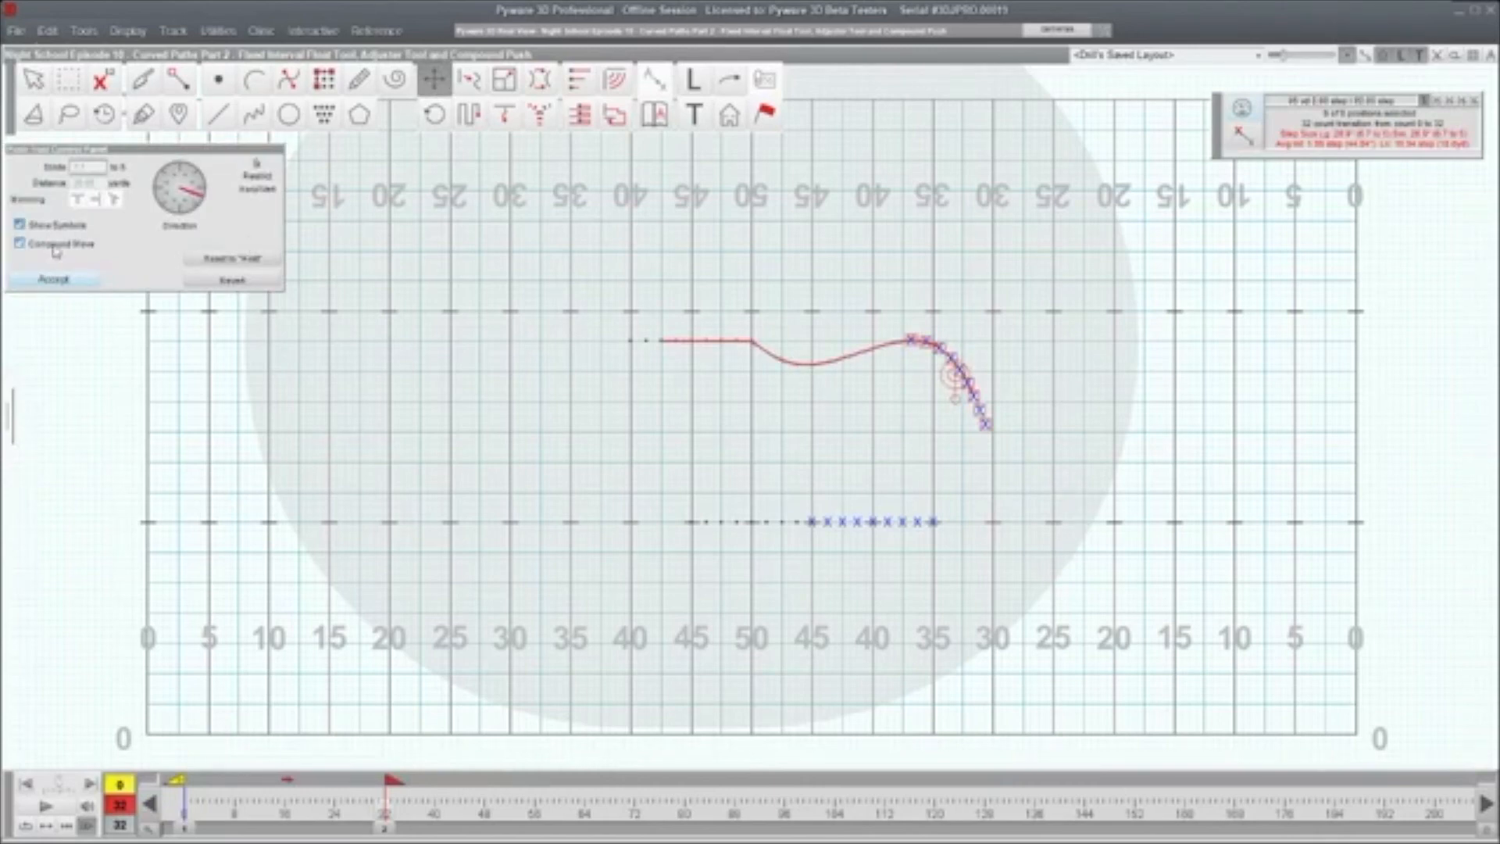
{"action": "left_click_drag", "start_coordinate": [987, 423], "coordinate": [965, 516]}
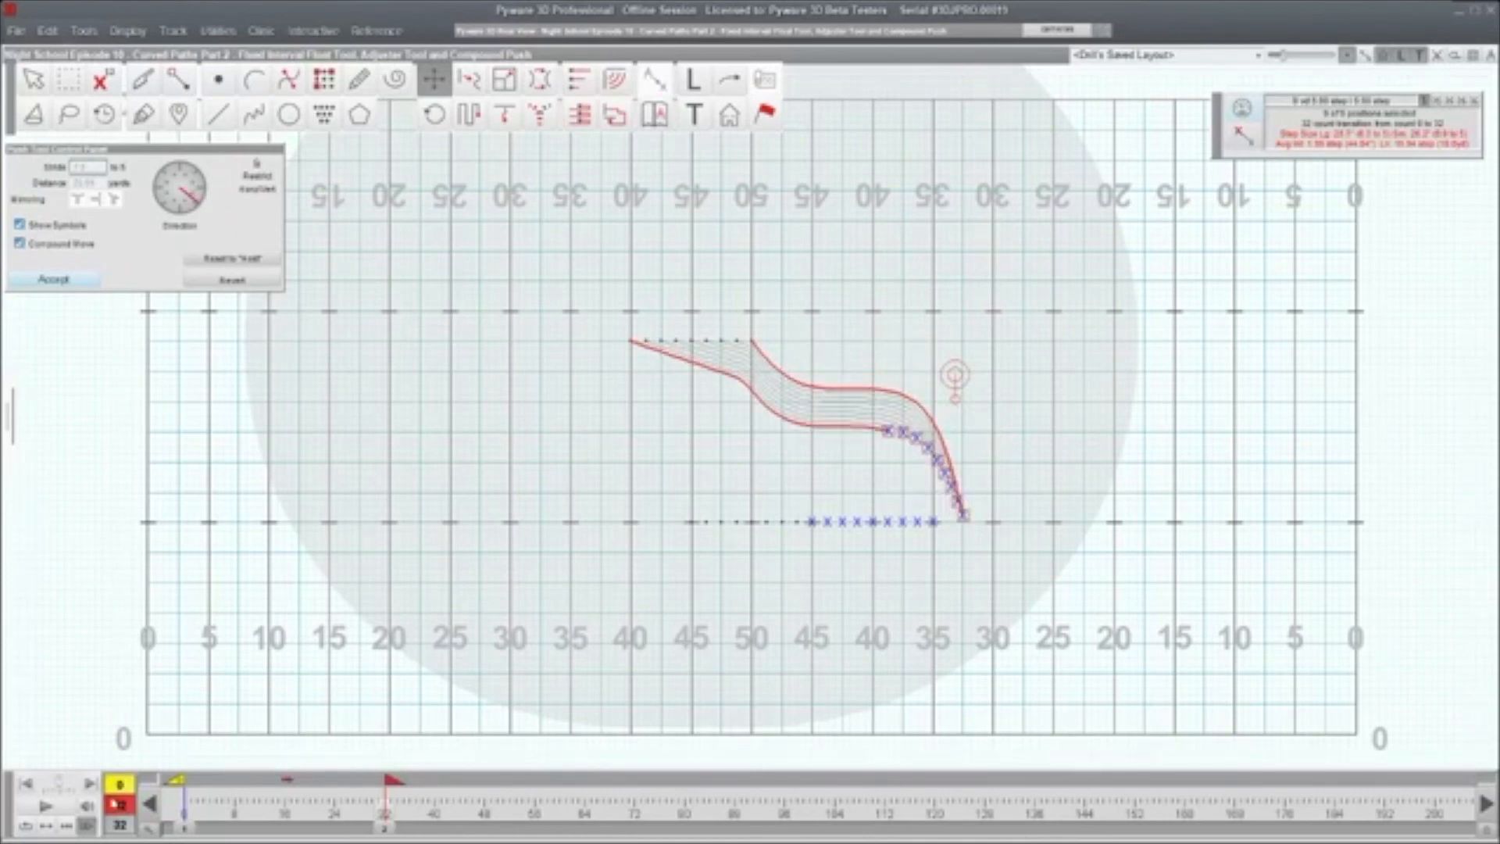
{"action": "left_click", "coordinate": [50, 805]}
{"action": "left_click_drag", "start_coordinate": [964, 520], "coordinate": [820, 324]}
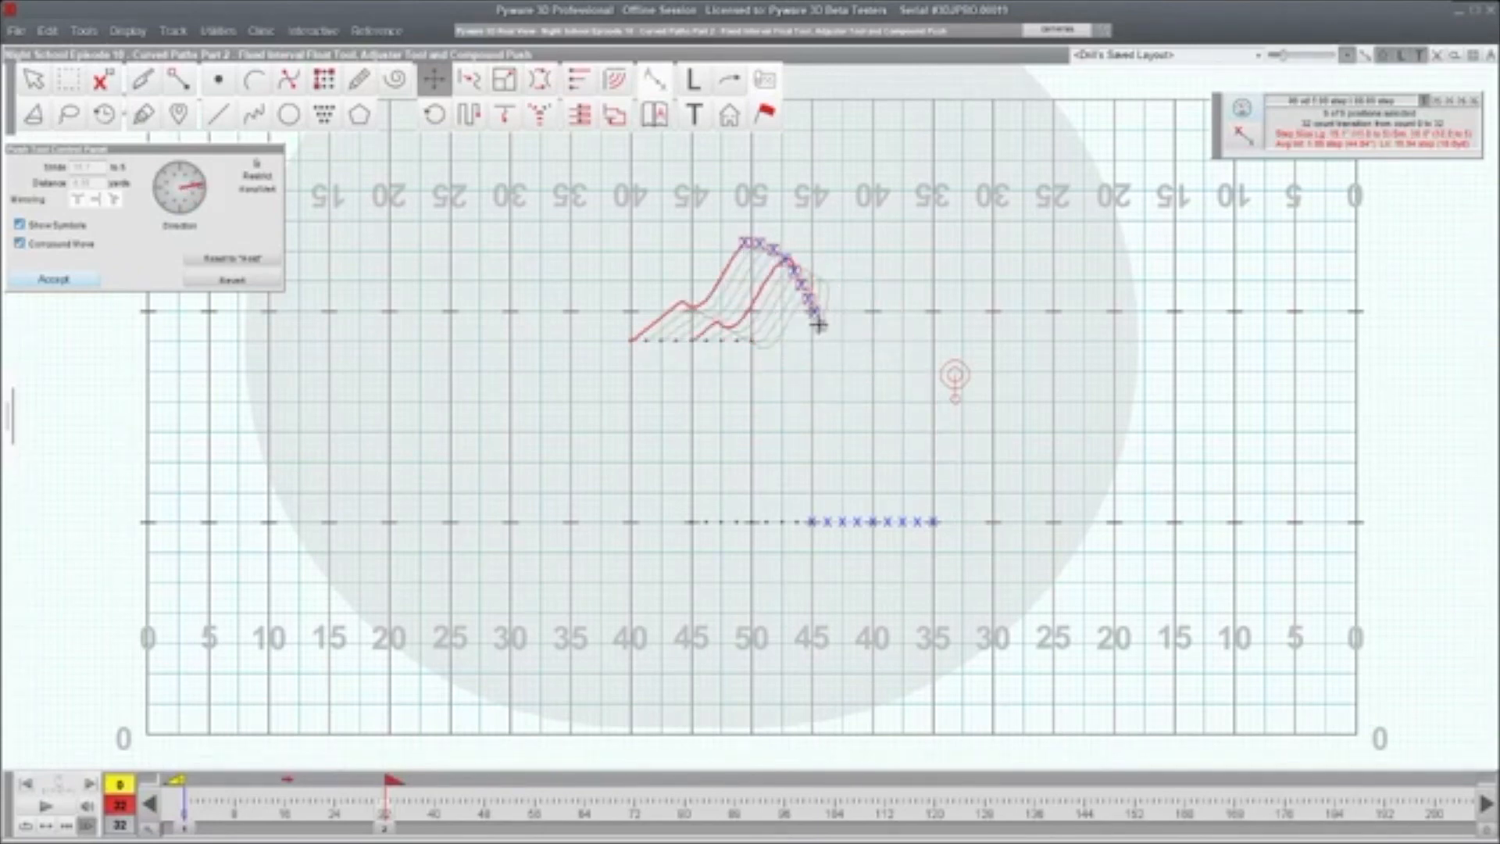
{"action": "left_click", "coordinate": [80, 807]}
{"action": "left_click", "coordinate": [54, 280]}
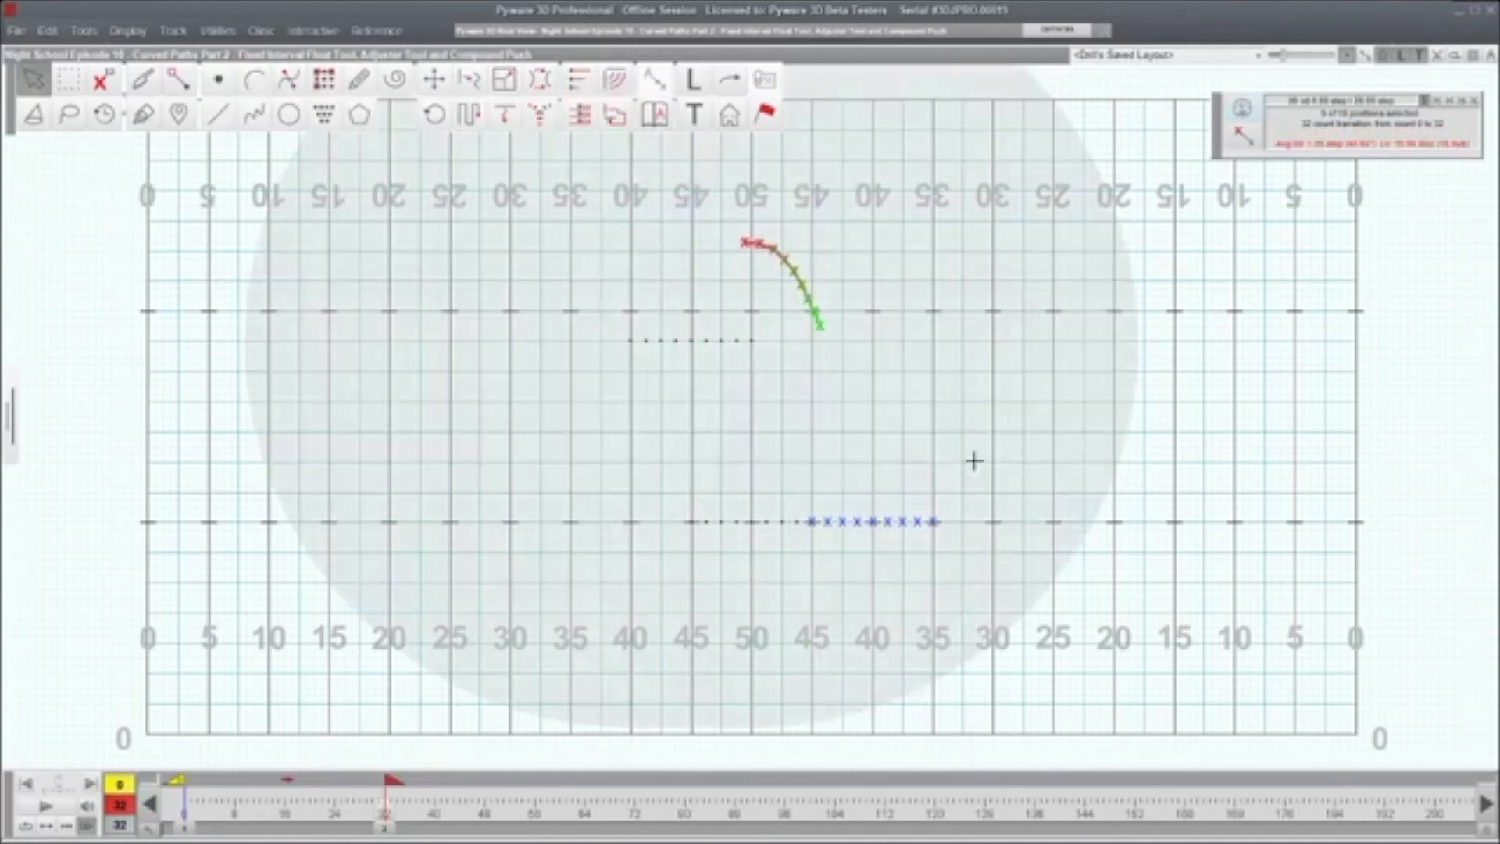
- At count 0, draw a circle of 31 positions at 2-step intervals centered on the left-hand 20-yard line near the front sideline, and accept it
{"action": "left_click", "coordinate": [749, 394]}
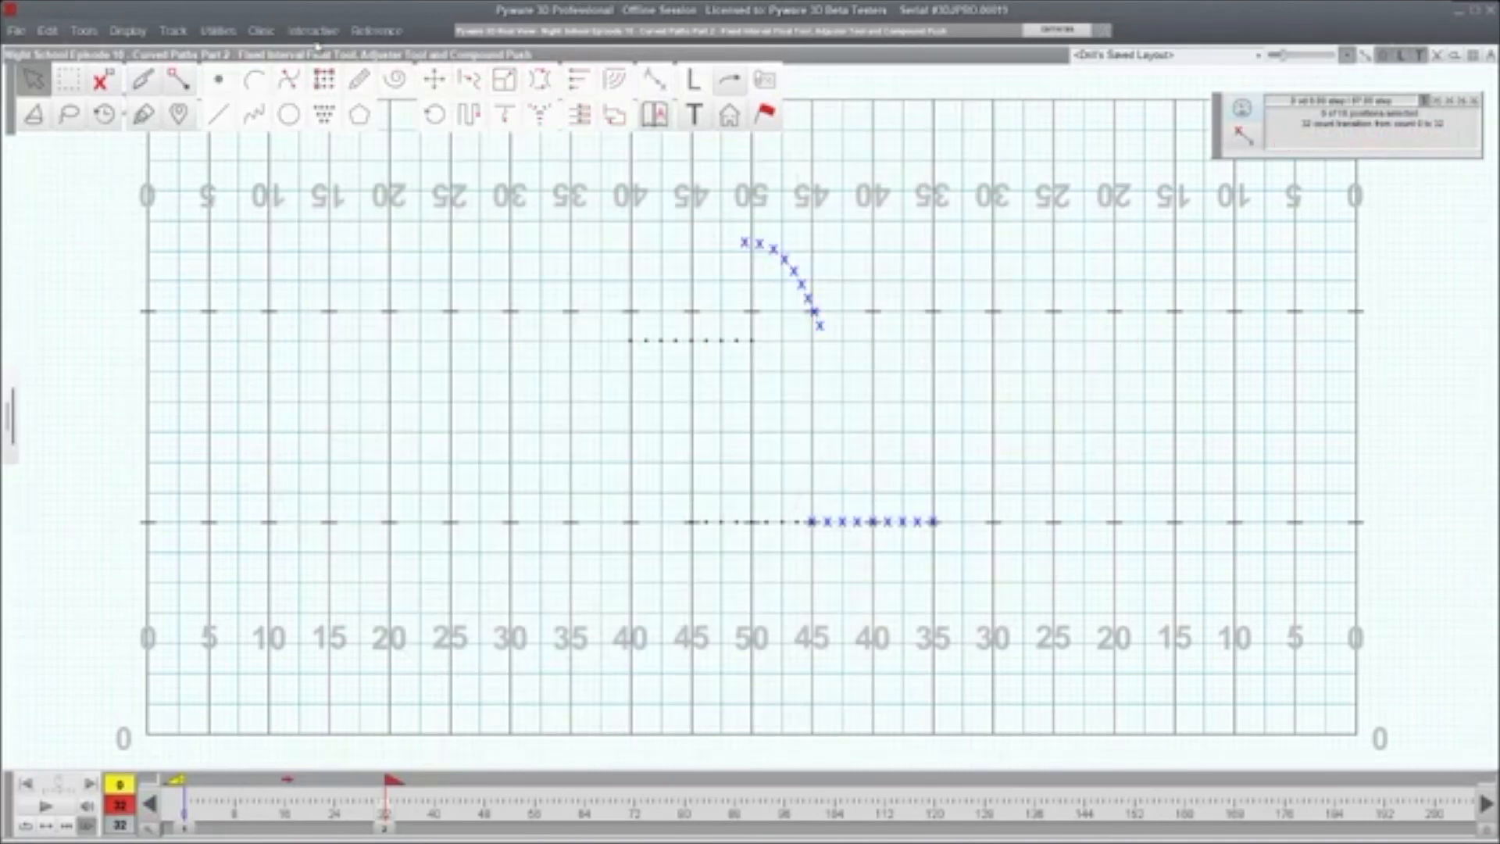
{"action": "left_click", "coordinate": [187, 816]}
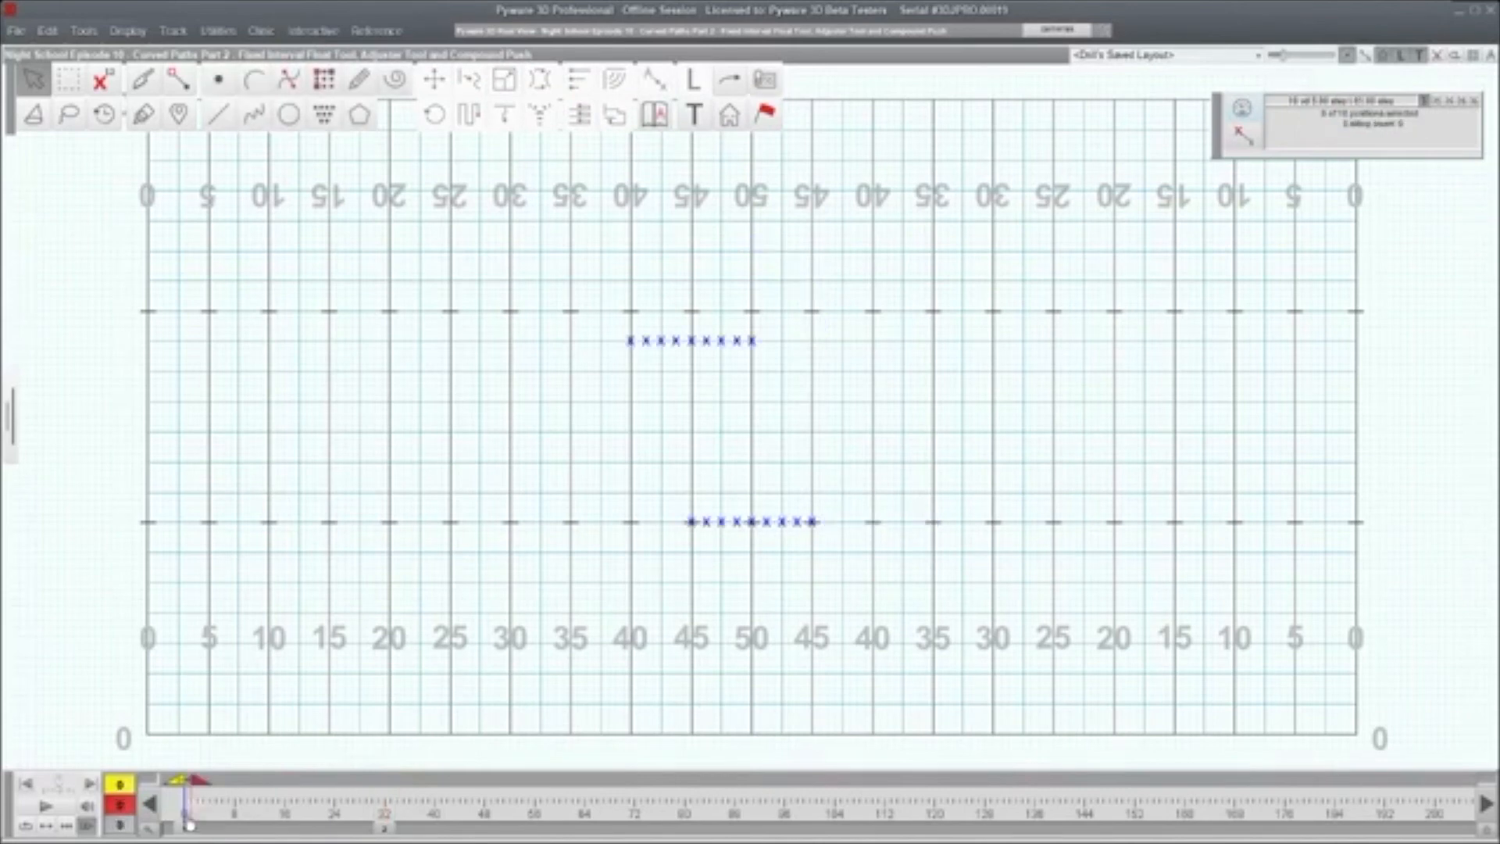
{"action": "left_click", "coordinate": [288, 116]}
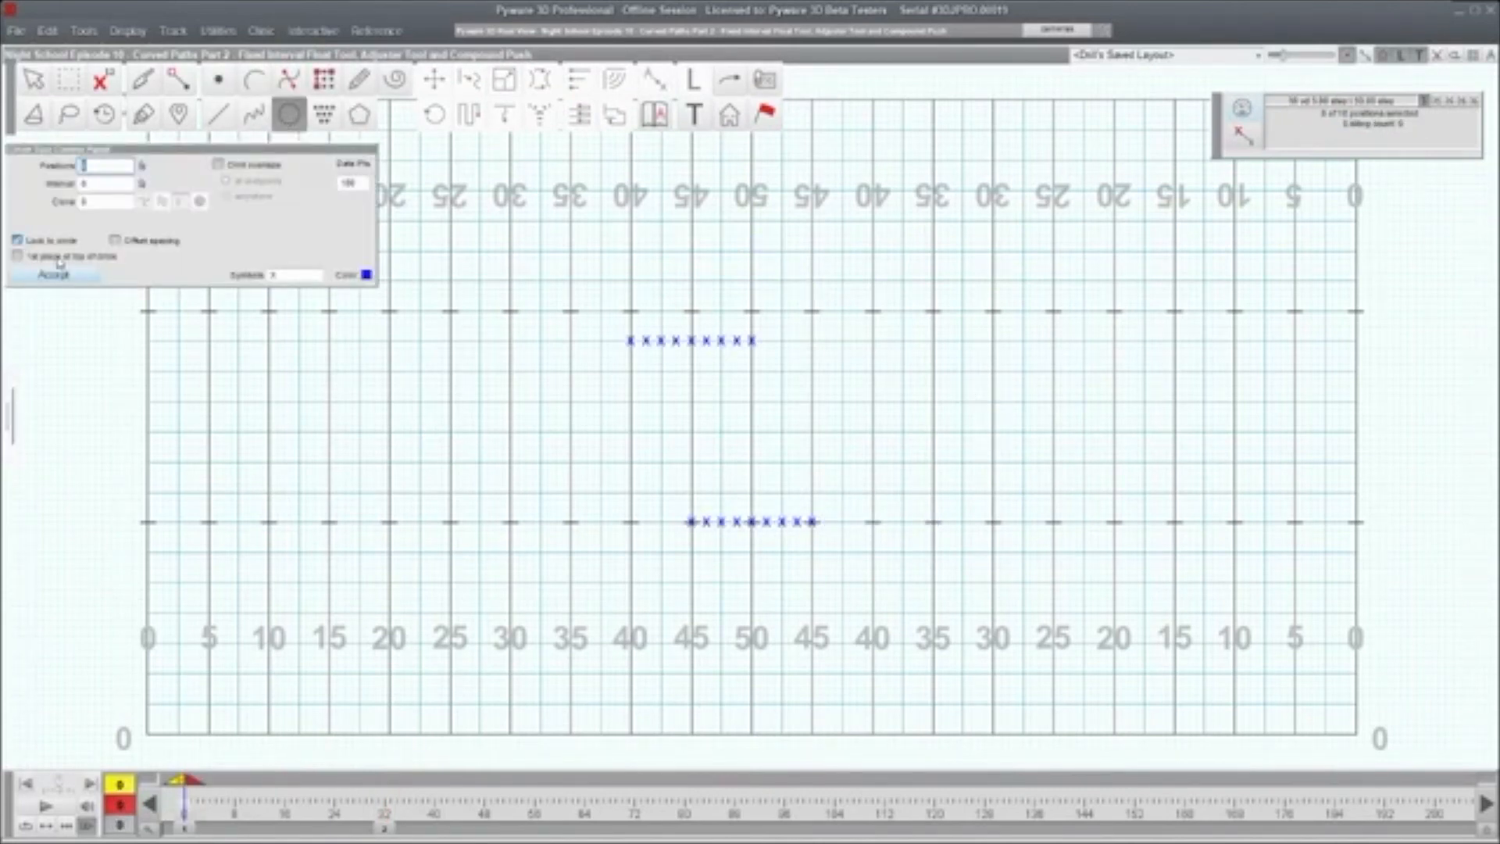
{"action": "left_click", "coordinate": [389, 643]}
{"action": "left_click", "coordinate": [390, 573]}
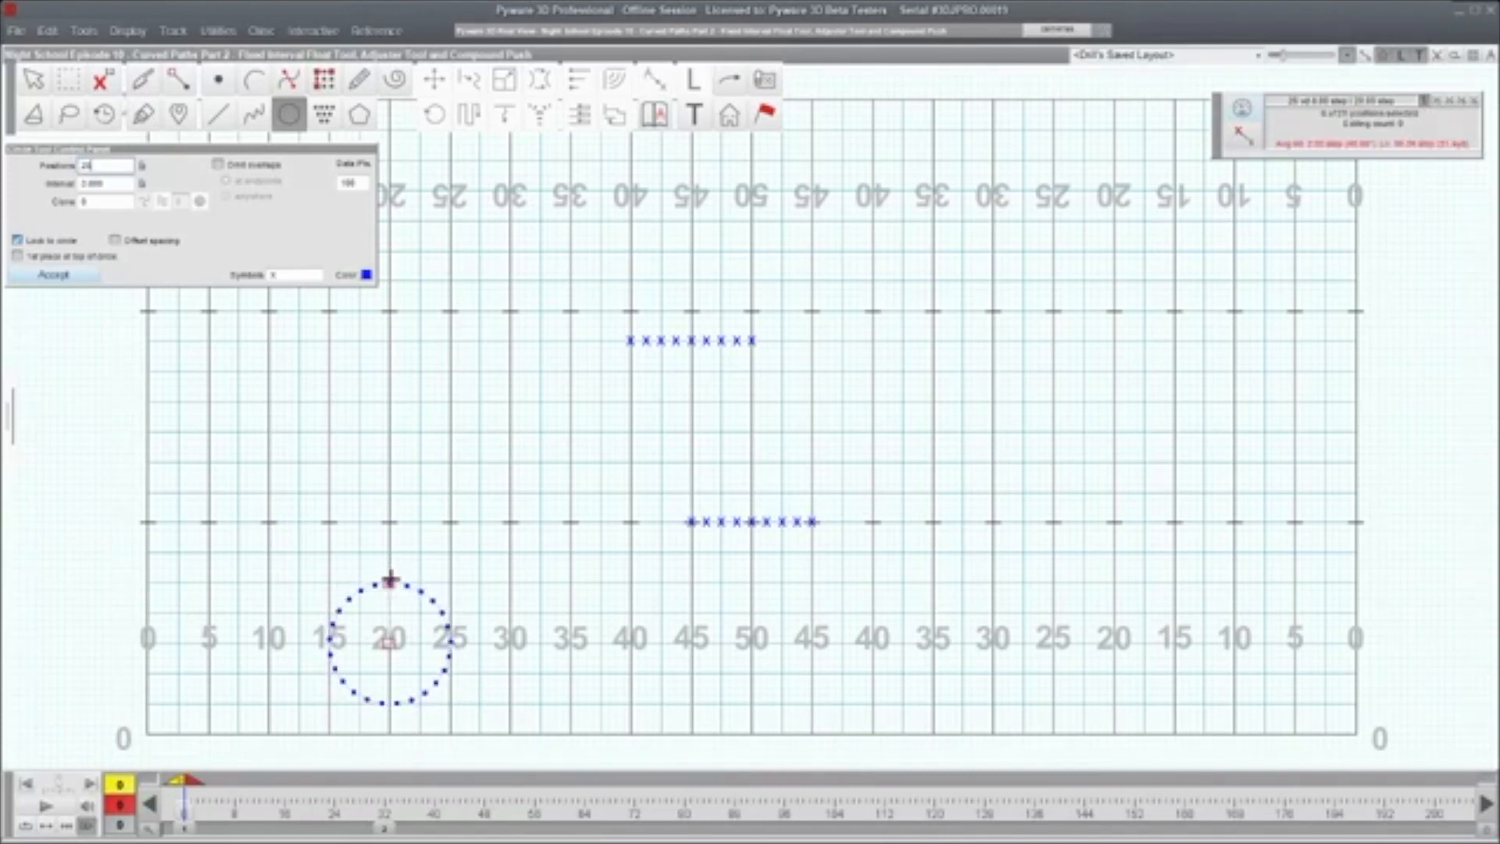
{"action": "left_click", "coordinate": [389, 567]}
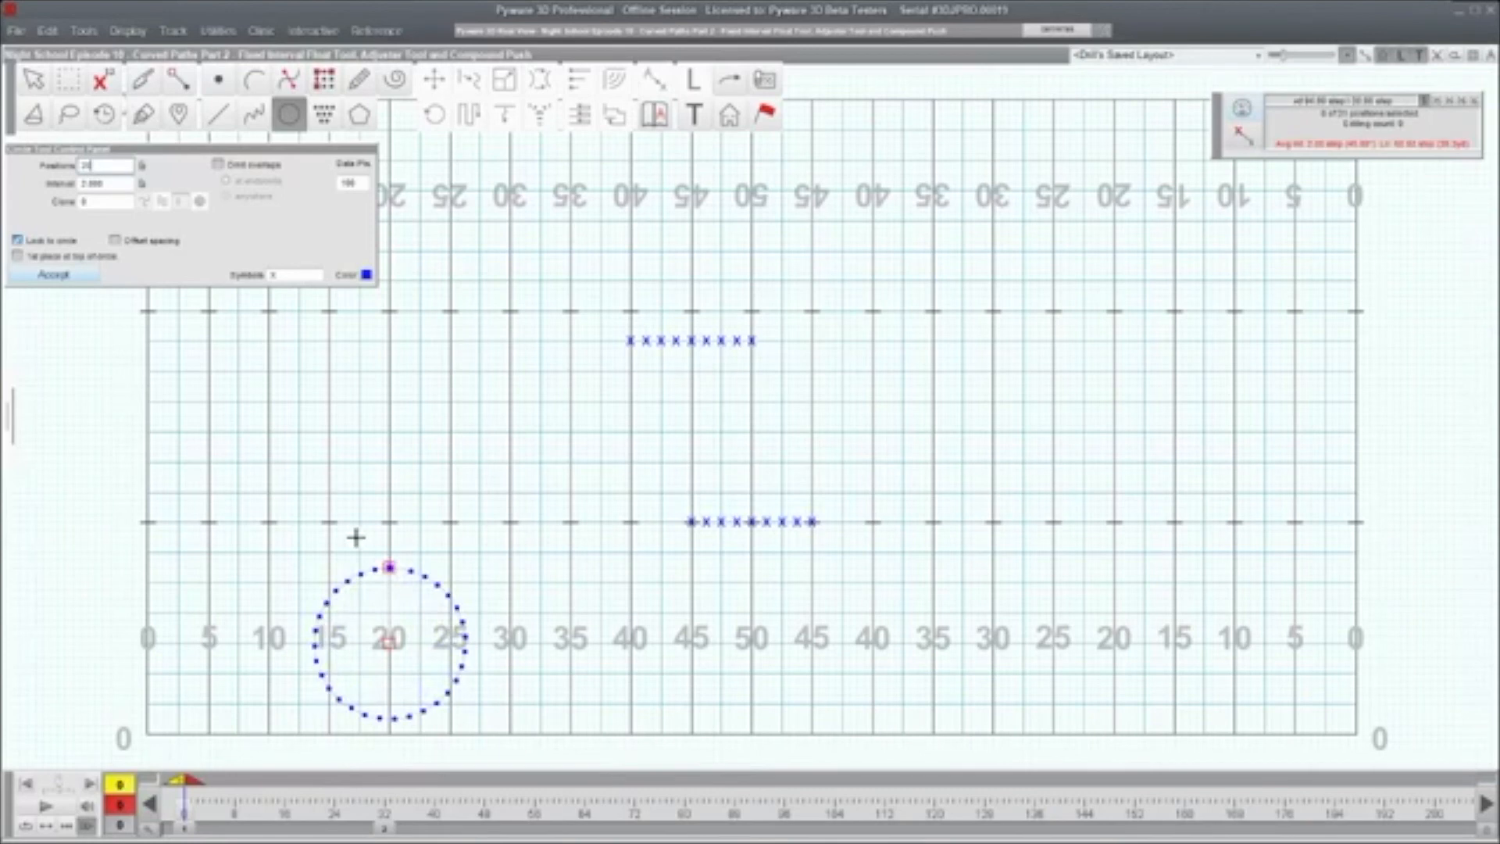
{"action": "left_click", "coordinate": [89, 277]}
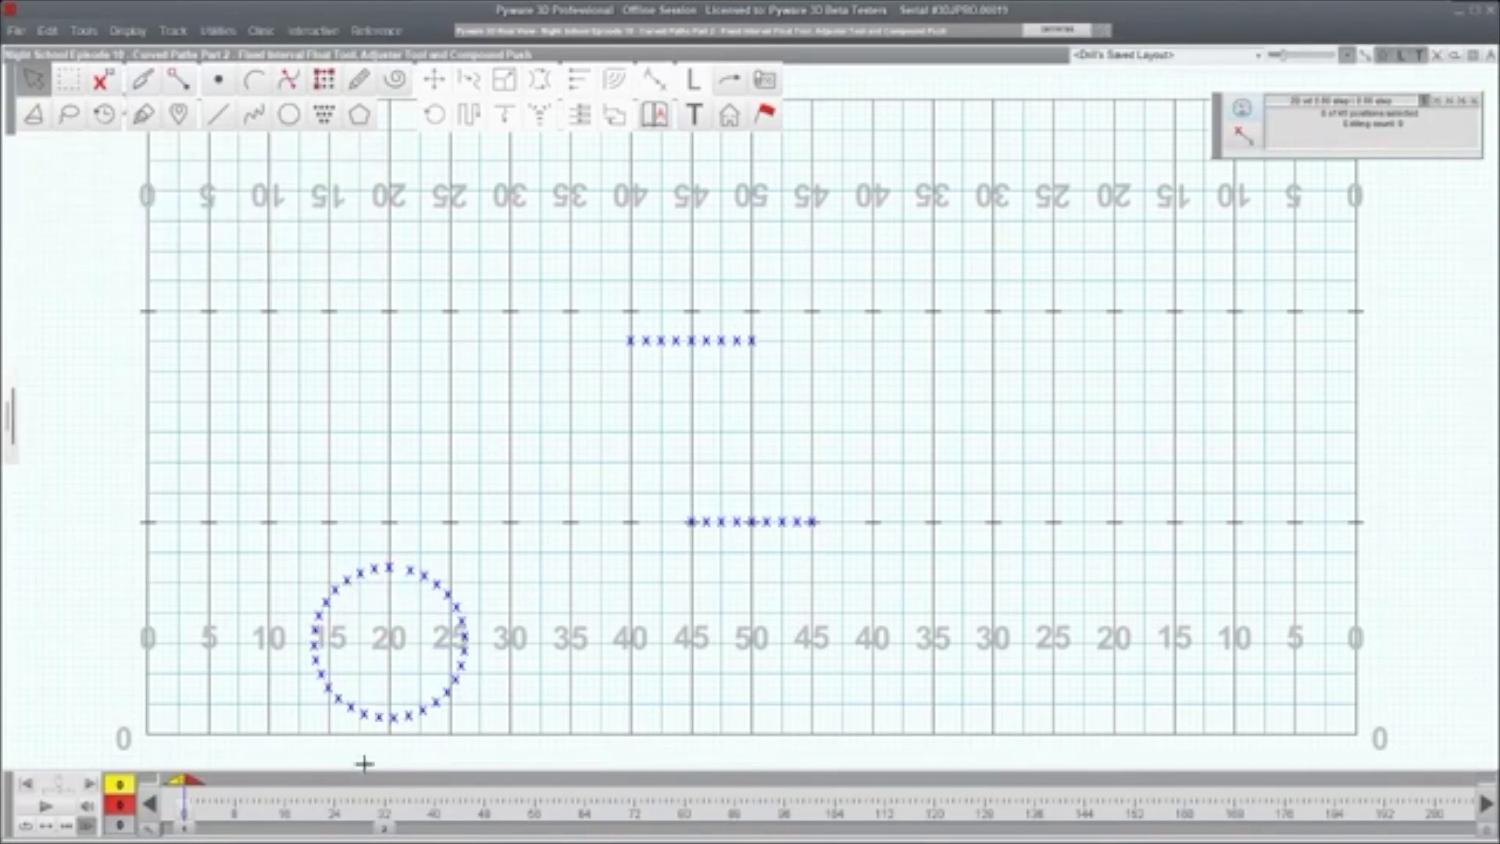
- Rotate the circle of positions 270 degrees at count 0, accept it, and go to count 32
{"action": "left_click_drag", "start_coordinate": [266, 524], "coordinate": [494, 752]}
{"action": "left_click", "coordinate": [434, 115]}
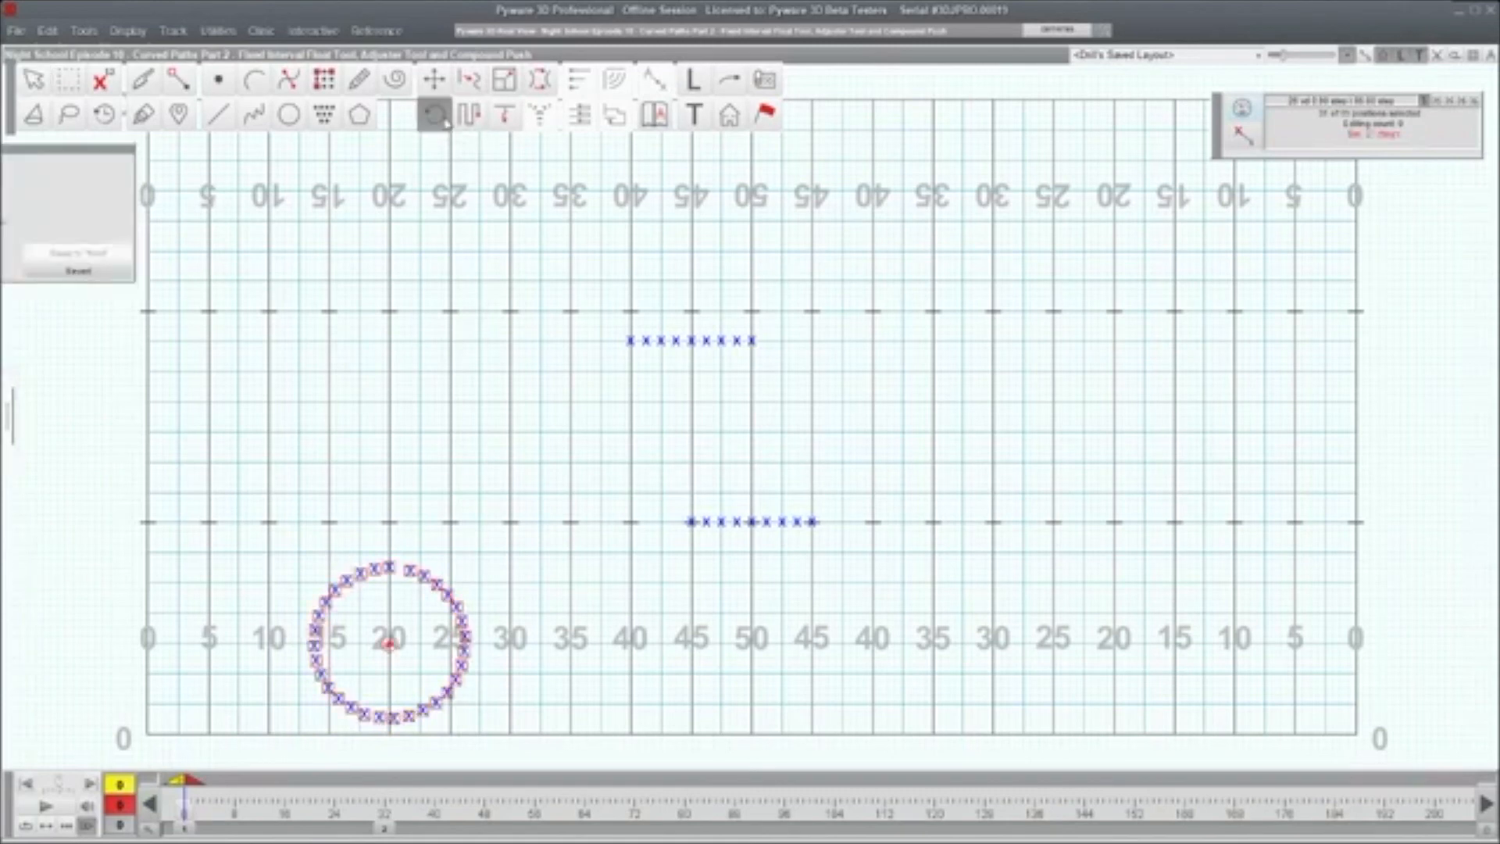
{"action": "type", "text": "270"}
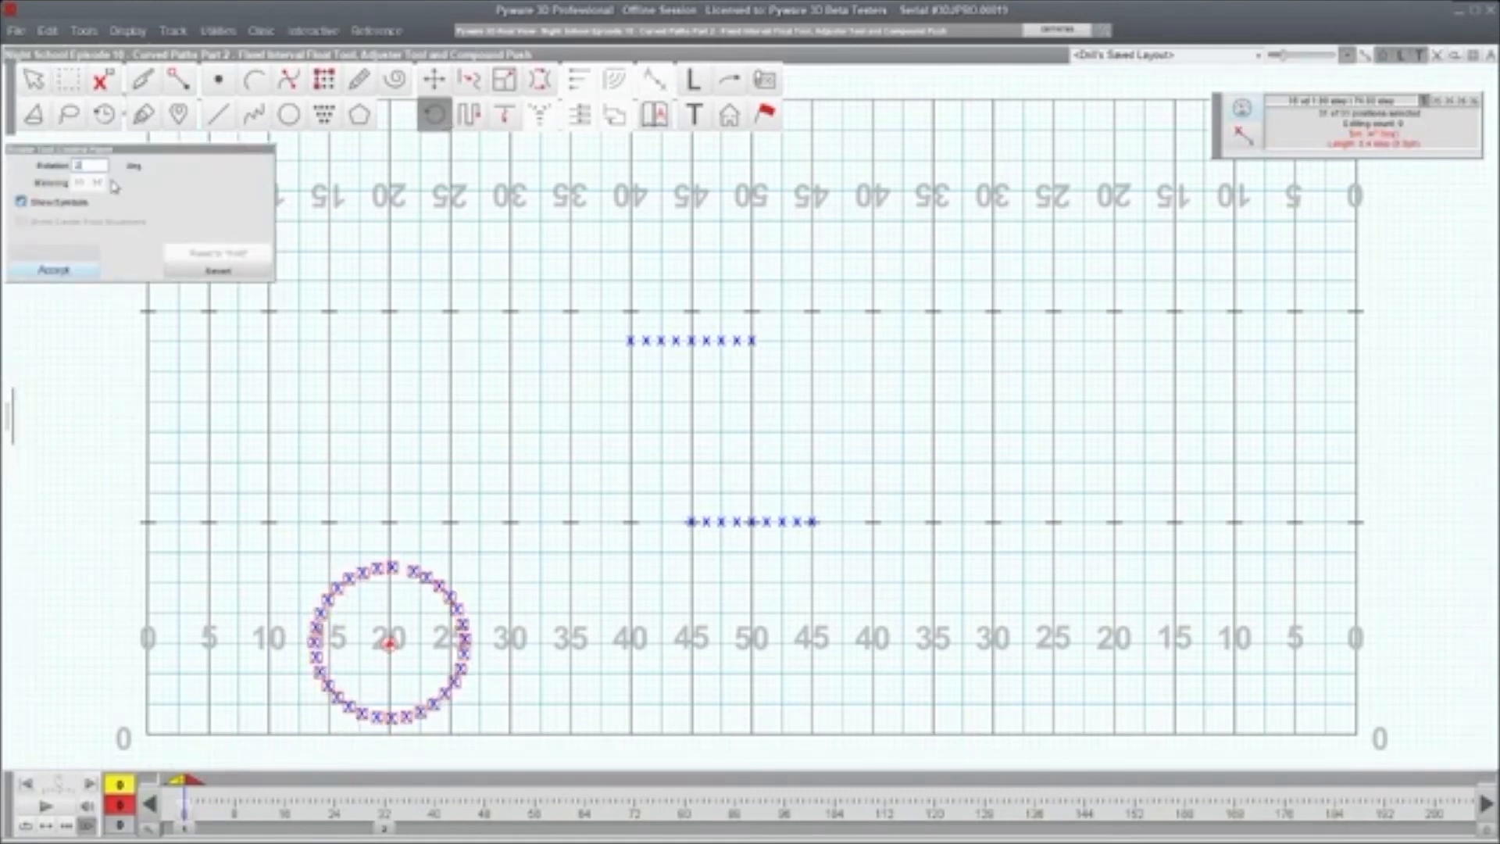
{"action": "left_click", "coordinate": [71, 267]}
{"action": "left_click", "coordinate": [385, 829]}
{"action": "left_click_drag", "start_coordinate": [281, 546], "coordinate": [482, 734]}
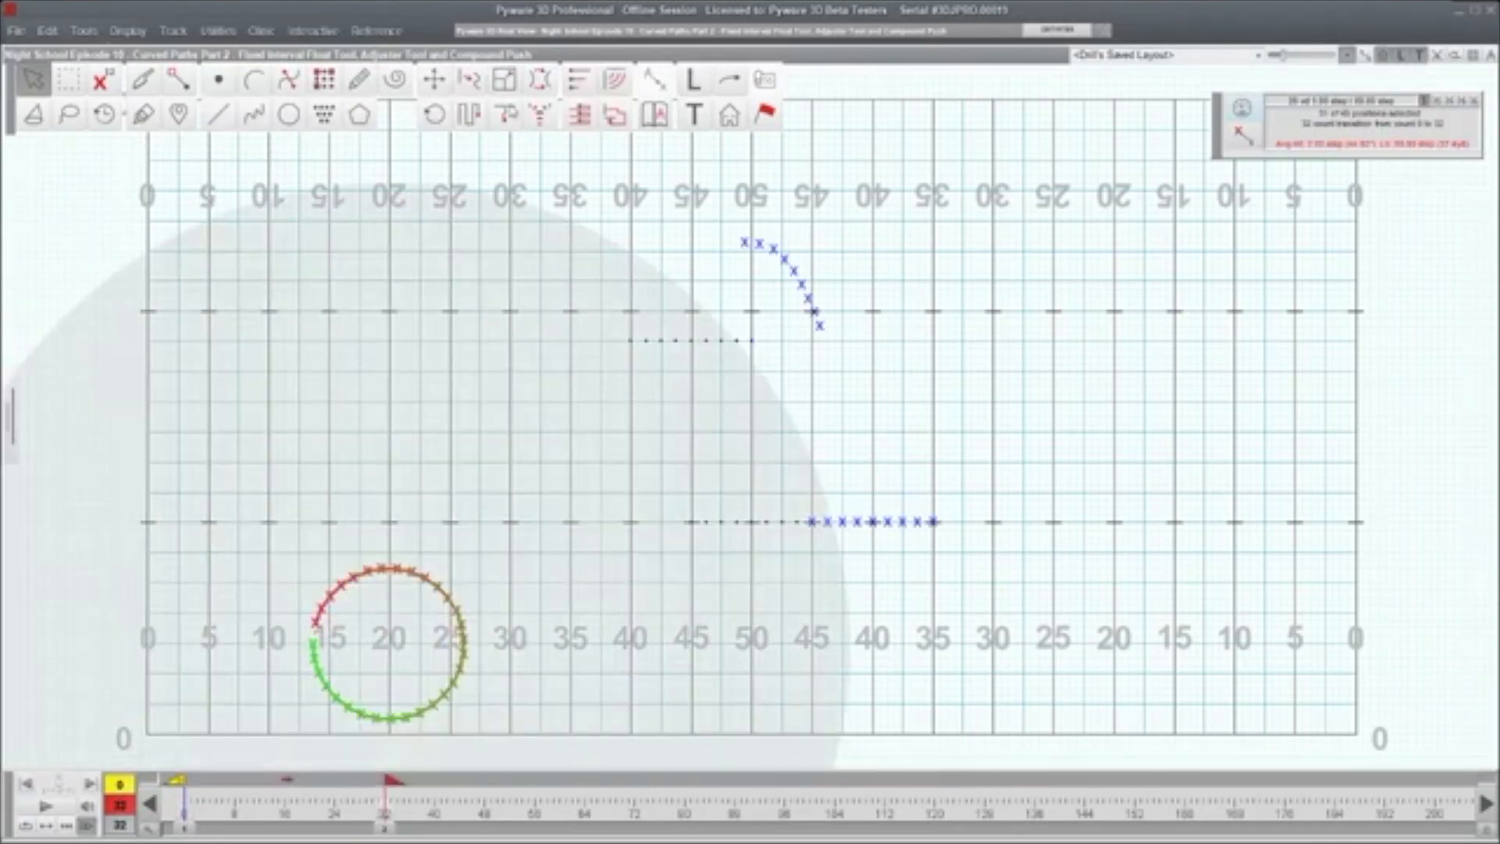
{"action": "left_click", "coordinate": [434, 79]}
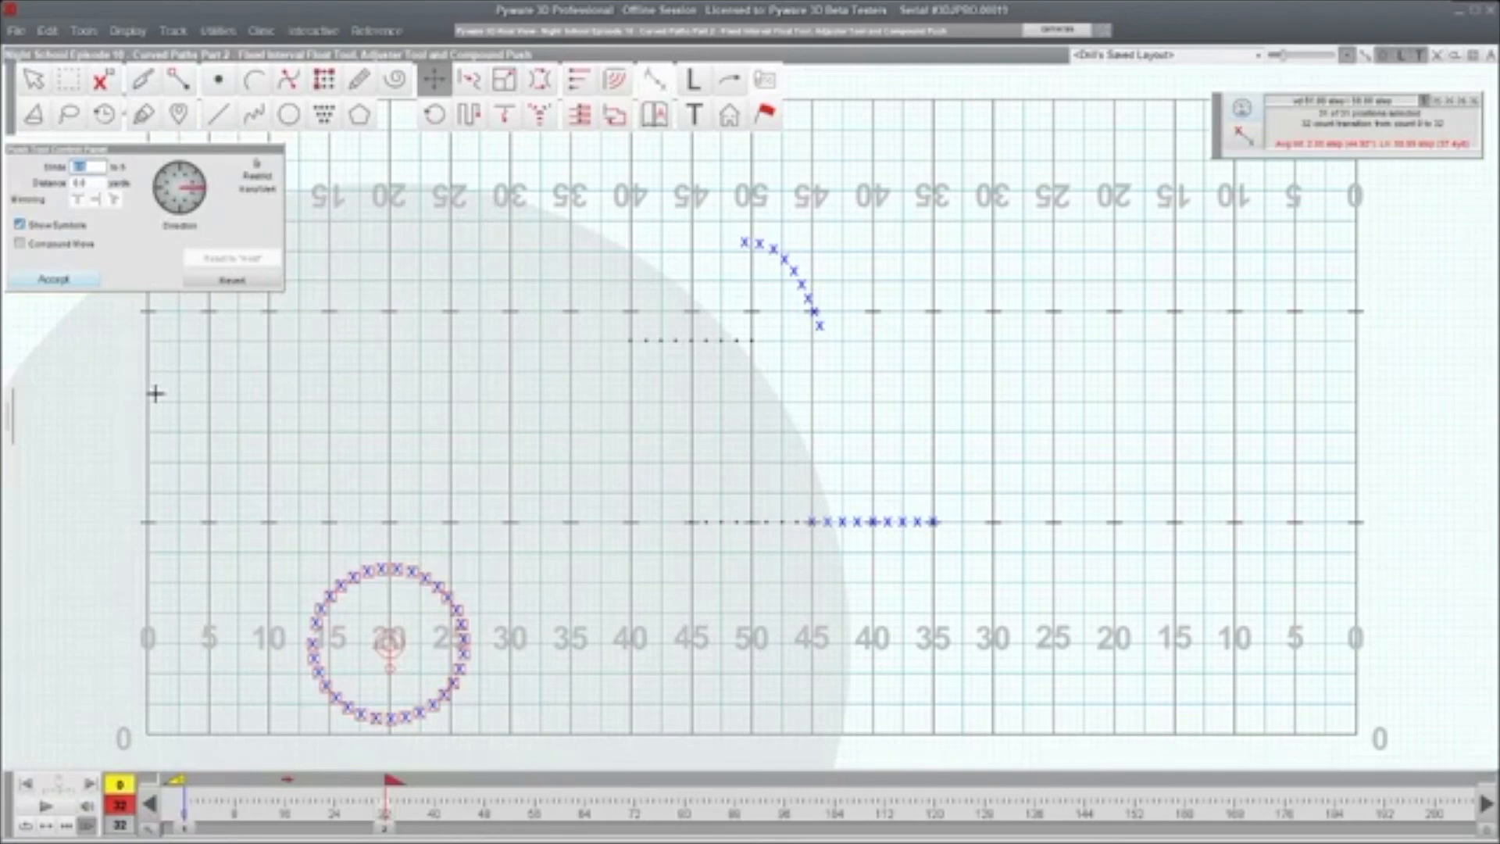
{"action": "left_click", "coordinate": [81, 240]}
{"action": "left_click_drag", "start_coordinate": [475, 633], "coordinate": [536, 633]}
{"action": "key", "text": "Escape"}
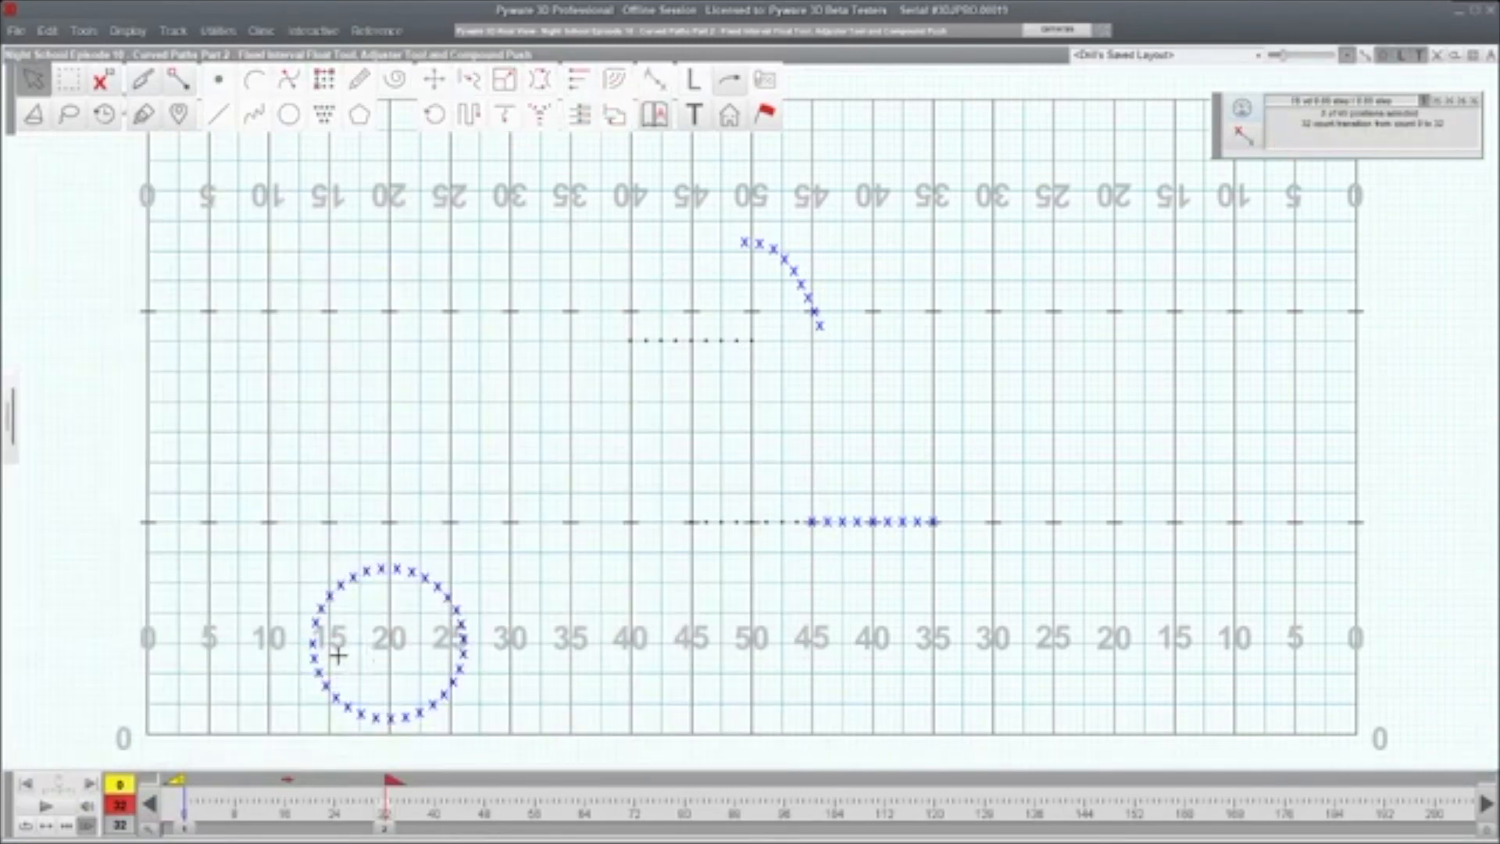
- At count 32, rotate the circle of positions 270 degrees about its center and accept it
{"action": "left_click_drag", "start_coordinate": [250, 512], "coordinate": [518, 753]}
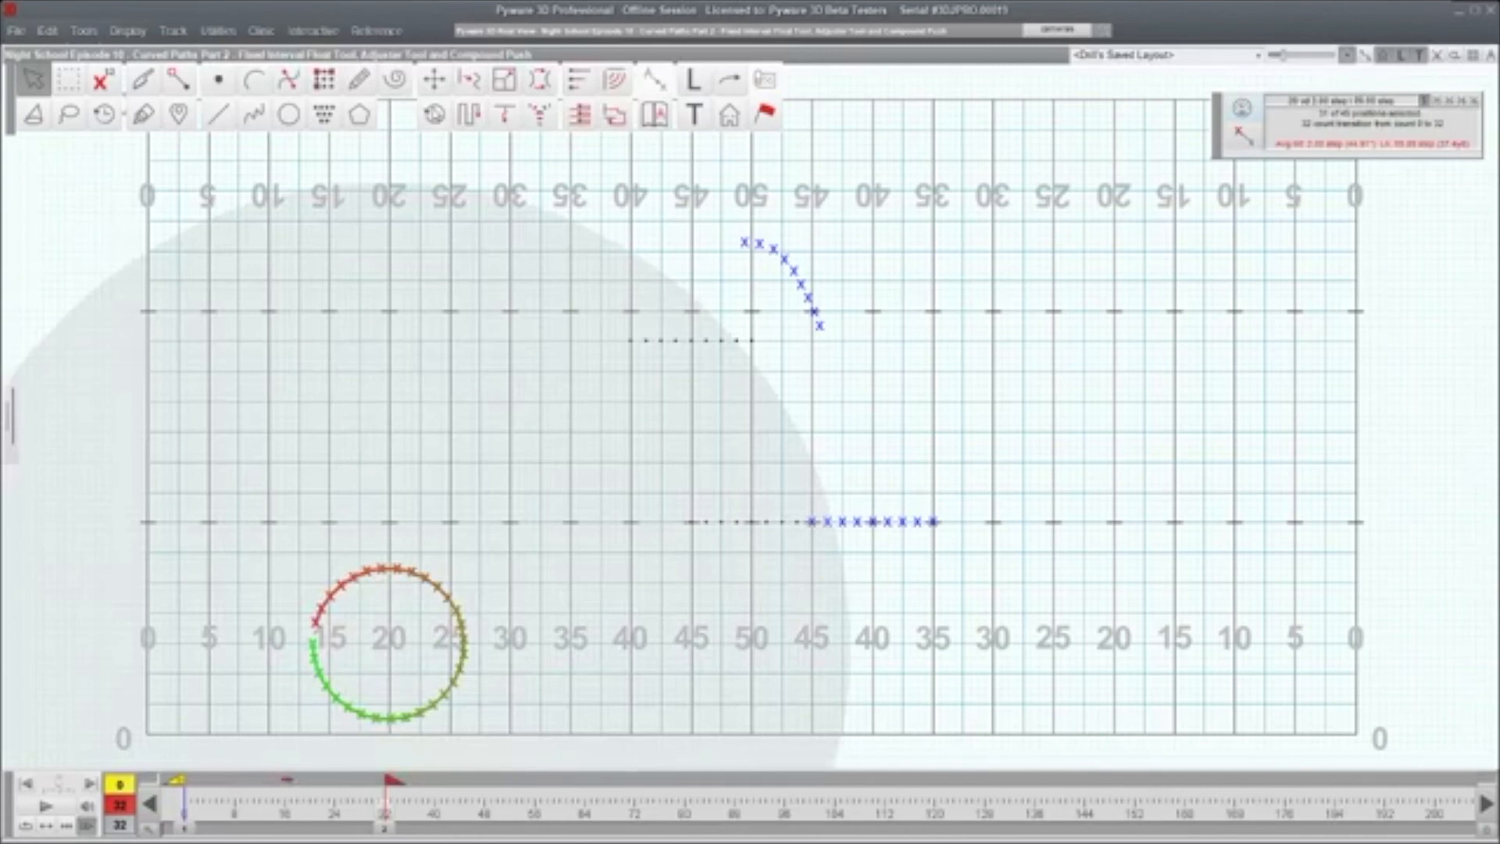
{"action": "left_click", "coordinate": [435, 114]}
{"action": "type", "text": "270"}
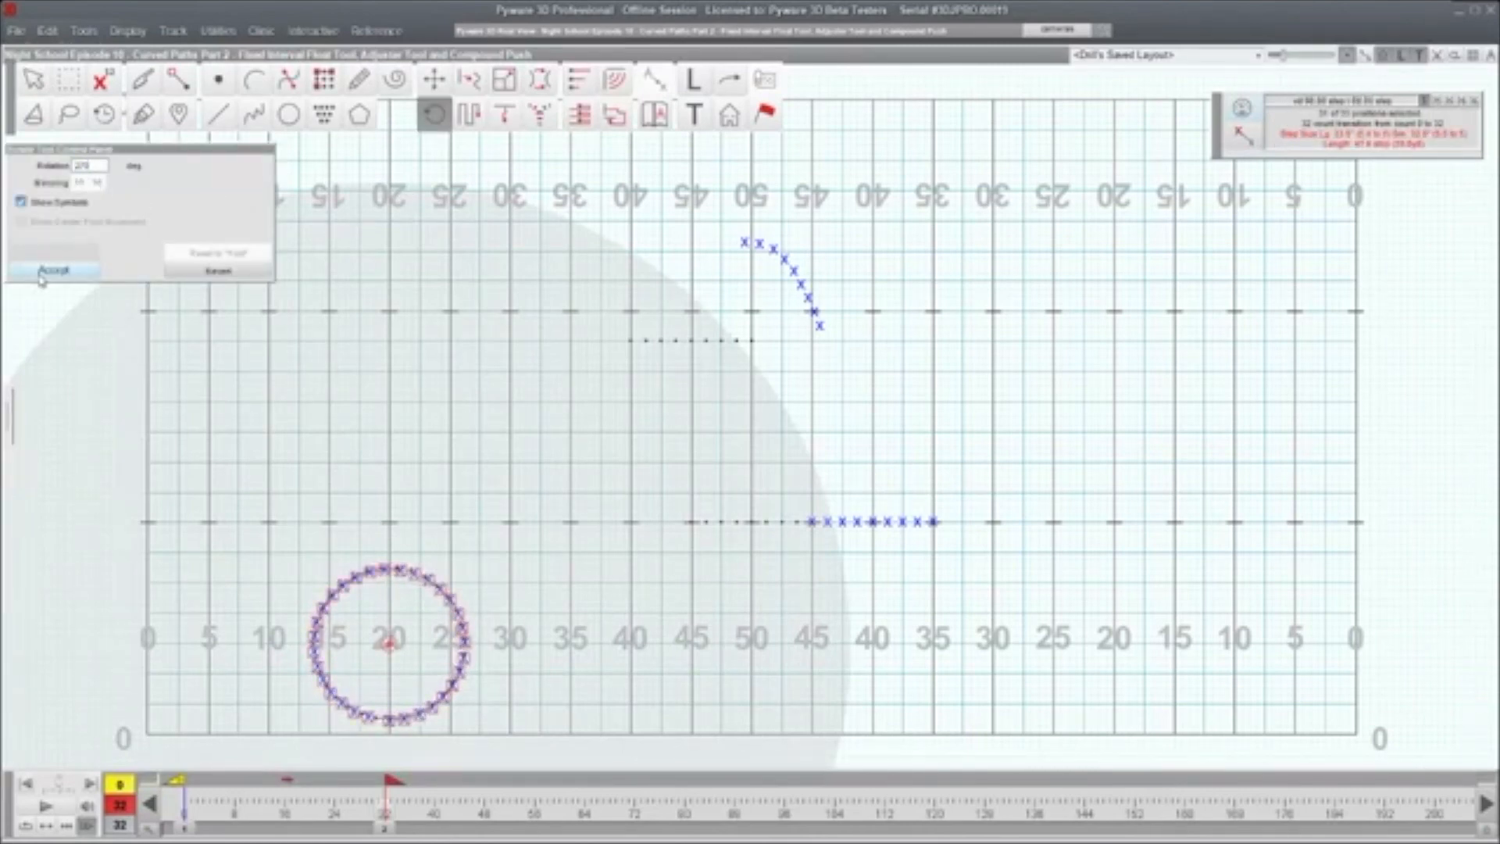
{"action": "left_click", "coordinate": [41, 270]}
- Try to push the rotated circle at count 32 as a compound move from the left-hand 20-yard line to the 30-yard line, and preview it
{"action": "left_click_drag", "start_coordinate": [244, 553], "coordinate": [559, 743]}
{"action": "left_click", "coordinate": [436, 80]}
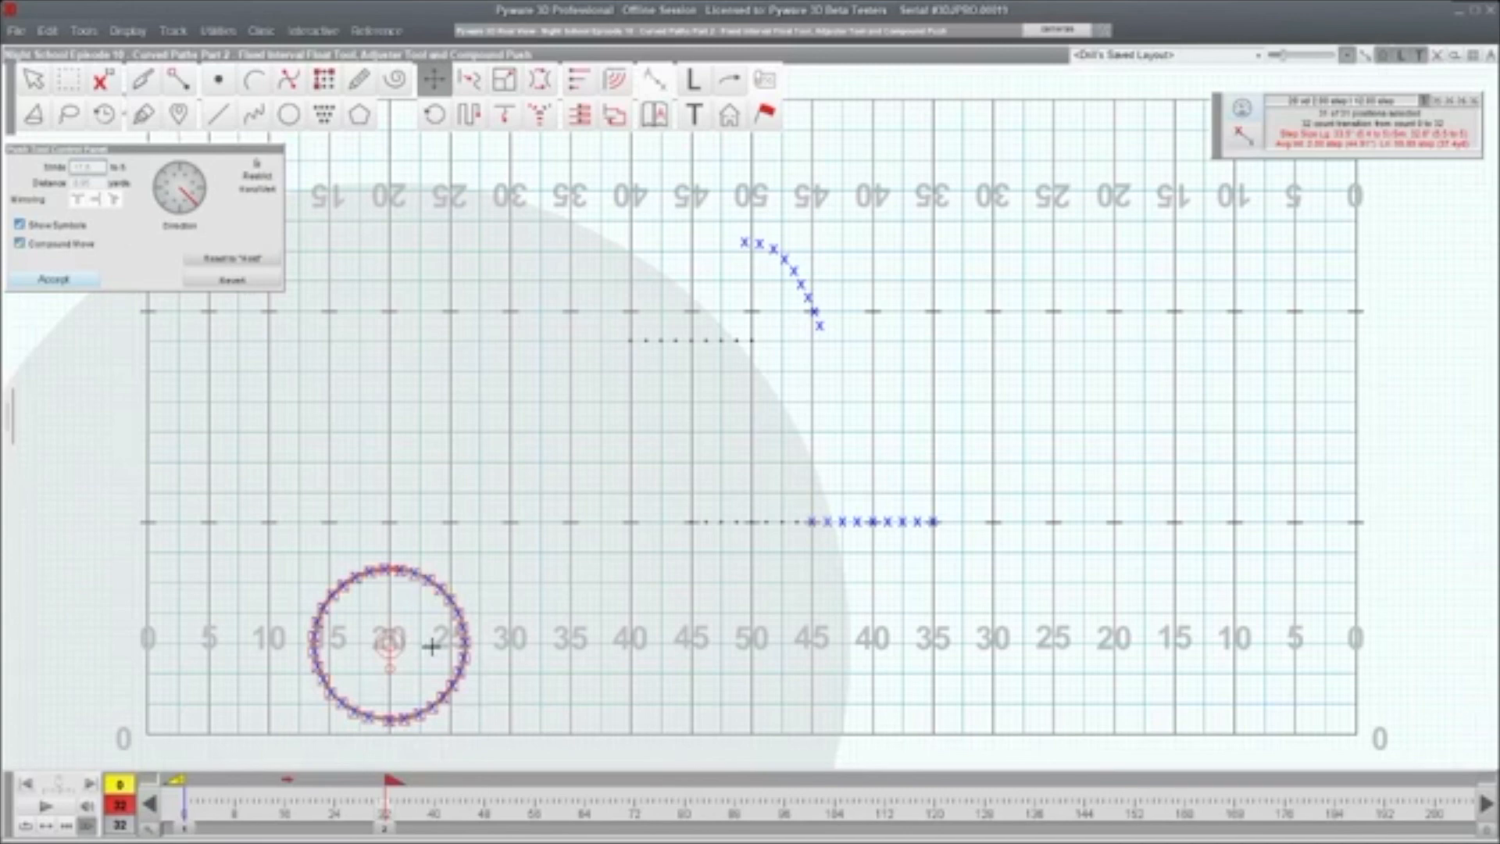
{"action": "mouse_move", "coordinate": [386, 644]}
{"action": "left_mouse_down"}
{"action": "mouse_move", "coordinate": [531, 645]}
{"action": "mouse_move", "coordinate": [509, 641]}
{"action": "left_mouse_up"}
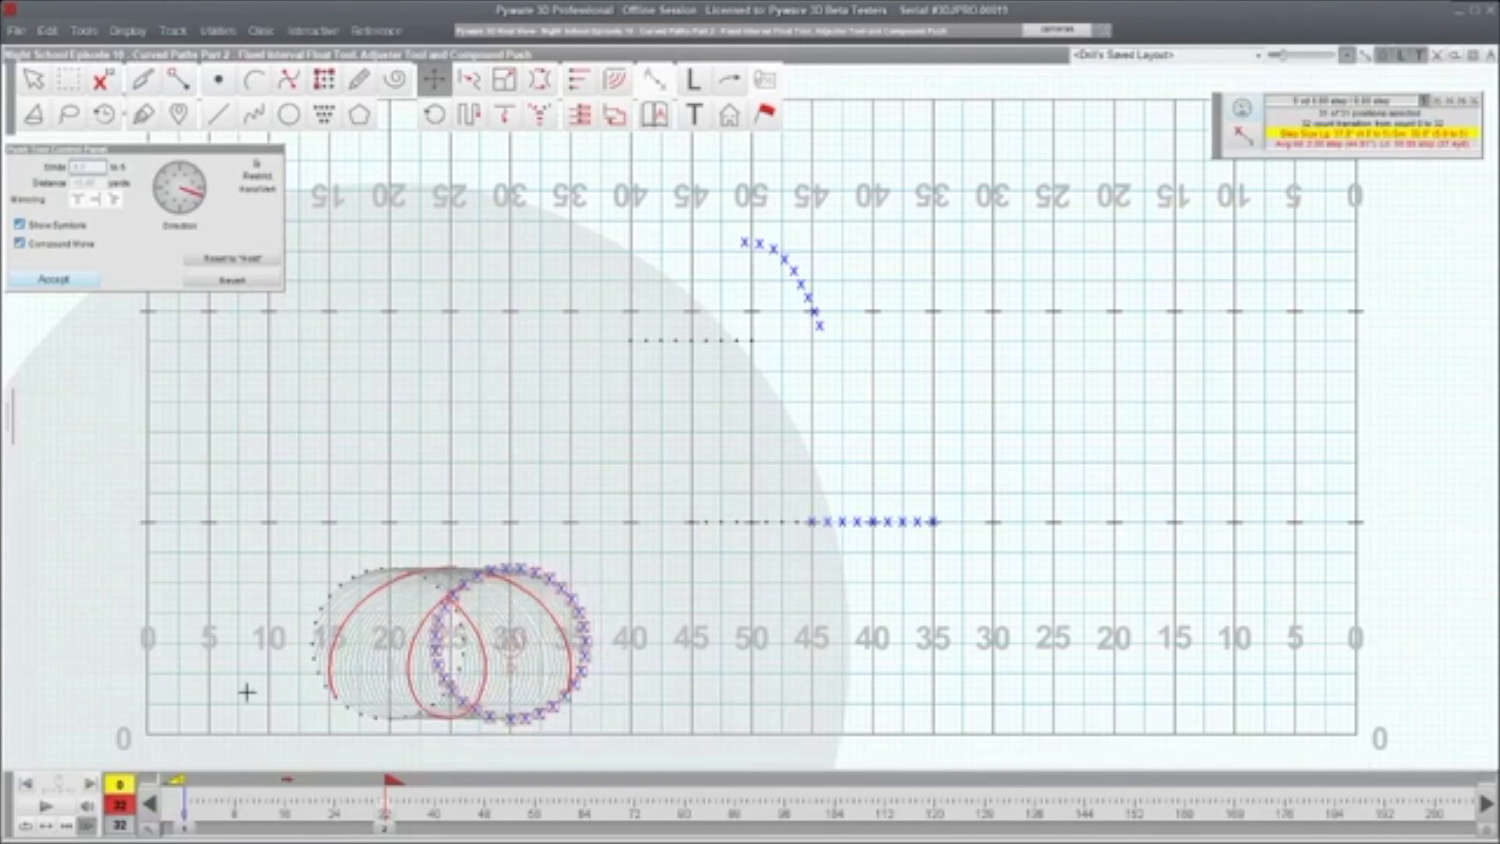
{"action": "left_click", "coordinate": [61, 807]}
{"action": "key", "text": "Escape"}
{"action": "left_click_drag", "start_coordinate": [286, 521], "coordinate": [478, 729]}
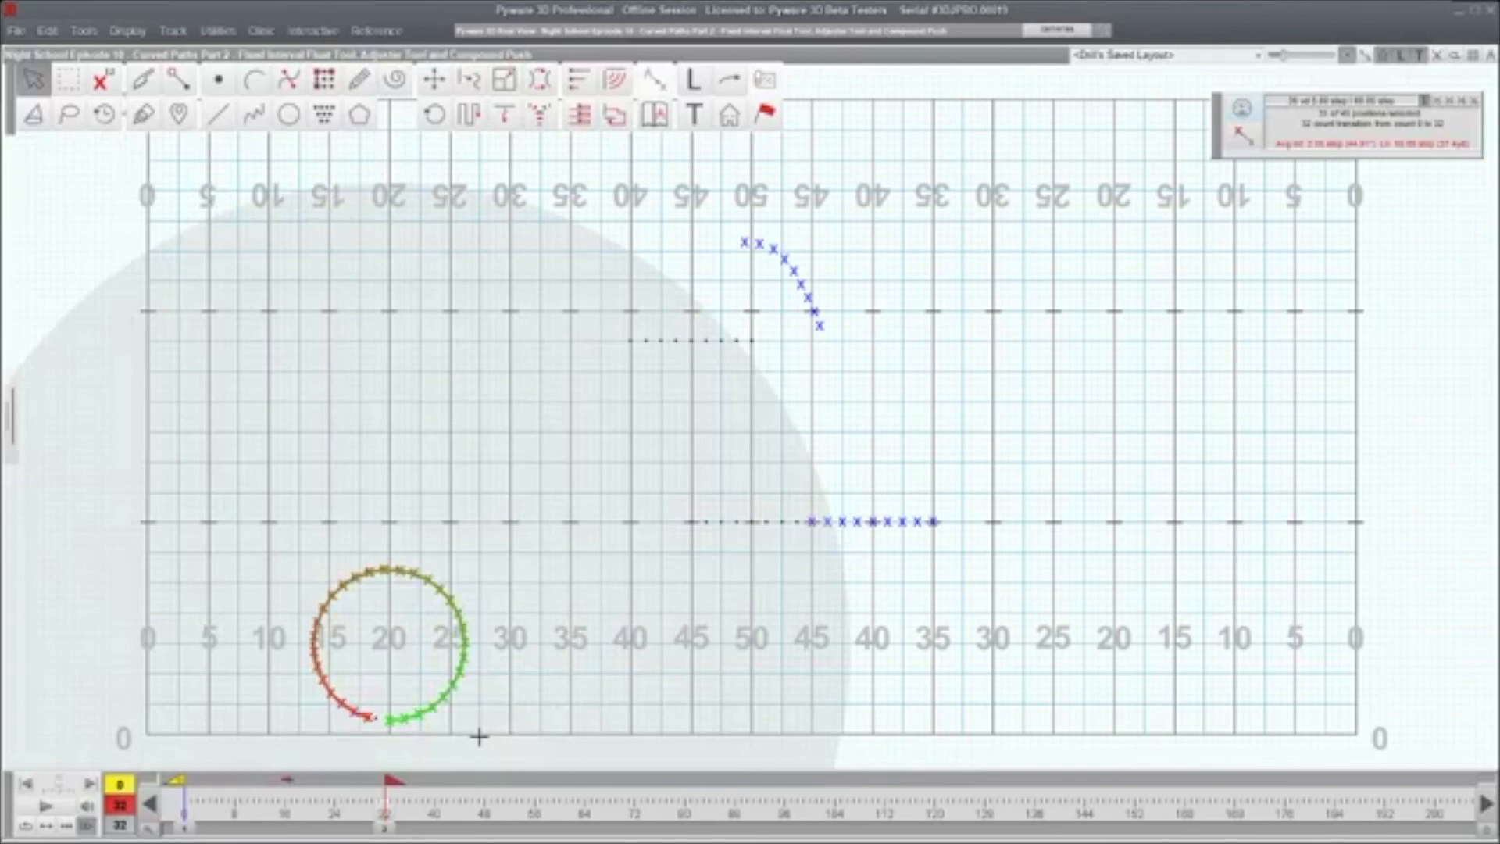
{"action": "left_click", "coordinate": [449, 79]}
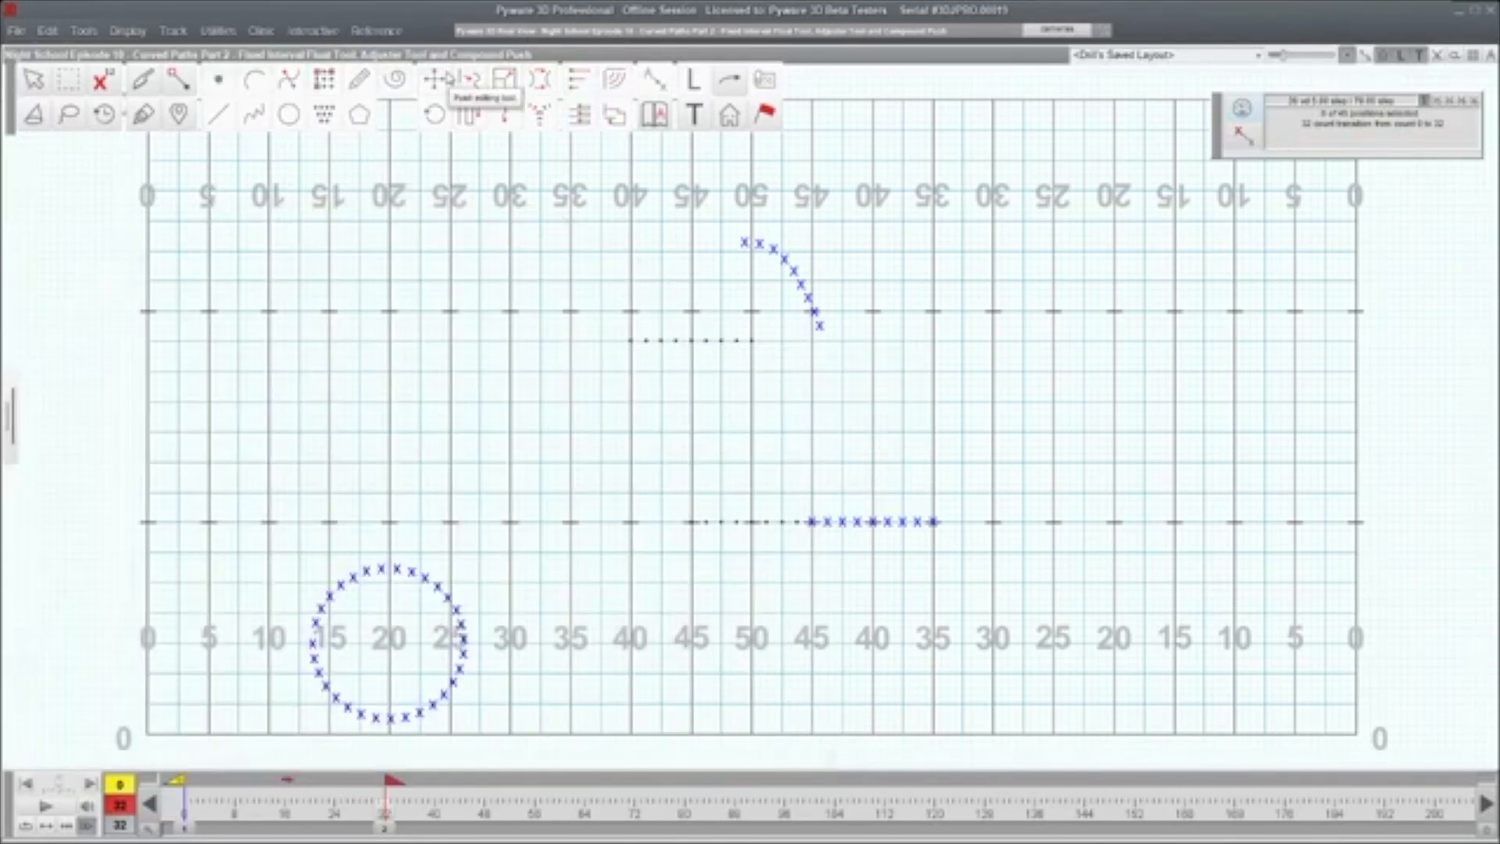
- Rotate the circle of positions on the left-hand 20-yard line about 270 degrees around its center at count 32, and accept it
{"action": "left_click_drag", "start_coordinate": [221, 531], "coordinate": [479, 733]}
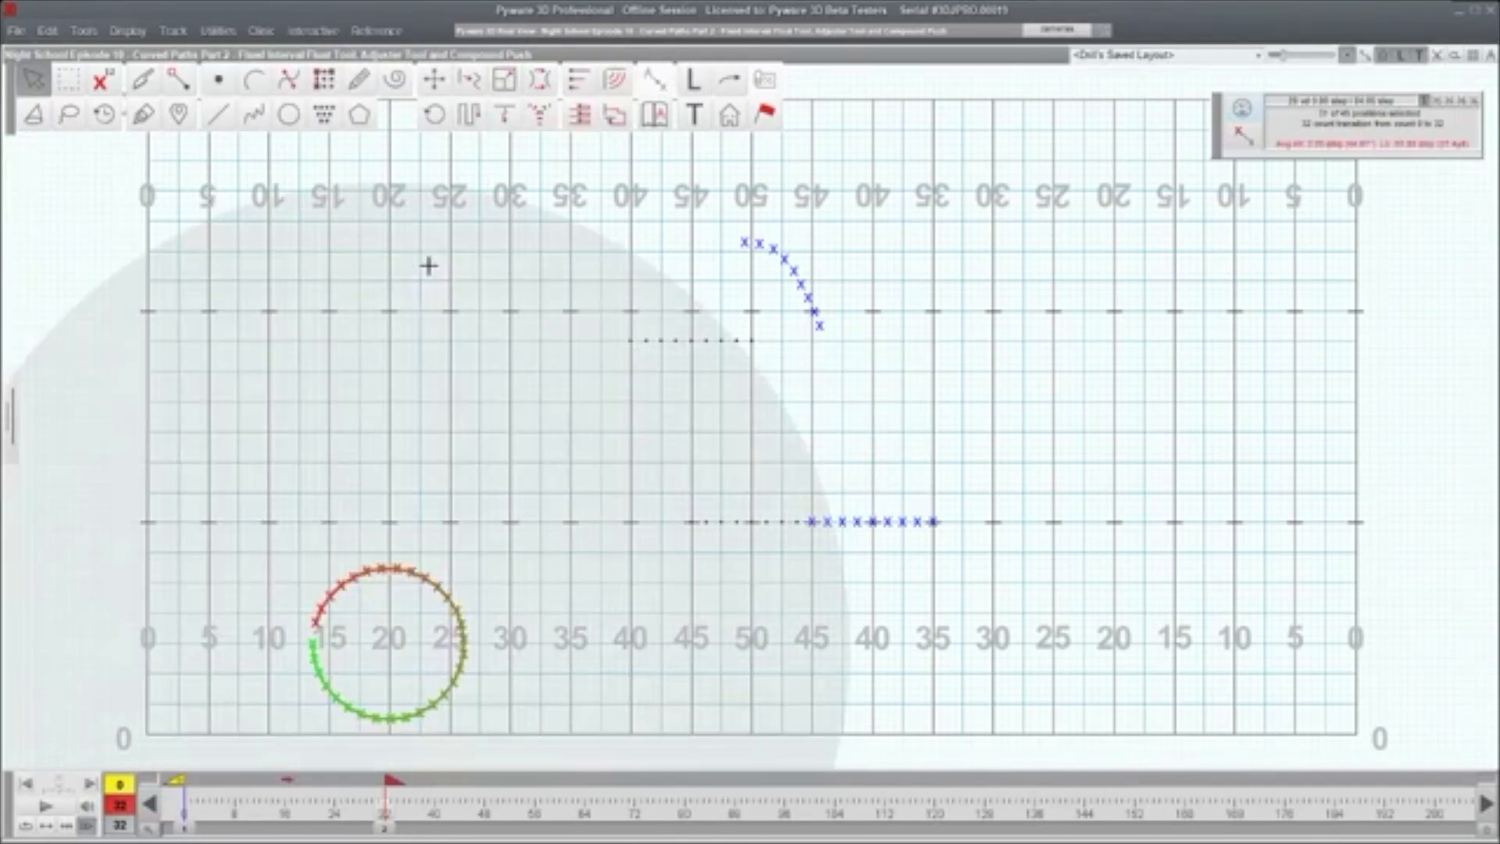
{"action": "left_click", "coordinate": [434, 115]}
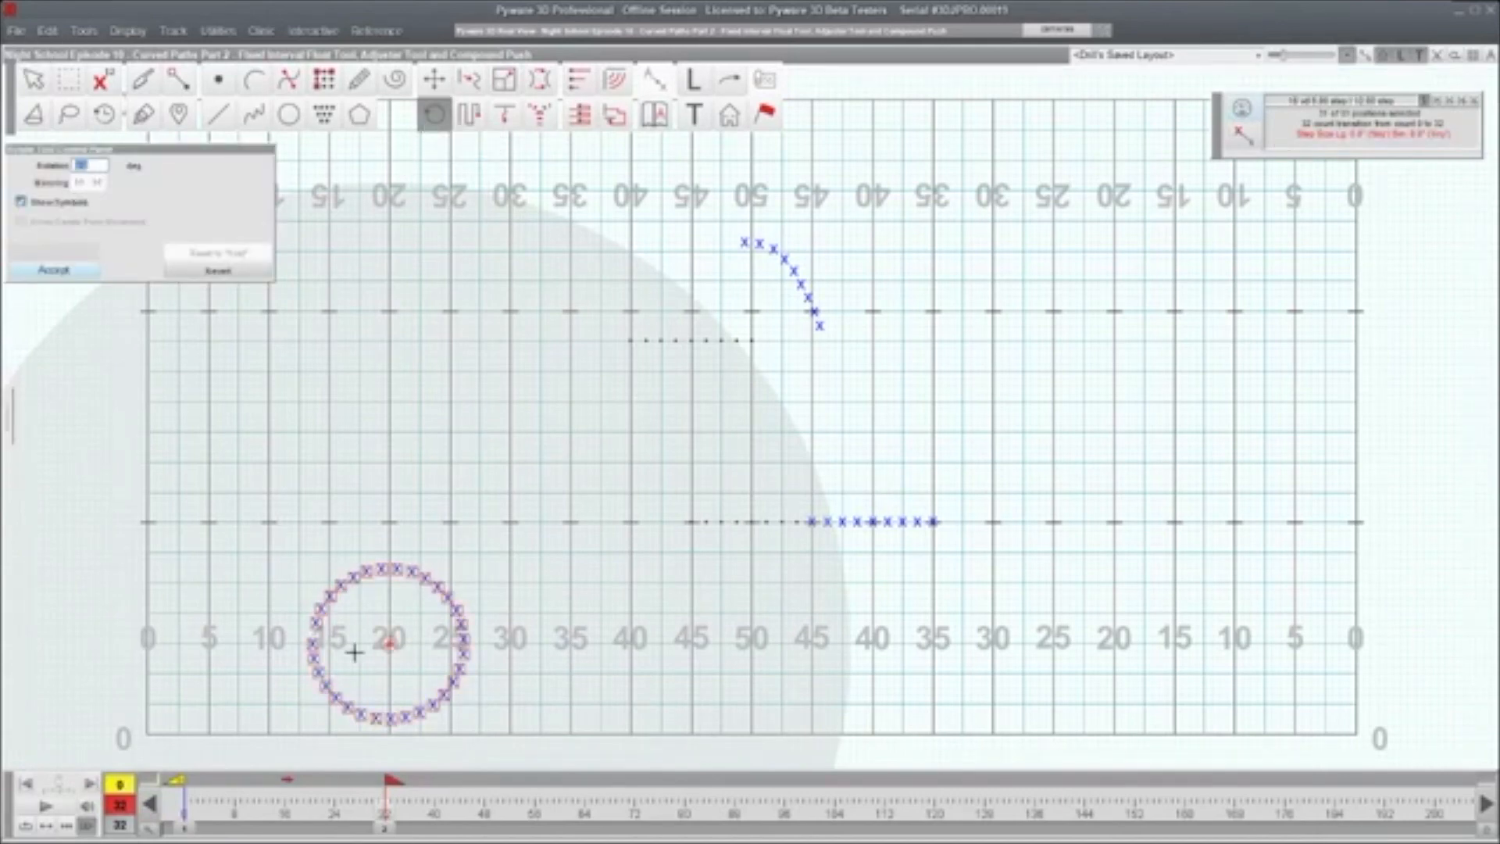
{"action": "left_click_drag", "start_coordinate": [316, 619], "coordinate": [373, 695]}
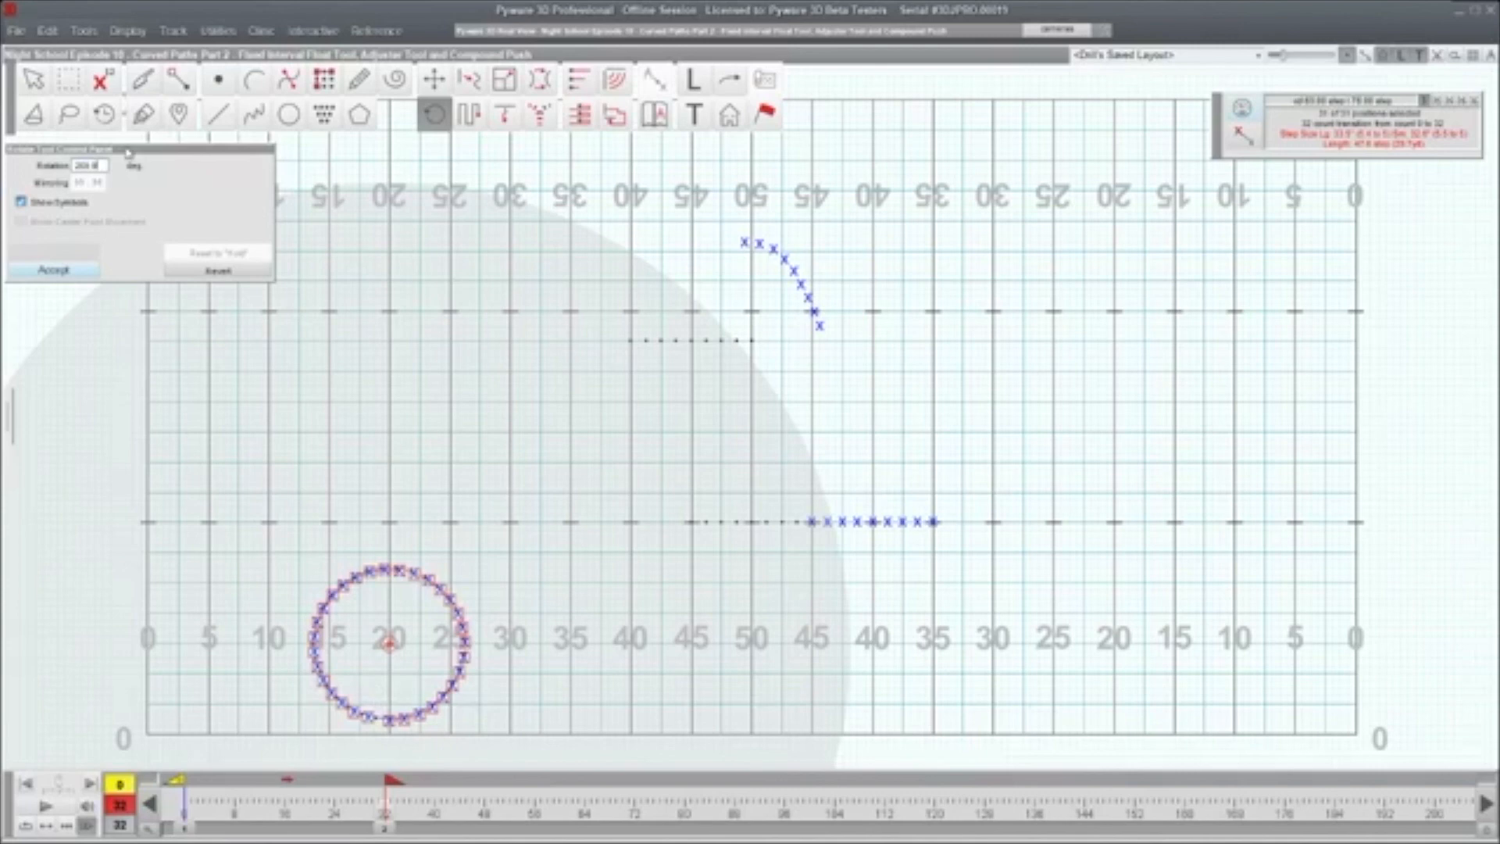
{"action": "left_click", "coordinate": [31, 271]}
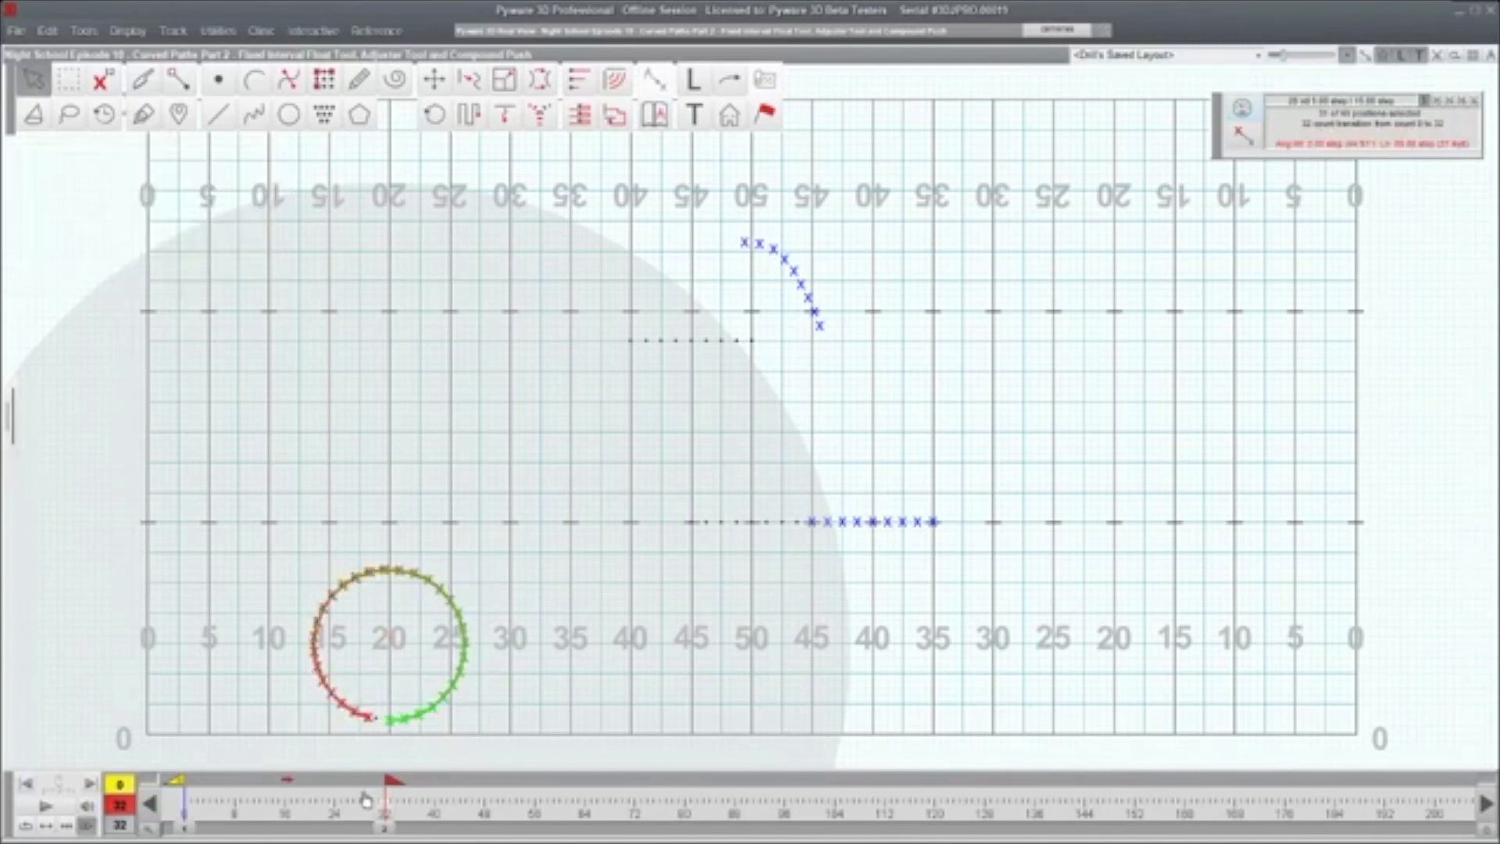
- Push the rotated circle as a compound move to center just past the left-hand 30-yard line, accept it, and play the transition
{"action": "left_click", "coordinate": [439, 81]}
{"action": "left_click_drag", "start_coordinate": [421, 582], "coordinate": [575, 574]}
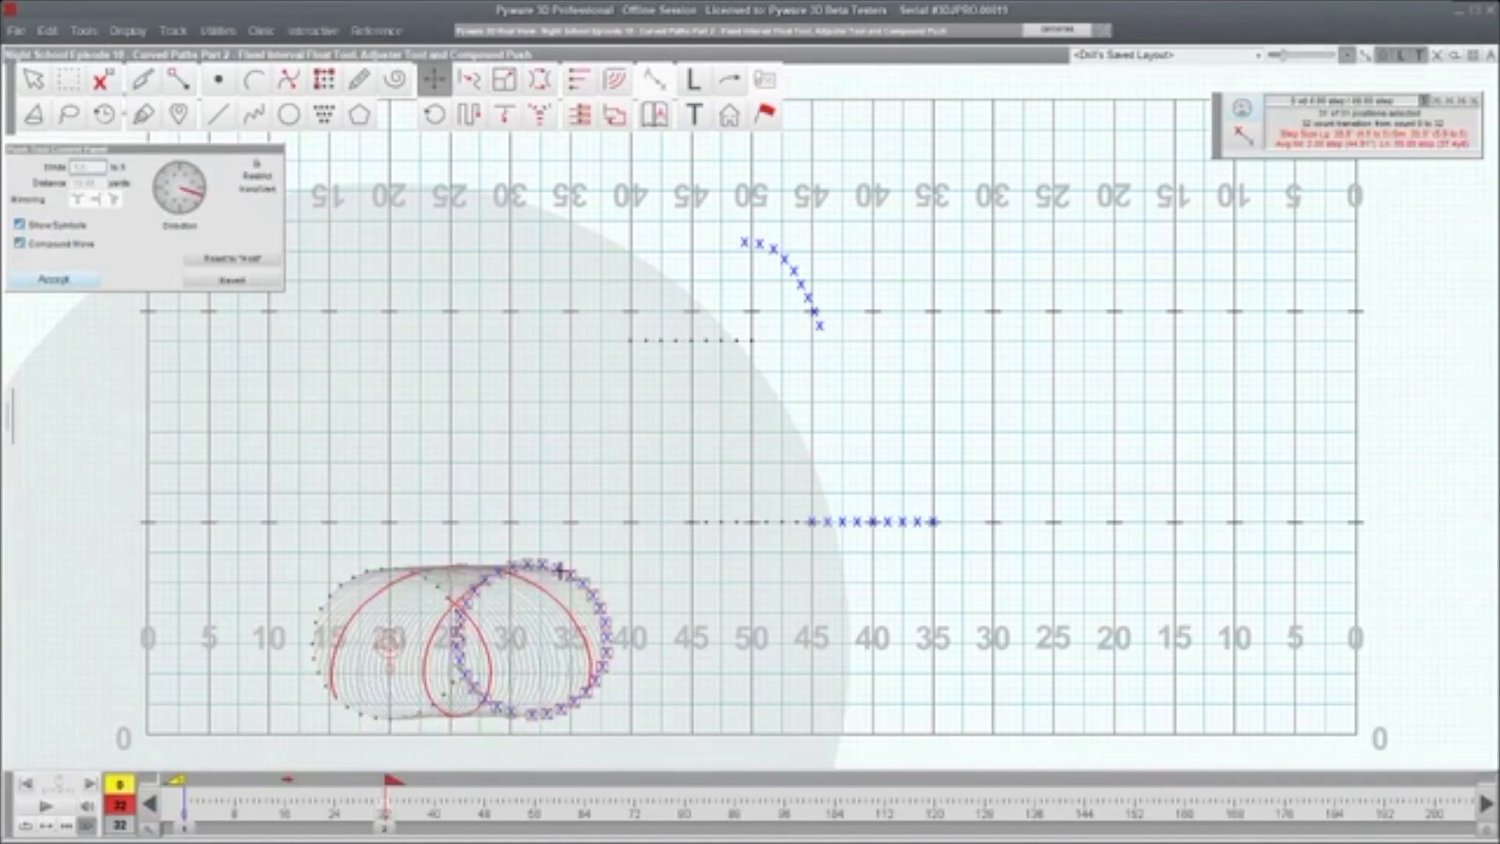
{"action": "left_click", "coordinate": [73, 278]}
{"action": "left_click", "coordinate": [54, 805]}
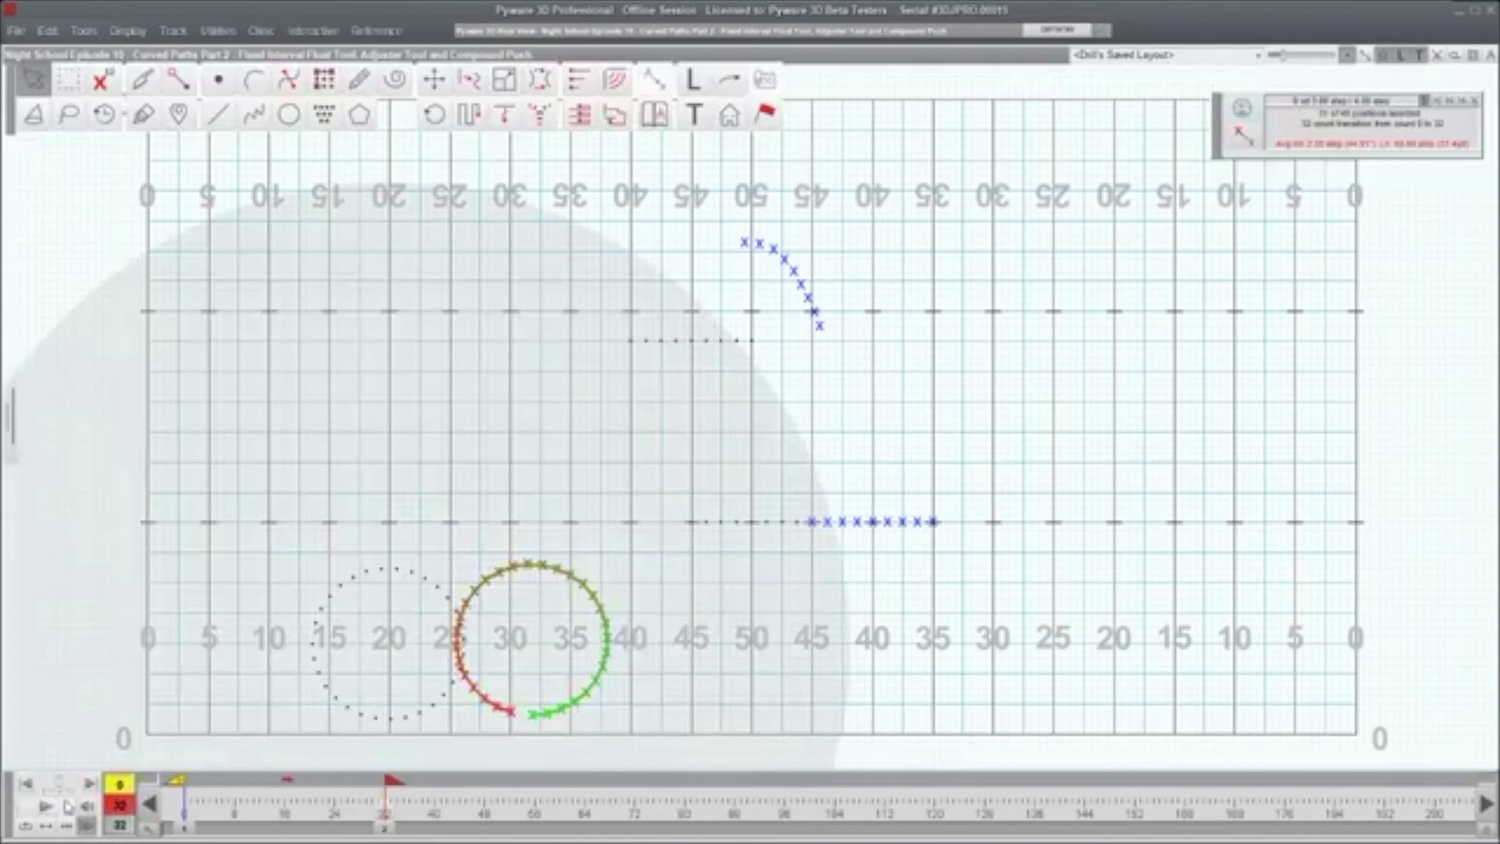
{"action": "left_click", "coordinate": [68, 806]}
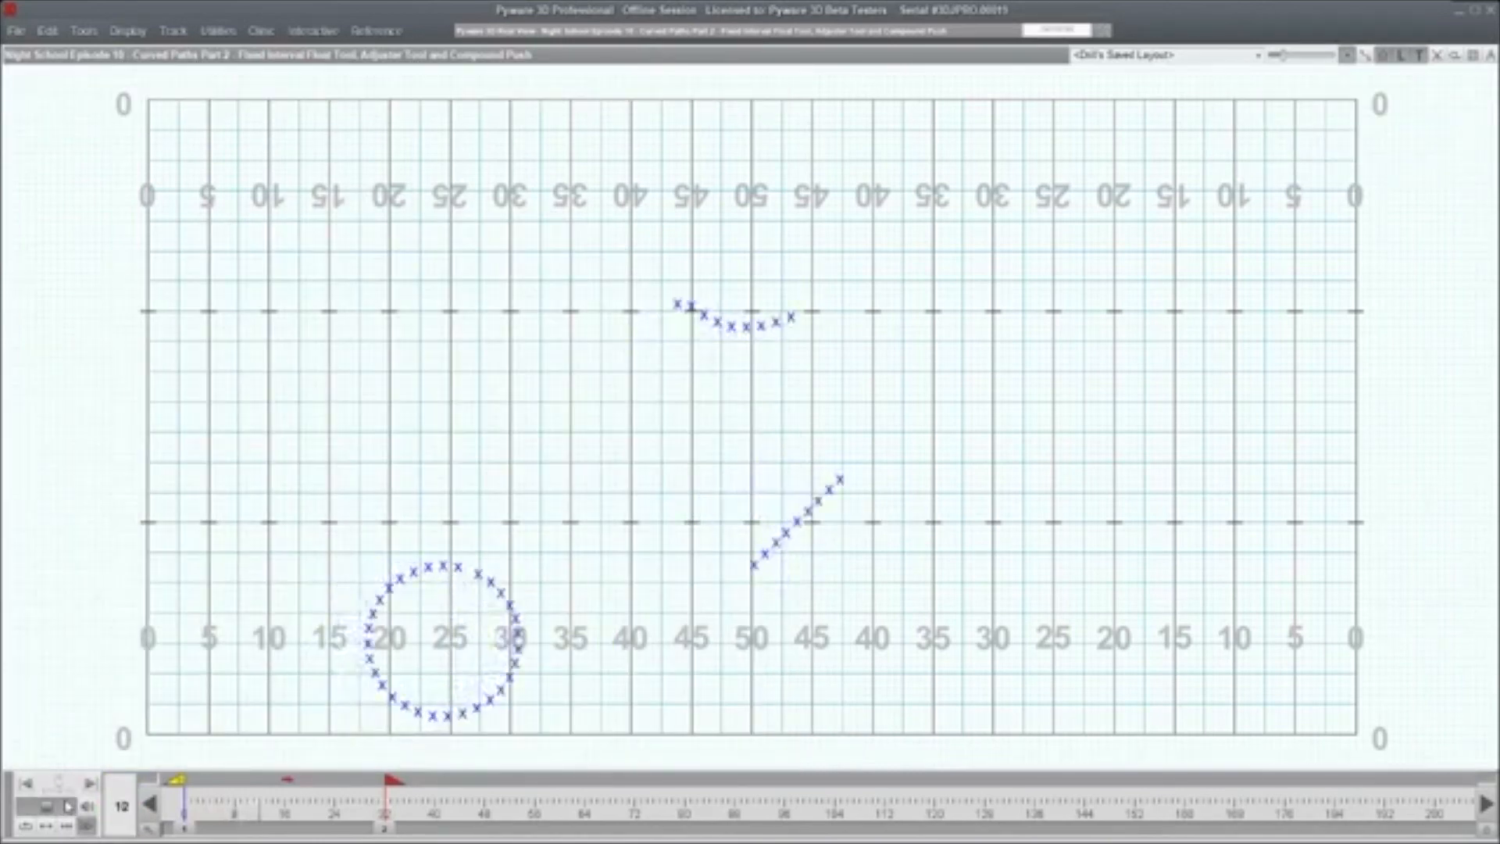